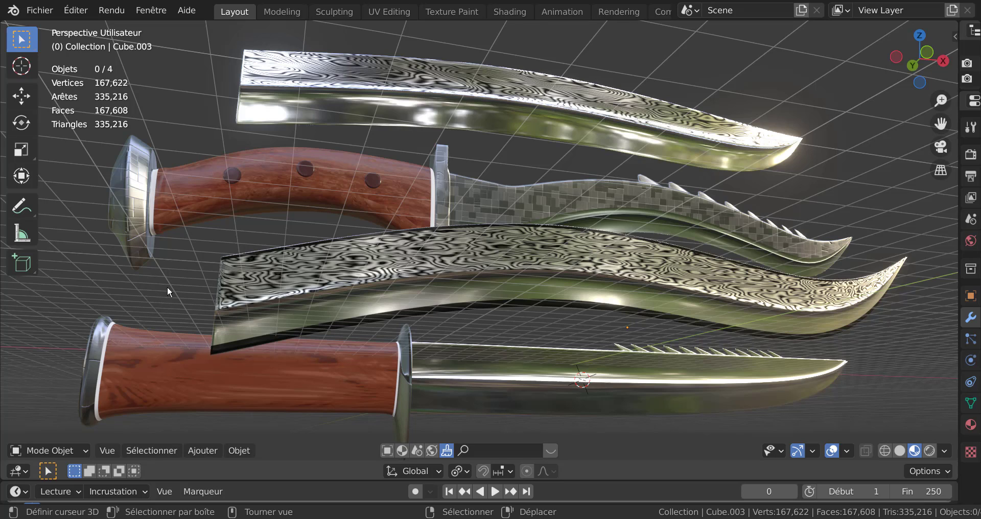
# - Examine the finished knife and Damascus-patterned blade models from several angles
pyautogui.scroll(-3, 176, 280)
pyautogui.moveTo(186, 274); pyautogui.dragTo(96, 301, button='middle')
pyautogui.scroll(4, 96, 300)
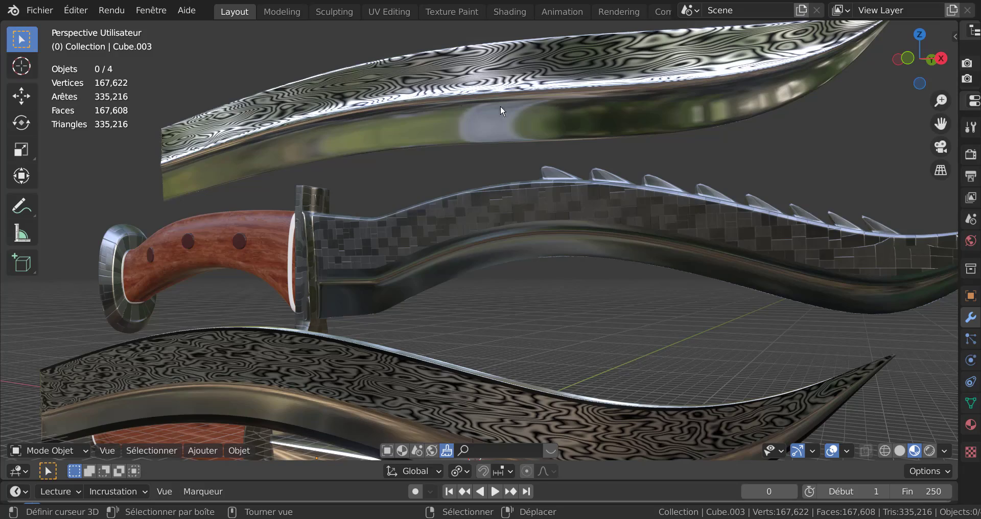
pyautogui.scroll(-5, 593, 128)
pyautogui.moveTo(533, 136); pyautogui.dragTo(657, 115, button='middle')
pyautogui.scroll(3, 658, 114)
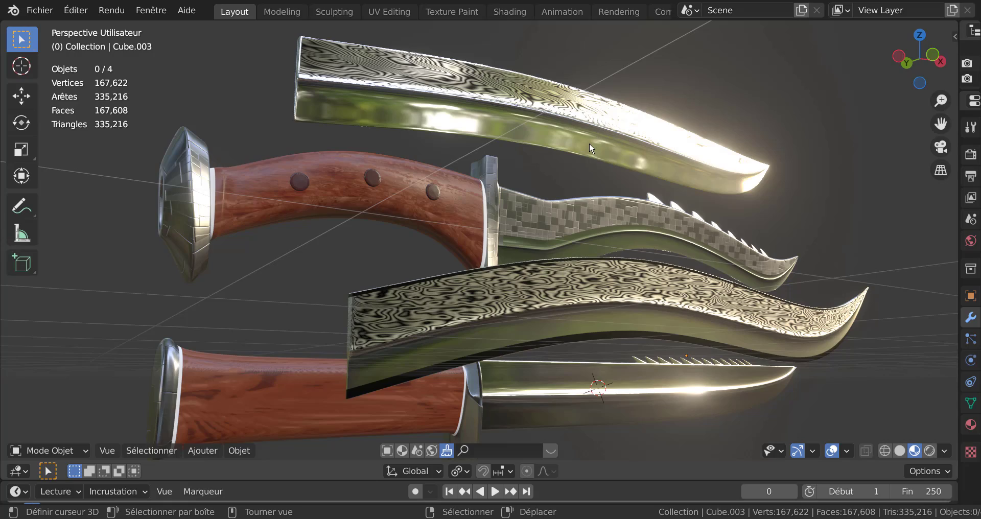
pyautogui.moveTo(577, 175)
pyautogui.mouseDown(button='middle')
pyautogui.moveTo(501, 183)
pyautogui.moveTo(568, 175)
pyautogui.mouseUp(button='middle')
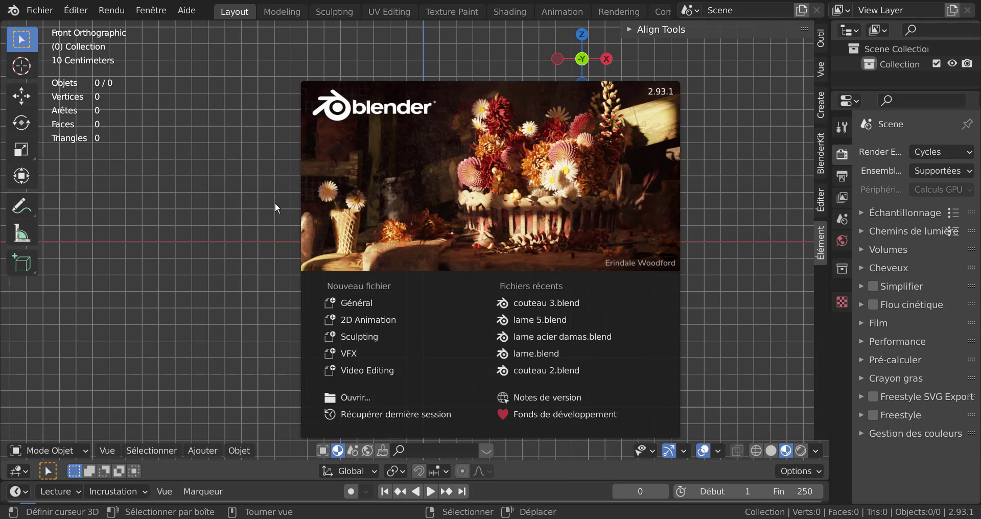
# - Dismiss the splash screen, add a cube mesh to the empty scene, and hide the transform sidebar
pyautogui.click(725, 223)
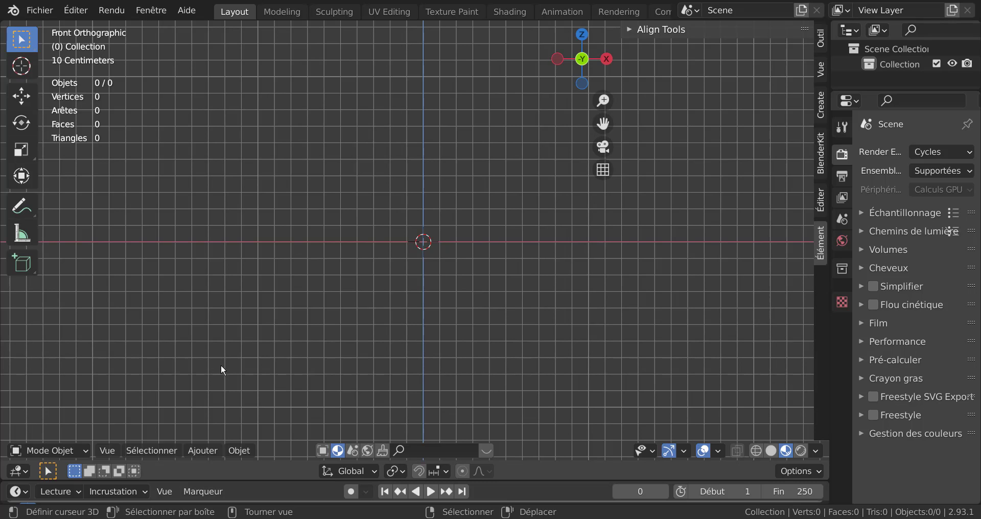
pyautogui.click(236, 451)
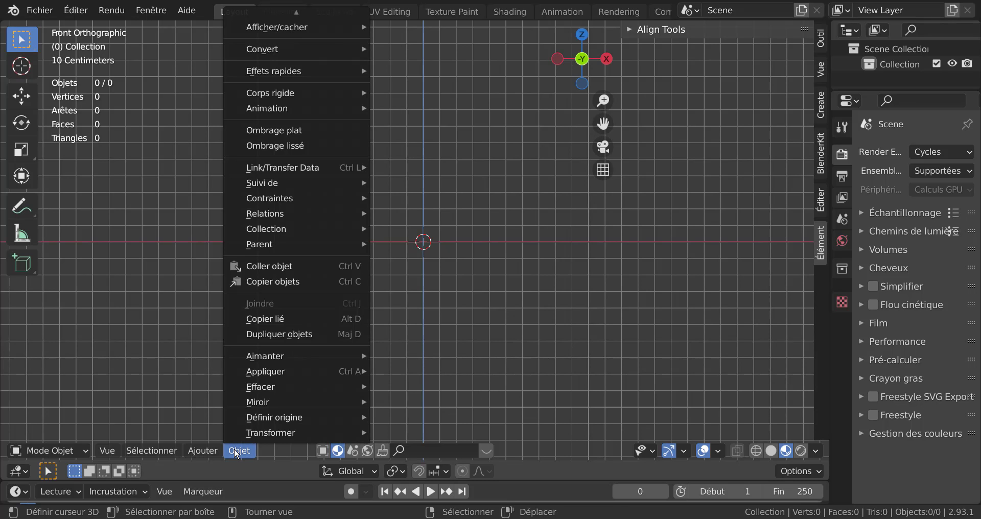
pyautogui.moveTo(207, 450)
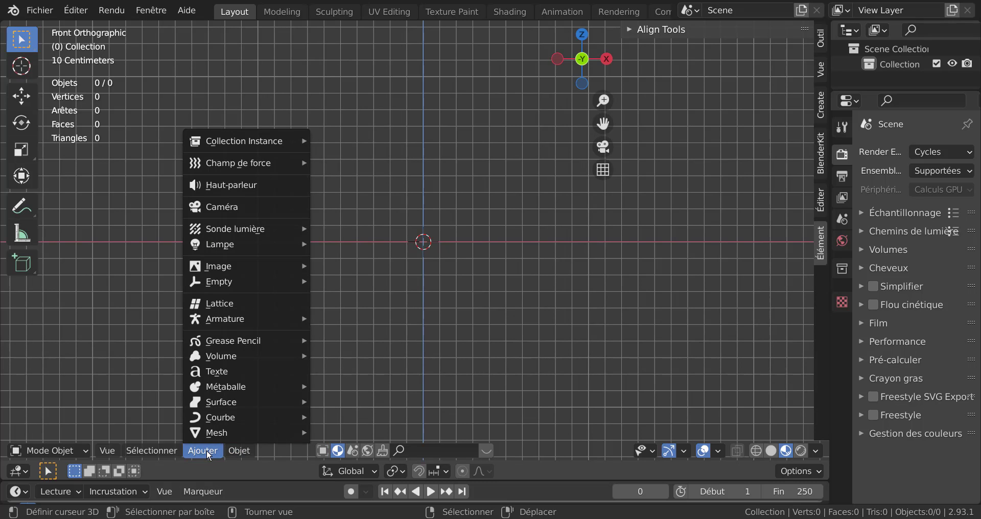
pyautogui.moveTo(230, 433)
pyautogui.scroll(2, 321, 27)
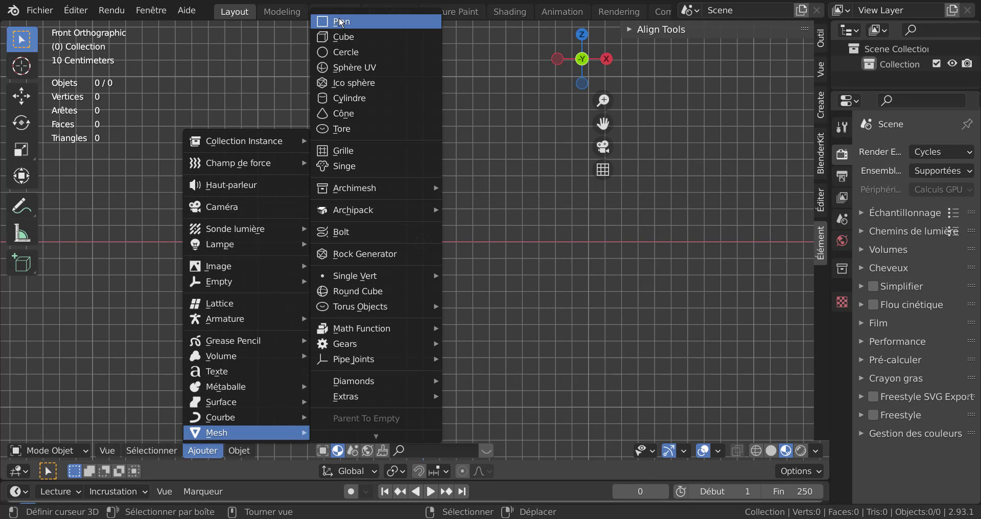
pyautogui.click(339, 36)
pyautogui.scroll(-5, 332, 173)
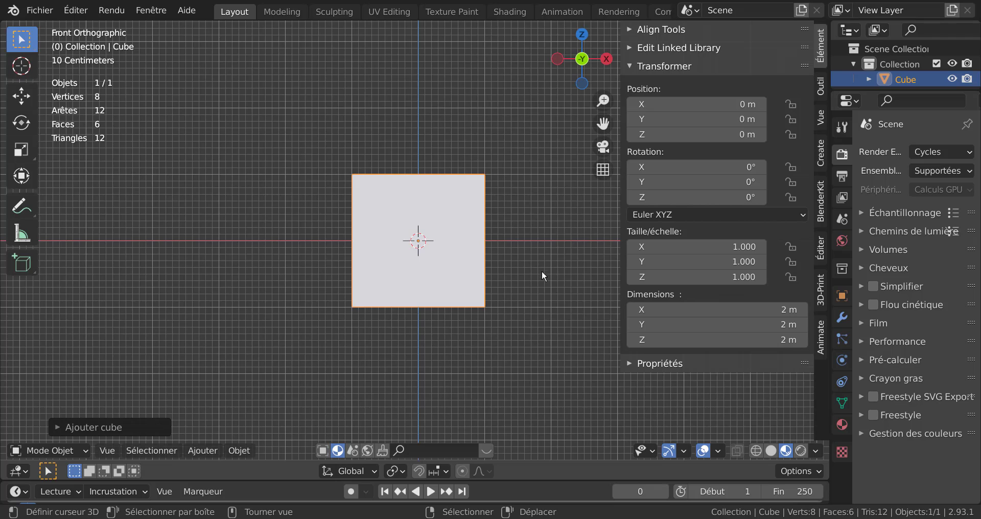
pyautogui.press('n')
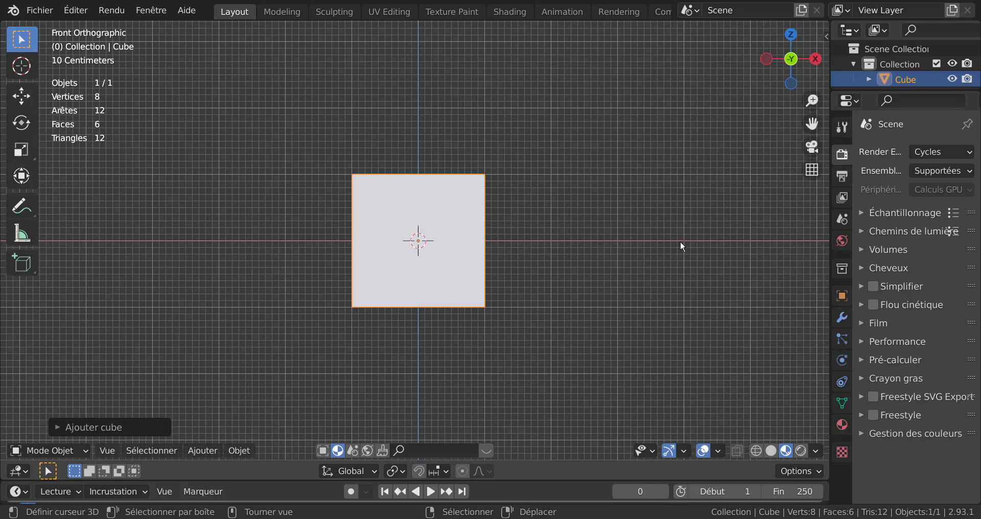
# - Scale the cube along the Y axis to flatten it into a thin upright plate
pyautogui.moveTo(682, 247); pyautogui.dragTo(590, 299, button='middle')
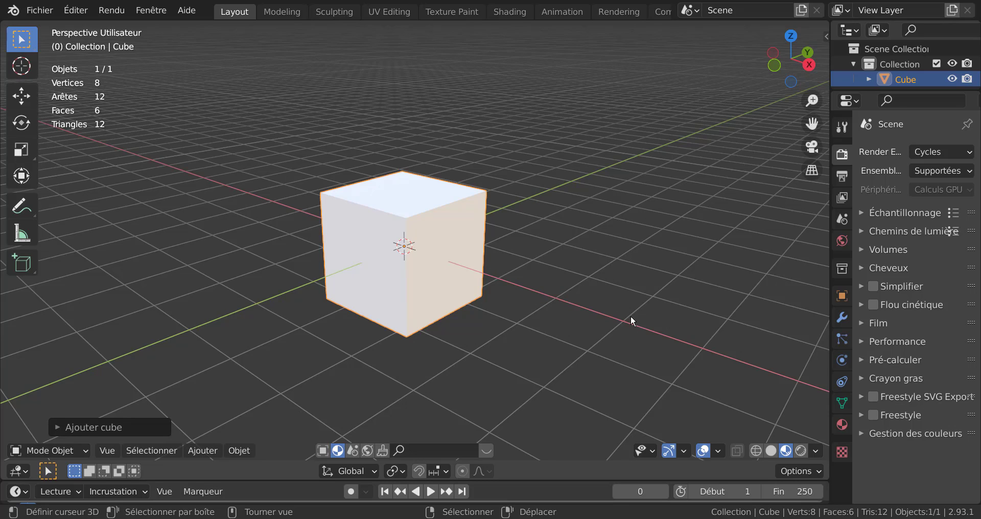
pyautogui.press('s')
pyautogui.press('y')
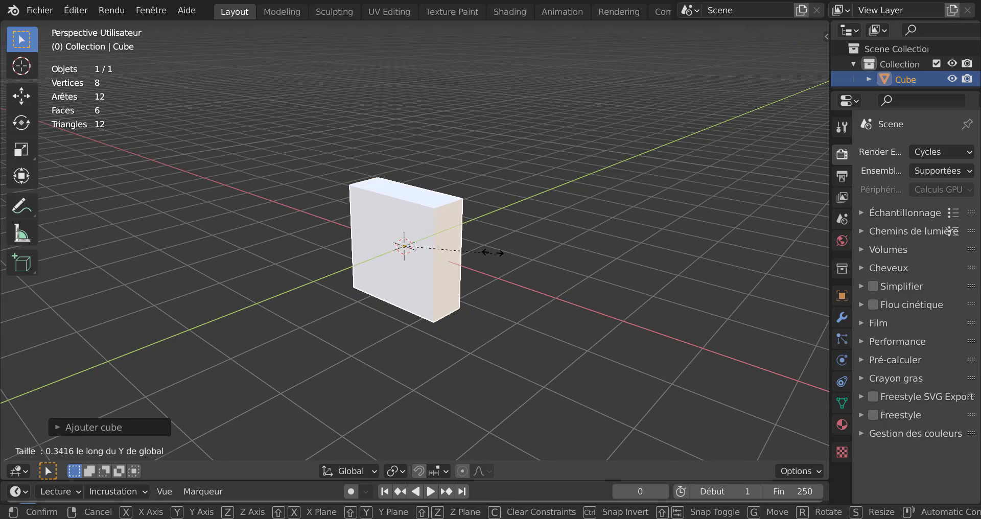
pyautogui.click(430, 262)
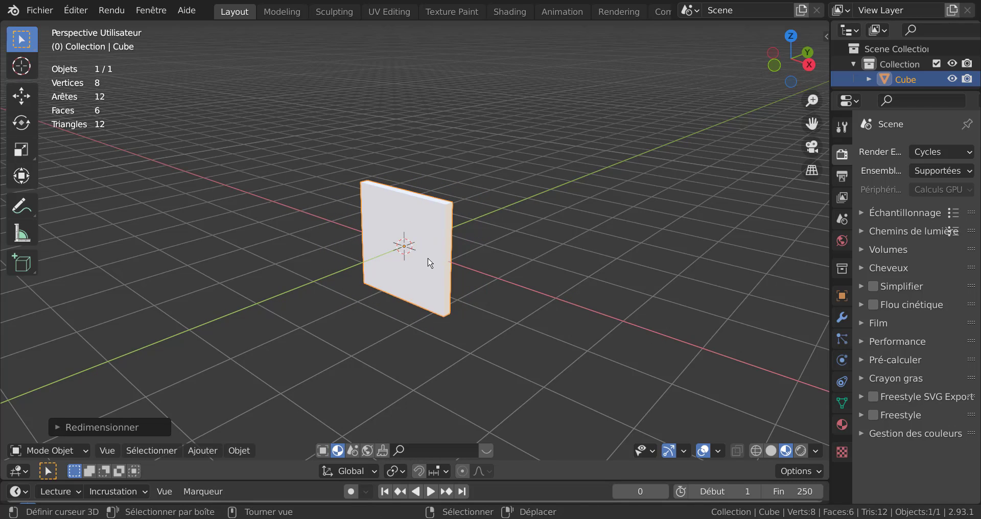
# - In Edit Mode with face selection, scale the plate's bottom face along Y to about 0.1 to taper a cutting edge
pyautogui.scroll(4, 430, 276)
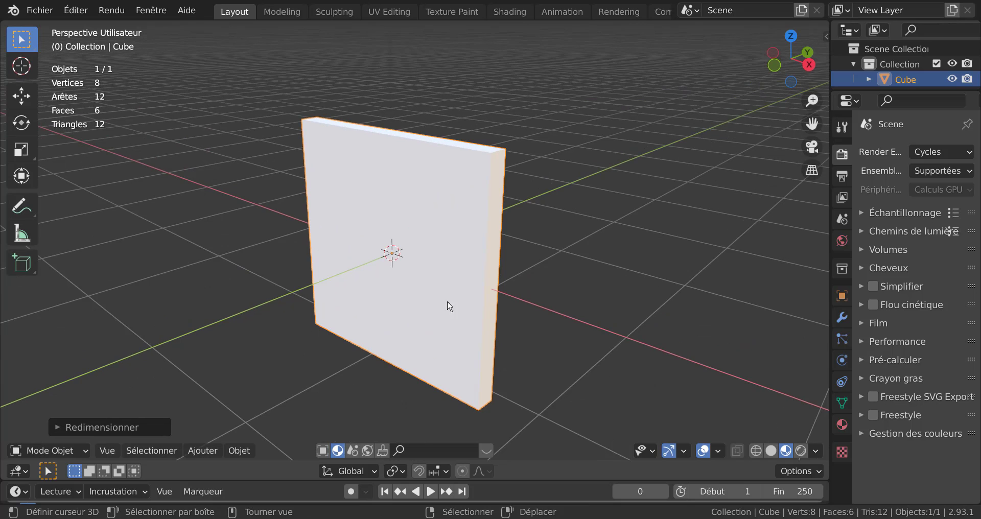
pyautogui.moveTo(409, 322); pyautogui.dragTo(519, 210, button='middle')
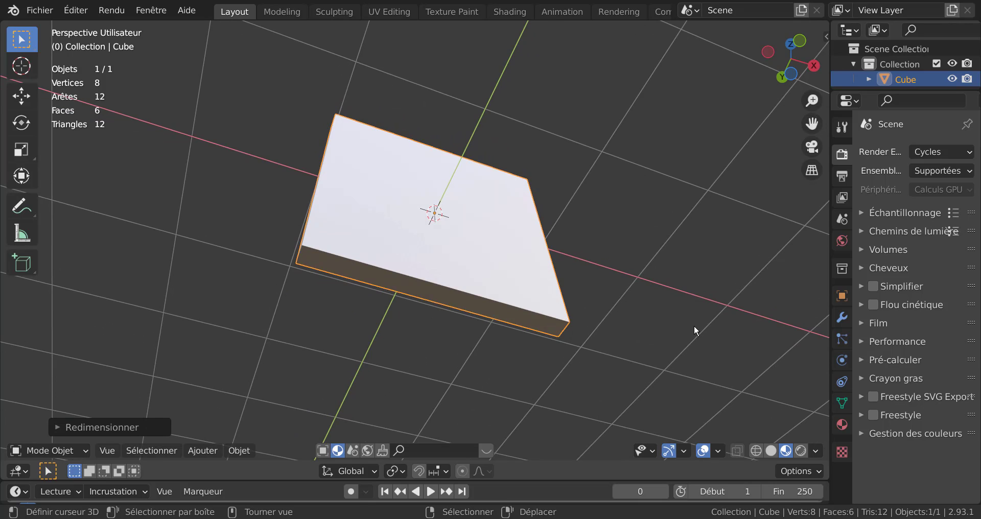
pyautogui.press('Tab')
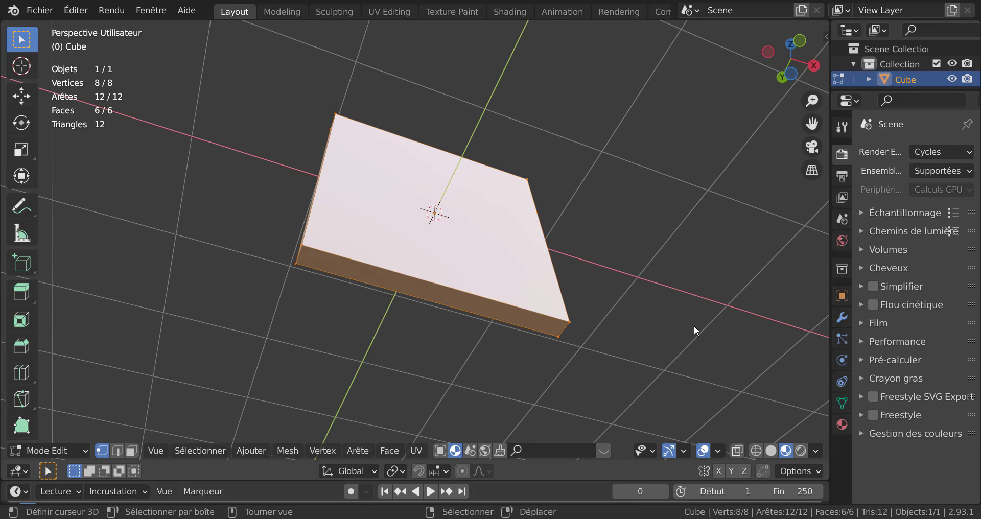
pyautogui.click(132, 451)
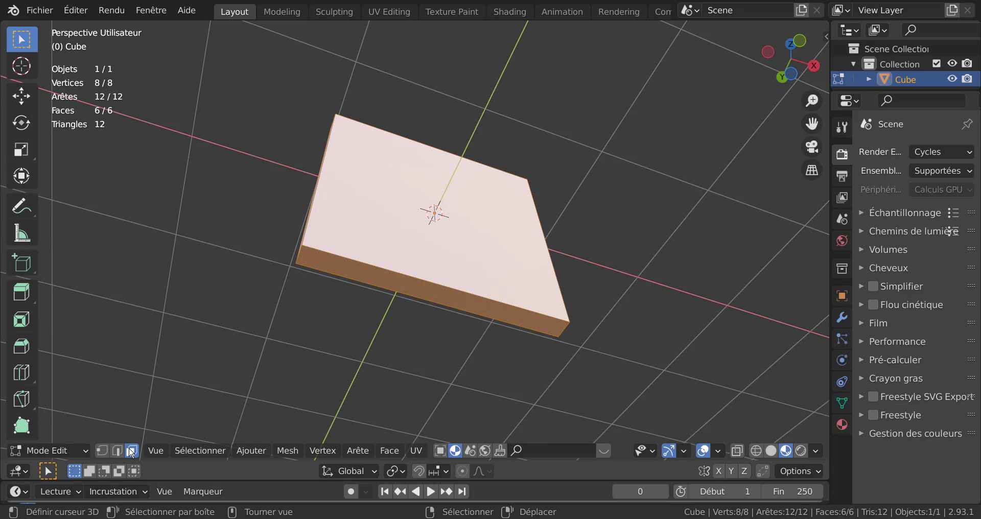
pyautogui.click(371, 267)
pyautogui.moveTo(441, 358); pyautogui.dragTo(506, 370, button='middle')
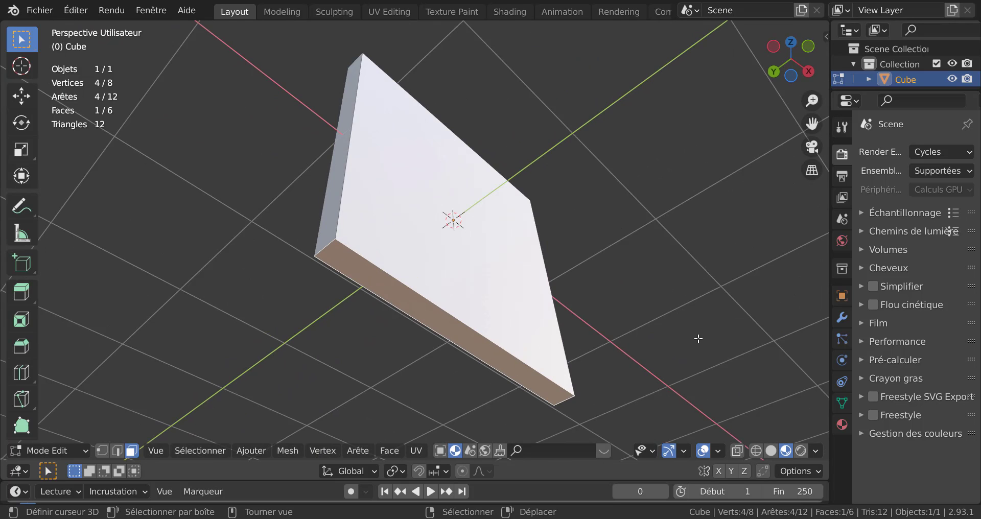
pyautogui.moveTo(698, 339); pyautogui.dragTo(699, 340, button='middle')
pyautogui.press('s')
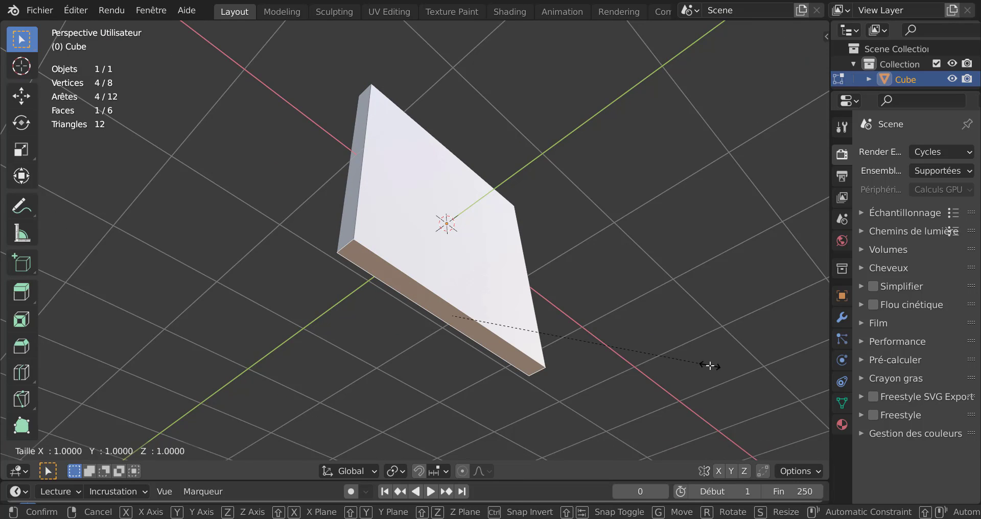
pyautogui.press('y')
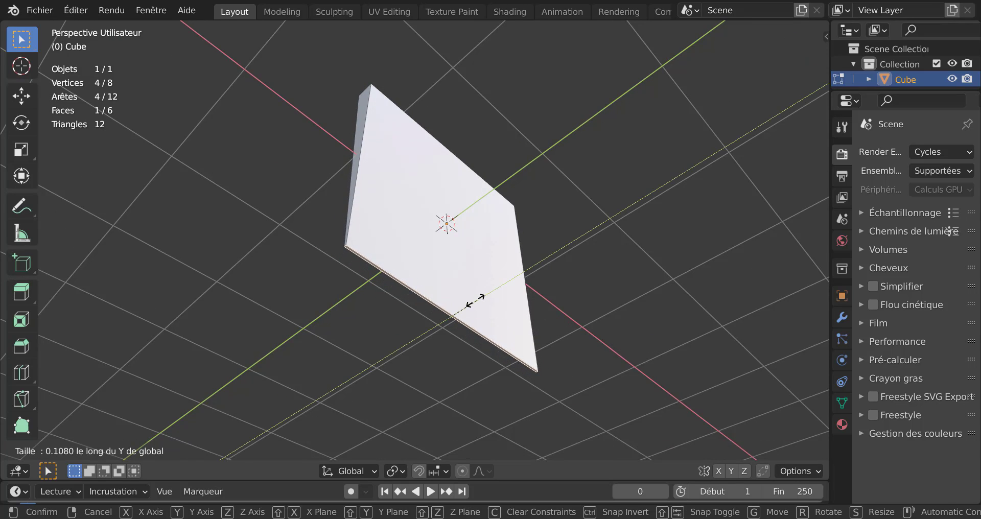
pyautogui.click(469, 298)
# - Scale the narrowed bottom face further along Y until the cutting edge is almost sharp
pyautogui.moveTo(438, 368); pyautogui.dragTo(280, 359, button='middle')
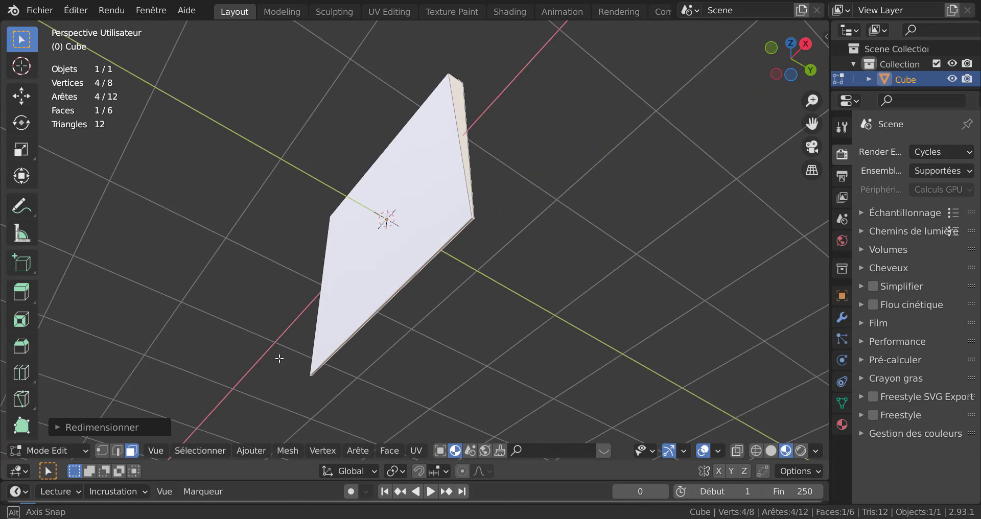
pyautogui.scroll(3, 436, 339)
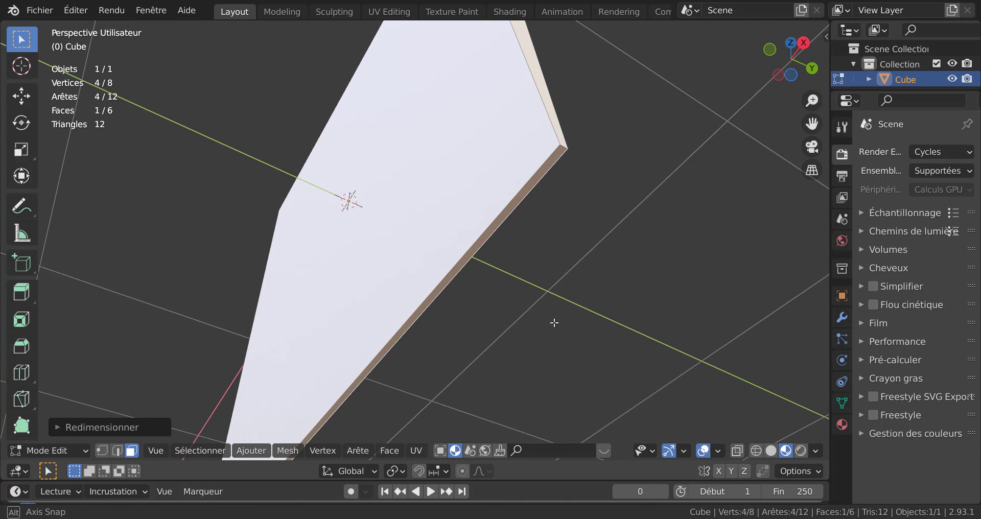
pyautogui.moveTo(554, 323); pyautogui.dragTo(547, 330, button='middle')
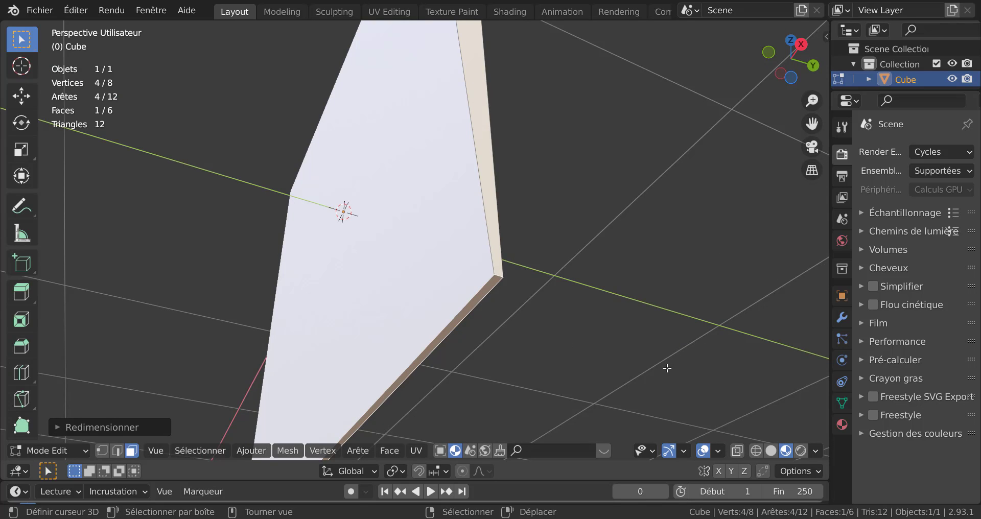
pyautogui.press('s')
pyautogui.press('y')
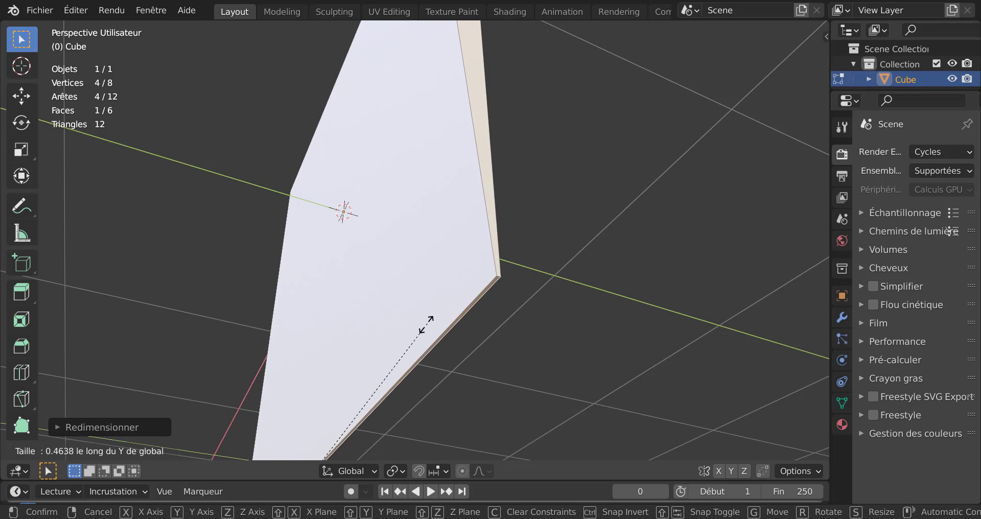
pyautogui.click(369, 357)
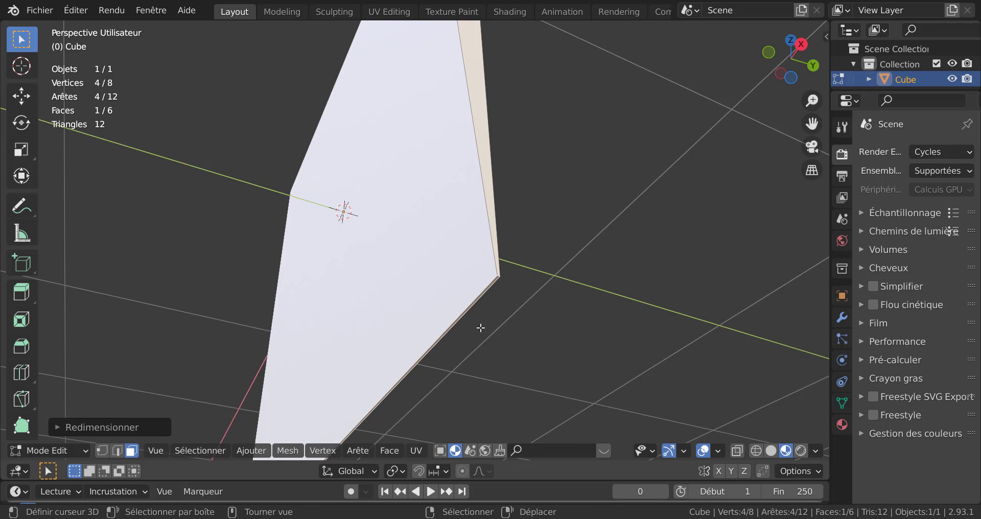
# - Select the whole mesh and scale it along X to about nine times its length as a long blade blank
pyautogui.moveTo(397, 261); pyautogui.dragTo(452, 356, button='middle')
pyautogui.scroll(-4, 517, 317)
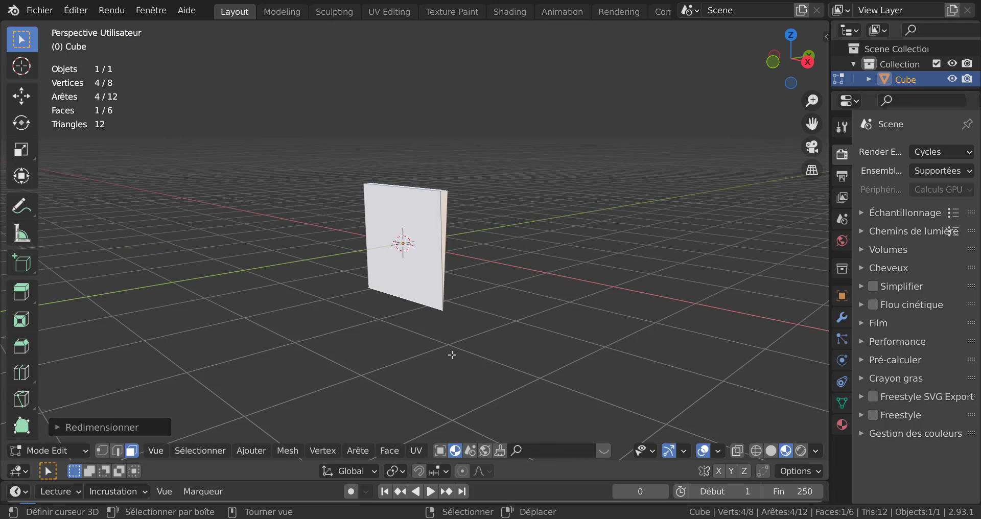
pyautogui.press('a')
pyautogui.scroll(-3, 489, 353)
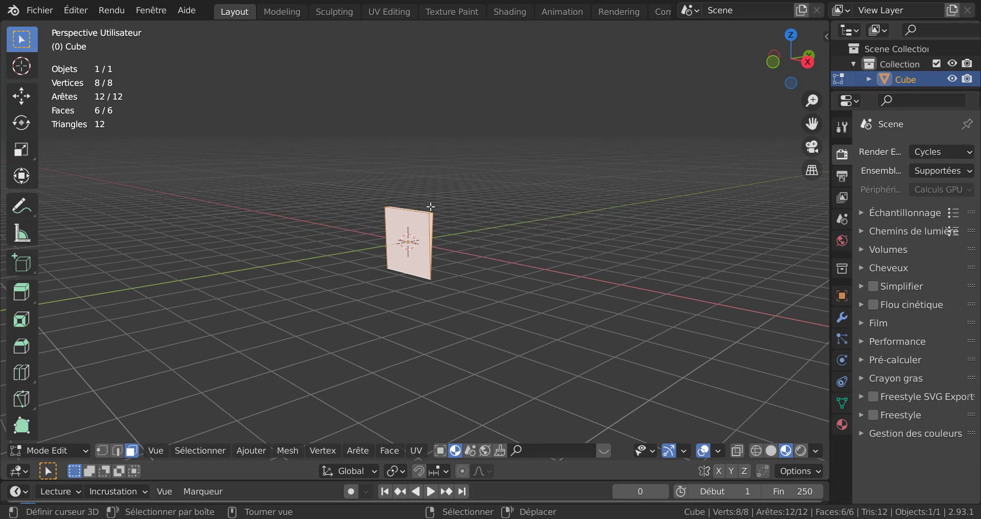
pyautogui.press('s')
pyautogui.press('x')
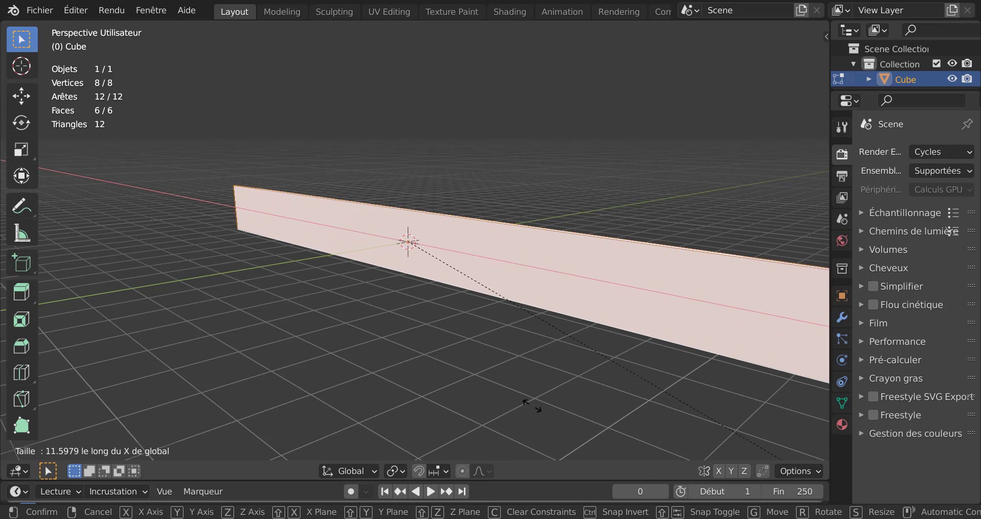
pyautogui.click(92, 208)
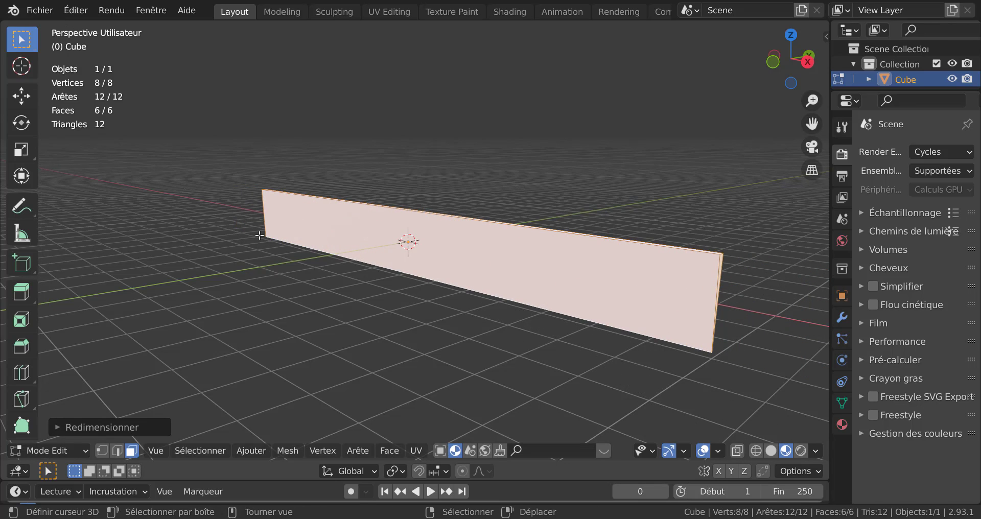
# - In the front view, add one vertical loop cut across the blade and slide it toward the positive X end, at about -0.73
pyautogui.moveTo(259, 236); pyautogui.dragTo(475, 300, button='middle')
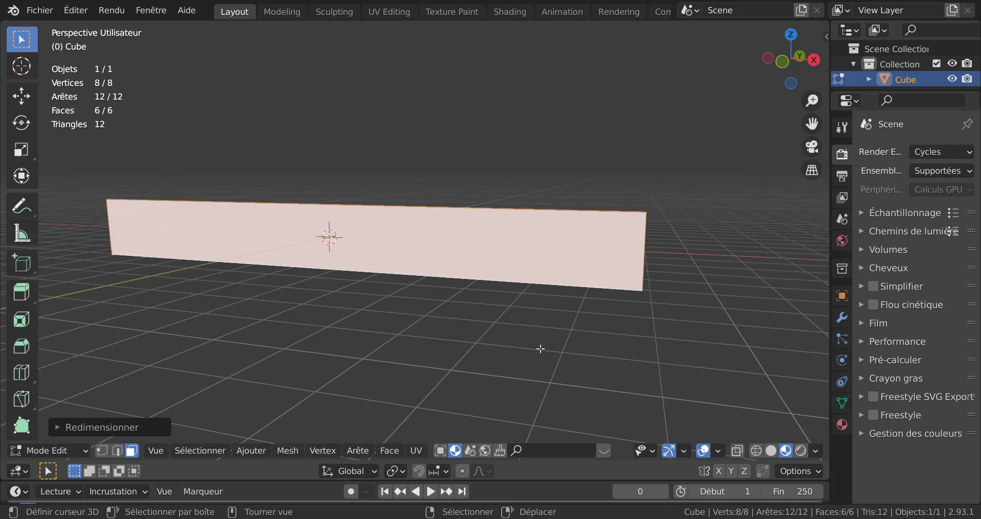
pyautogui.moveTo(541, 349)
pyautogui.mouseDown(button='middle')
pyautogui.moveTo(516, 344)
pyautogui.moveTo(528, 359)
pyautogui.mouseUp(button='middle')
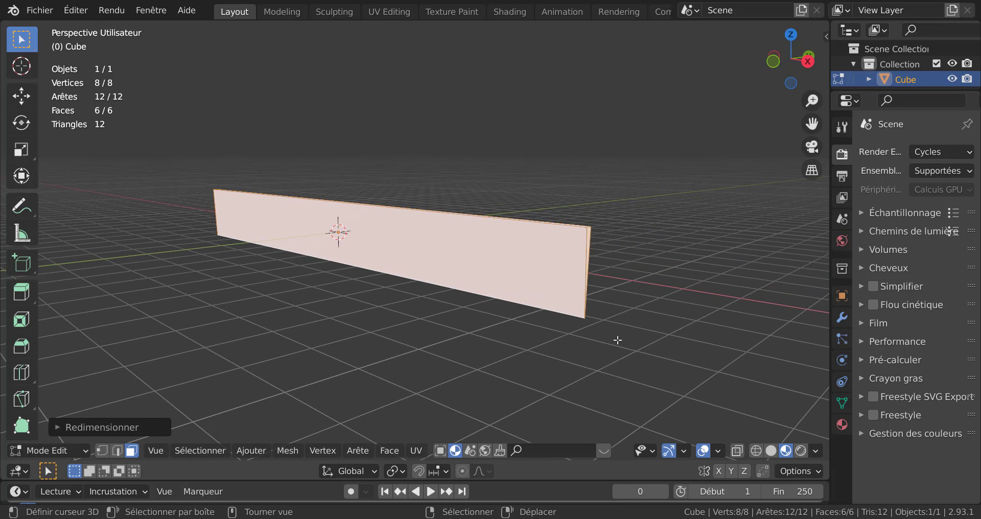
pyautogui.moveTo(516, 323); pyautogui.dragTo(608, 321, button='middle')
pyautogui.press('KP_1')
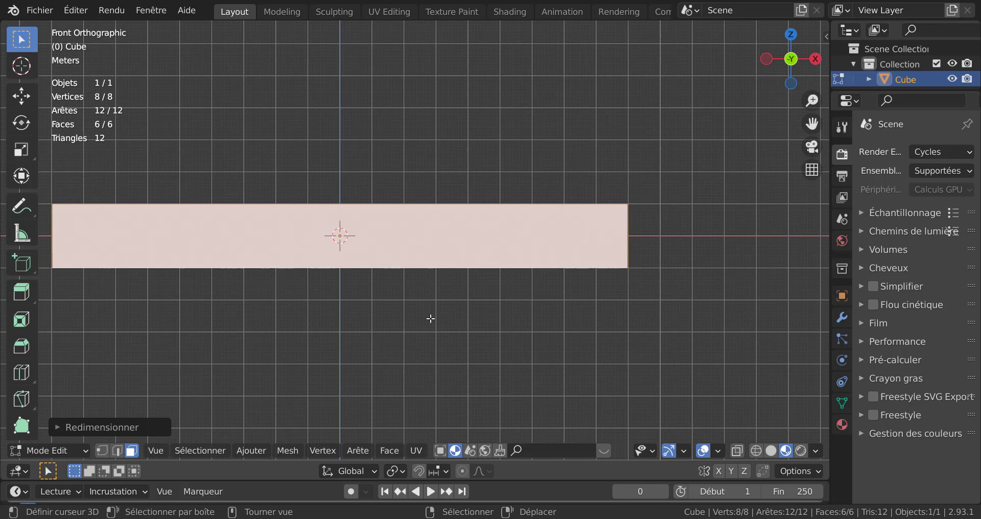
pyautogui.keyDown('shift'); pyautogui.moveTo(430, 320); pyautogui.dragTo(485, 316, button='middle'); pyautogui.keyUp('shift')
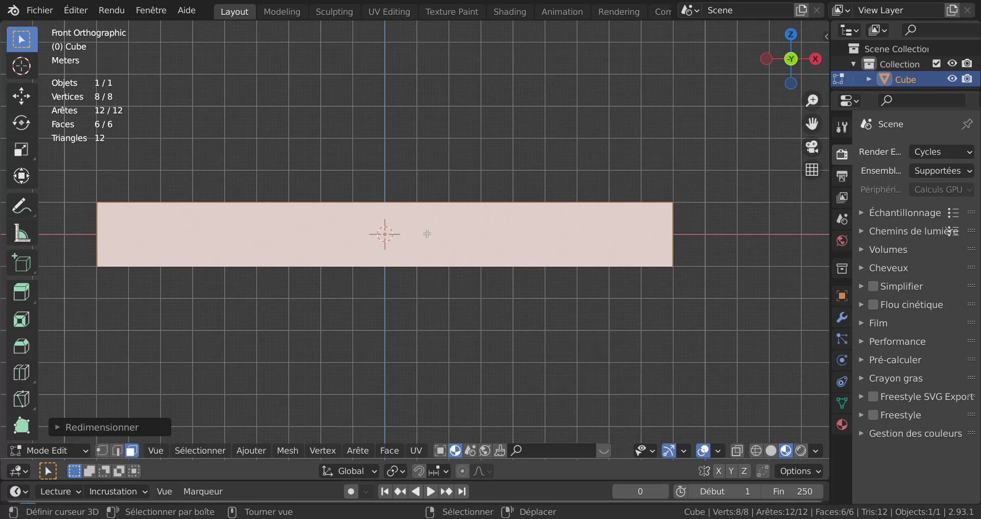
pyautogui.press('ctrl')
pyautogui.hotkey('ctrl', 'r')
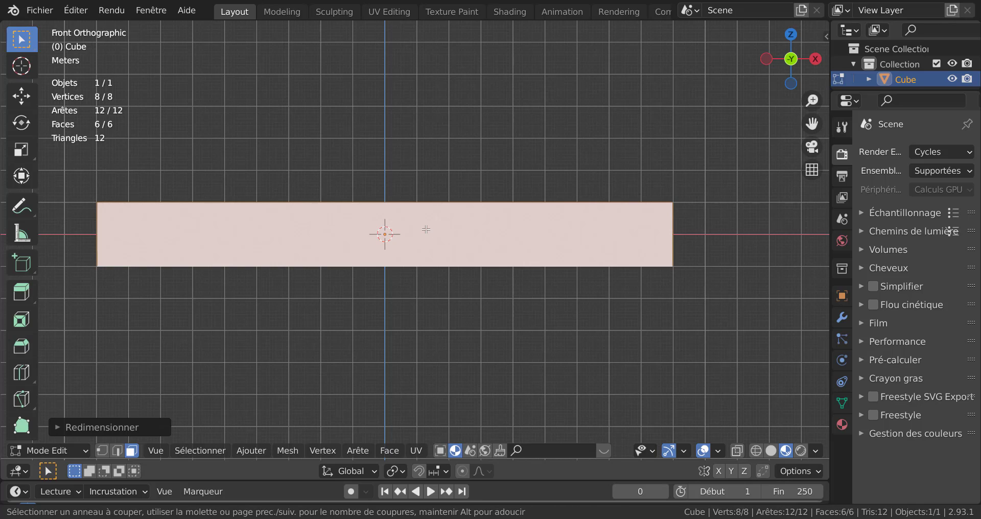
pyautogui.click(396, 208)
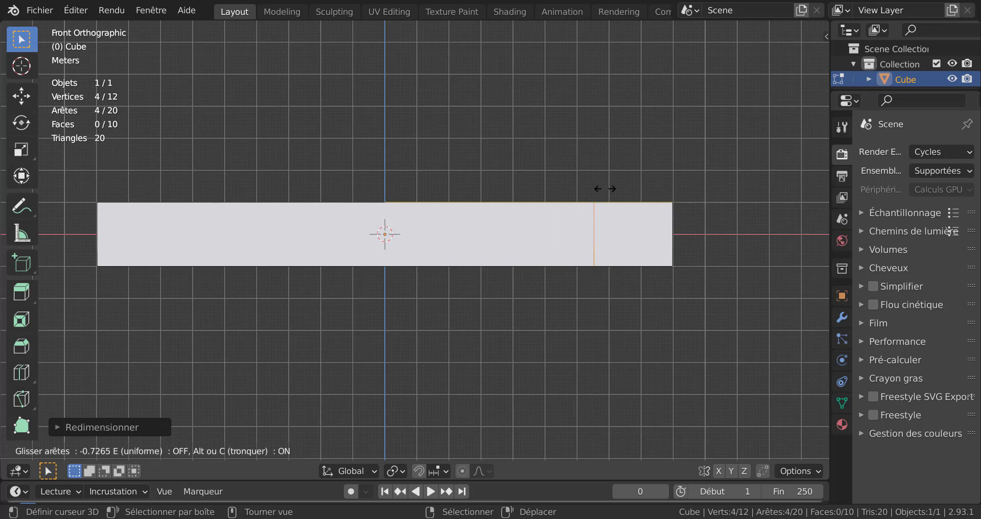
pyautogui.click(604, 188)
pyautogui.moveTo(627, 348); pyautogui.dragTo(526, 382, button='middle')
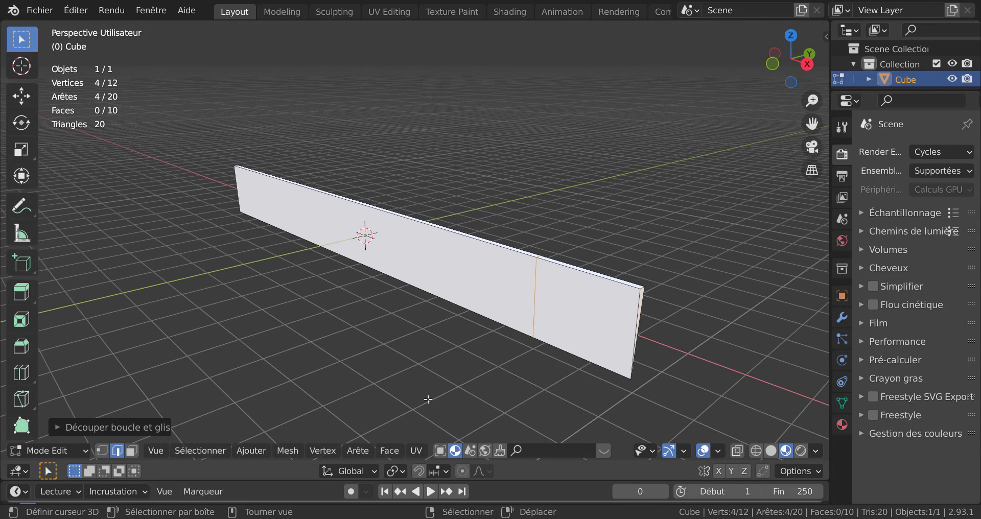
# - Switch to vertex selection mode and clear the vertex selection, including the loop cut's vertices
pyautogui.click(103, 454)
pyautogui.moveTo(484, 373); pyautogui.dragTo(455, 349, button='middle')
pyautogui.scroll(2, 535, 367)
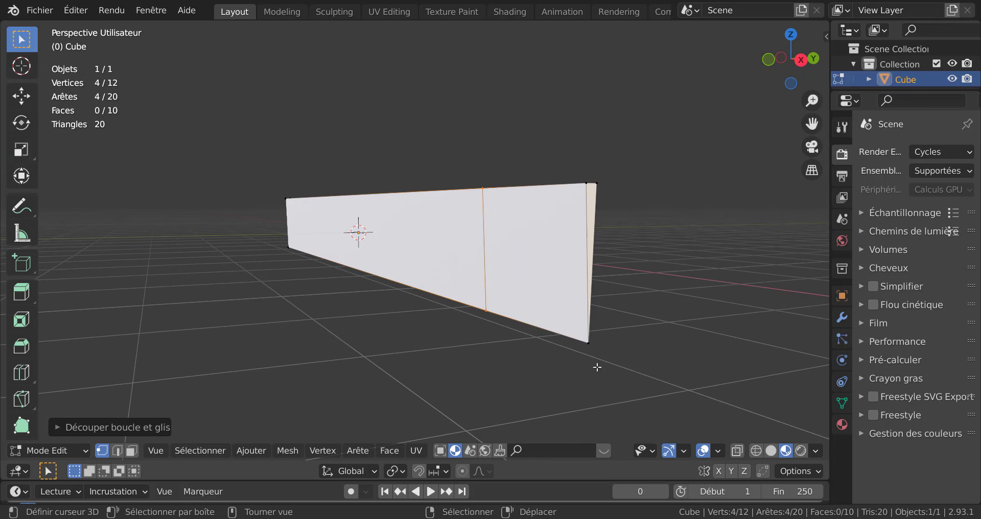
pyautogui.press('c')
pyautogui.moveTo(594, 349); pyautogui.dragTo(596, 185)
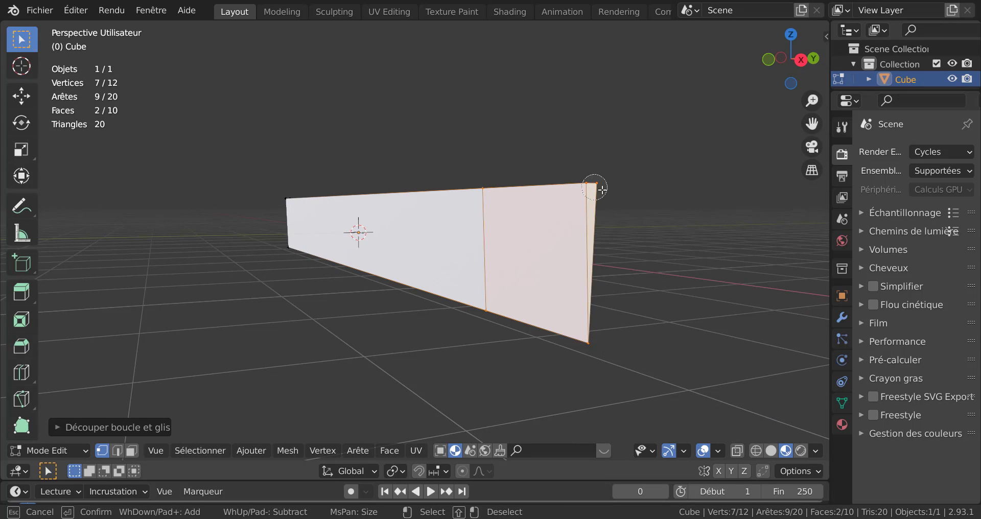
pyautogui.press('Escape')
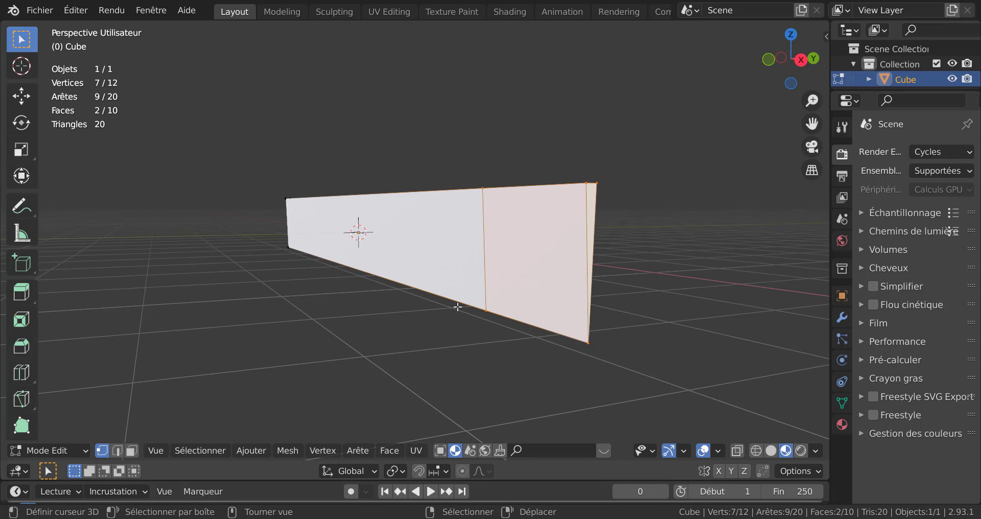
pyautogui.click(422, 327)
# - Circle-select the visible upper and lower corner vertices at the blade's positive X end
pyautogui.moveTo(455, 346)
pyautogui.mouseDown(button='middle')
pyautogui.moveTo(460, 420)
pyautogui.moveTo(639, 304)
pyautogui.mouseUp(button='middle')
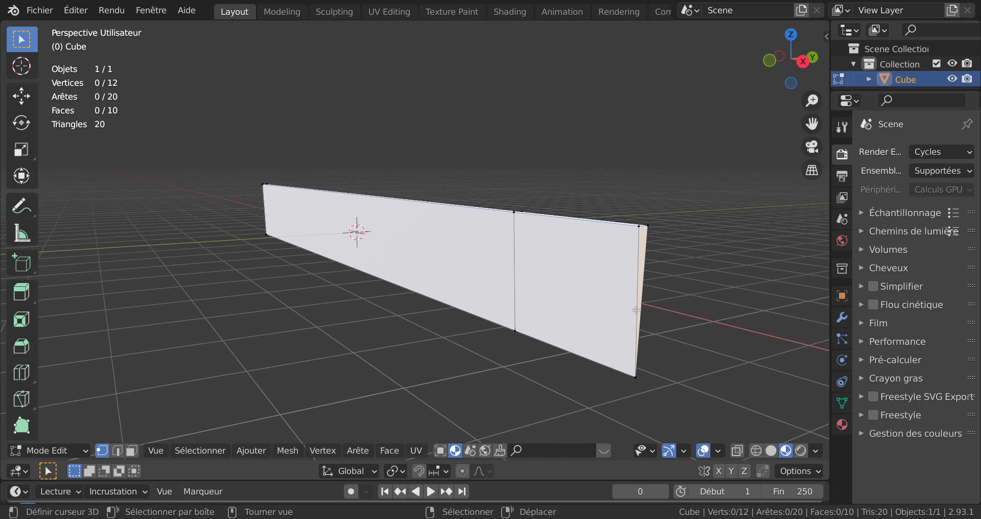
pyautogui.press('c')
pyautogui.click(636, 224)
pyautogui.moveTo(636, 348); pyautogui.dragTo(635, 384)
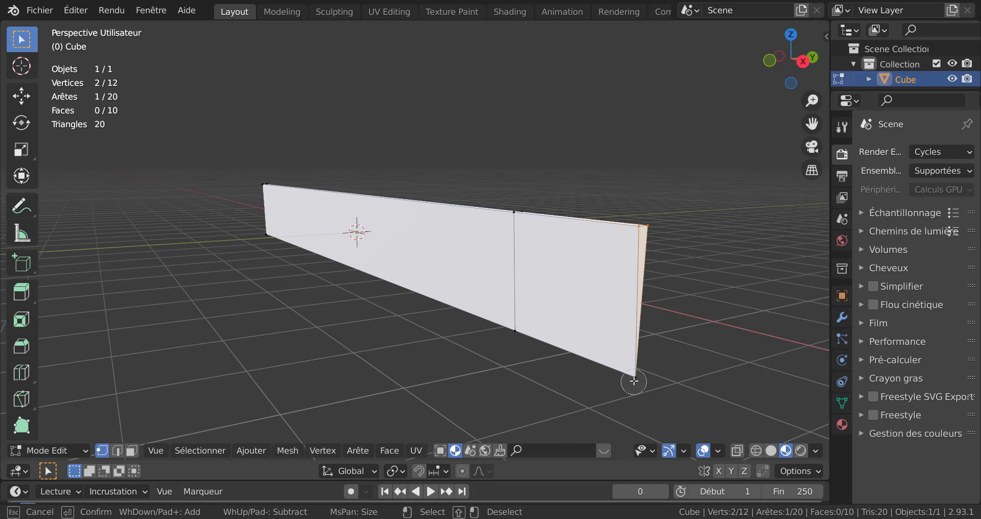
pyautogui.rightClick(475, 377)
pyautogui.moveTo(526, 368); pyautogui.dragTo(406, 340, button='middle')
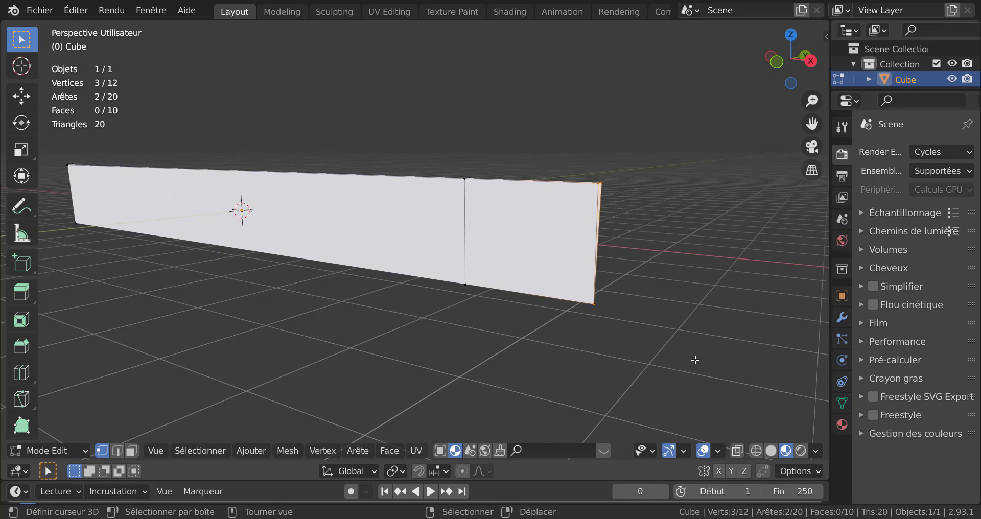
pyautogui.press('s')
pyautogui.press('0')
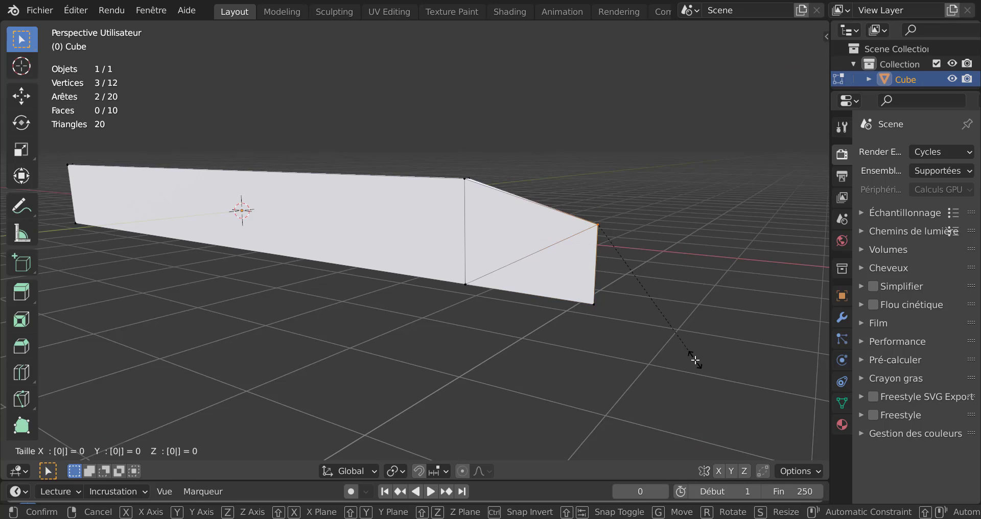
pyautogui.press('Escape')
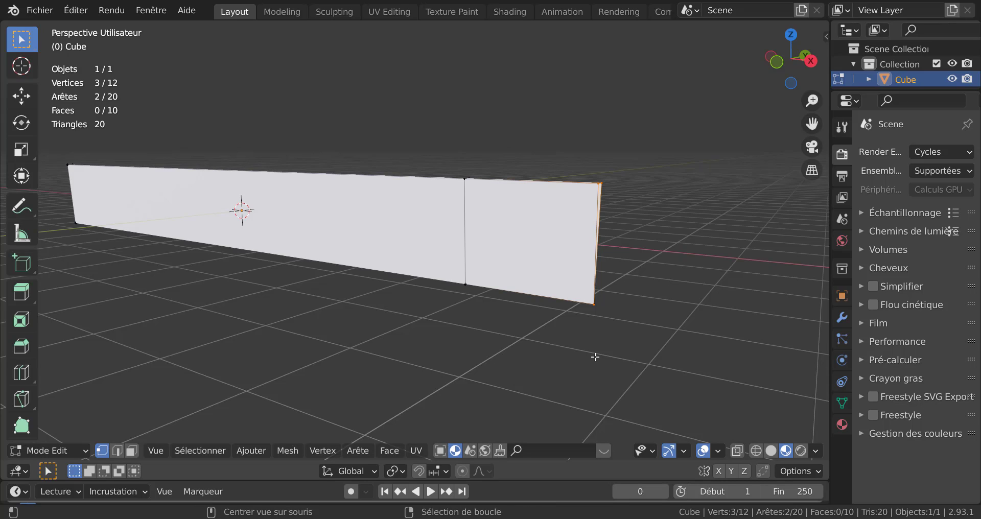
# - Enable X-ray display and circle-select all four vertices of the blade's positive X end, including the hidden one
pyautogui.hotkey('alt', 'z')
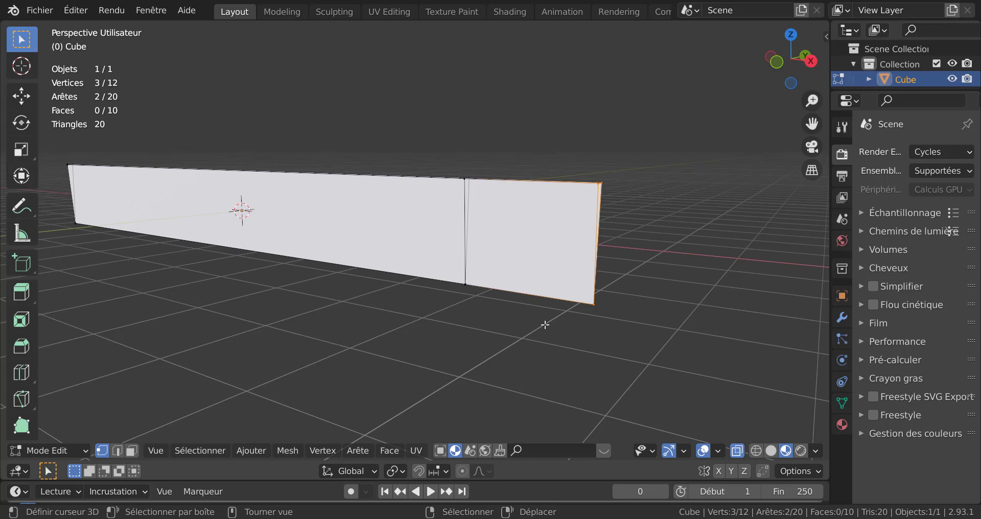
pyautogui.press('c')
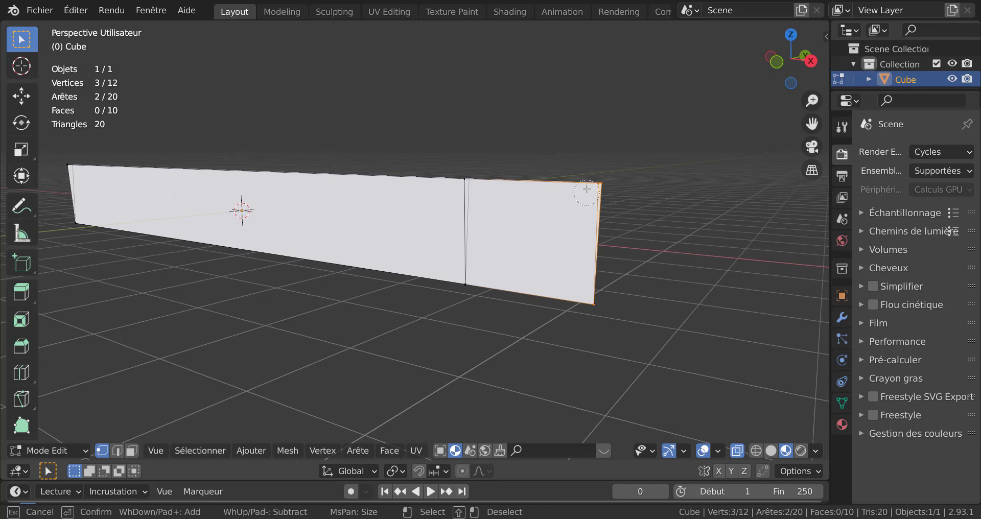
pyautogui.moveTo(595, 179); pyautogui.dragTo(597, 323)
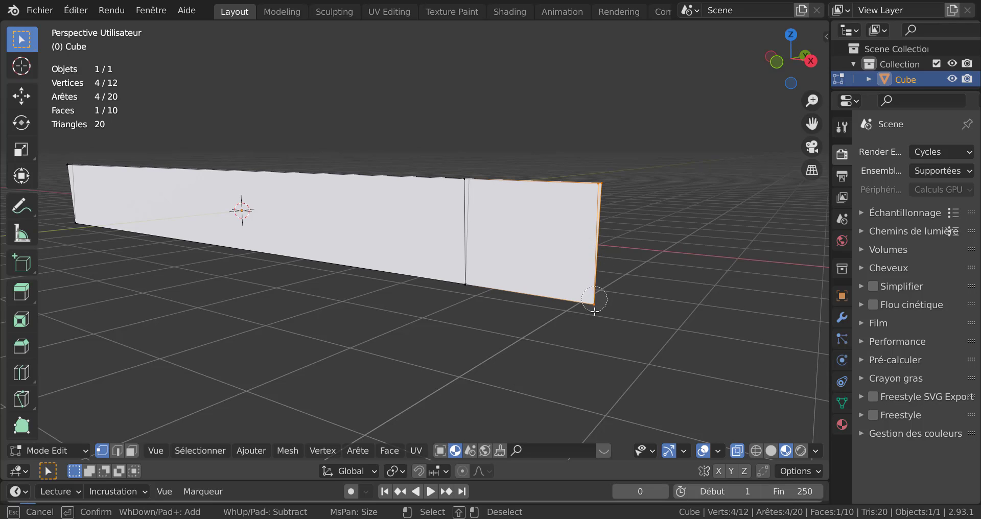
pyautogui.rightClick(697, 322)
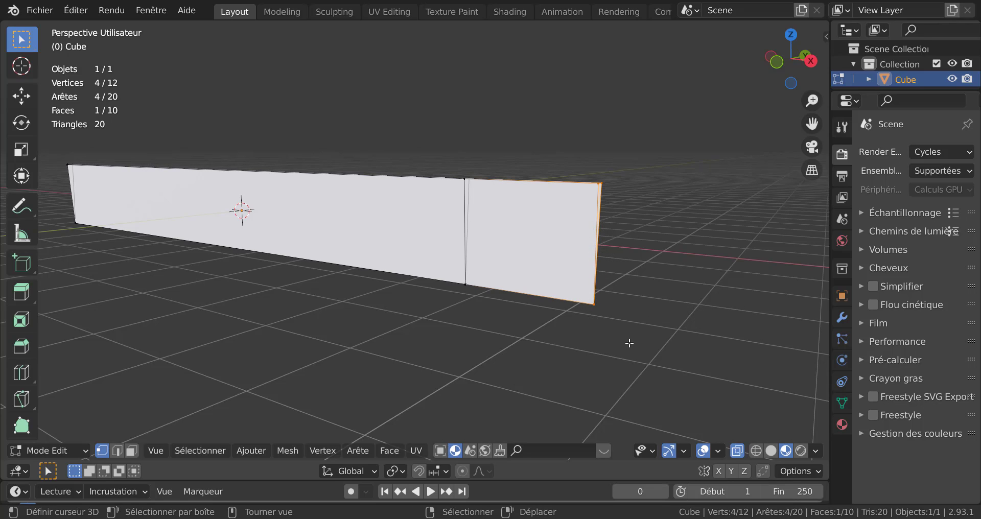
# - Scale the four selected end vertices to 0 so they meet in a point as the blade tip
pyautogui.moveTo(630, 342); pyautogui.dragTo(608, 343, button='middle')
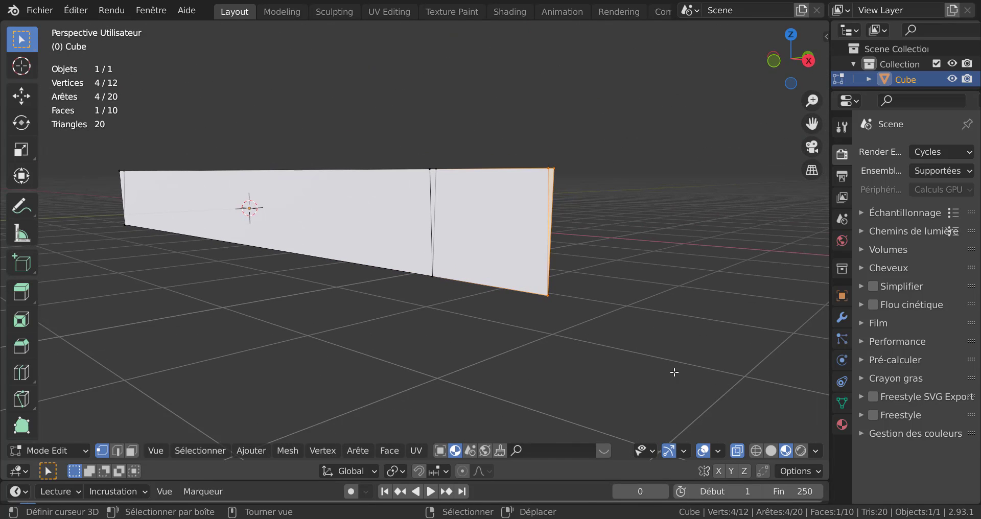
pyautogui.press('s')
pyautogui.press('0')
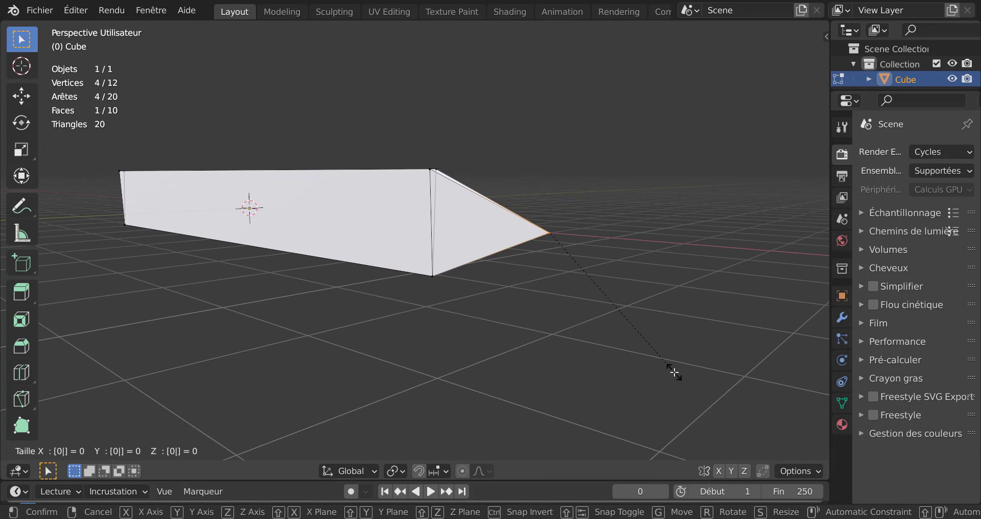
pyautogui.press('Return')
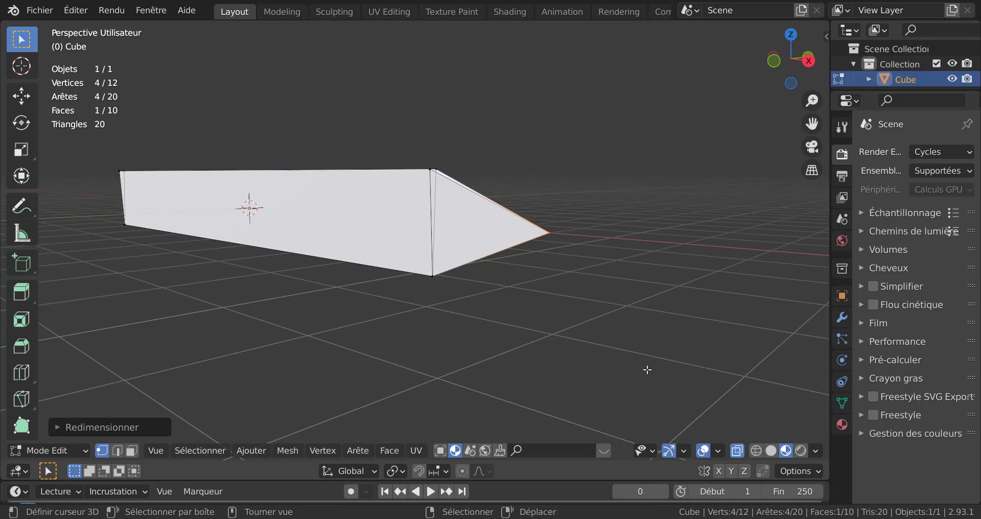
# - Move the blade tip up along the global Z axis, closer to the height of the spine
pyautogui.moveTo(577, 315); pyautogui.dragTo(644, 318, button='middle')
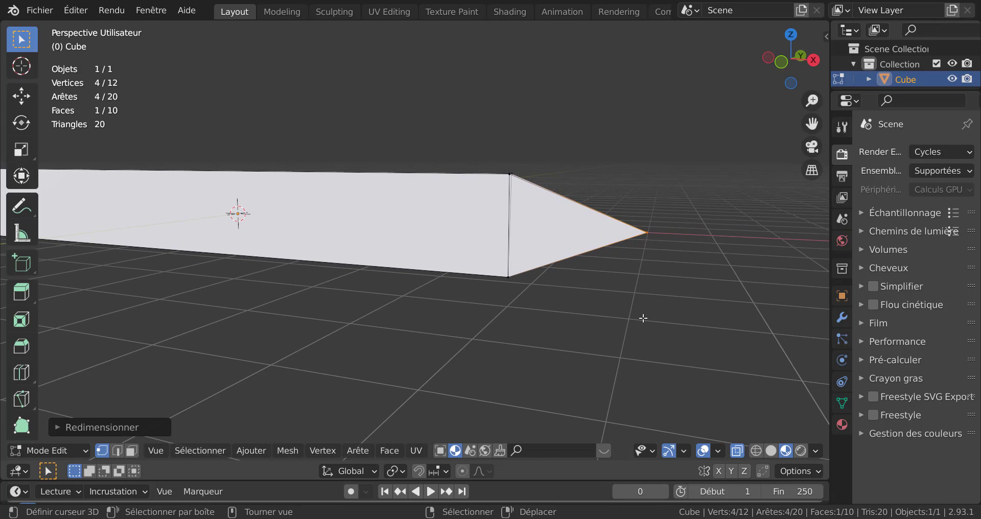
pyautogui.press('g')
pyautogui.press('z')
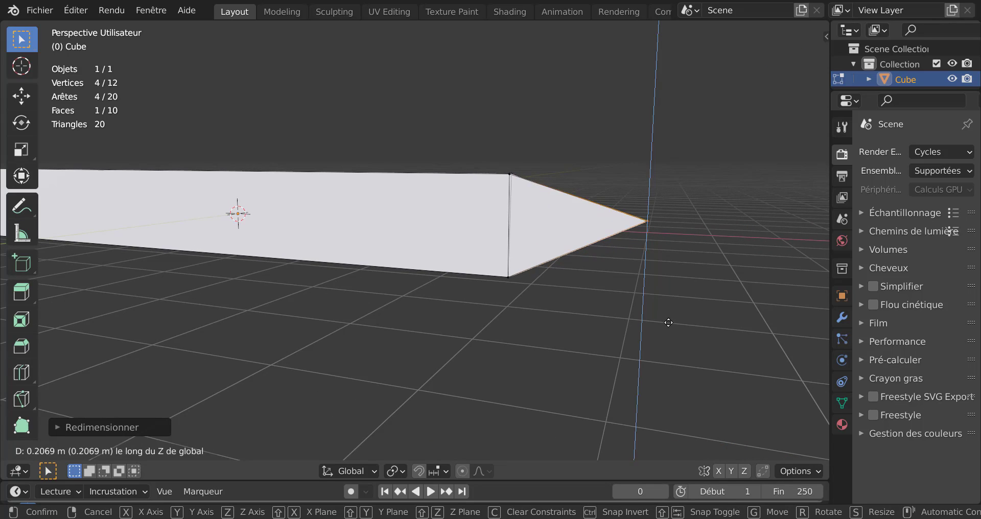
pyautogui.click(664, 314)
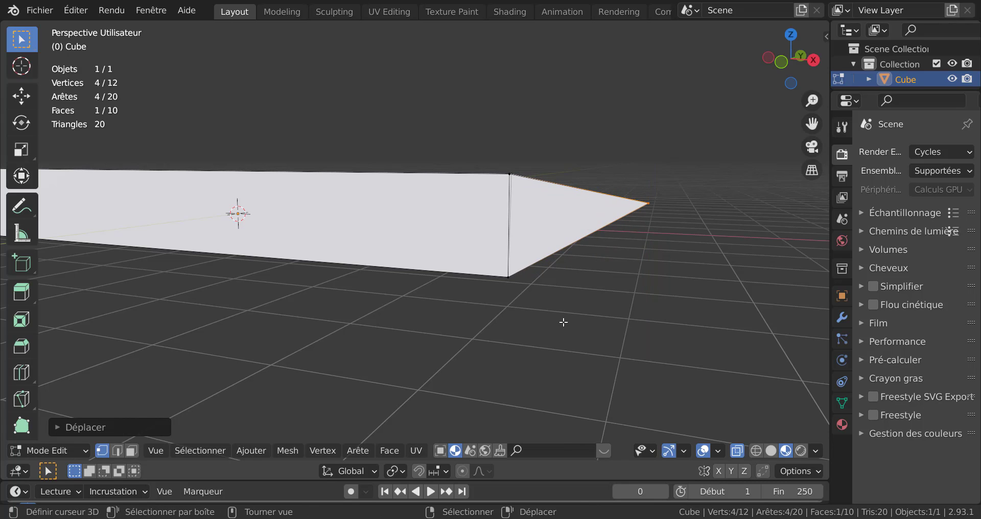
pyautogui.moveTo(563, 322); pyautogui.dragTo(506, 320, button='middle')
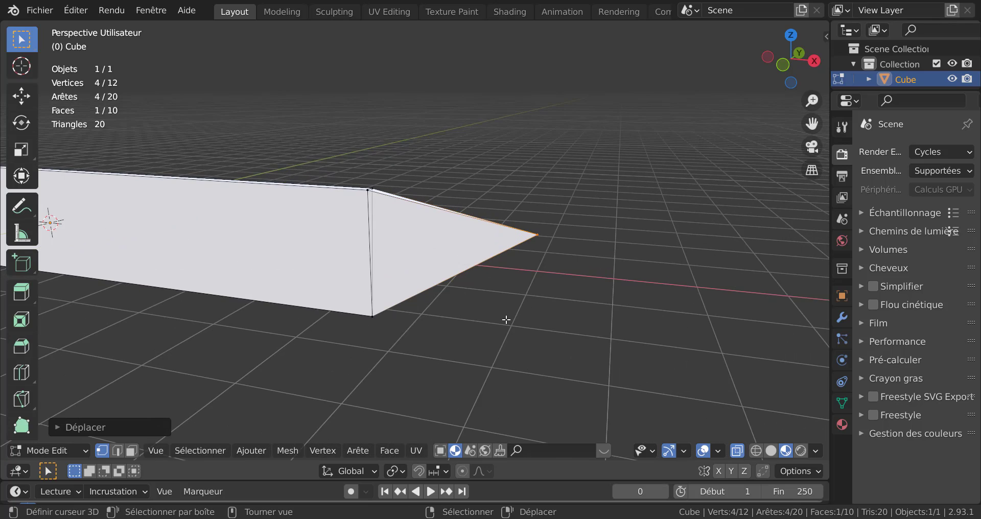
pyautogui.scroll(1, 506, 320)
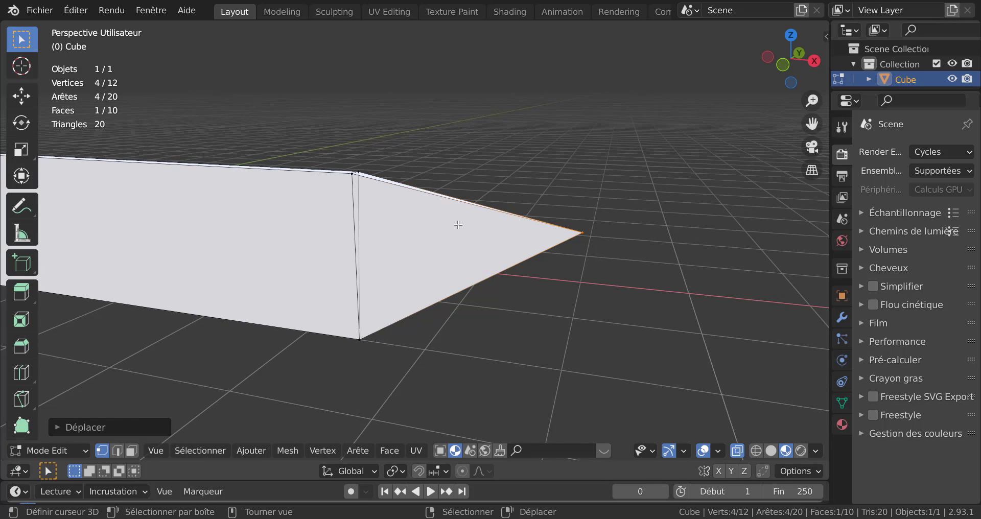
pyautogui.press('ctrl')
pyautogui.hotkey('ctrl', 'r')
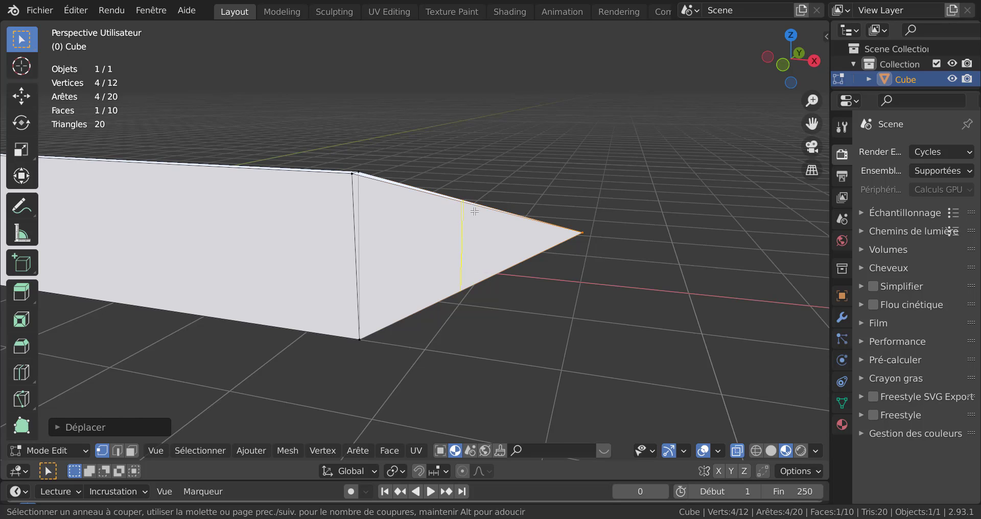
pyautogui.press('Escape')
# - Add a Subdivision Surface modifier to the blade and set its viewport level to 3
pyautogui.scroll(-4, 683, 243)
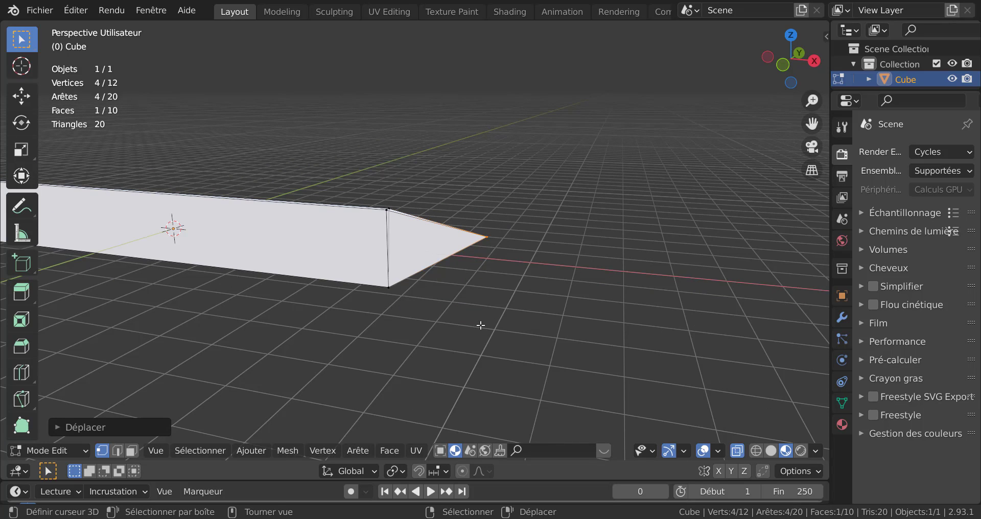
pyautogui.moveTo(408, 314); pyautogui.dragTo(431, 311, button='middle')
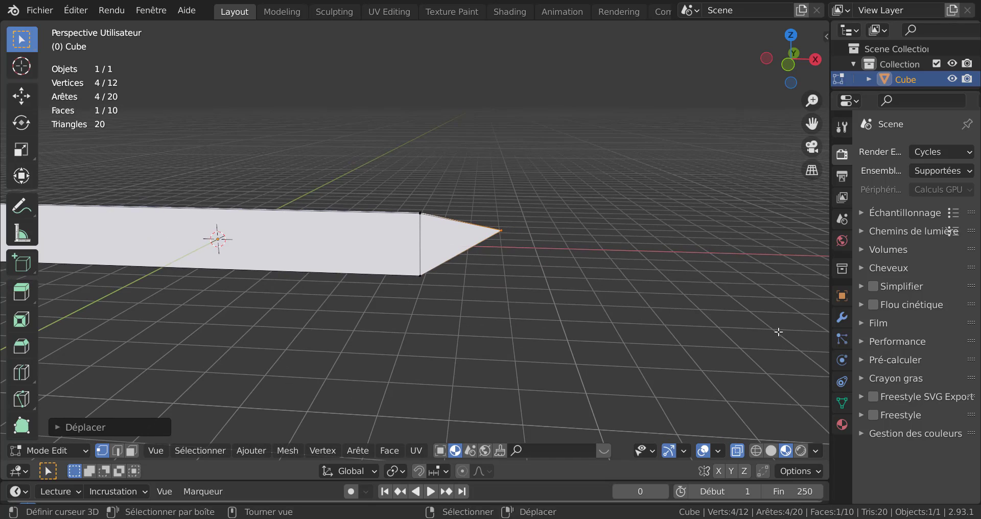
pyautogui.click(843, 321)
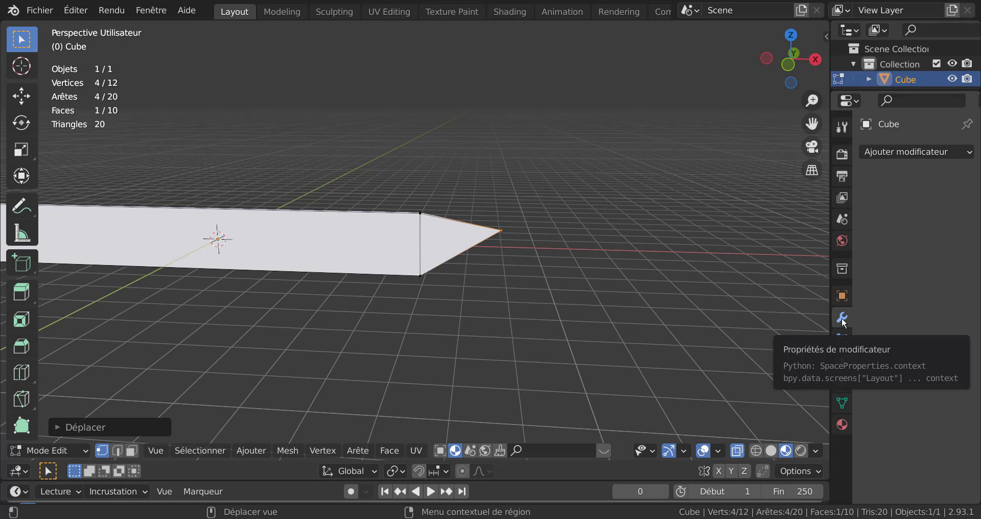
pyautogui.click(910, 153)
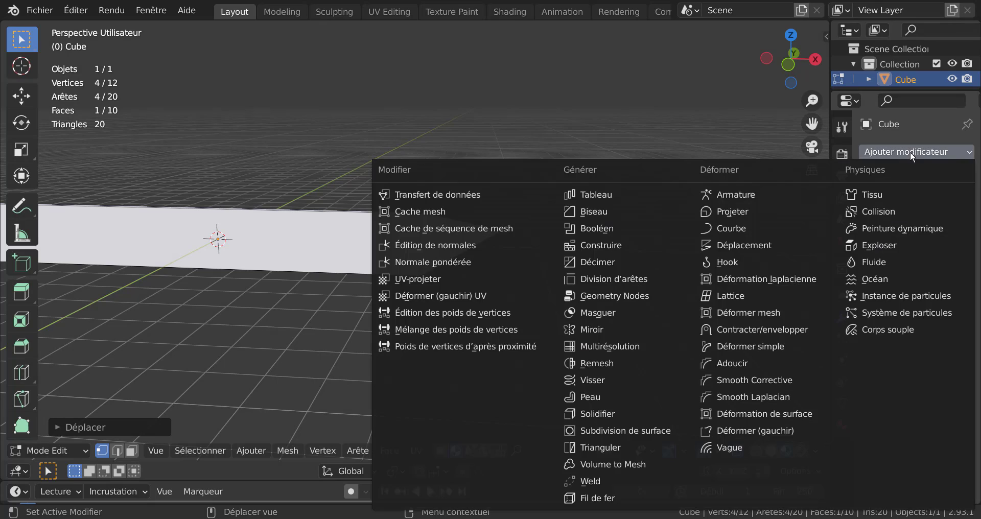
pyautogui.click(604, 430)
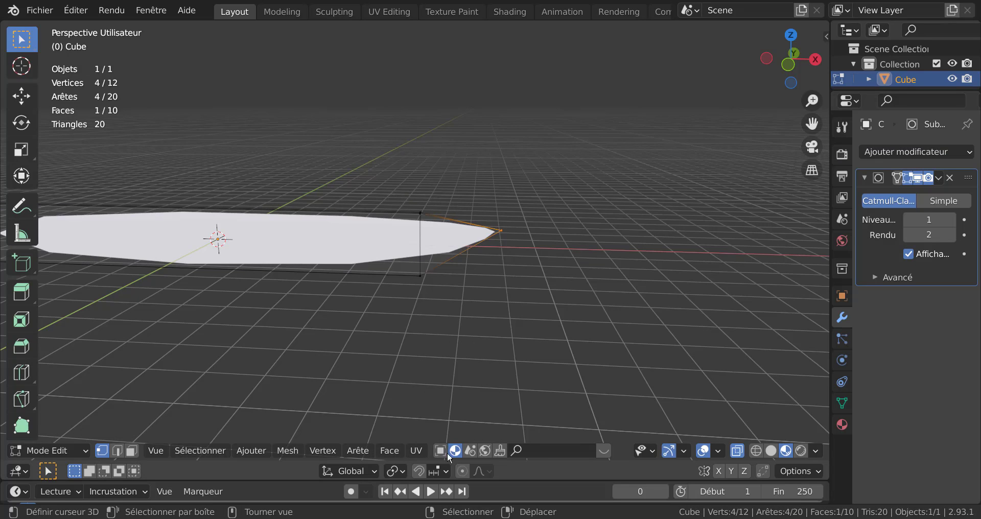
pyautogui.moveTo(700, 358); pyautogui.dragTo(530, 347, button='middle')
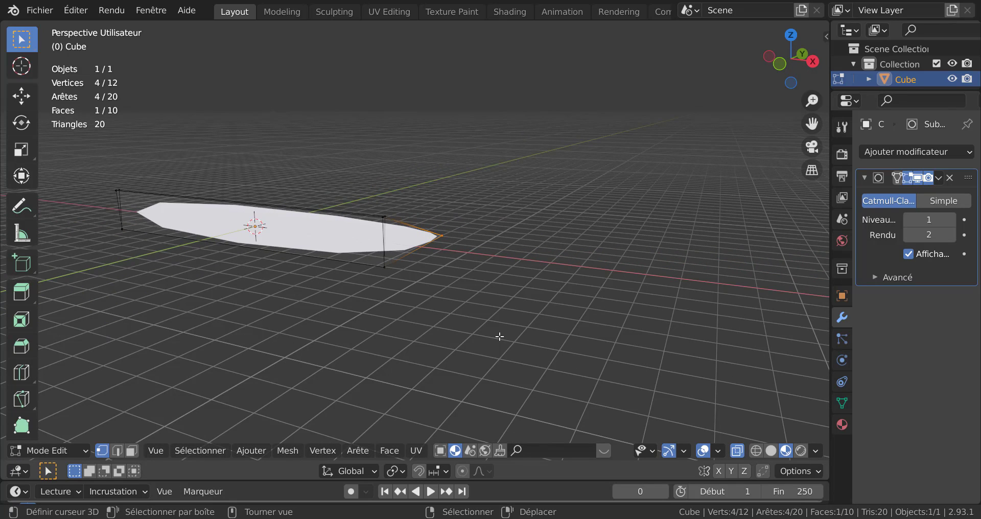
pyautogui.moveTo(933, 226); pyautogui.dragTo(940, 226)
pyautogui.click(952, 220)
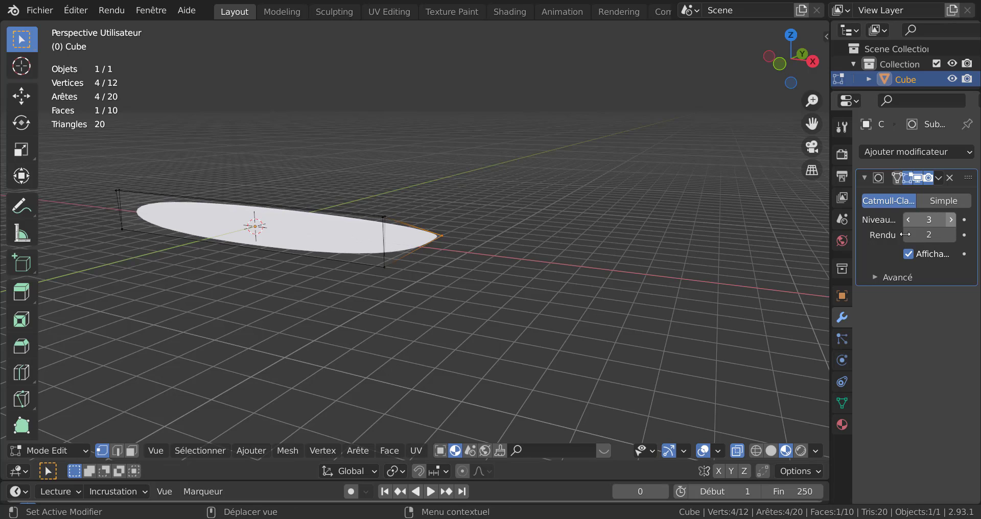
# - Add one vertical loop cut across the pointed section, about midway between the tip and the existing loop
pyautogui.scroll(4, 572, 286)
pyautogui.scroll(2, 563, 295)
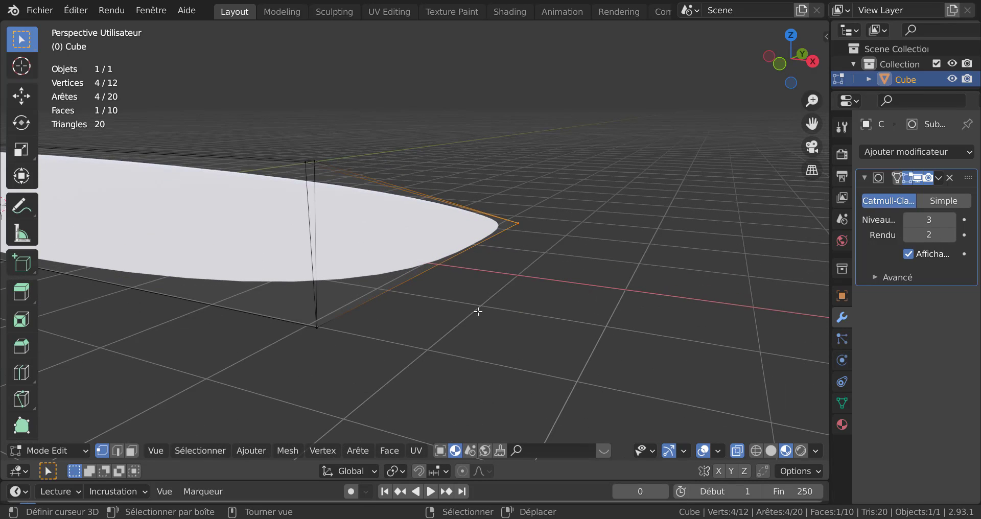
pyautogui.hotkey('ctrl', 'r')
pyautogui.click(392, 201)
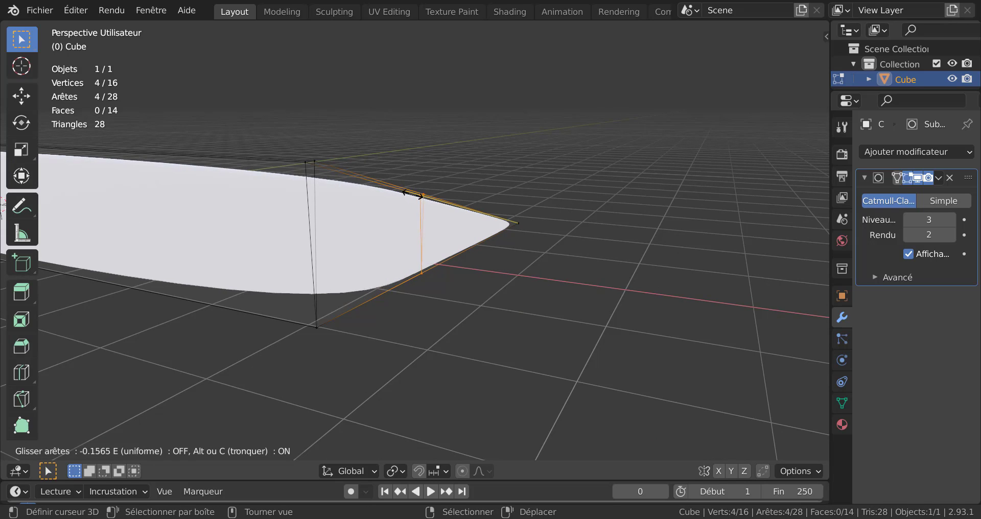
pyautogui.moveTo(483, 181); pyautogui.dragTo(508, 187)
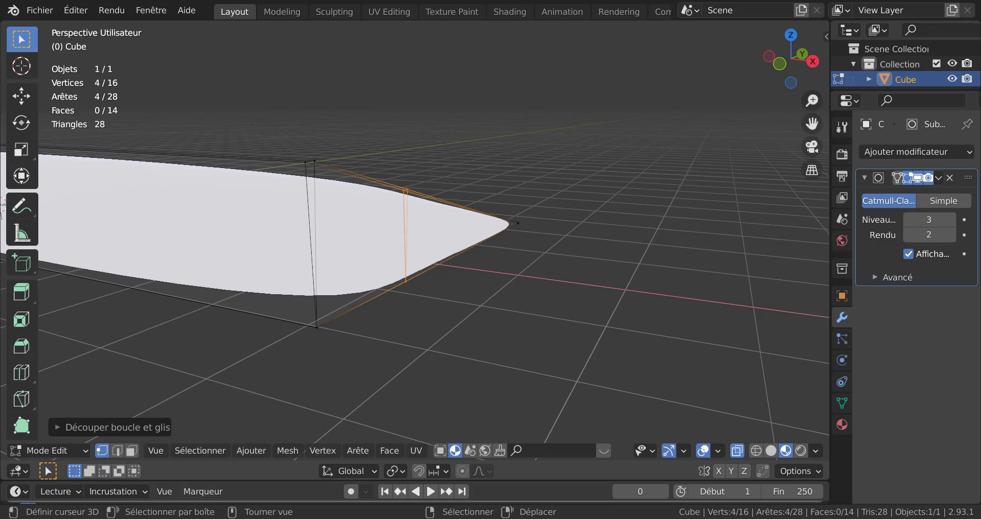
# - Add one vertical loop cut to the long blade section and slide it almost against the blunt end
pyautogui.moveTo(509, 187); pyautogui.dragTo(557, 274, button='middle')
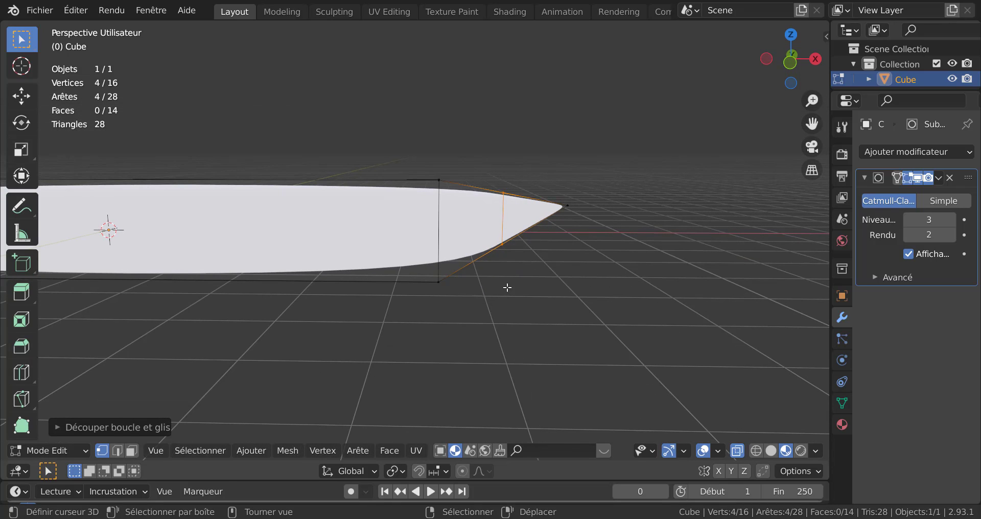
pyautogui.scroll(-5, 508, 288)
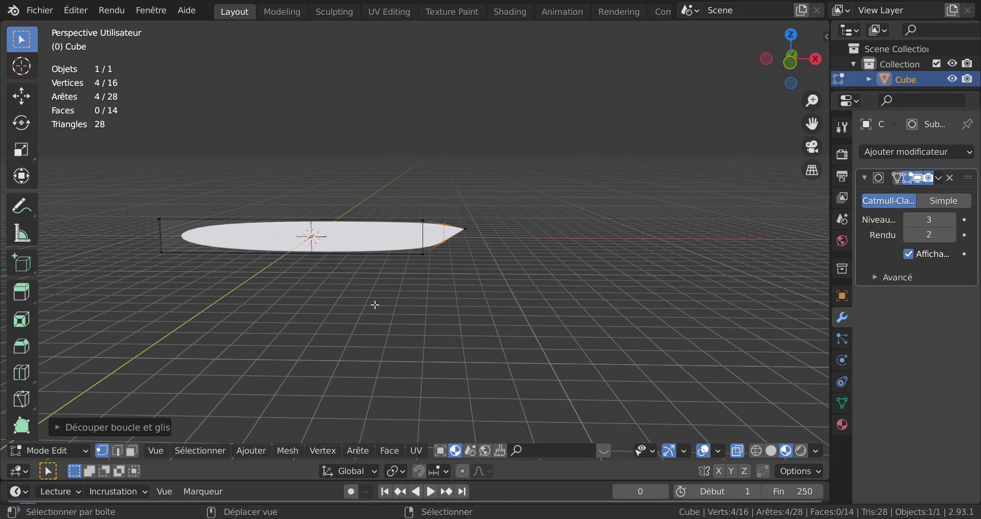
pyautogui.keyDown('shift'); pyautogui.moveTo(375, 304); pyautogui.dragTo(490, 320, button='middle'); pyautogui.keyUp('shift')
pyautogui.scroll(2, 495, 267)
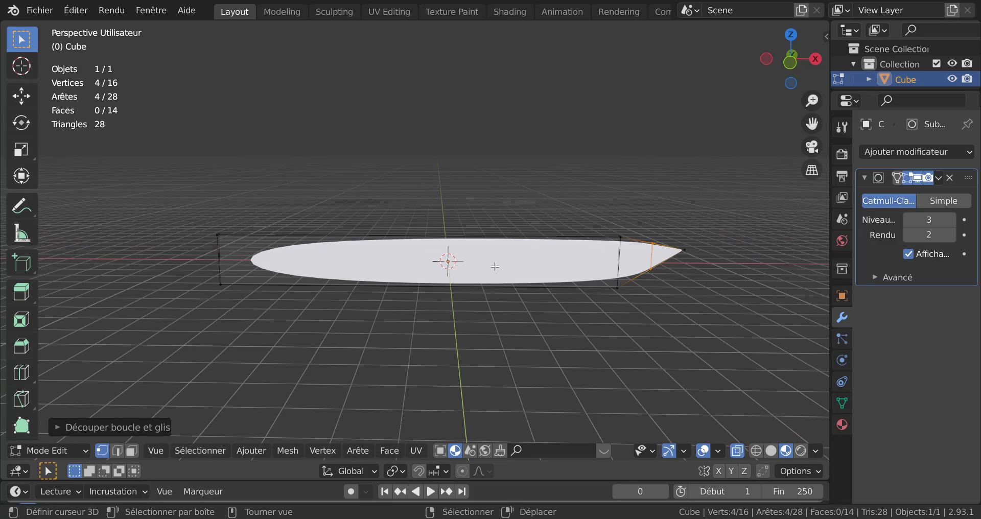
pyautogui.hotkey('ctrl', 'r')
pyautogui.click(509, 245)
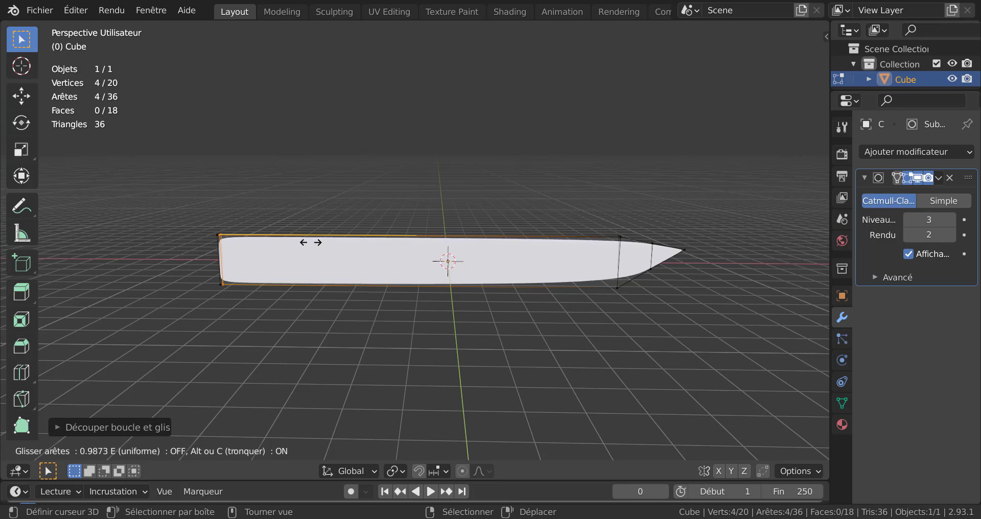
pyautogui.click(310, 242)
pyautogui.scroll(5, 145, 269)
pyautogui.scroll(-4, 173, 290)
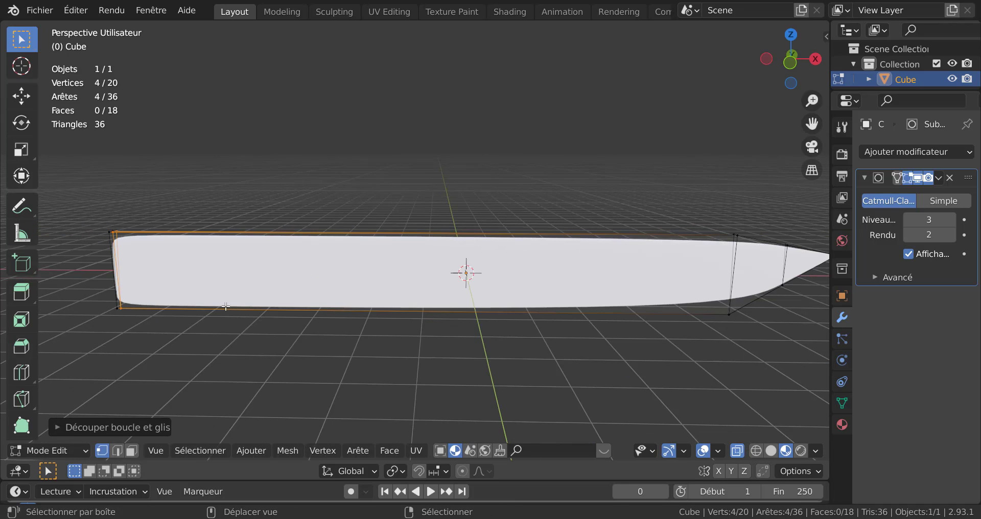
# - Try adding a lengthwise loop cut along the middle of the blade's side, and undo it
pyautogui.keyDown('shift'); pyautogui.moveTo(133, 273); pyautogui.dragTo(282, 276, button='middle'); pyautogui.keyUp('shift')
pyautogui.scroll(1, 286, 273)
pyautogui.keyDown('shift'); pyautogui.moveTo(495, 316); pyautogui.dragTo(283, 290, button='middle'); pyautogui.keyUp('shift')
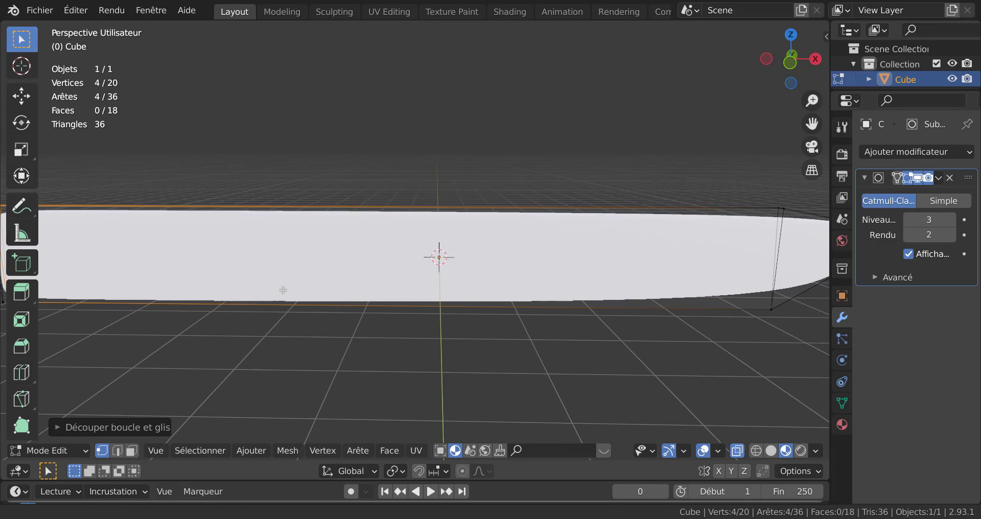
pyautogui.moveTo(542, 351); pyautogui.dragTo(518, 342, button='middle')
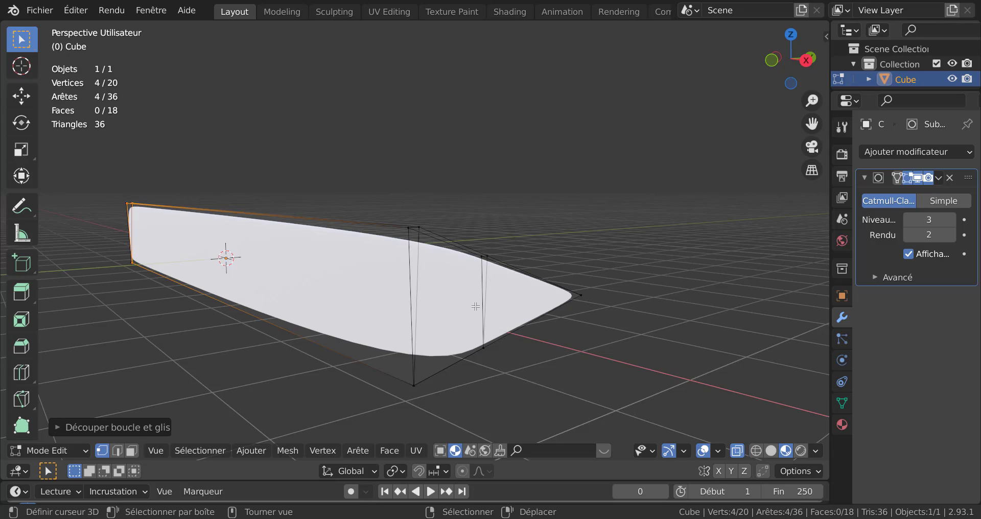
pyautogui.hotkey('ctrl', 'r')
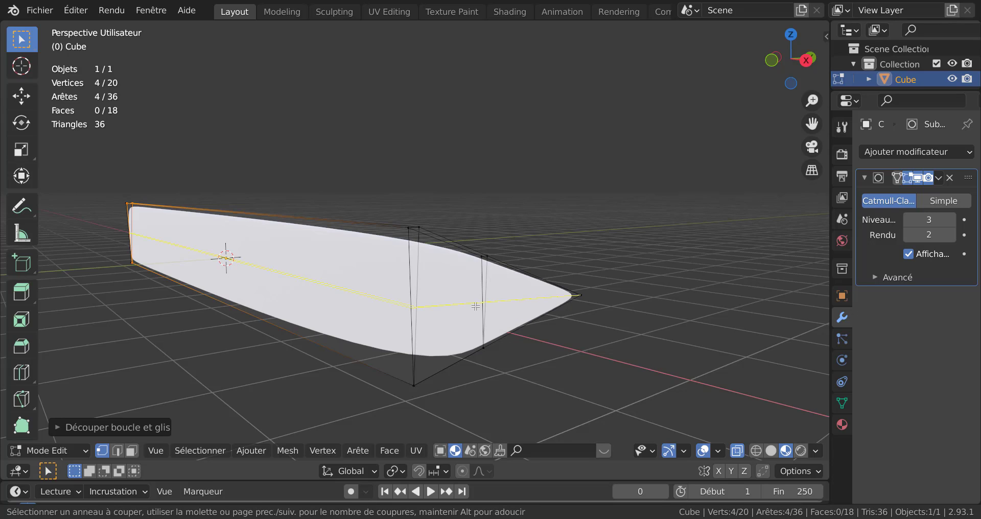
pyautogui.click(475, 306)
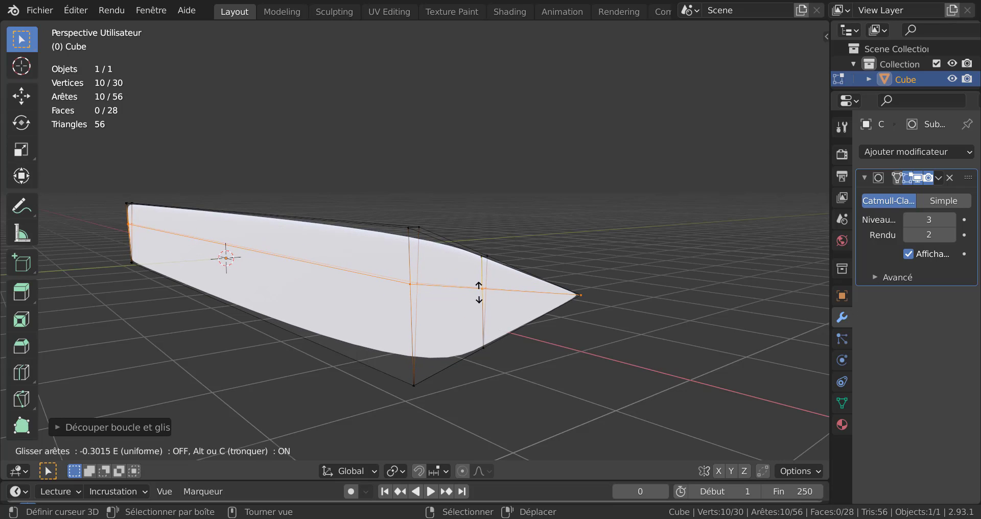
pyautogui.click(479, 285)
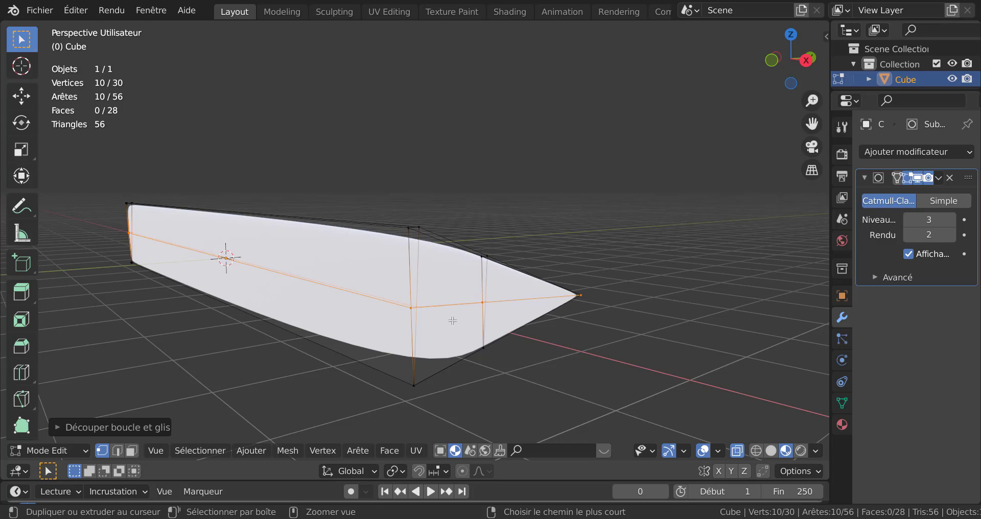
pyautogui.hotkey('ctrl', 'z')
# - Select the vertical edge loop in the pointed section and edge-slide it almost onto the blade tip
pyautogui.moveTo(578, 325); pyautogui.dragTo(508, 352, button='middle')
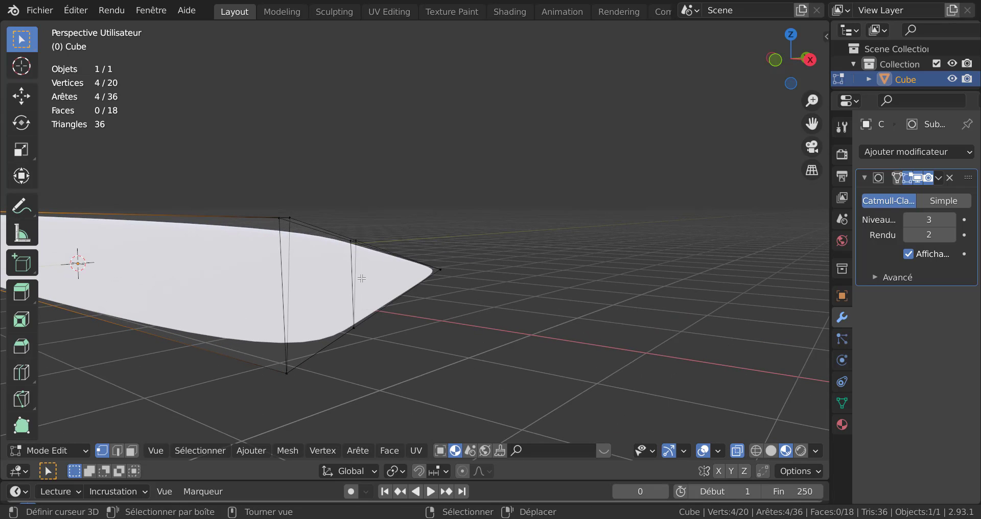
pyautogui.moveTo(355, 278); pyautogui.dragTo(574, 275, button='middle')
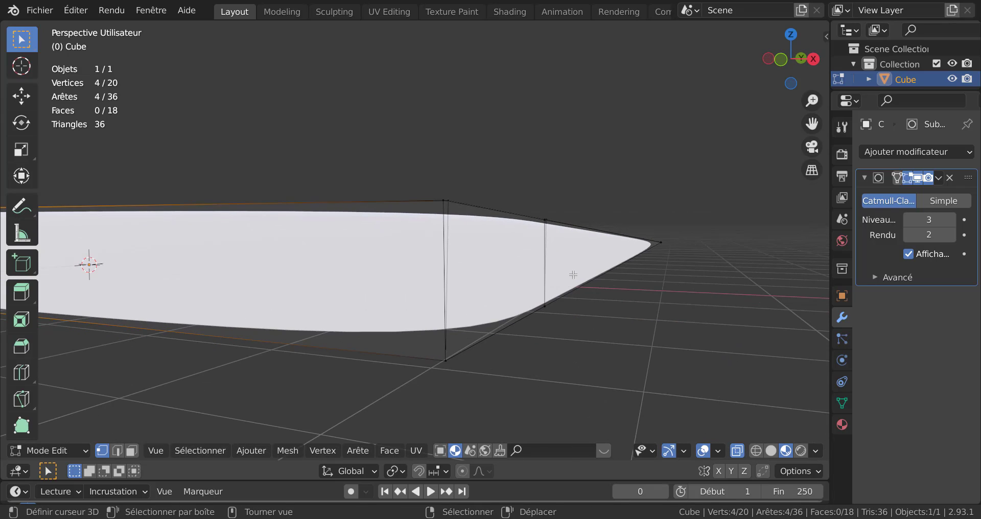
pyautogui.keyDown('alt'); pyautogui.click(545, 269); pyautogui.keyUp('alt')
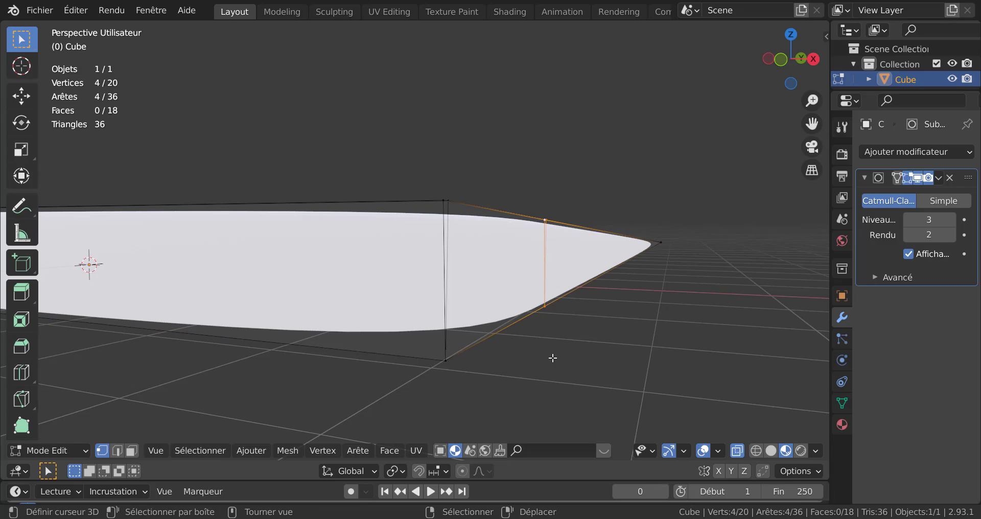
pyautogui.press('g')
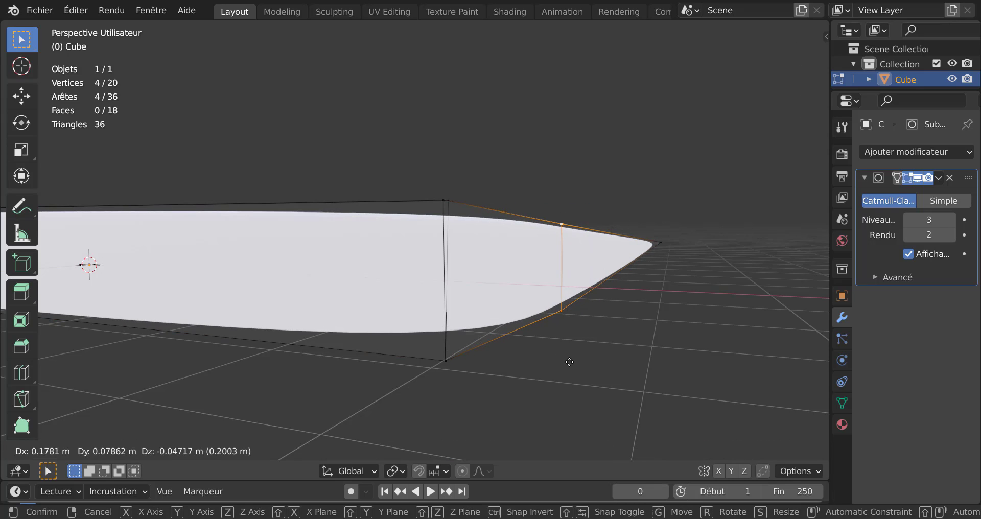
pyautogui.press('Escape')
pyautogui.press('g')
pyautogui.press('g')
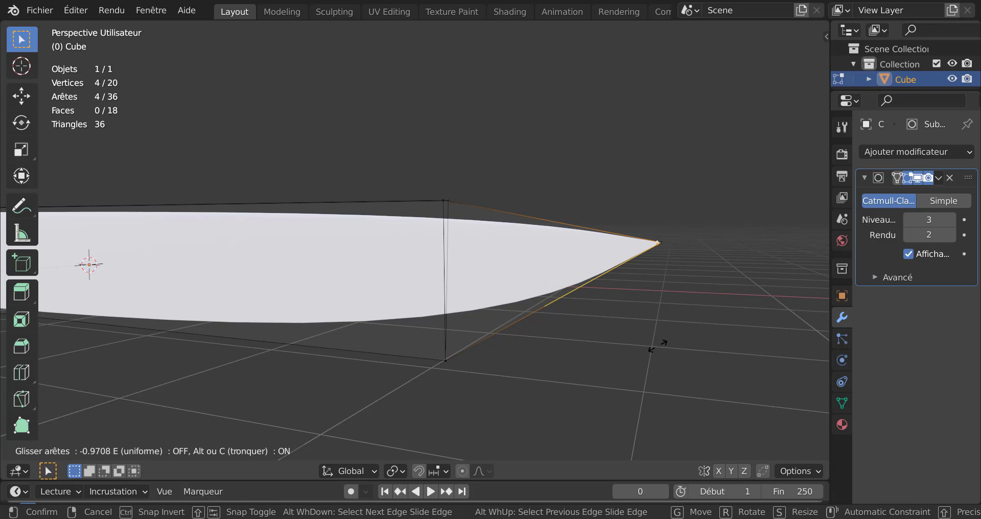
pyautogui.click(658, 345)
# - In front view, move the edge loop where the point begins slightly away from the tip along the global X axis
pyautogui.moveTo(656, 352); pyautogui.dragTo(571, 306, button='middle')
pyautogui.scroll(-3, 570, 303)
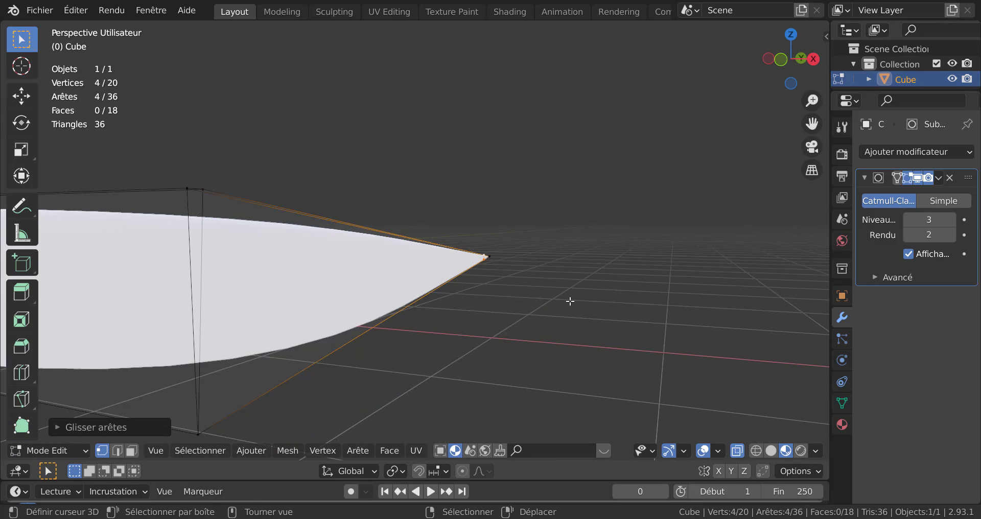
pyautogui.scroll(3, 518, 295)
pyautogui.scroll(-3, 569, 307)
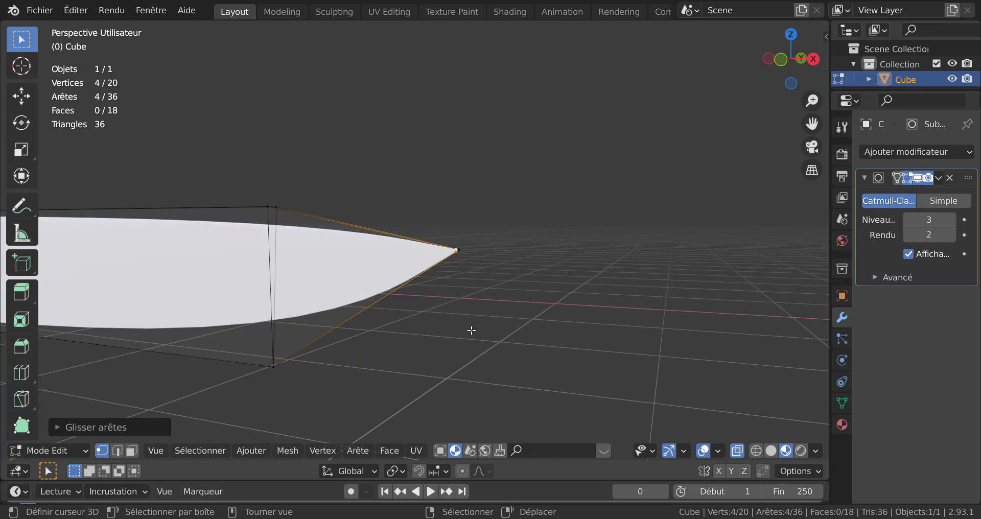
pyautogui.moveTo(471, 331); pyautogui.dragTo(519, 326, button='middle')
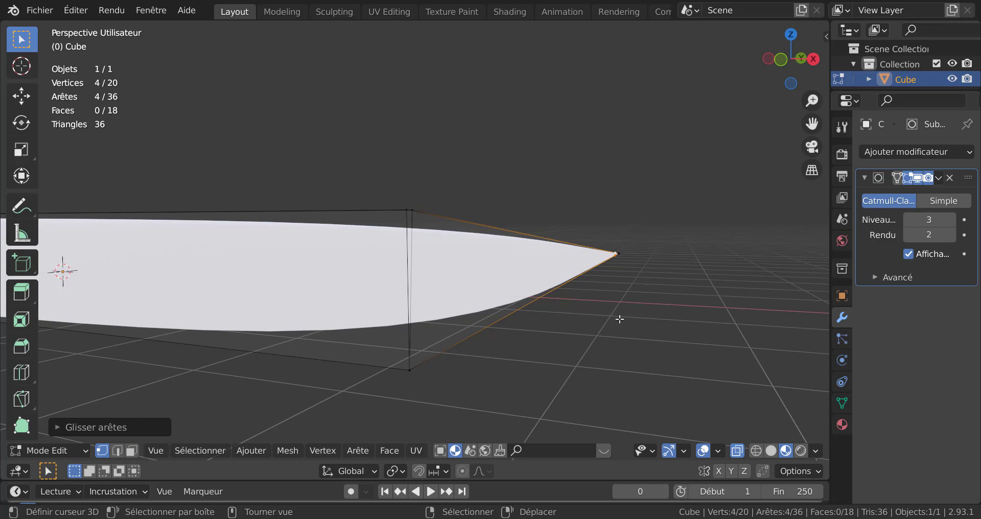
pyautogui.press('KP_1')
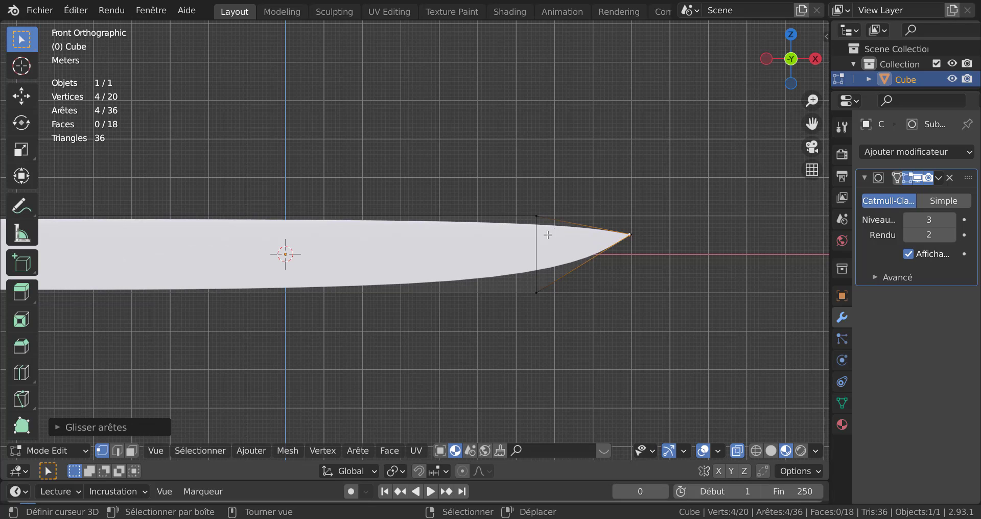
pyautogui.keyDown('alt'); pyautogui.rightClick(536, 248); pyautogui.keyUp('alt')
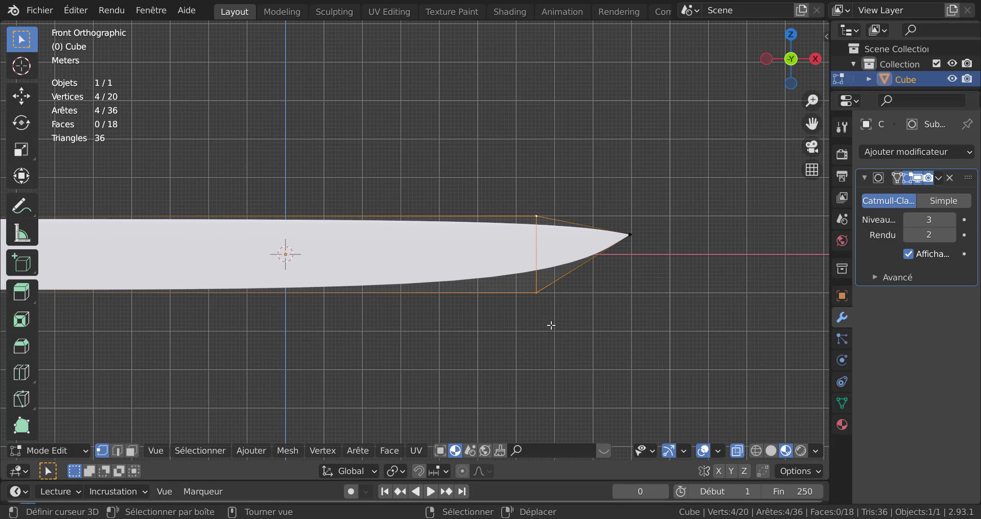
pyautogui.press('g')
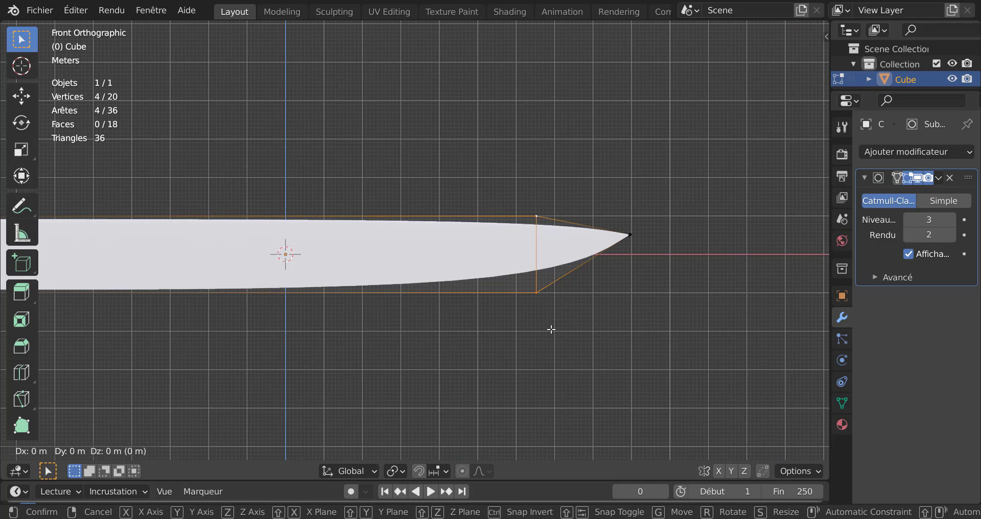
pyautogui.press('x')
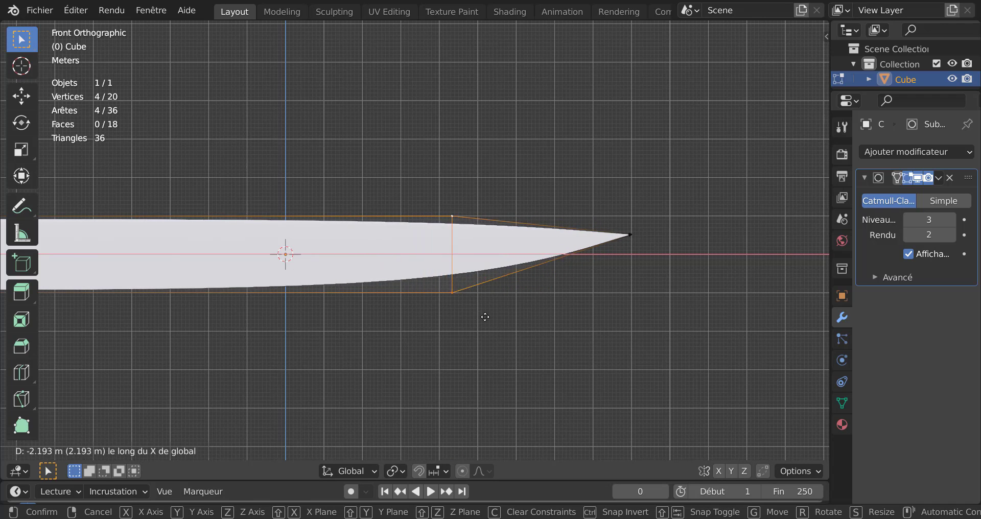
pyautogui.click(532, 320)
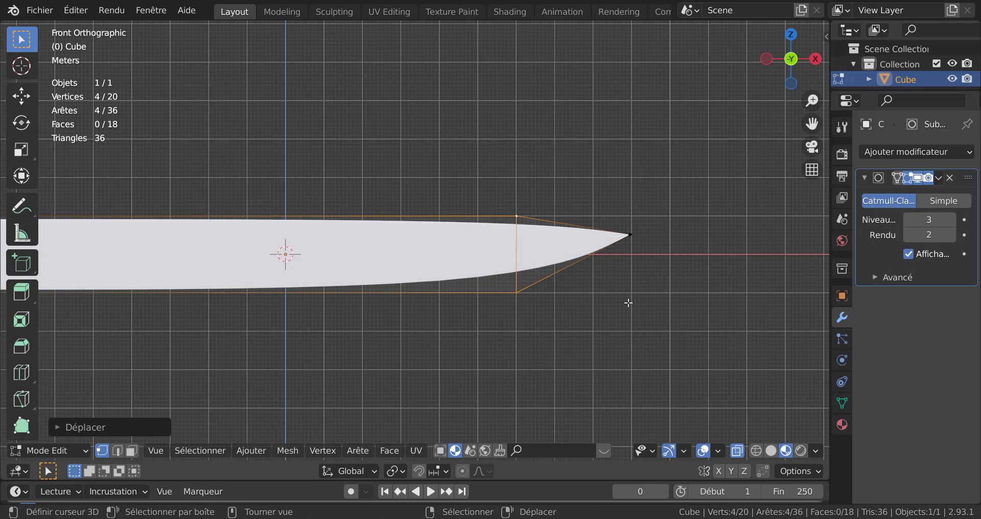
pyautogui.click(657, 303)
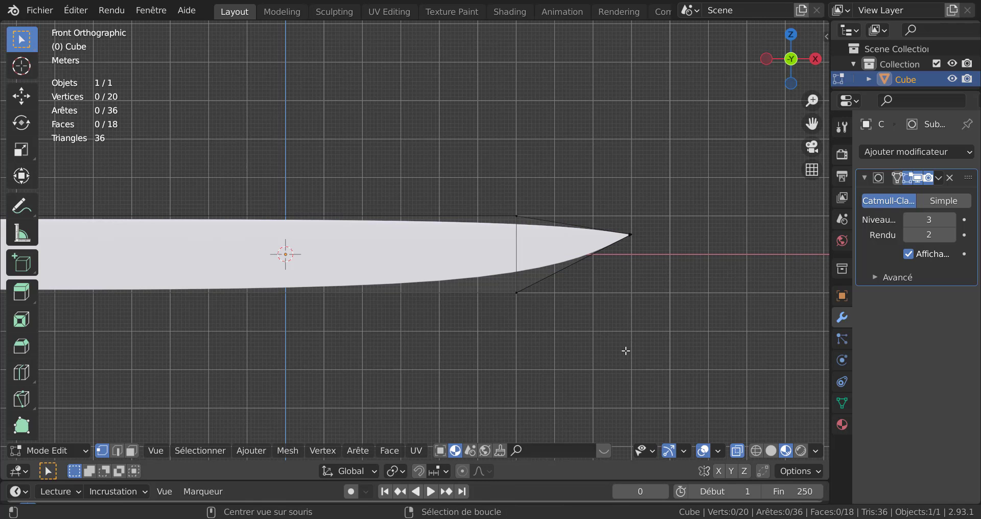
pyautogui.moveTo(626, 325); pyautogui.dragTo(603, 337, button='middle')
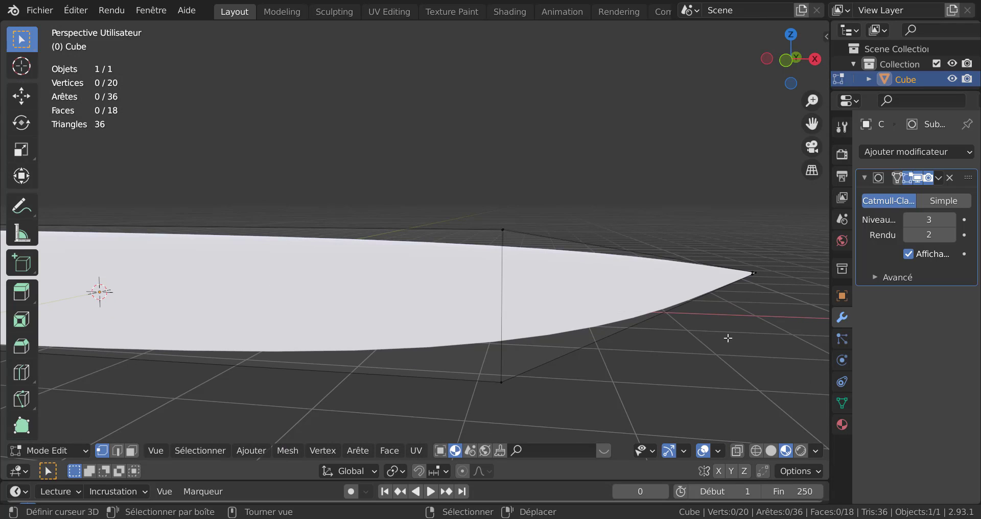
pyautogui.press('c')
pyautogui.click(750, 272)
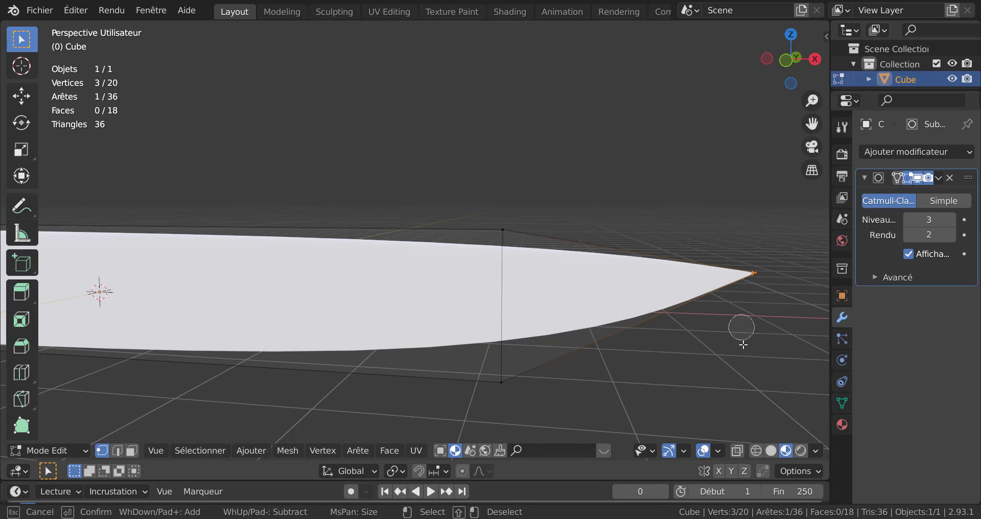
pyautogui.press('Escape')
pyautogui.press('KP_1')
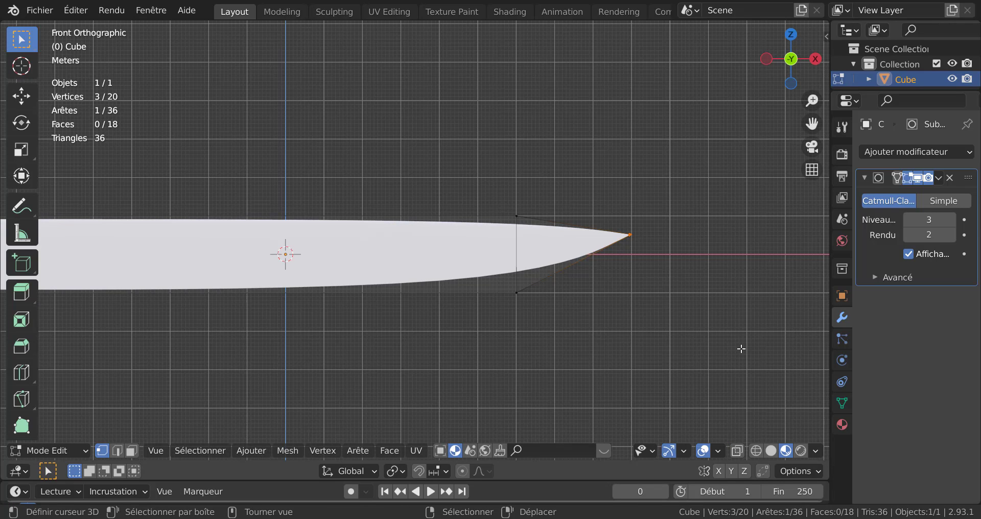
pyautogui.press('g')
pyautogui.press('z')
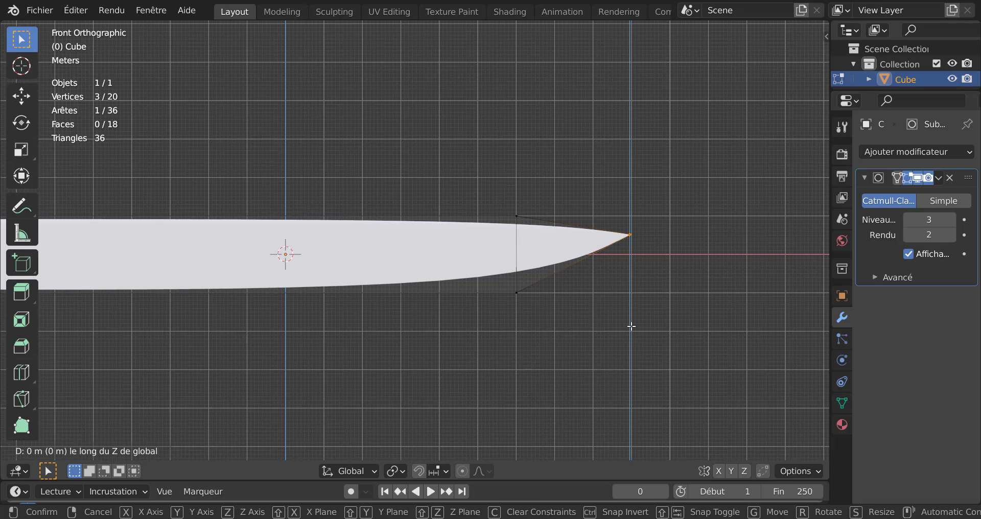
pyautogui.click(637, 401)
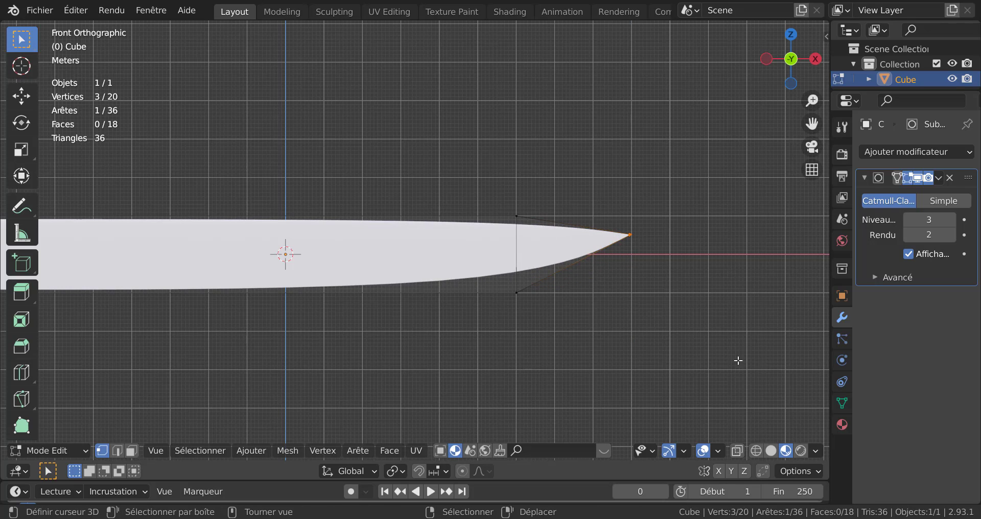
# - Select all the blade tip vertices through the mesh with X-ray and try raising them along the global Z axis
pyautogui.hotkey('alt', 'z')
pyautogui.press('c')
pyautogui.click(634, 244)
pyautogui.press('Escape')
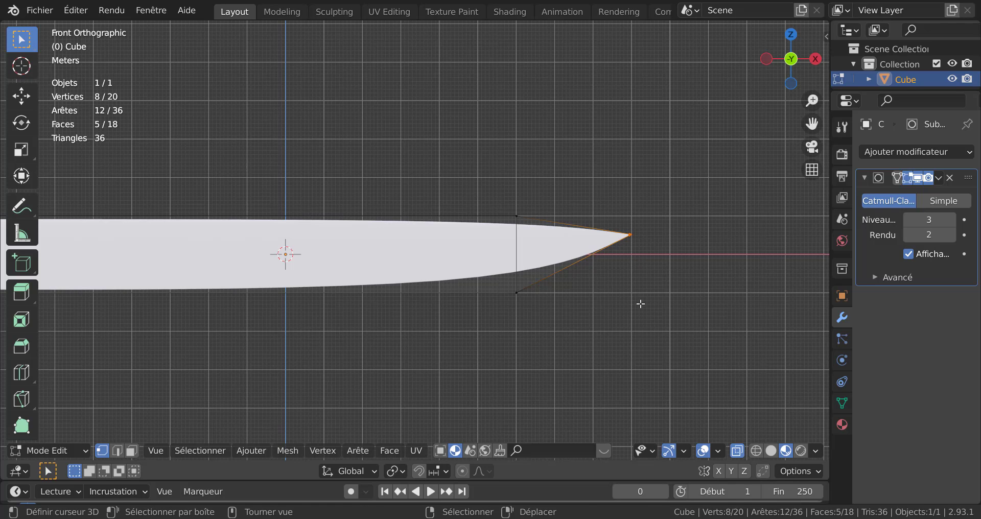
pyautogui.press('g')
pyautogui.press('z')
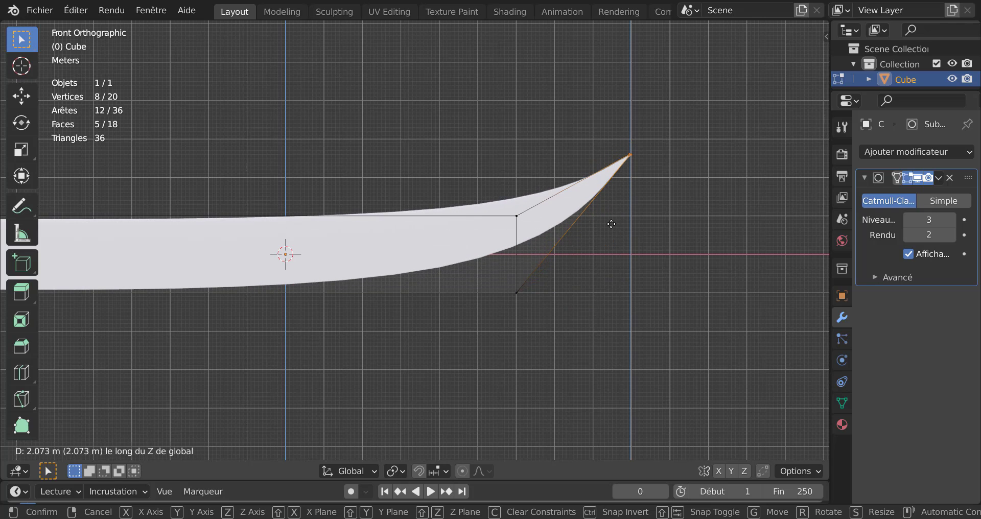
pyautogui.rightClick(617, 318)
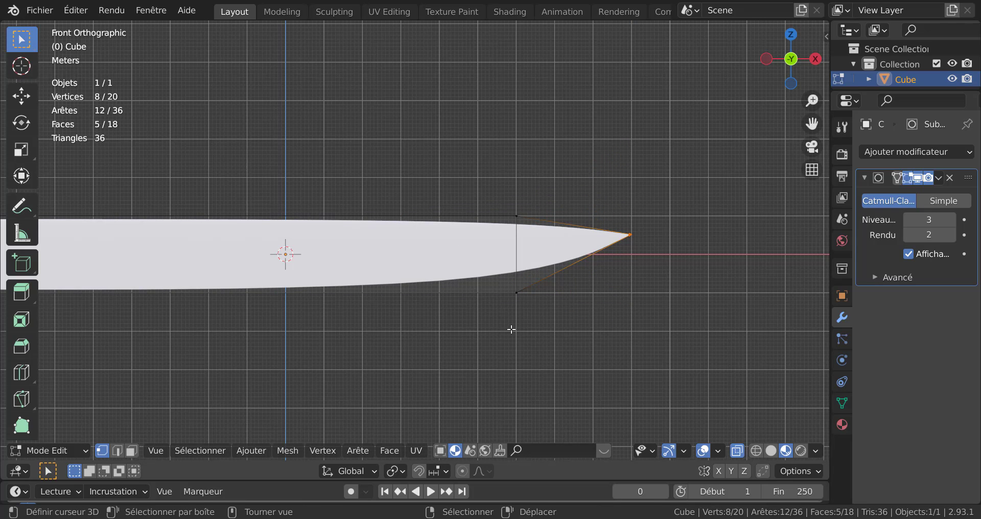
# - Select the entire blade mesh and scale it along the global Z axis to about 1.4 times its height
pyautogui.scroll(-1, 511, 330)
pyautogui.keyDown('shift'); pyautogui.moveTo(469, 339); pyautogui.dragTo(643, 321, button='middle'); pyautogui.keyUp('shift')
pyautogui.press('a')
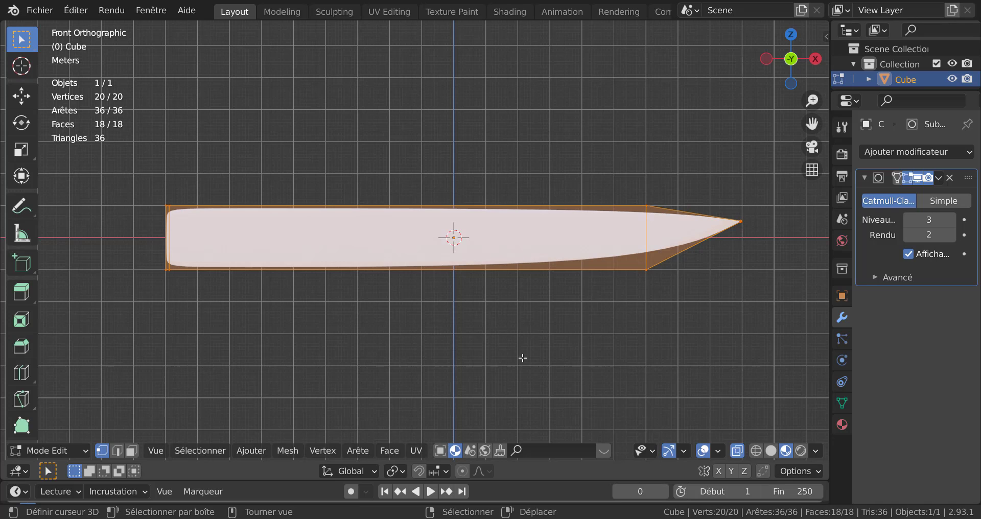
pyautogui.press('s')
pyautogui.press('z')
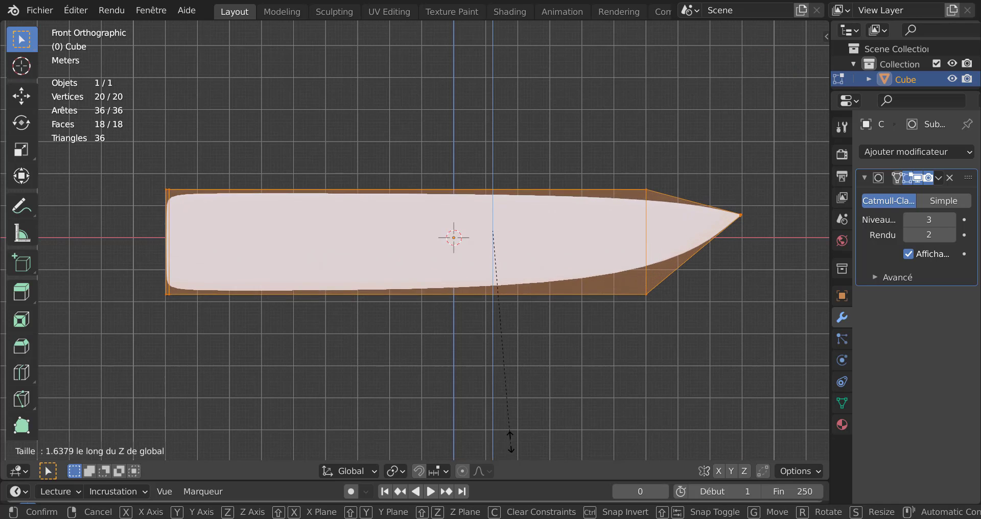
pyautogui.click(504, 402)
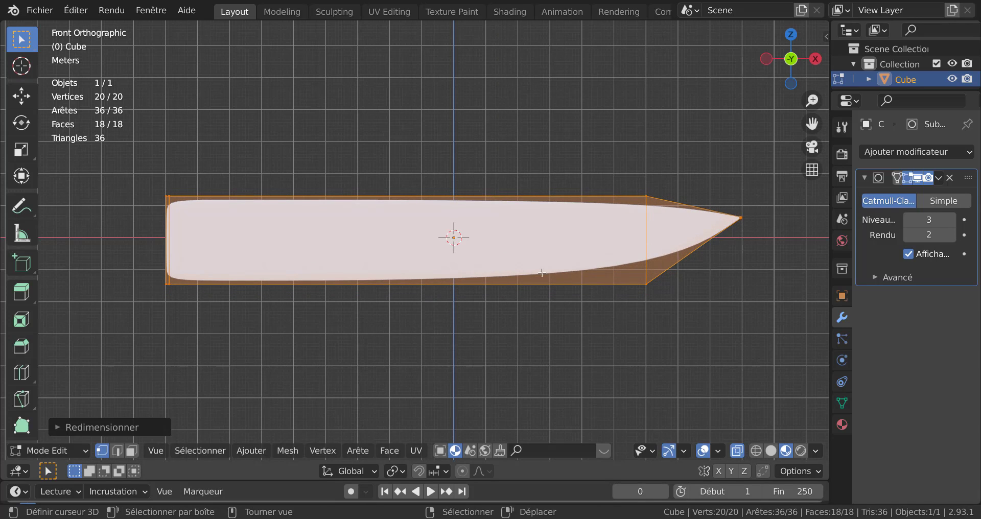
# - Lengthen the whole blade mesh slightly by scaling it along the global X axis
pyautogui.scroll(-1, 500, 354)
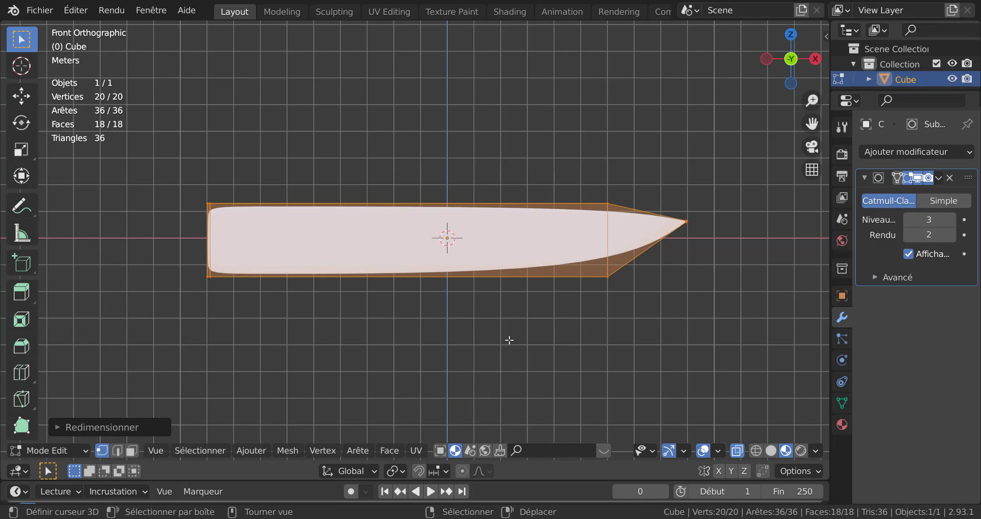
pyautogui.press('s')
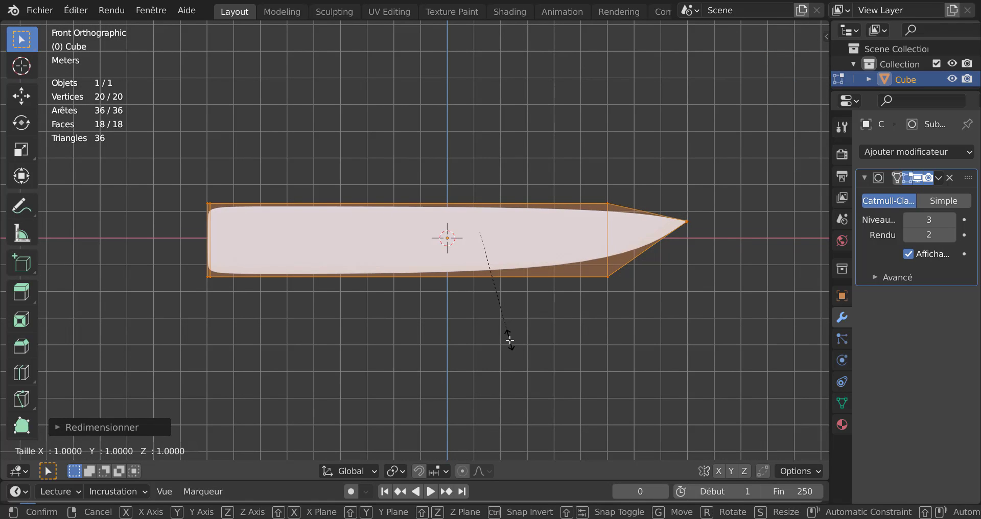
pyautogui.press('x')
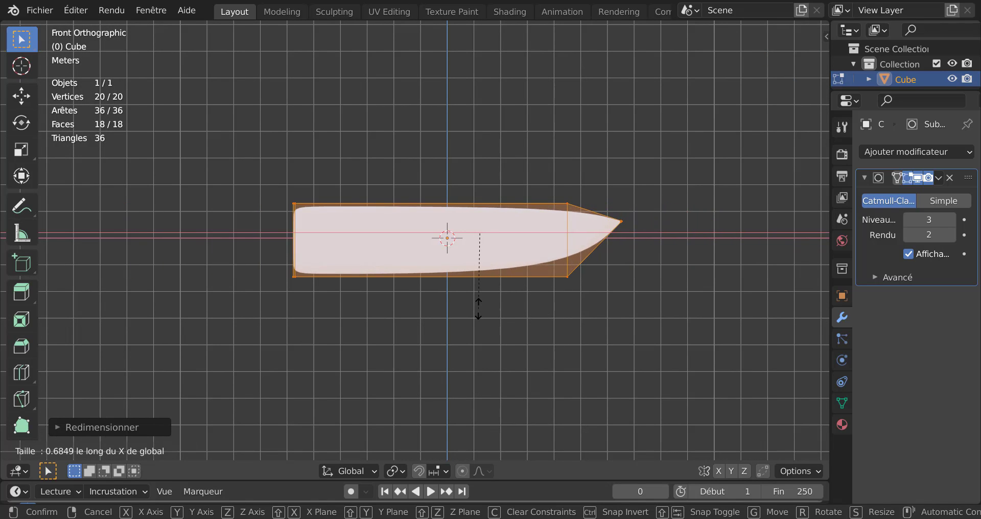
pyautogui.click(573, 325)
# - Add a lengthwise loop cut around the blade and slide it up close to the spine
pyautogui.moveTo(580, 326); pyautogui.dragTo(684, 350, button='middle')
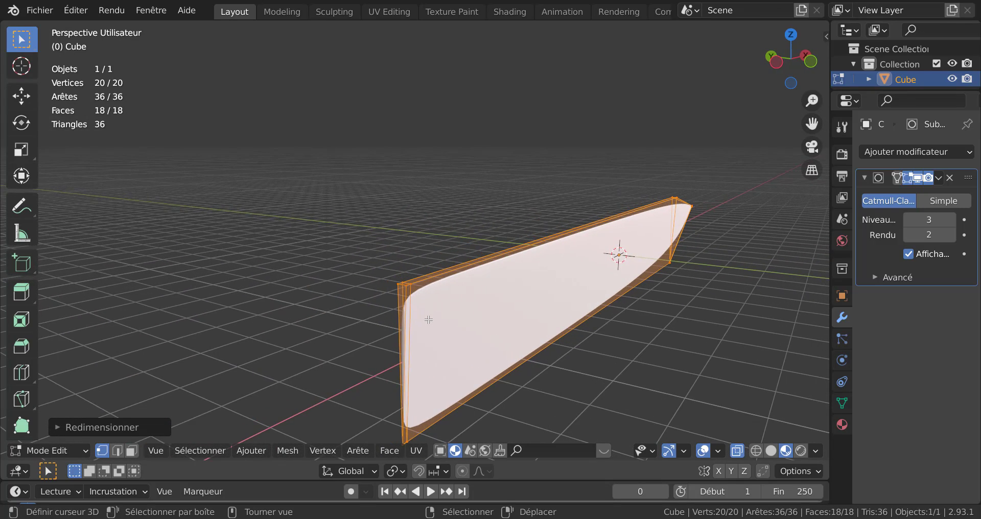
pyautogui.scroll(2, 429, 320)
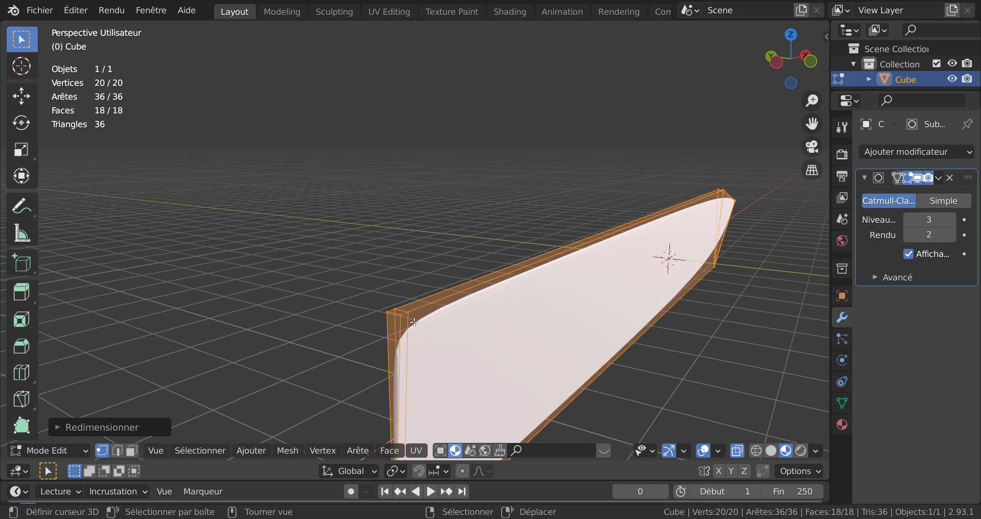
pyautogui.press('ctrl')
pyautogui.hotkey('ctrl', 'r')
pyautogui.click(404, 371)
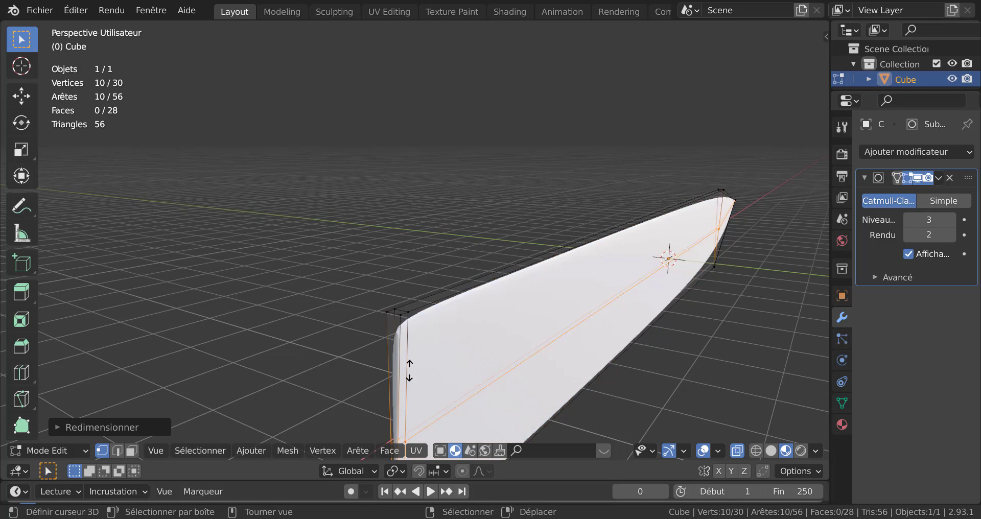
pyautogui.click(413, 247)
pyautogui.scroll(-3, 398, 323)
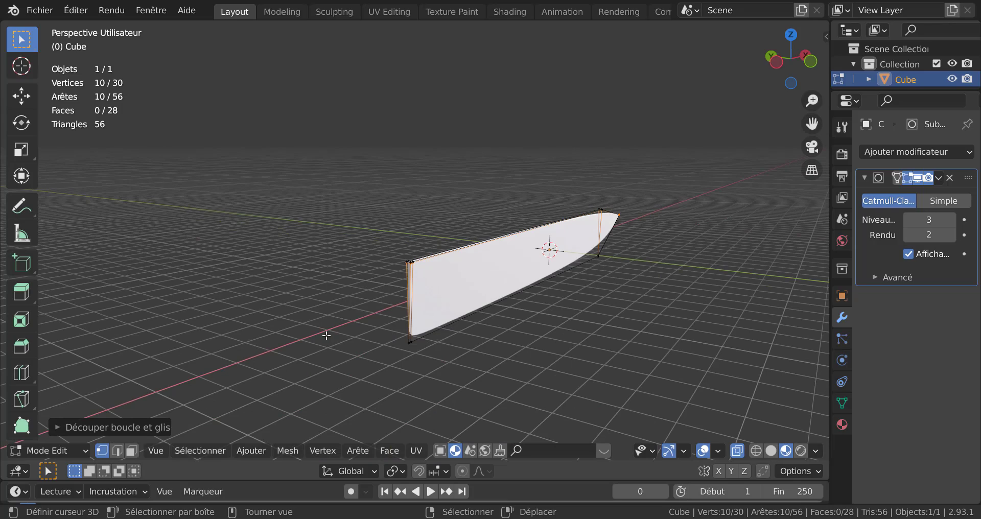
# - Select the vertical edge loop near the blade's blunt rear end and edge-slide it almost onto that end
pyautogui.moveTo(358, 325); pyautogui.dragTo(565, 332, button='middle')
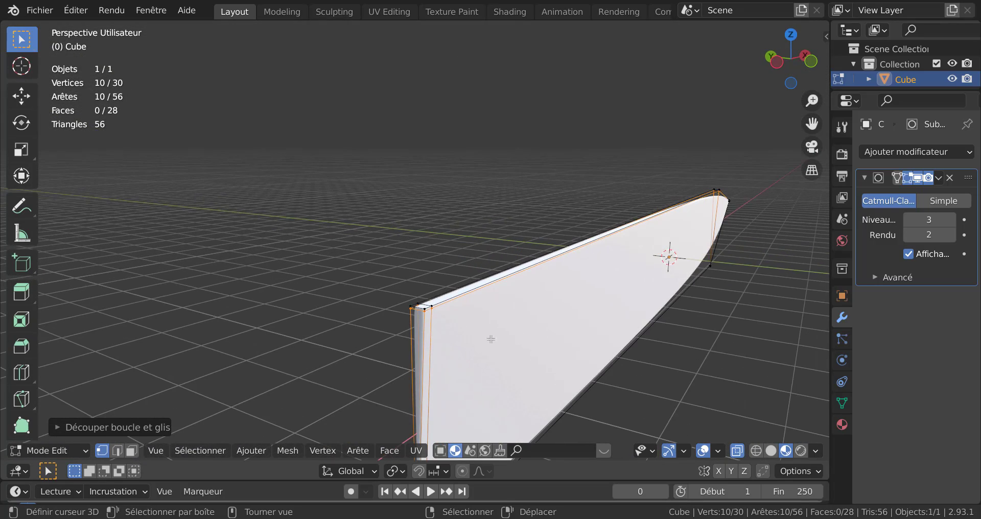
pyautogui.scroll(2, 456, 337)
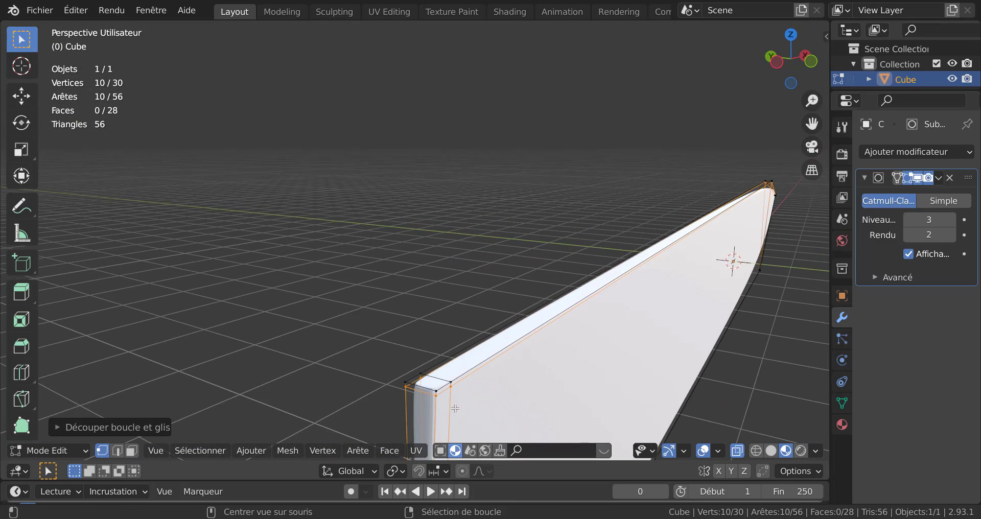
pyautogui.keyDown('alt'); pyautogui.click(456, 408); pyautogui.keyUp('alt')
pyautogui.scroll(-2, 507, 379)
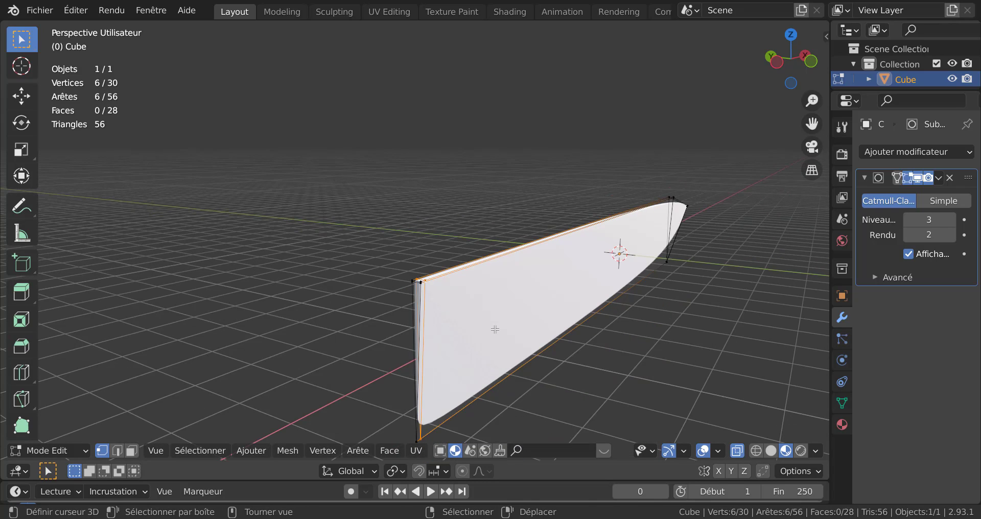
pyautogui.press('g')
pyautogui.press('g')
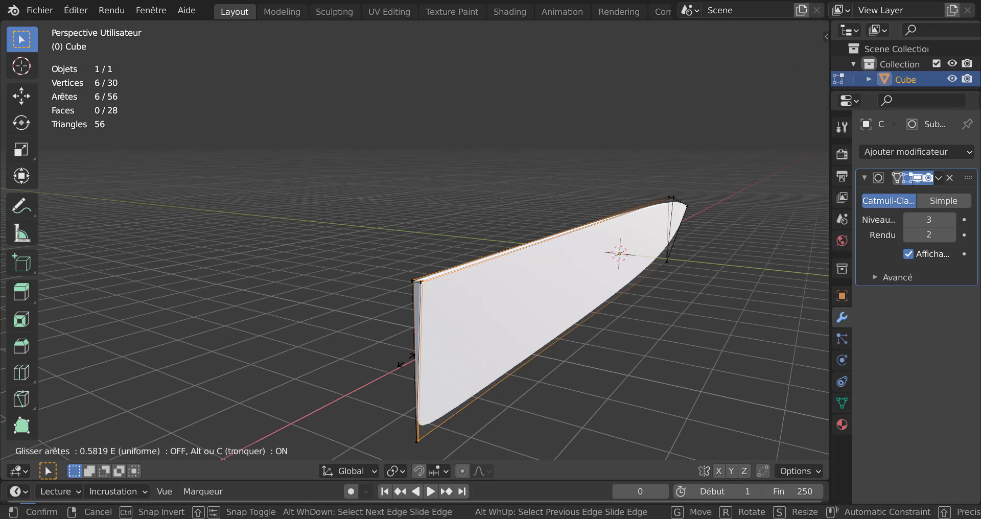
pyautogui.click(398, 360)
pyautogui.keyDown('ctrl'); pyautogui.moveTo(418, 373); pyautogui.dragTo(457, 323, button='middle'); pyautogui.keyUp('ctrl')
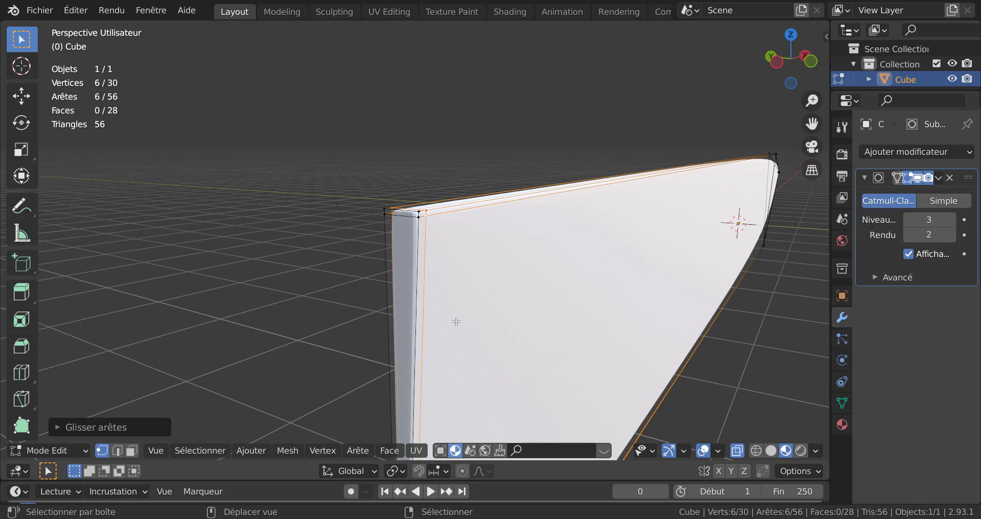
pyautogui.press('g')
pyautogui.press('g')
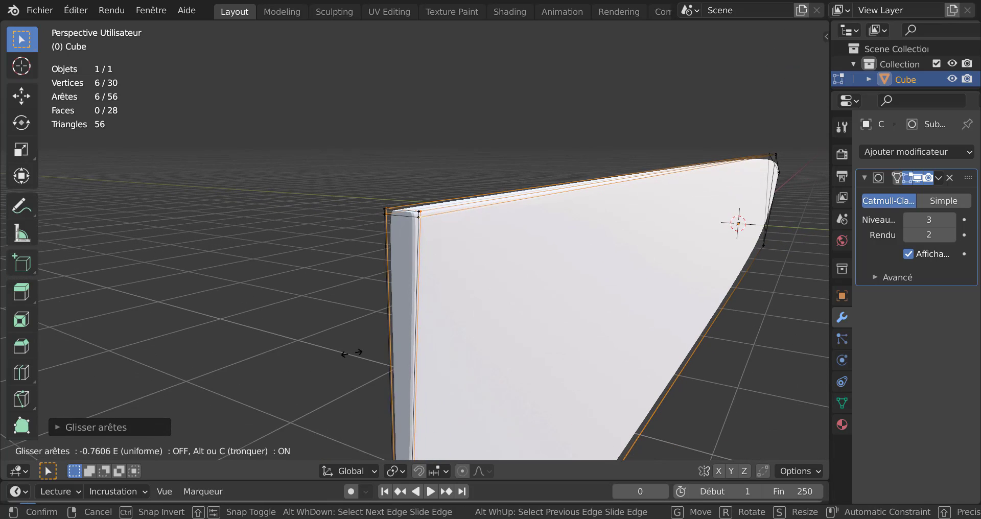
pyautogui.click(369, 353)
pyautogui.scroll(-4, 489, 318)
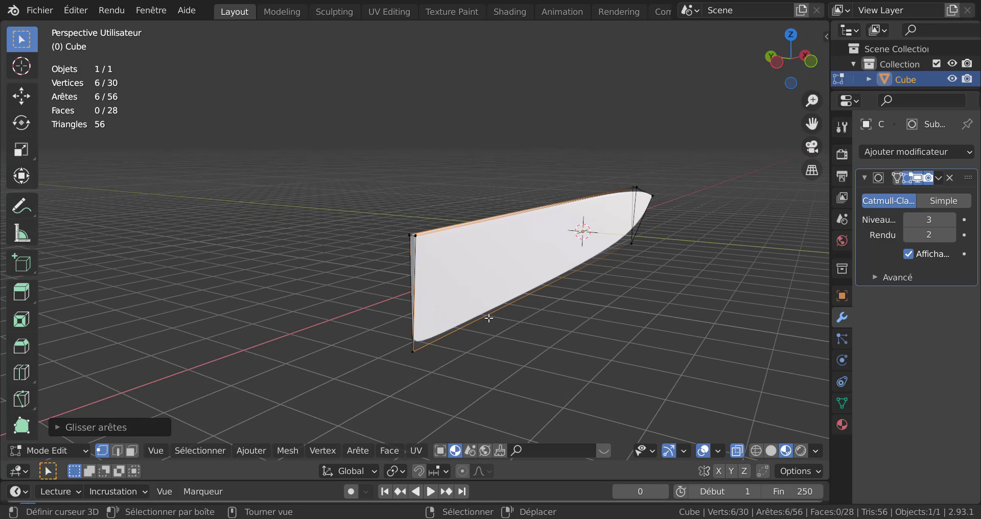
pyautogui.moveTo(514, 319); pyautogui.dragTo(438, 323, button='middle')
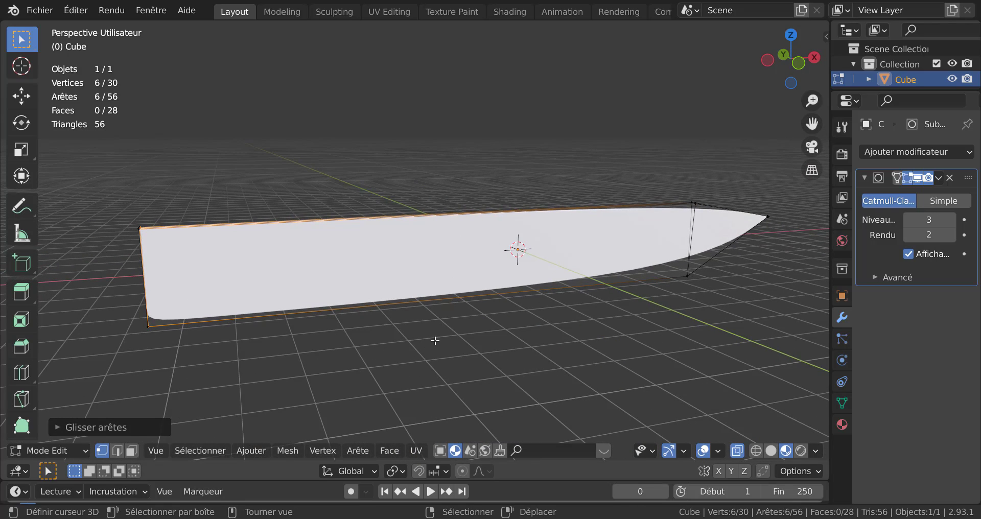
# - Return to Object Mode and apply smooth shading to the blade
pyautogui.press('Tab')
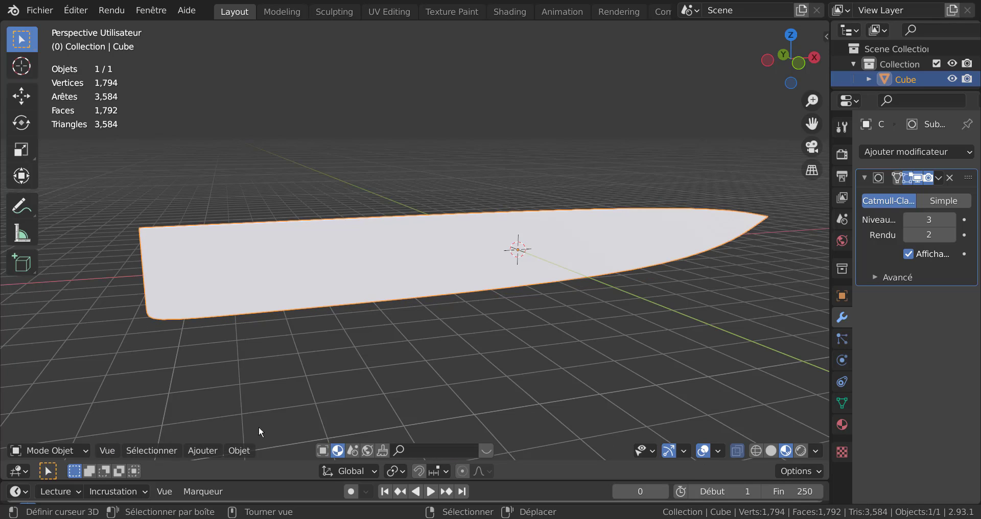
pyautogui.click(243, 452)
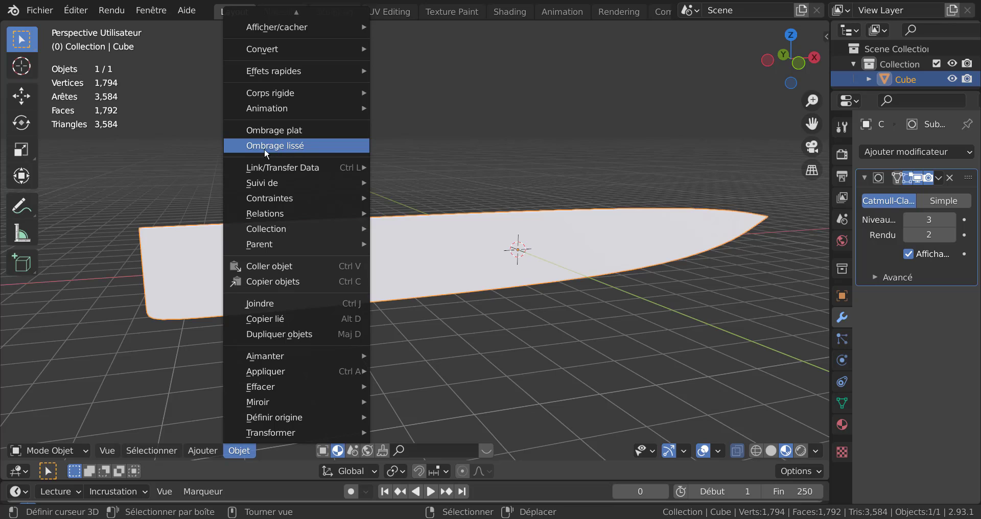
pyautogui.click(283, 147)
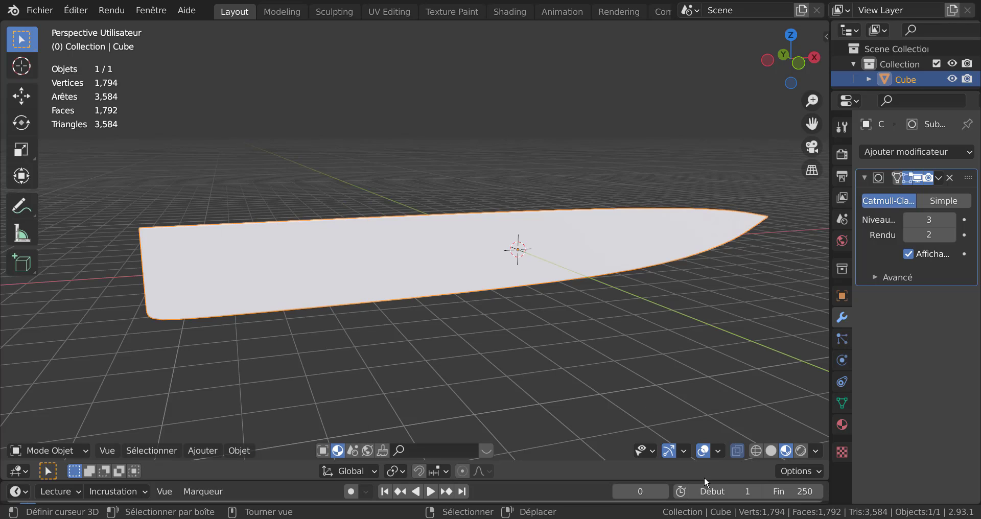
# - Enable Auto Smooth in the blade mesh's normals settings
pyautogui.click(842, 404)
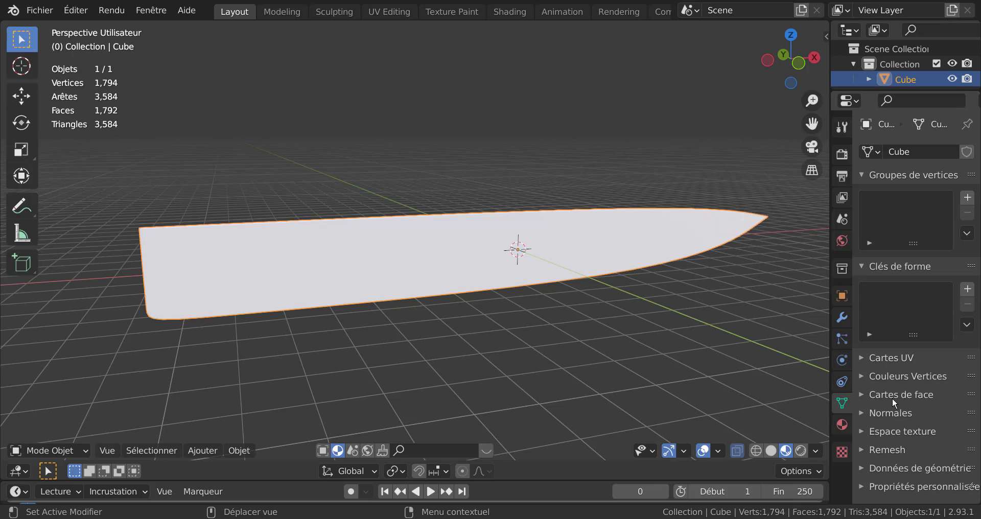
pyautogui.click(861, 413)
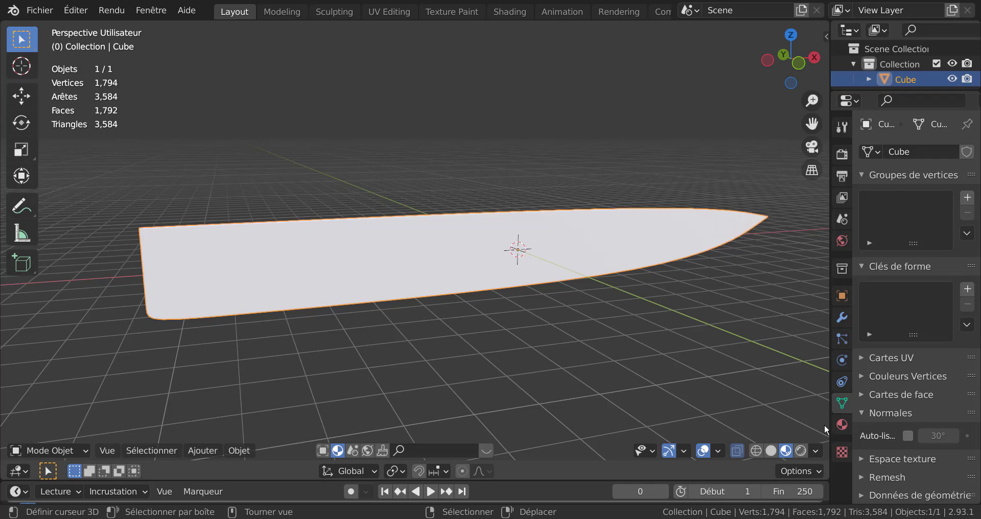
pyautogui.moveTo(829, 416); pyautogui.dragTo(742, 406)
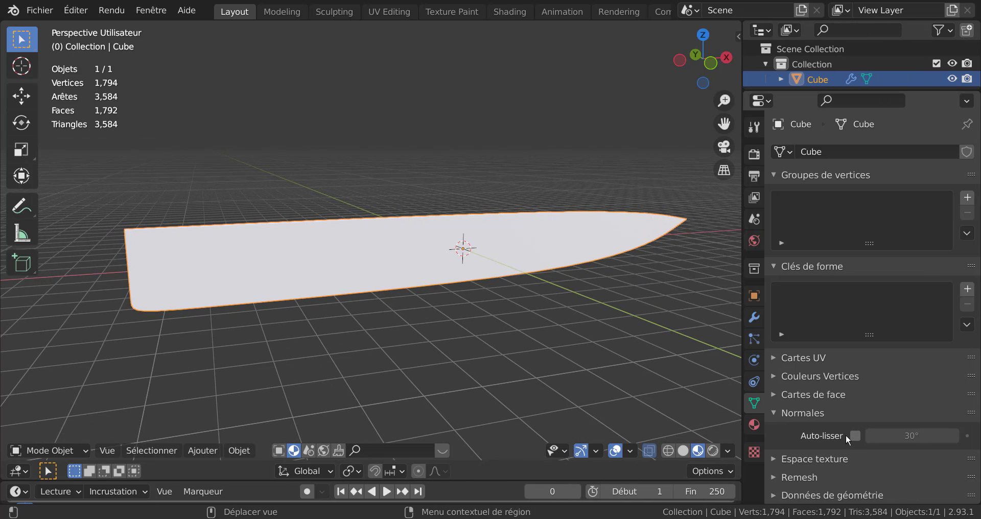
pyautogui.click(858, 436)
pyautogui.moveTo(586, 332); pyautogui.dragTo(665, 335, button='middle')
pyautogui.moveTo(737, 296); pyautogui.dragTo(832, 300)
# - Thicken the blade object by scaling it along the global Y axis to about 1.77
pyautogui.moveTo(700, 308); pyautogui.dragTo(552, 271, button='middle')
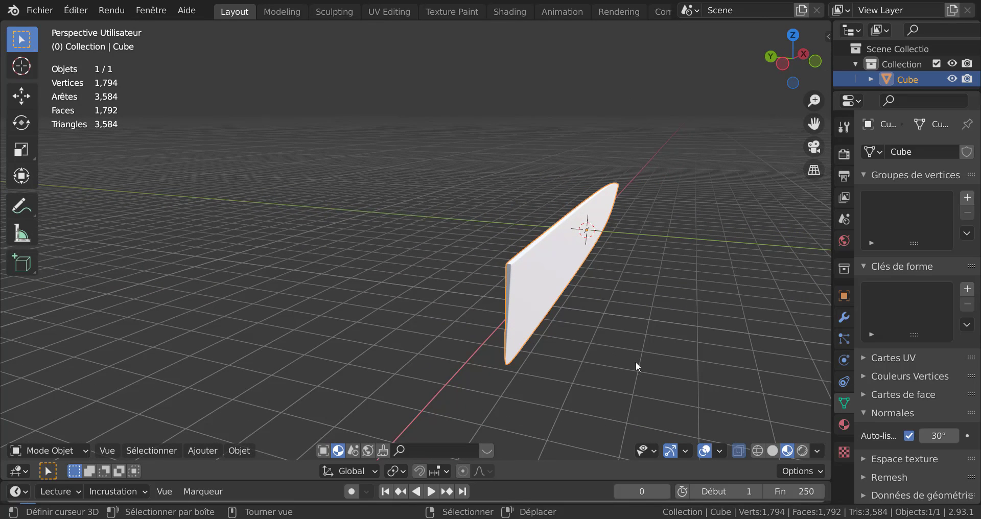
pyautogui.press('s')
pyautogui.press('y')
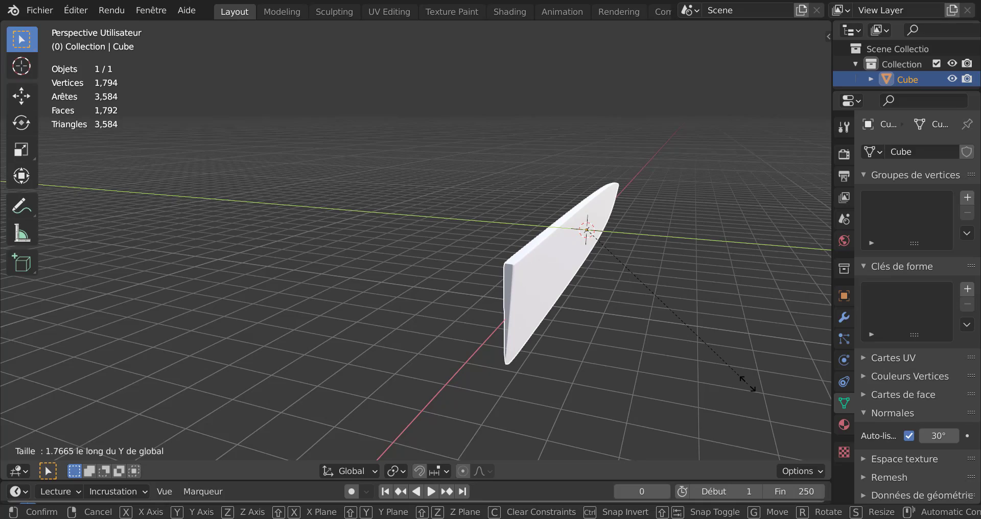
pyautogui.click(748, 383)
pyautogui.moveTo(658, 346)
pyautogui.mouseDown(button='middle')
pyautogui.moveTo(381, 342)
pyautogui.moveTo(653, 342)
pyautogui.moveTo(655, 351)
pyautogui.mouseUp(button='middle')
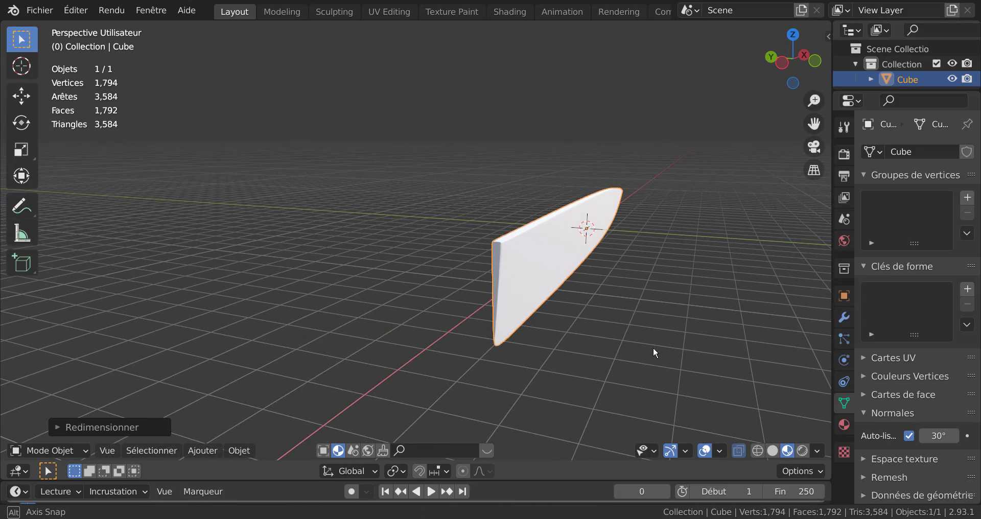
# - In Edit Mode, clear the selection, add a lengthwise loop cut and slide it down close to the cutting edge
pyautogui.press('Tab')
pyautogui.scroll(3, 631, 366)
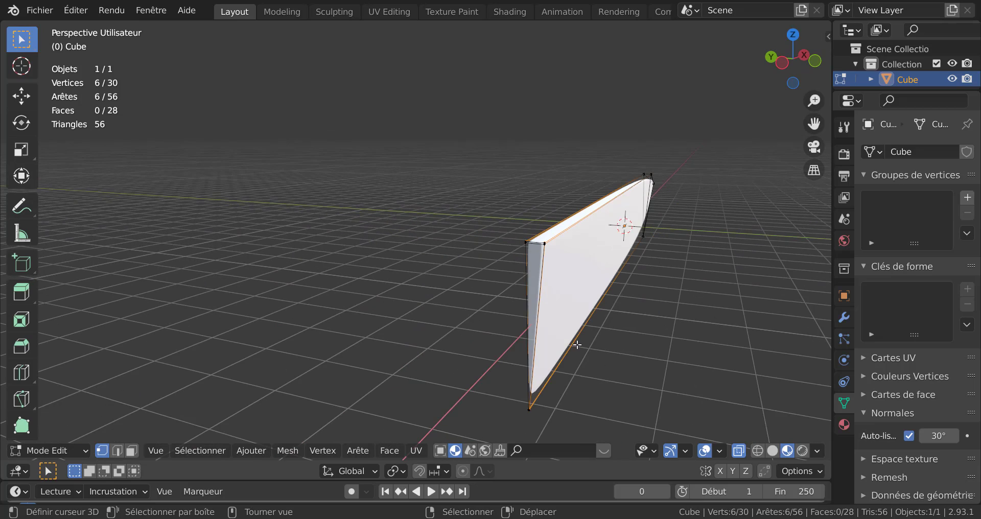
pyautogui.moveTo(577, 346); pyautogui.dragTo(500, 334, button='middle')
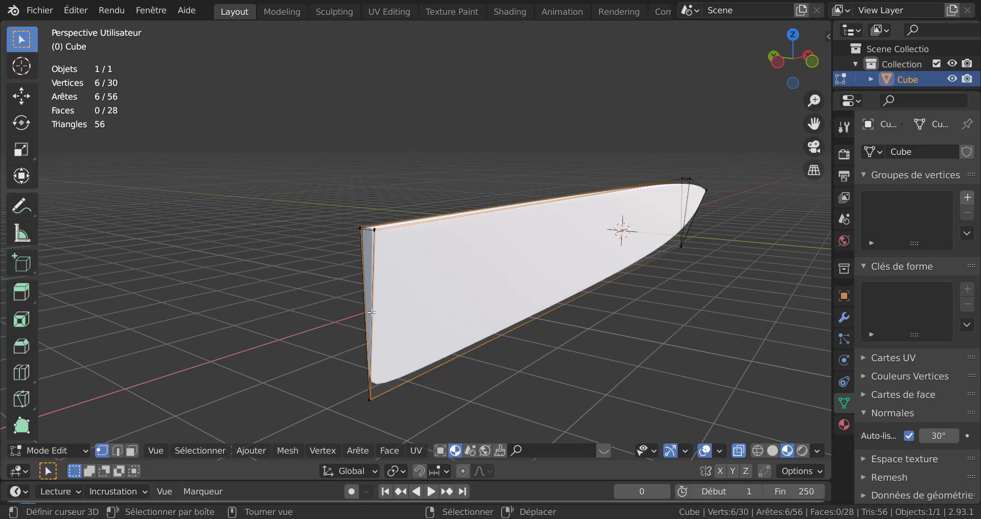
pyautogui.hotkey('ctrl', 'c')
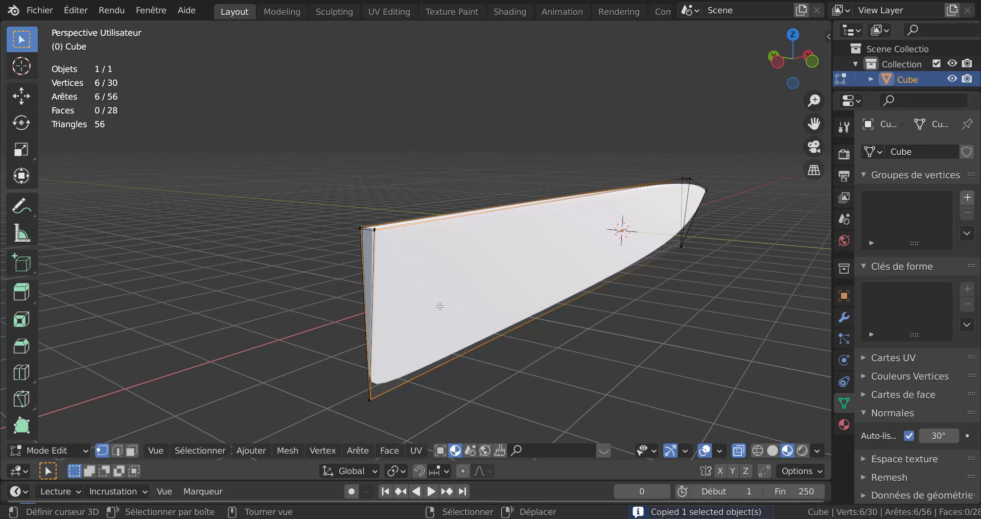
pyautogui.click(538, 357)
pyautogui.moveTo(538, 357)
pyautogui.mouseDown(button='middle')
pyautogui.moveTo(398, 363)
pyautogui.moveTo(528, 353)
pyautogui.mouseUp(button='middle')
pyautogui.hotkey('ctrl', 'r')
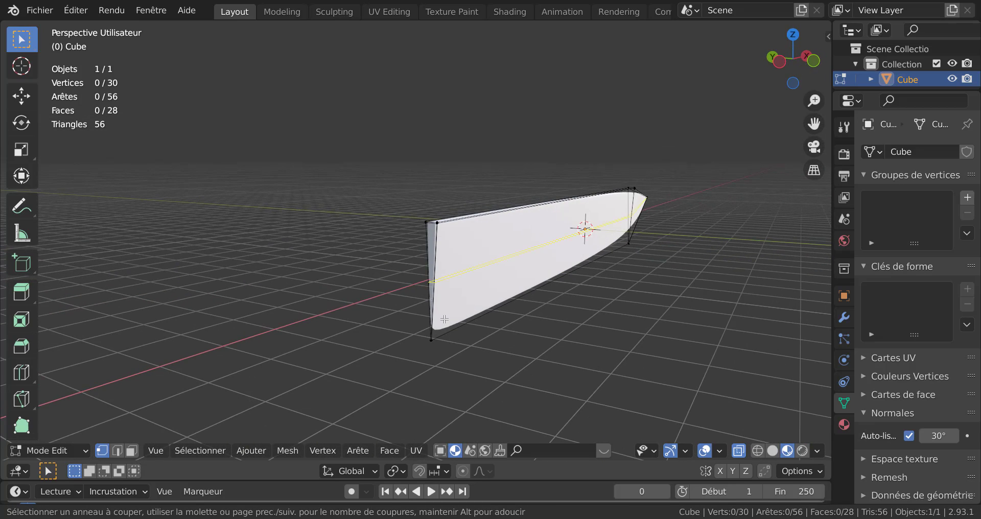
pyautogui.click(445, 319)
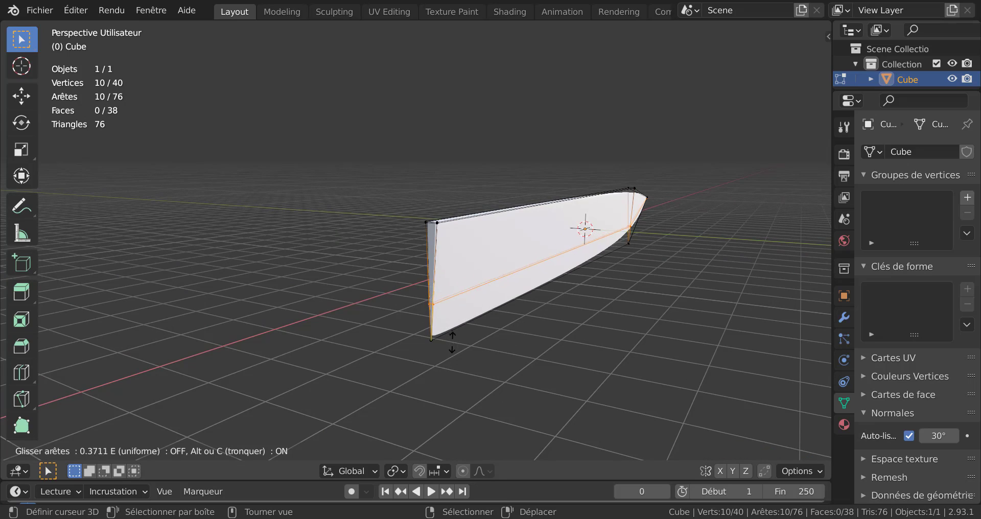
pyautogui.click(461, 374)
# - Add another lengthwise loop cut around the blade, about halfway between the spine and the cutting edge
pyautogui.moveTo(519, 325); pyautogui.dragTo(628, 298, button='middle')
pyautogui.scroll(2, 526, 291)
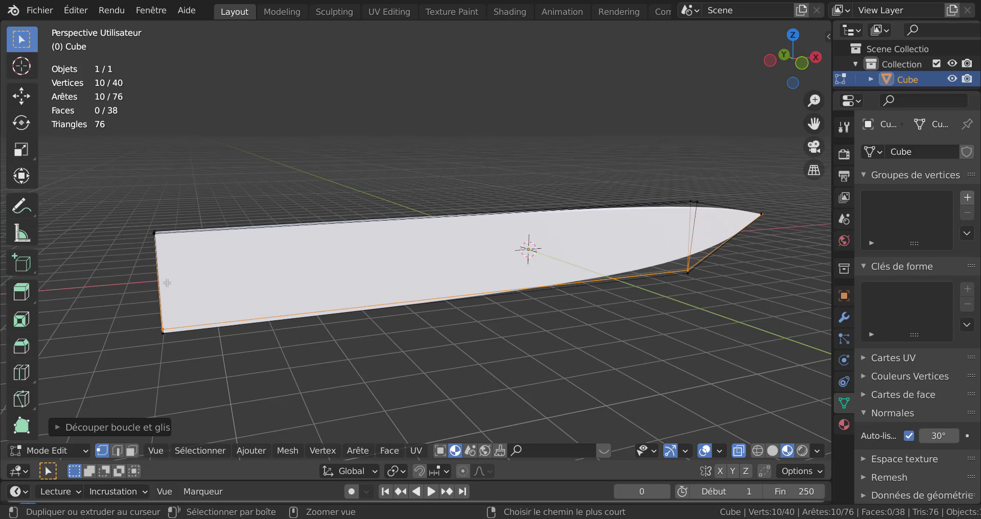
pyautogui.hotkey('ctrl', 'r')
pyautogui.click(172, 328)
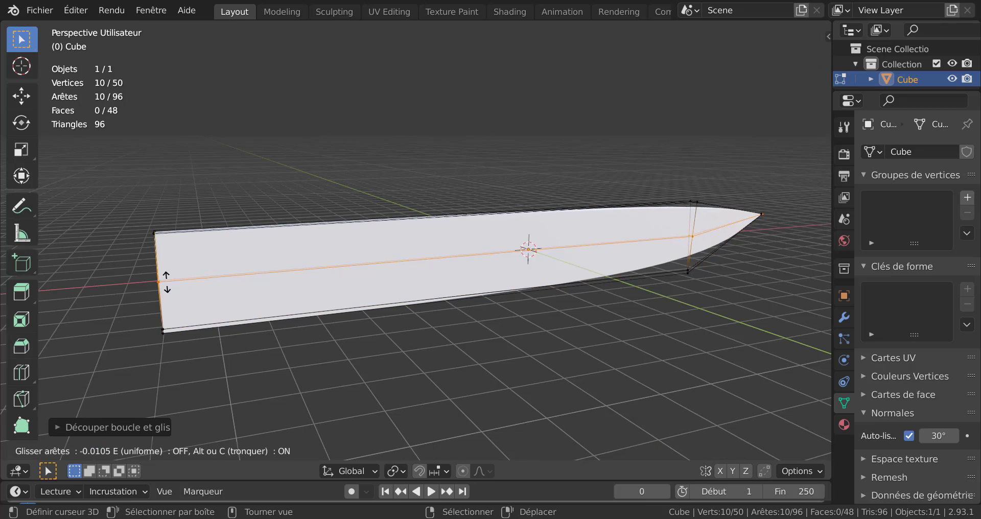
pyautogui.click(173, 329)
# - Add a lengthwise loop cut to the lower half of the blade and slide it up to just below the middle loop
pyautogui.moveTo(300, 336); pyautogui.dragTo(295, 271, button='middle')
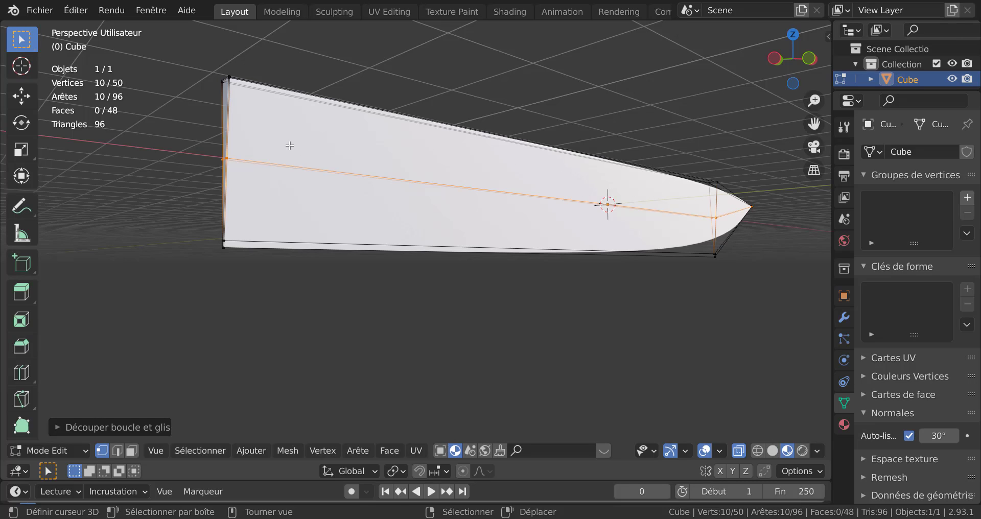
pyautogui.moveTo(415, 317); pyautogui.dragTo(383, 279, button='middle')
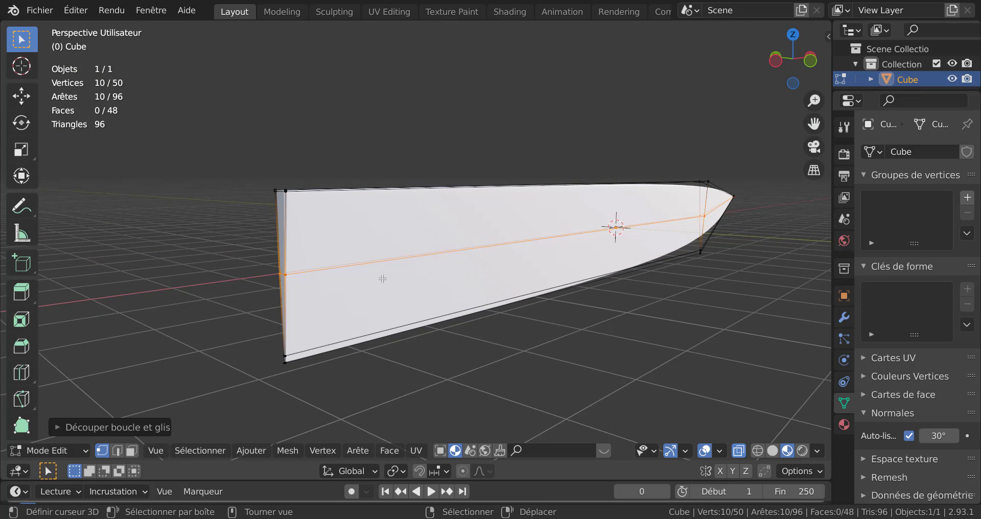
pyautogui.scroll(2, 383, 279)
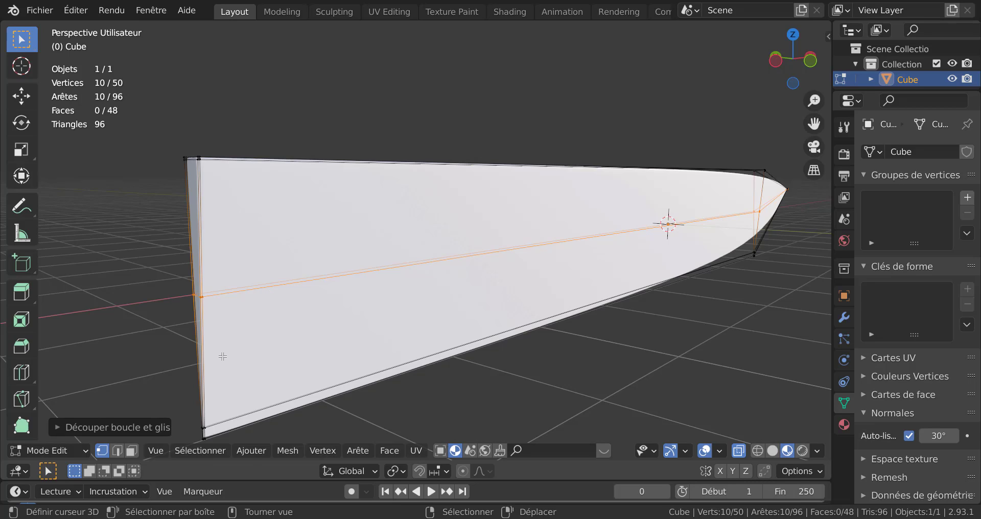
pyautogui.hotkey('ctrl', 'r')
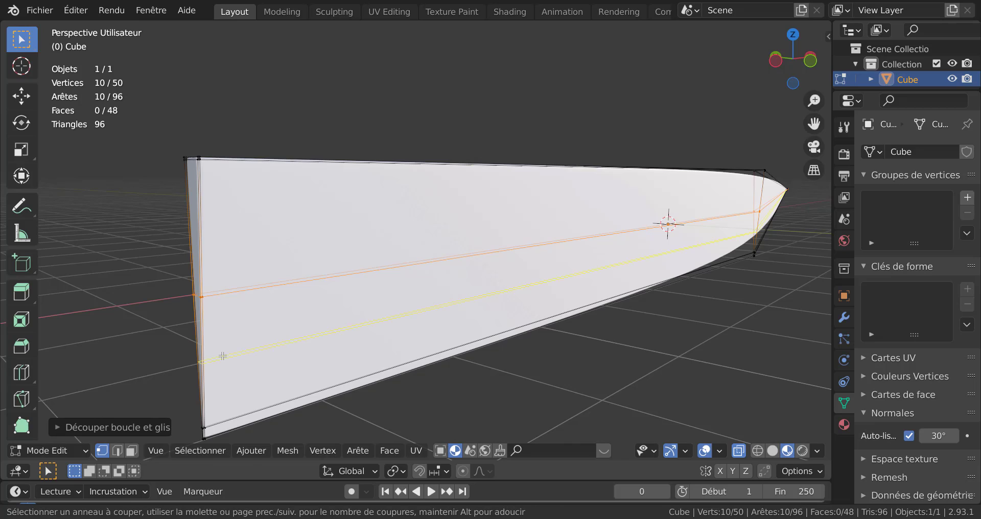
pyautogui.click(220, 354)
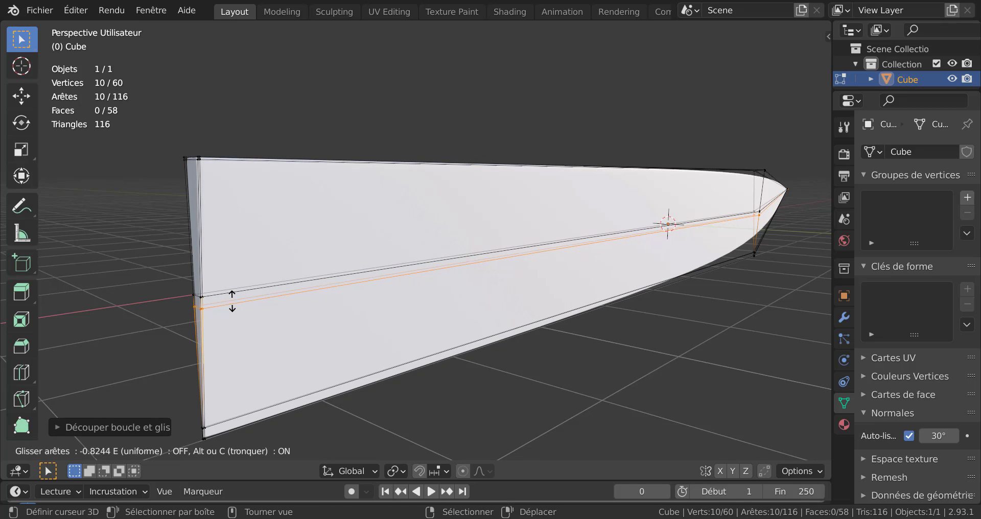
pyautogui.click(274, 309)
# - Edge-slide the newly added loop slightly farther from the middle loop, towards the cutting edge
pyautogui.moveTo(274, 309); pyautogui.dragTo(339, 306, button='middle')
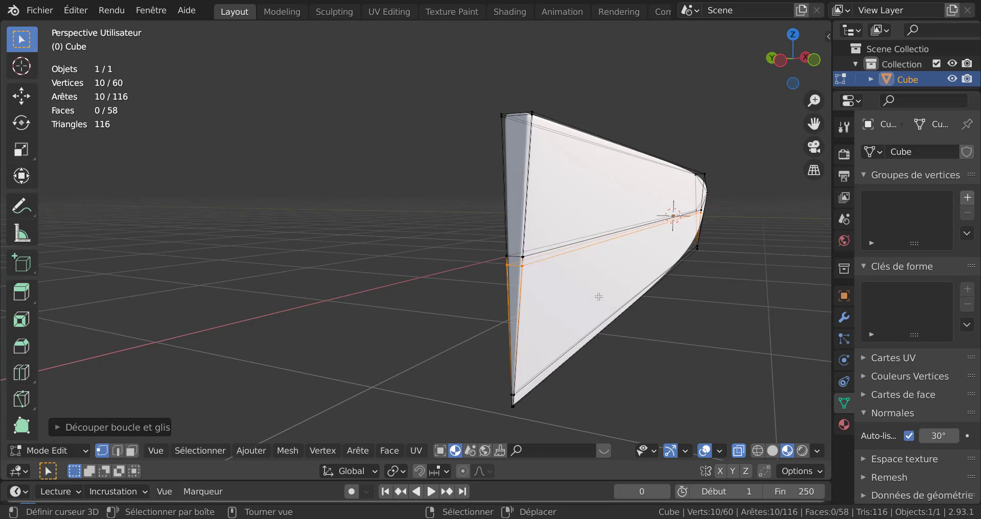
pyautogui.press('g')
pyautogui.press('g')
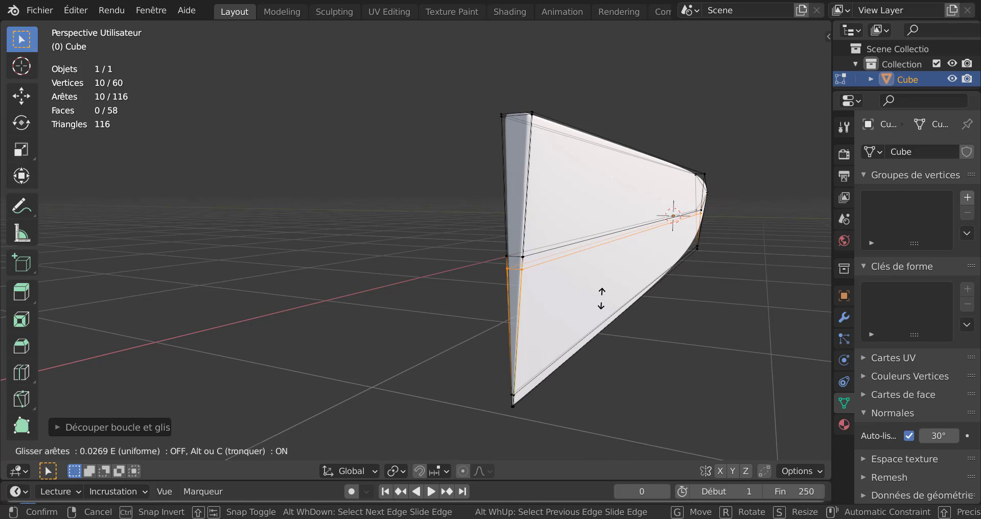
pyautogui.click(601, 298)
# - Narrow the selected loop along the global Y axis to less than half its thickness, stepping the blade inwards below the middle loop
pyautogui.scroll(-3, 656, 345)
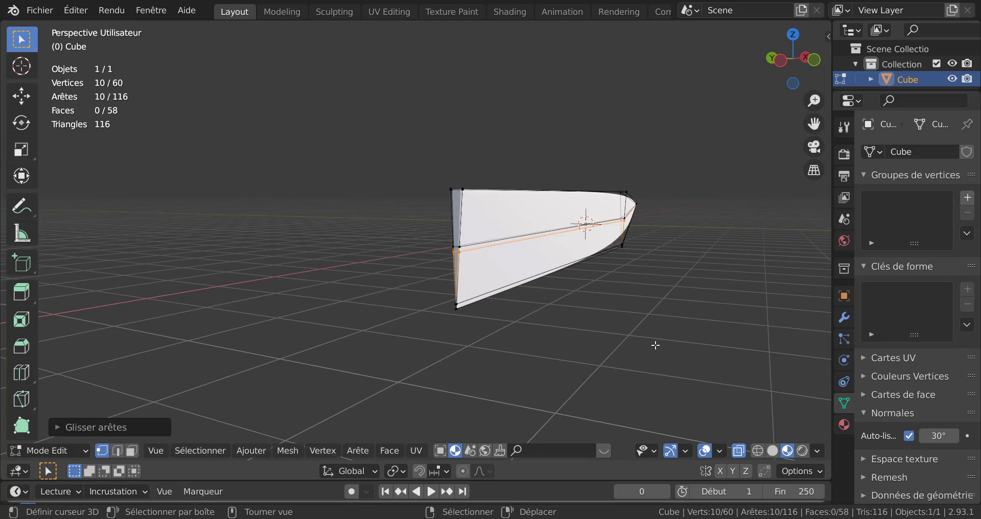
pyautogui.scroll(3, 654, 343)
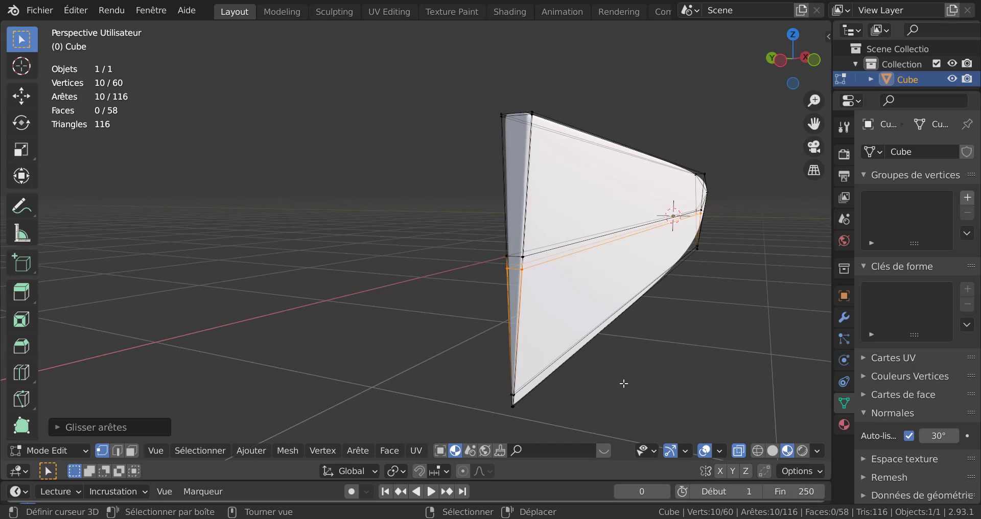
pyautogui.press('s')
pyautogui.press('y')
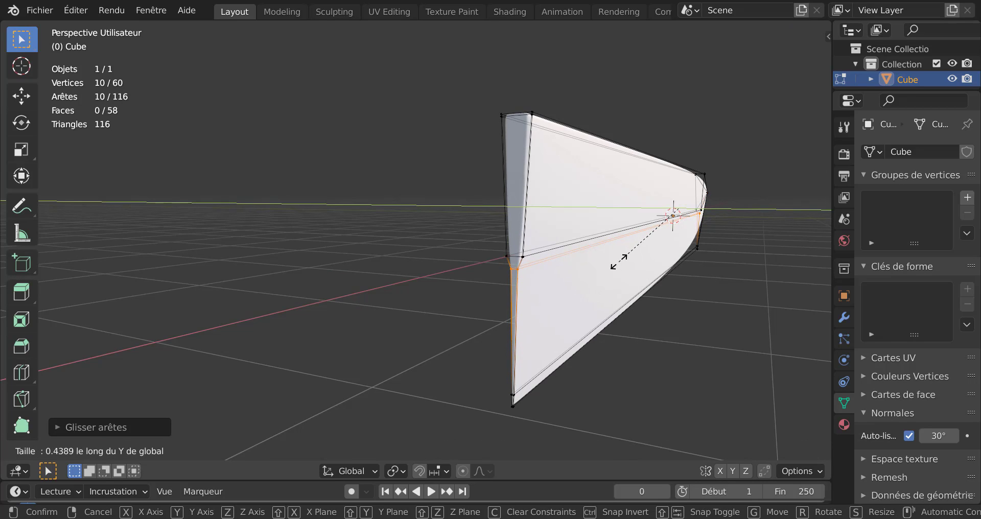
pyautogui.click(566, 301)
# - Add a centred lengthwise loop cut in the narrow sloping band between the middle loop and the narrowed loop
pyautogui.scroll(2, 567, 301)
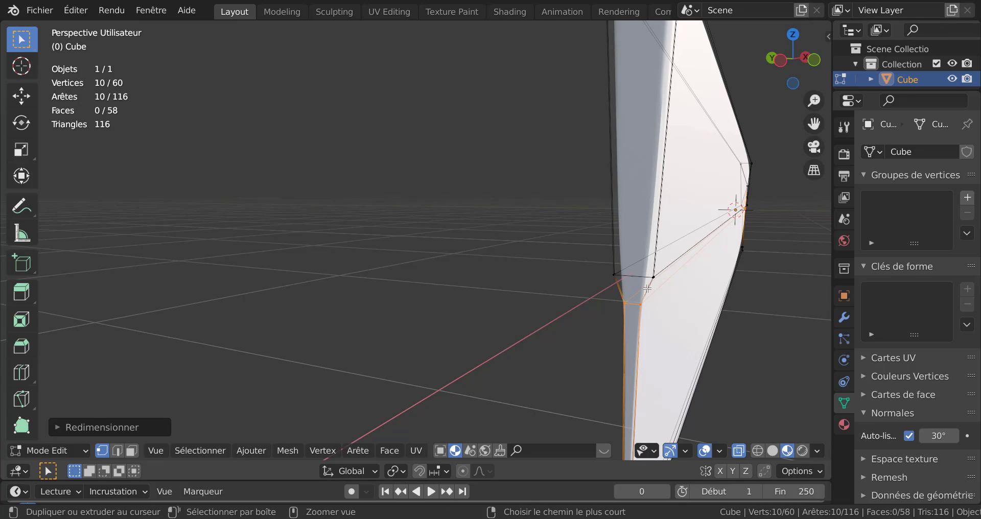
pyautogui.hotkey('ctrl', 'r')
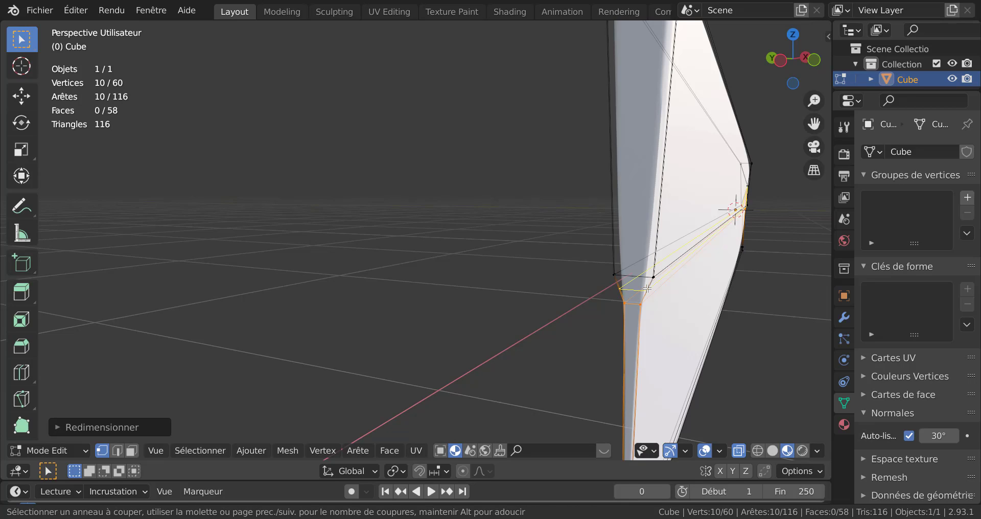
pyautogui.click(647, 289)
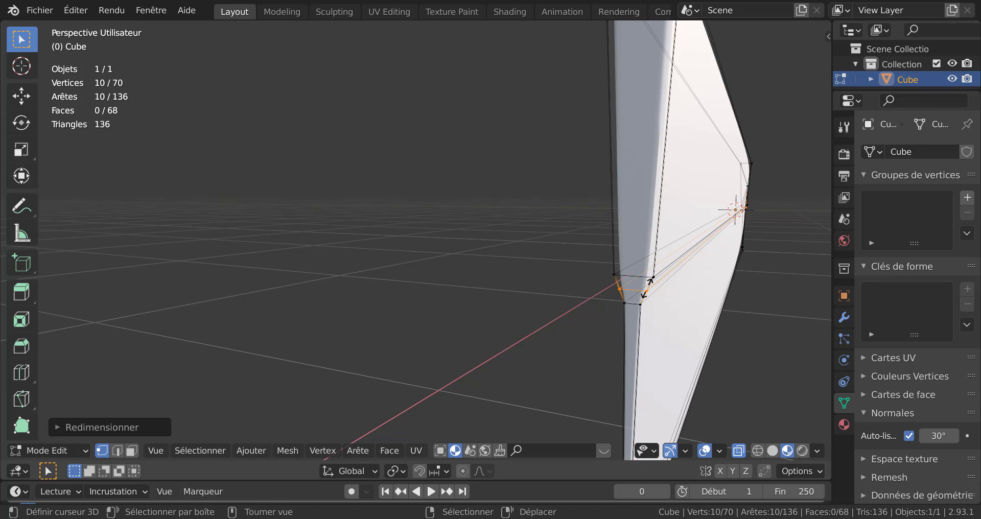
pyautogui.rightClick(647, 288)
# - Widen the new loop along the global Y axis until it bulges slightly past the middle loop, and return to Object Mode
pyautogui.scroll(4, 736, 351)
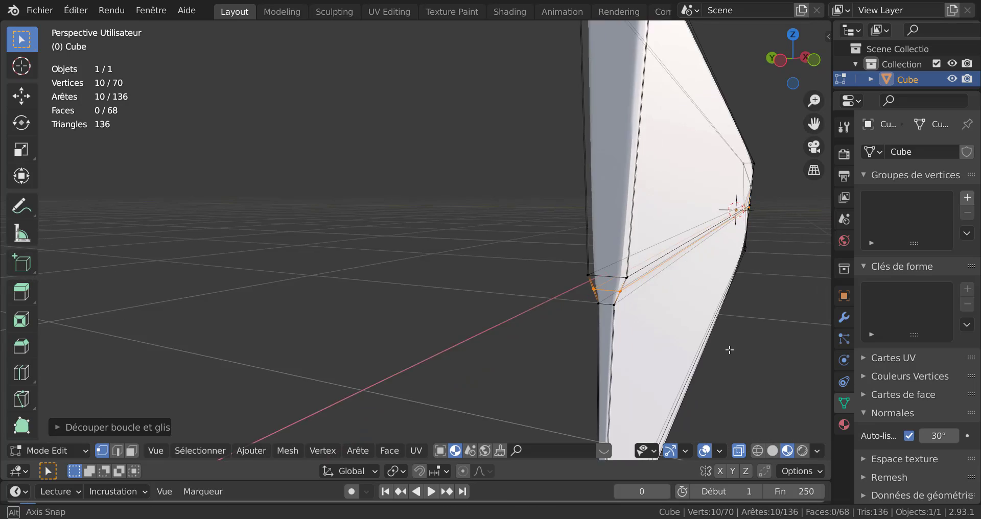
pyautogui.press('s')
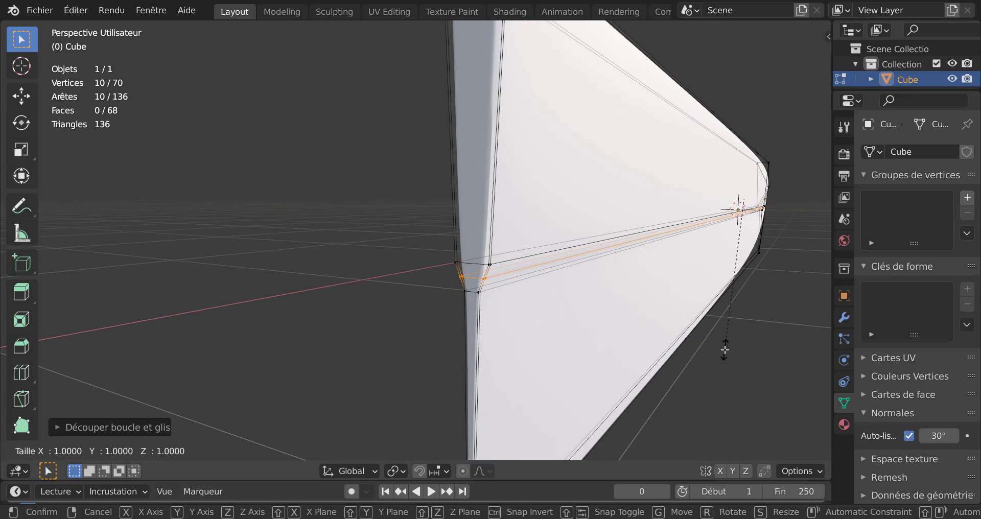
pyautogui.press('y')
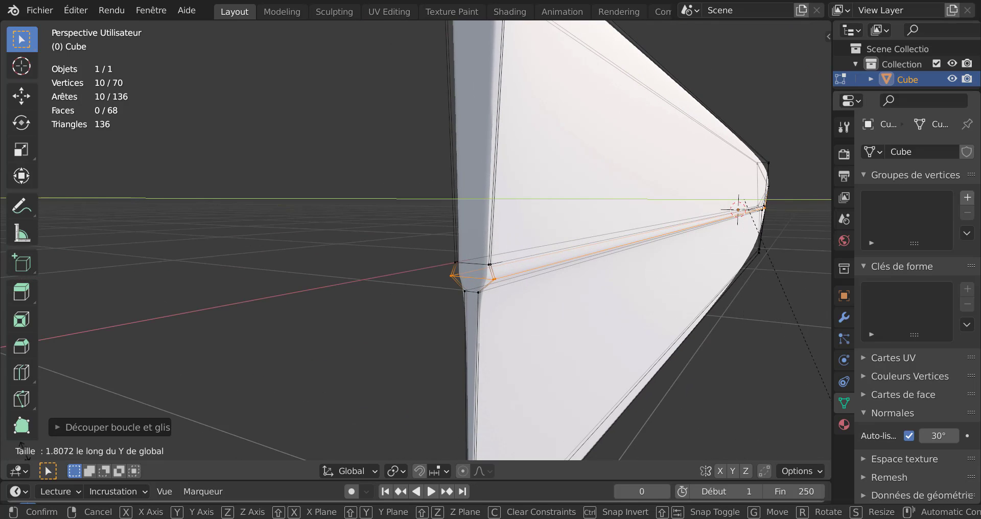
pyautogui.click(77, 45)
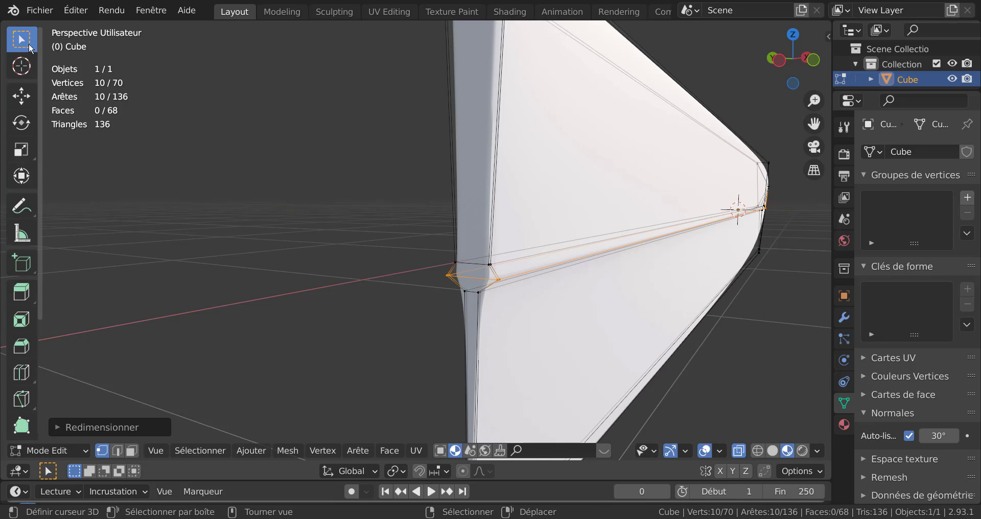
pyautogui.press('Tab')
pyautogui.scroll(-6, 254, 101)
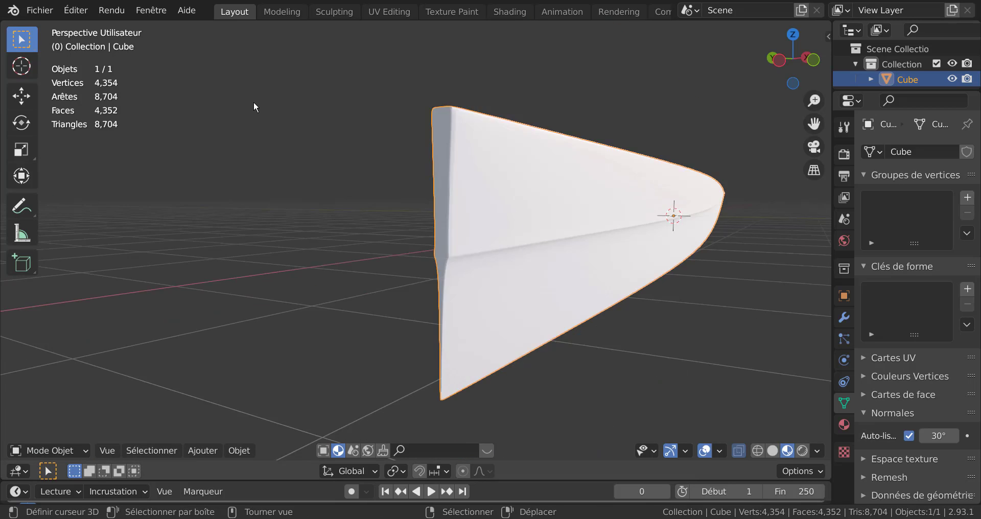
pyautogui.moveTo(297, 139); pyautogui.dragTo(253, 152, button='middle')
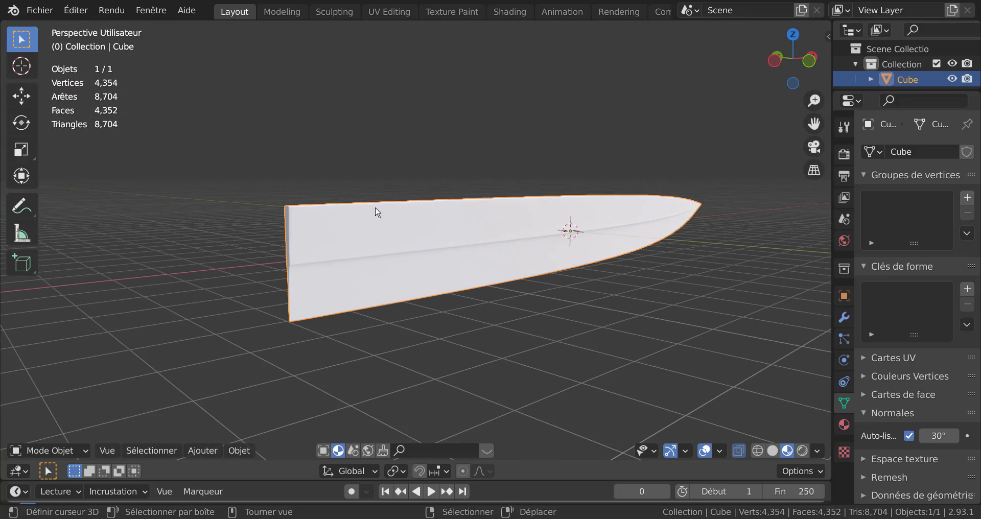
pyautogui.moveTo(377, 212); pyautogui.dragTo(354, 308, button='middle')
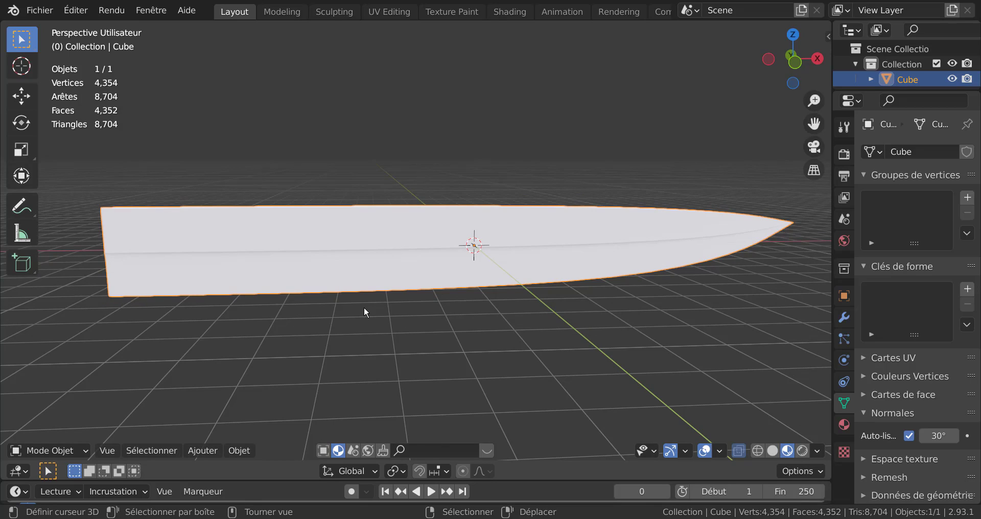
# - In front view and Edit Mode, add a vertical loop cut across the middle of the blade's straight section
pyautogui.press('KP_1')
pyautogui.press('Tab')
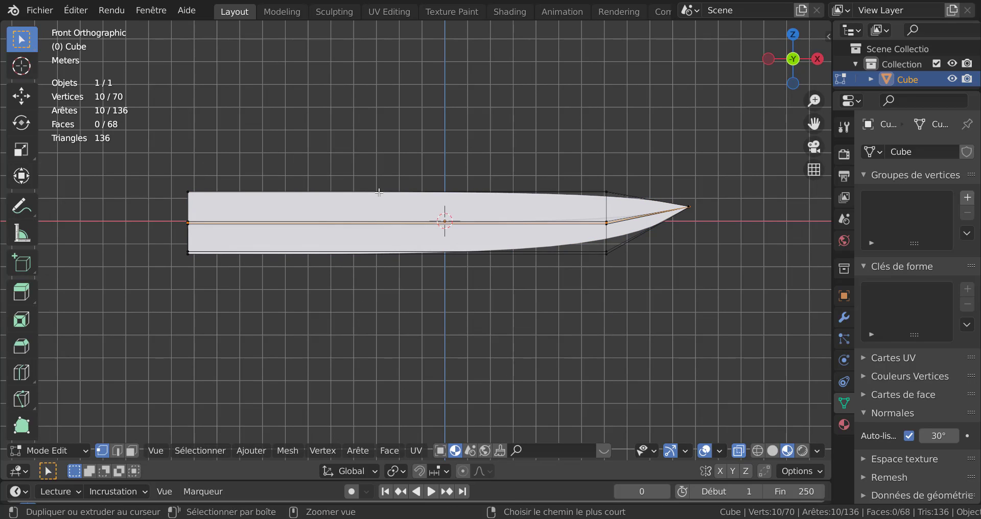
pyautogui.hotkey('ctrl', 'r')
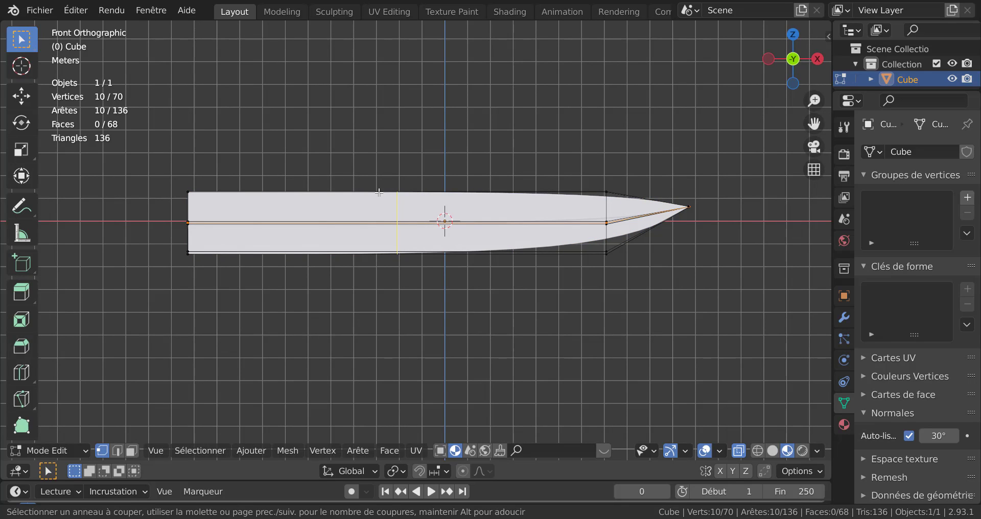
pyautogui.click(378, 192)
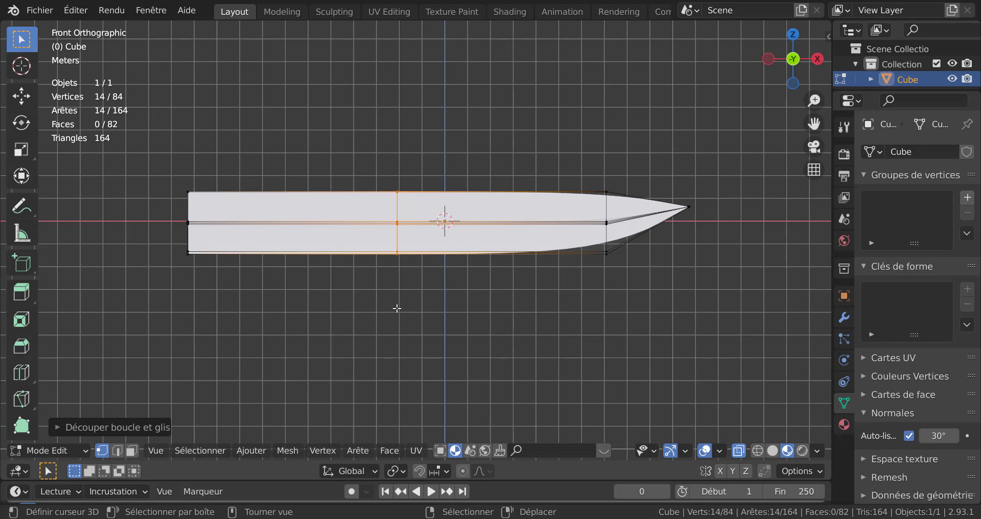
# - Raise the new crosswise loop by about 2.86 m along the global Z axis to curve the blade
pyautogui.scroll(1, 397, 338)
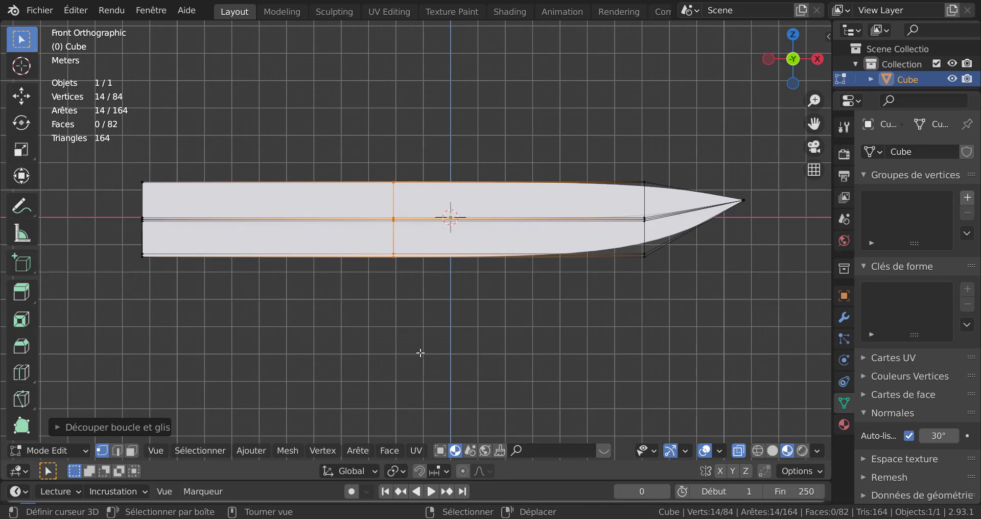
pyautogui.press('g')
pyautogui.press('z')
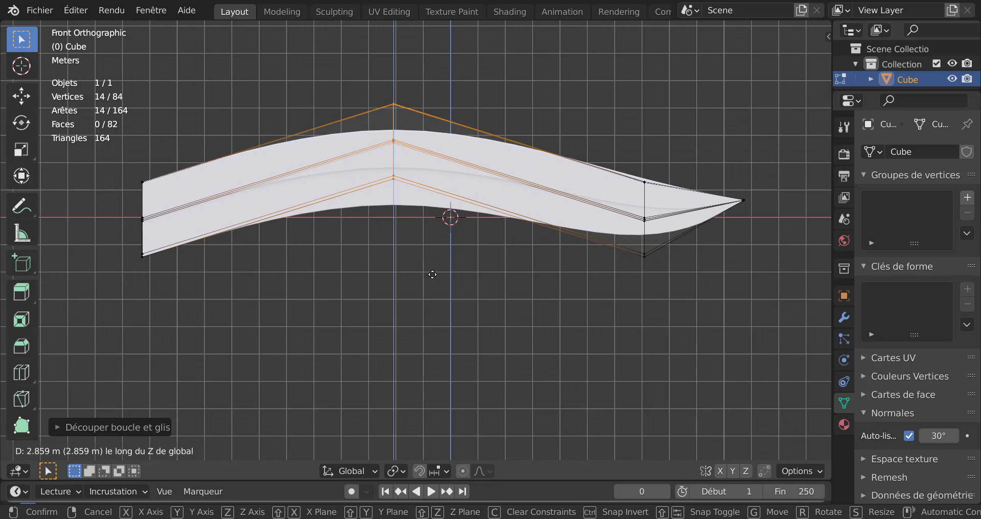
pyautogui.click(432, 274)
# - Circle-select the vertices at the blade's tip and try to lower them along the global Z axis
pyautogui.click(767, 246)
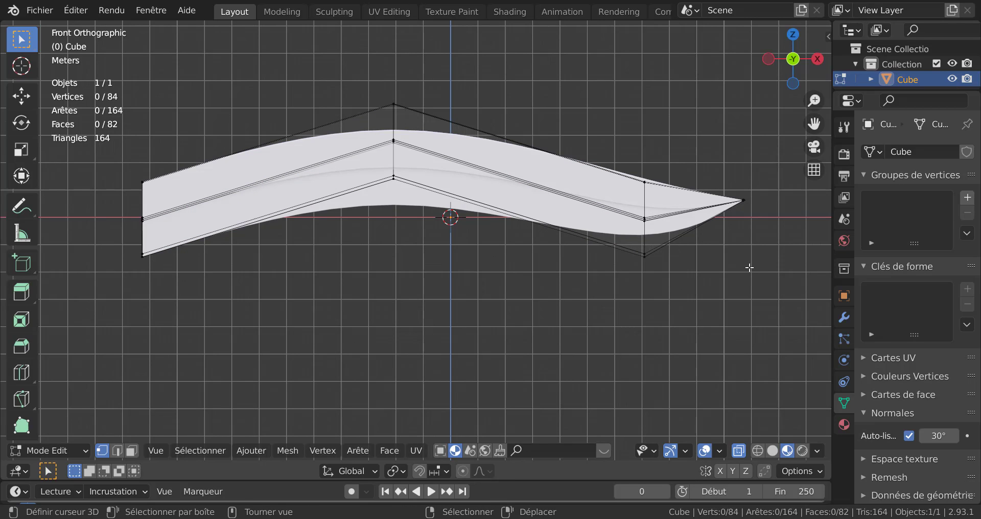
pyautogui.press('b')
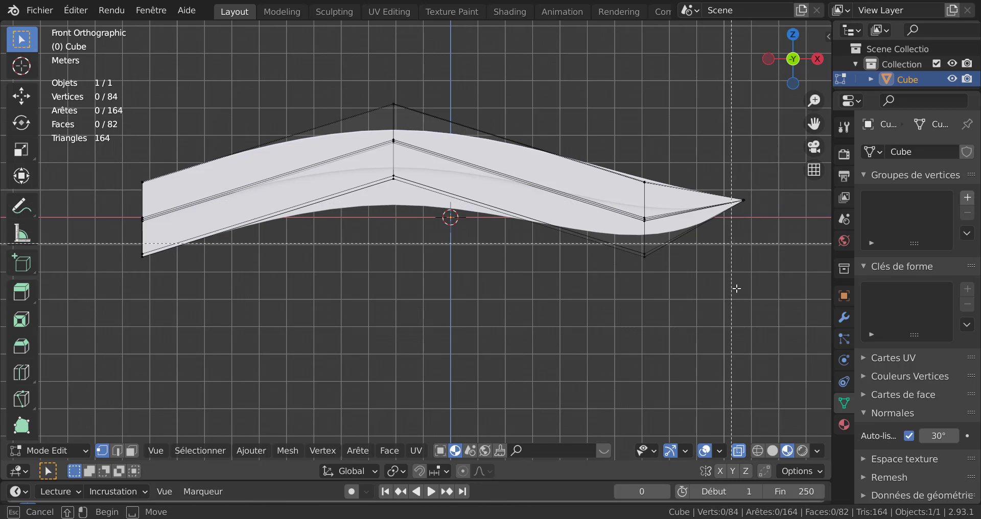
pyautogui.press('Escape')
pyautogui.press('c')
pyautogui.click(745, 200)
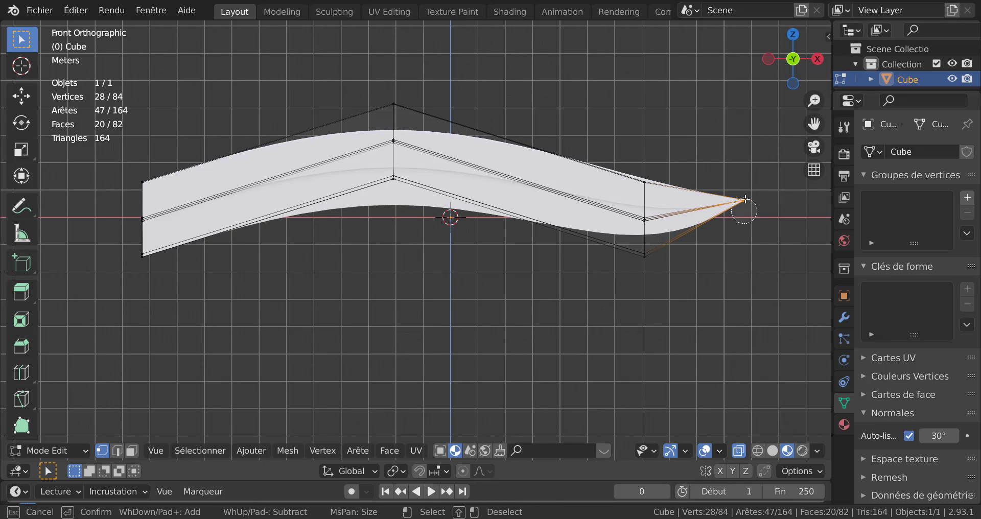
pyautogui.press('Escape')
pyautogui.press('g')
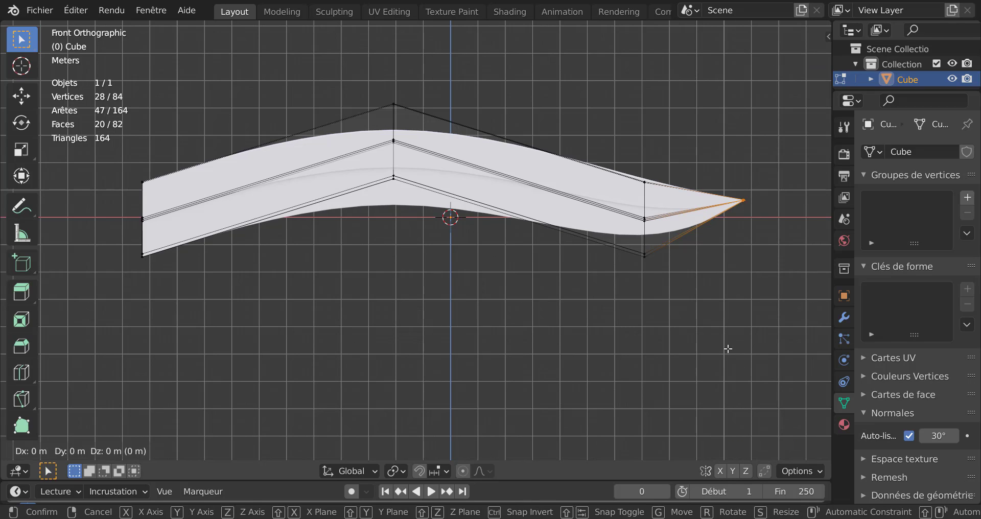
pyautogui.press('z')
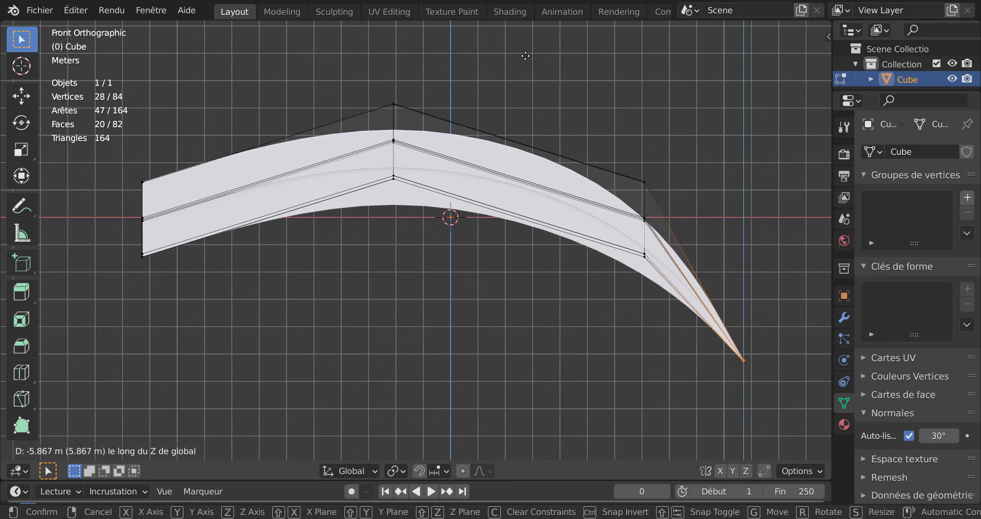
pyautogui.click(580, 344)
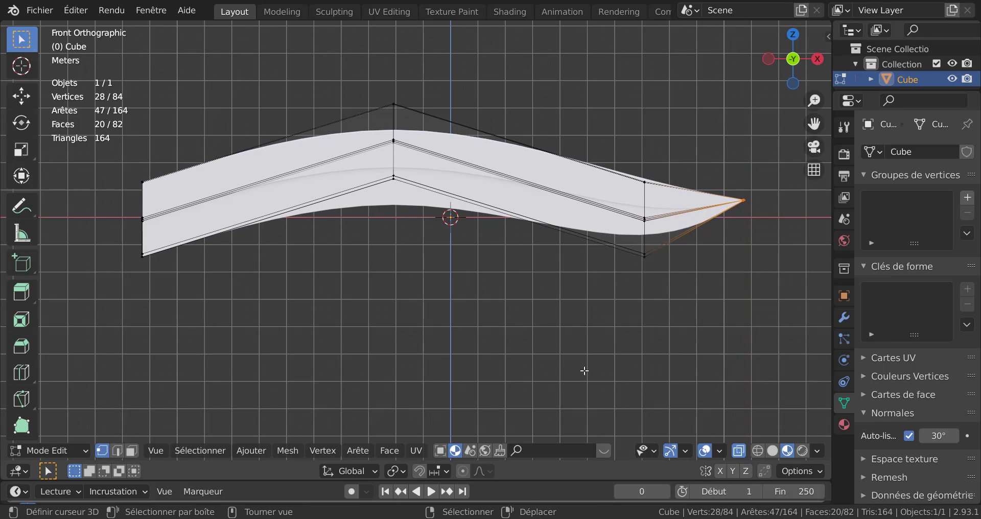
# - Undo the tip selection and the raising of the crosswise loop, back to the straight blade
pyautogui.hotkey('ctrl', 'z')
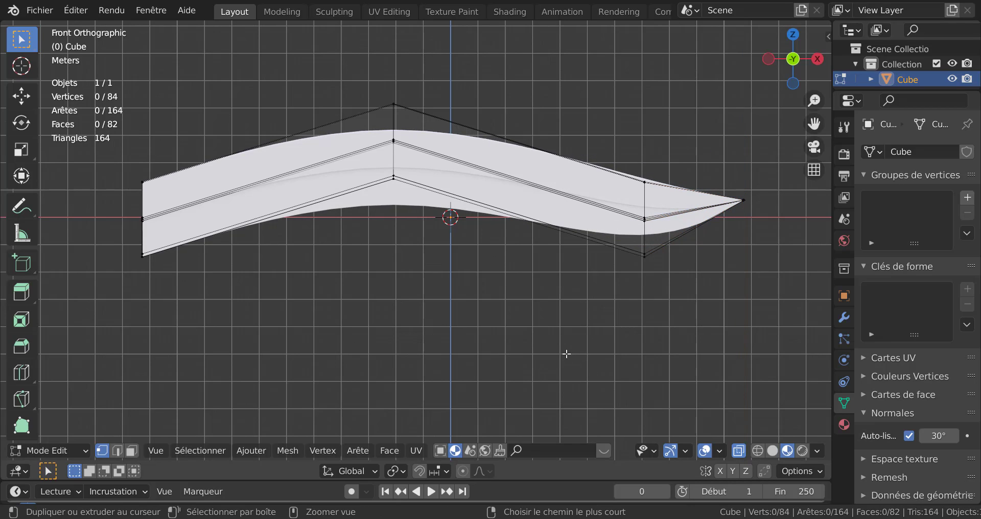
pyautogui.hotkey('ctrl', 'z')
pyautogui.hotkey('ctrl', 'z')
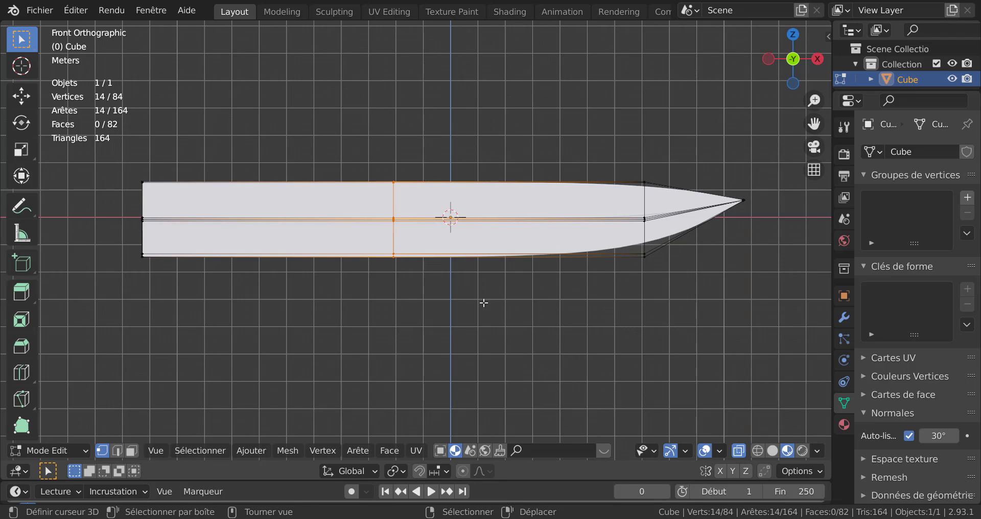
# - Create a new material for the blade and set its metallic value to 1.000
pyautogui.moveTo(528, 317); pyautogui.dragTo(507, 313, button='middle')
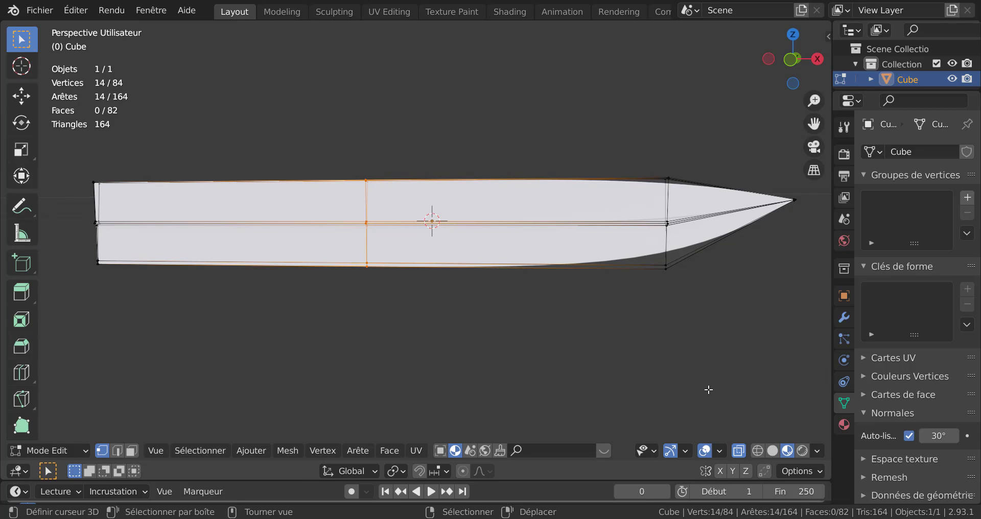
pyautogui.click(844, 426)
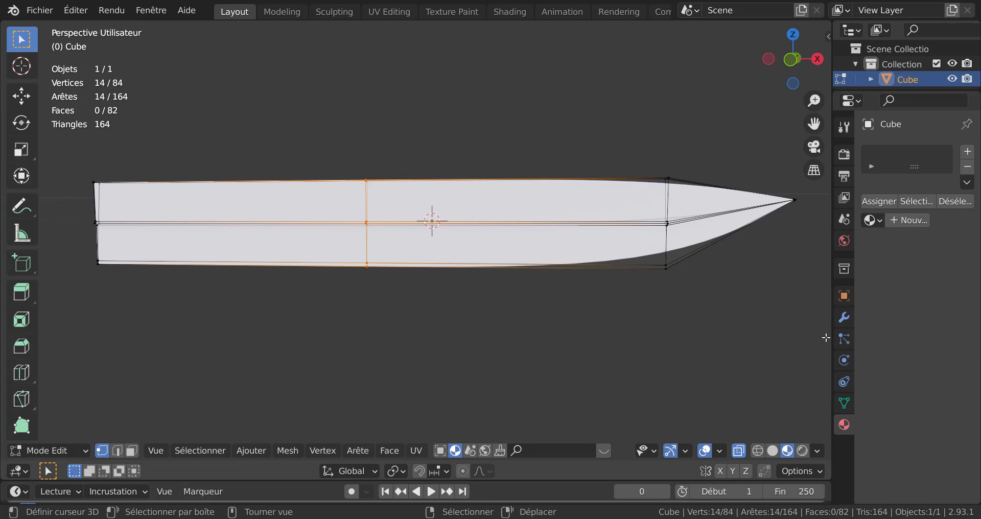
pyautogui.moveTo(831, 325); pyautogui.dragTo(696, 327)
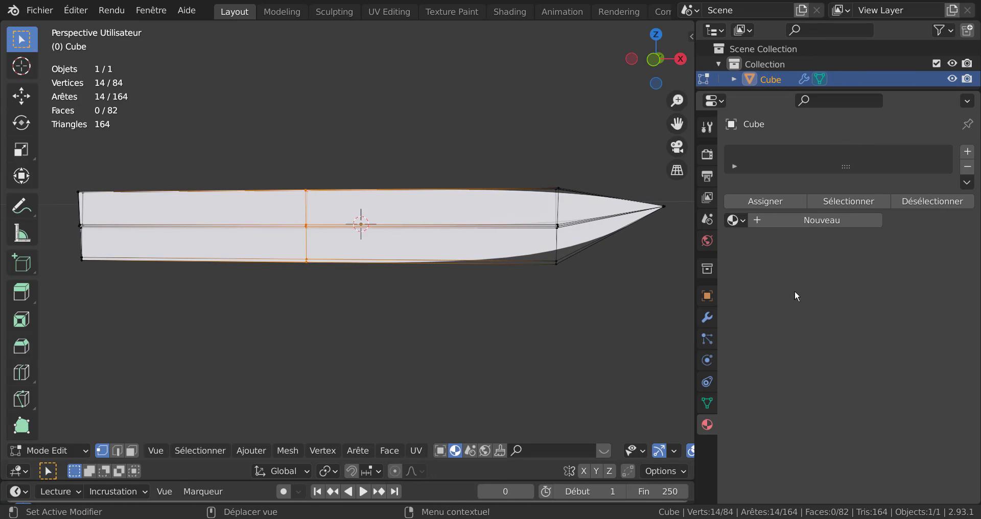
pyautogui.click(824, 220)
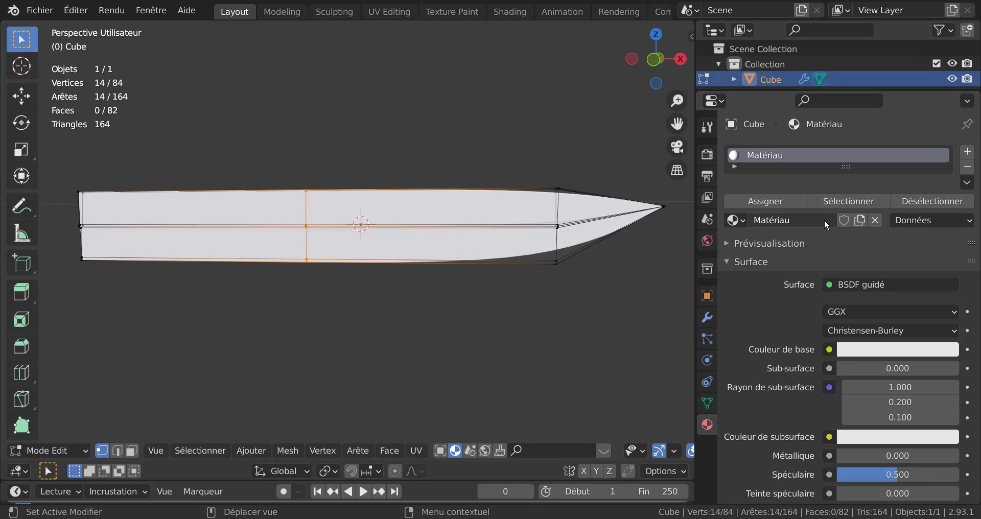
pyautogui.scroll(-4, 795, 393)
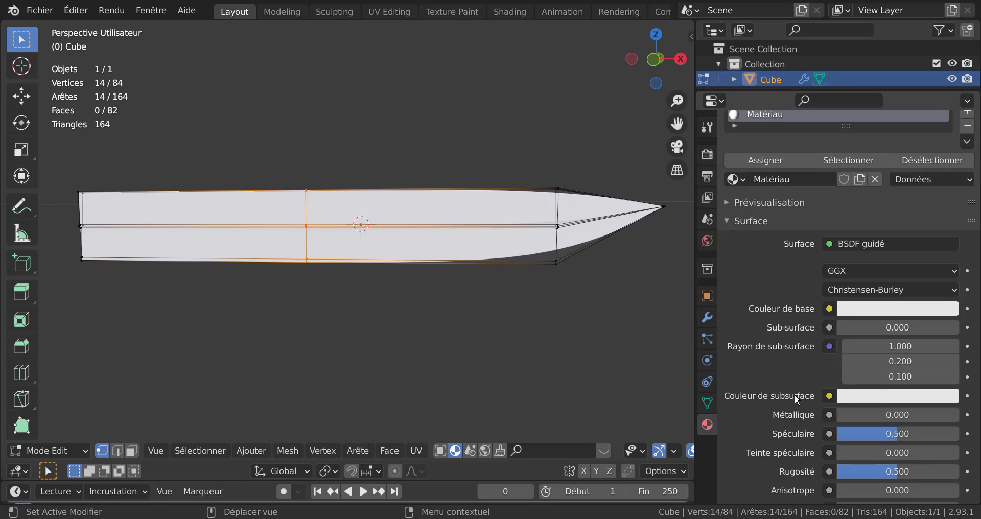
pyautogui.scroll(-1, 795, 394)
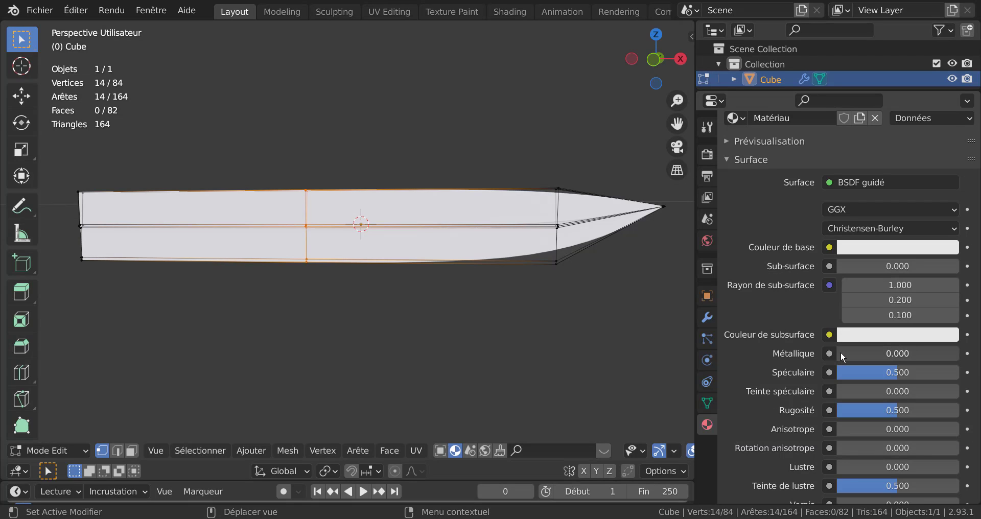
pyautogui.moveTo(841, 353); pyautogui.dragTo(961, 353)
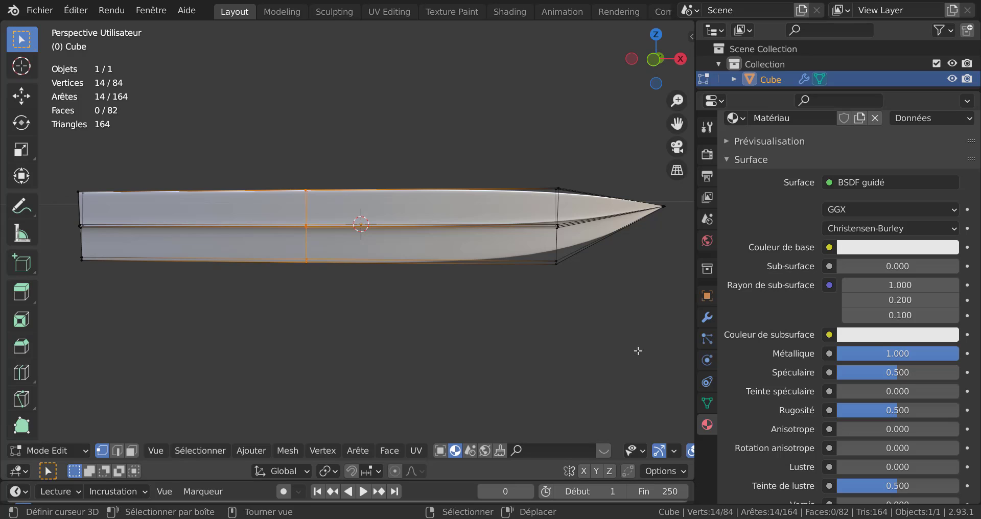
# - Set the blade material's roughness to 0.075
pyautogui.moveTo(612, 332); pyautogui.dragTo(669, 335, button='middle')
pyautogui.moveTo(504, 341); pyautogui.dragTo(563, 339, button='middle')
pyautogui.scroll(2, 529, 339)
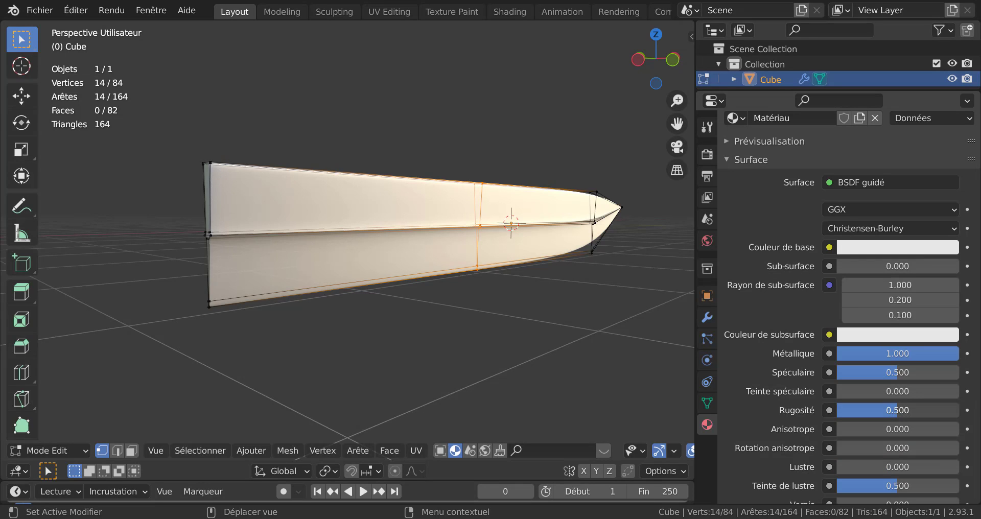
pyautogui.moveTo(897, 410); pyautogui.dragTo(845, 410)
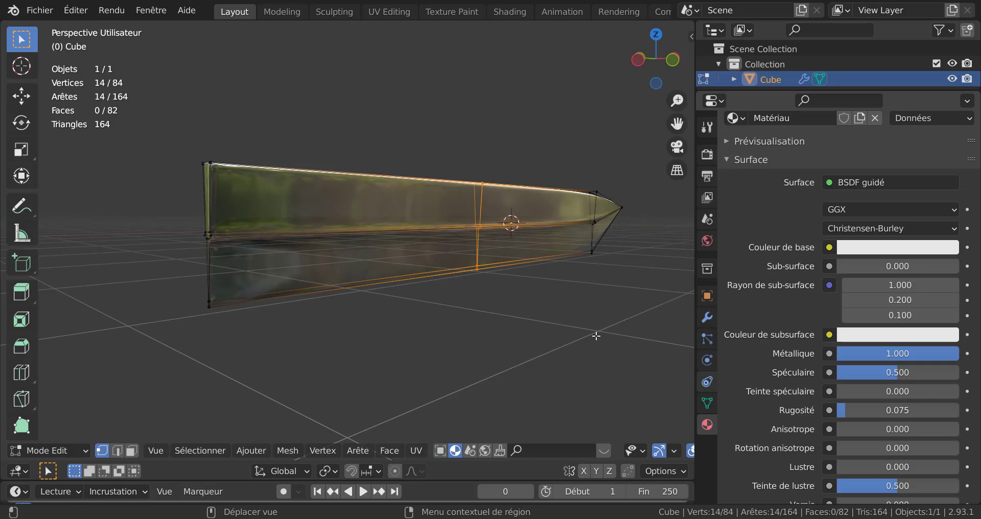
# - Switch to face selection and select the wide face loop around the blade's upper half
pyautogui.moveTo(595, 335); pyautogui.dragTo(443, 328, button='middle')
pyautogui.scroll(2, 400, 333)
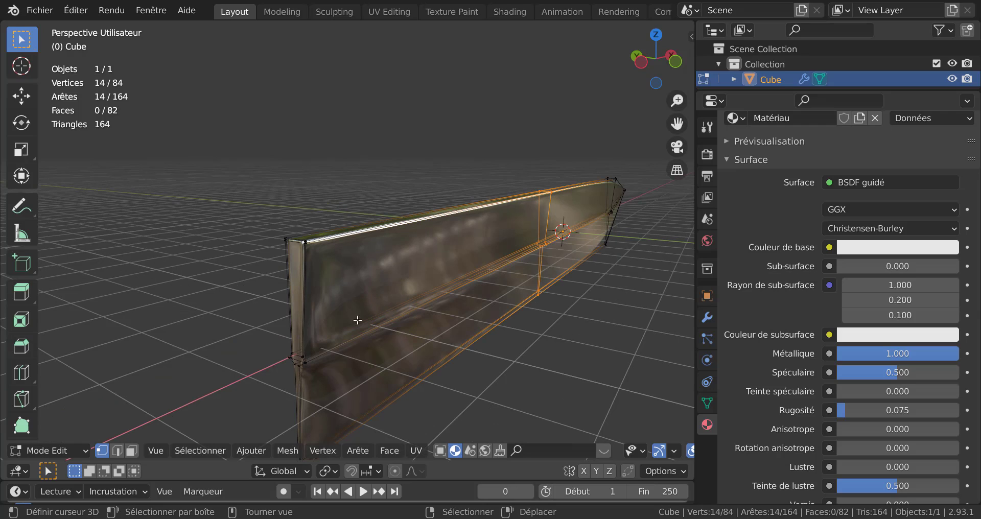
pyautogui.moveTo(508, 384); pyautogui.dragTo(436, 363, button='middle')
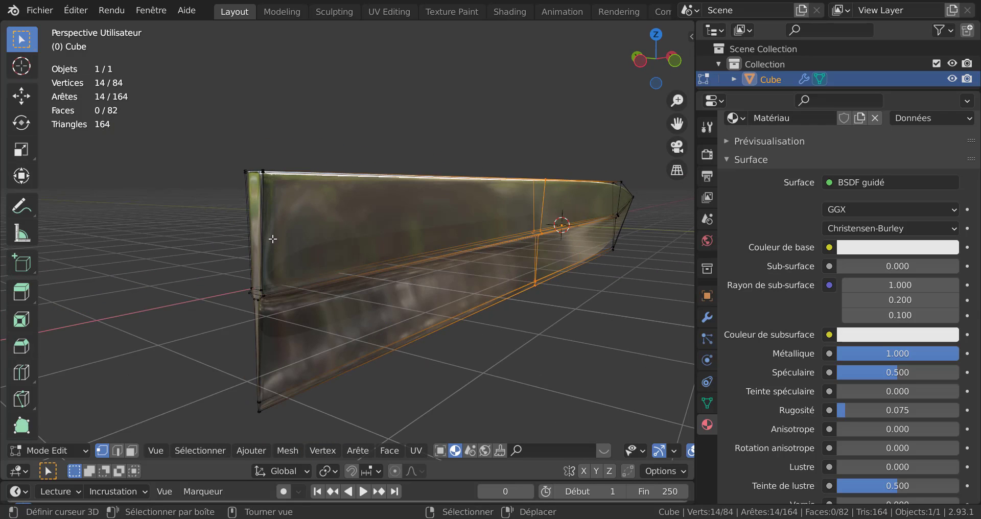
pyautogui.click(132, 450)
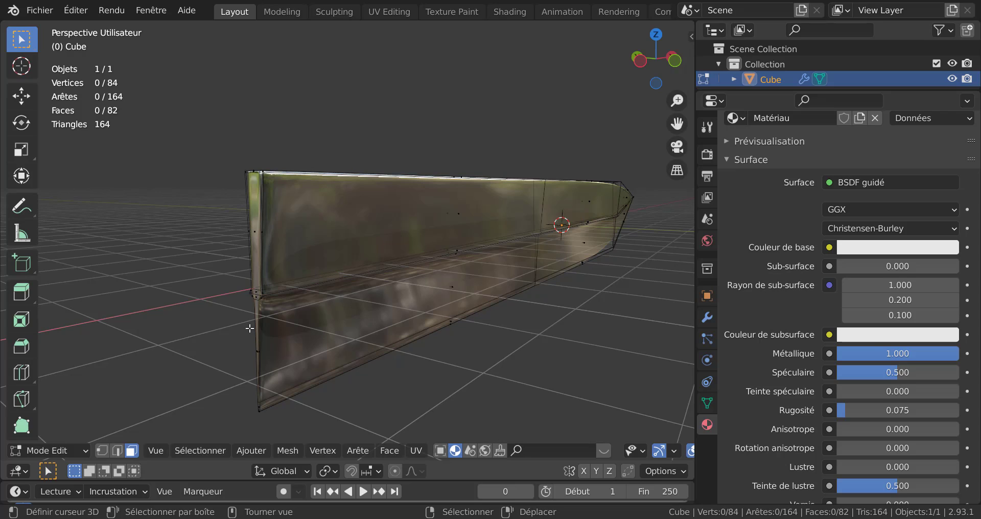
pyautogui.keyDown('alt'); pyautogui.click(268, 230); pyautogui.keyUp('alt')
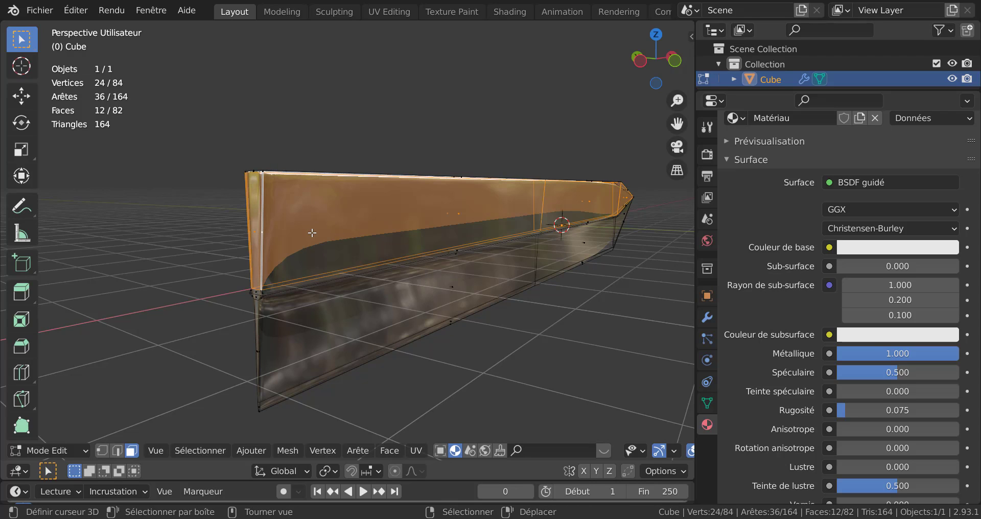
# - Switch the viewport to solid shading, with a close view of the ridge at the blade's butt end
pyautogui.moveTo(384, 266); pyautogui.dragTo(394, 272, button='middle')
pyautogui.scroll(-2, 647, 456)
pyautogui.scroll(-8, 647, 456)
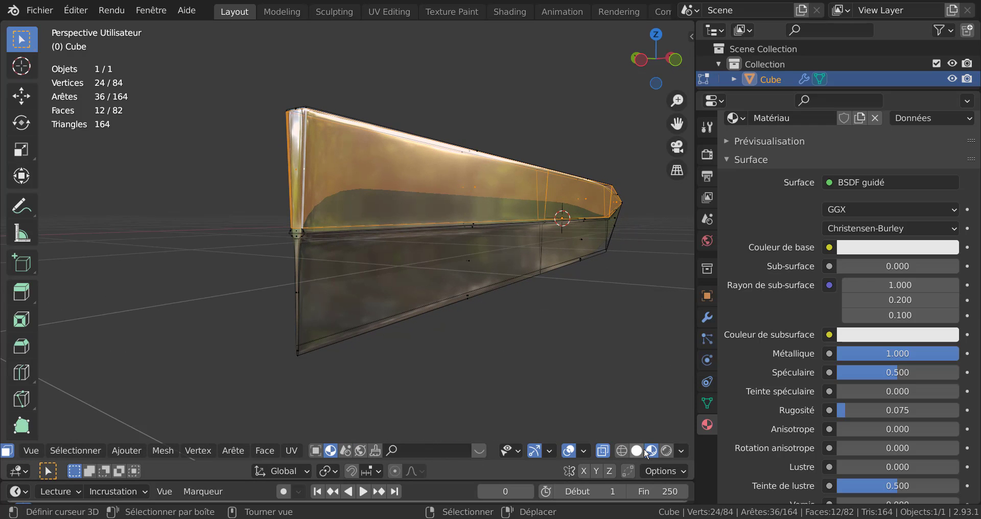
pyautogui.click(639, 452)
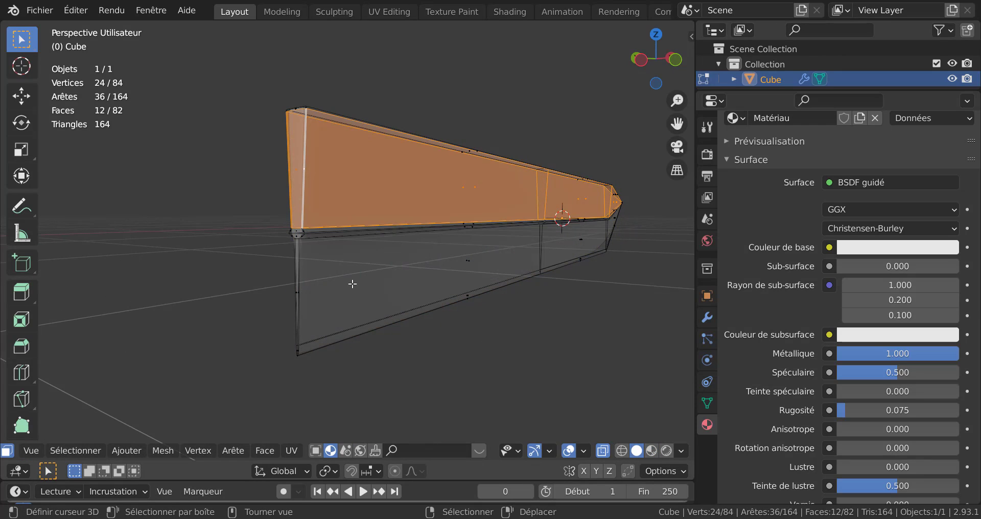
pyautogui.keyDown('ctrl'); pyautogui.moveTo(367, 276); pyautogui.dragTo(370, 250, button='middle'); pyautogui.keyUp('ctrl')
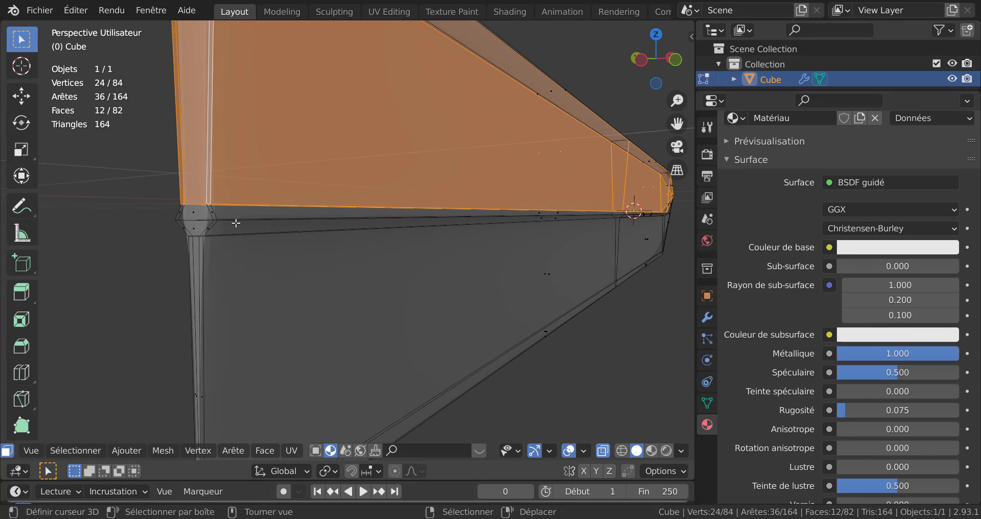
pyautogui.keyDown('ctrl'); pyautogui.keyDown('alt'); pyautogui.click(212, 212); pyautogui.keyUp('alt'); pyautogui.keyUp('ctrl')
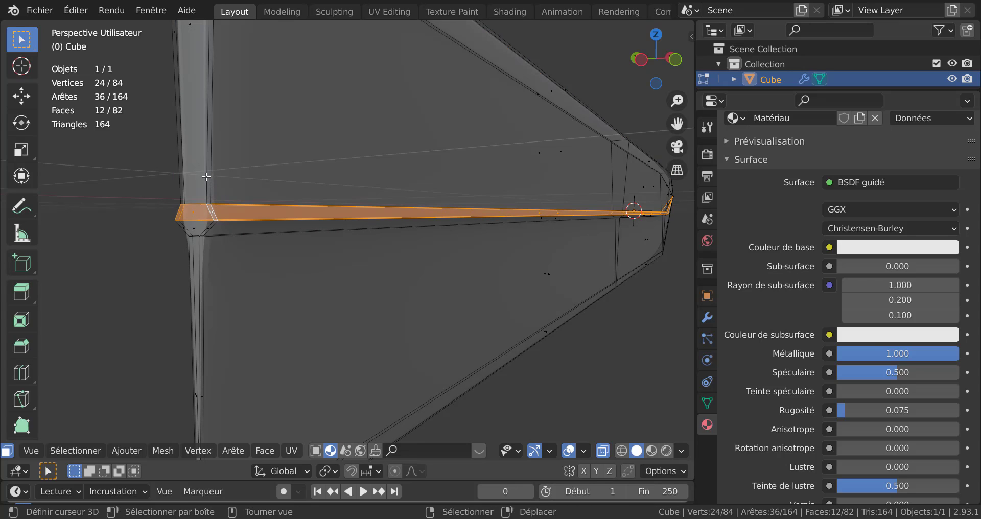
pyautogui.keyDown('ctrl'); pyautogui.keyDown('alt'); pyautogui.click(209, 197); pyautogui.keyUp('alt'); pyautogui.keyUp('ctrl')
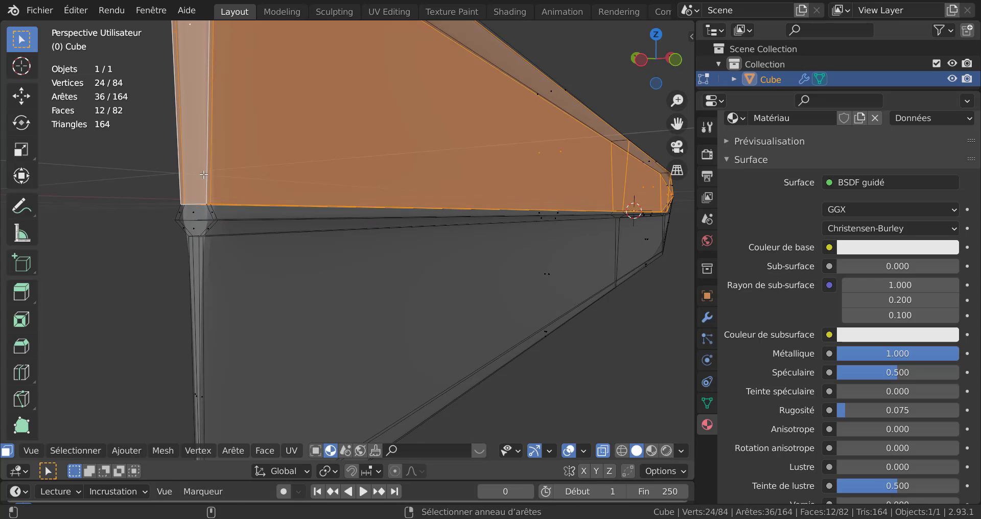
pyautogui.keyDown('alt'); pyautogui.click(214, 209); pyautogui.keyUp('alt')
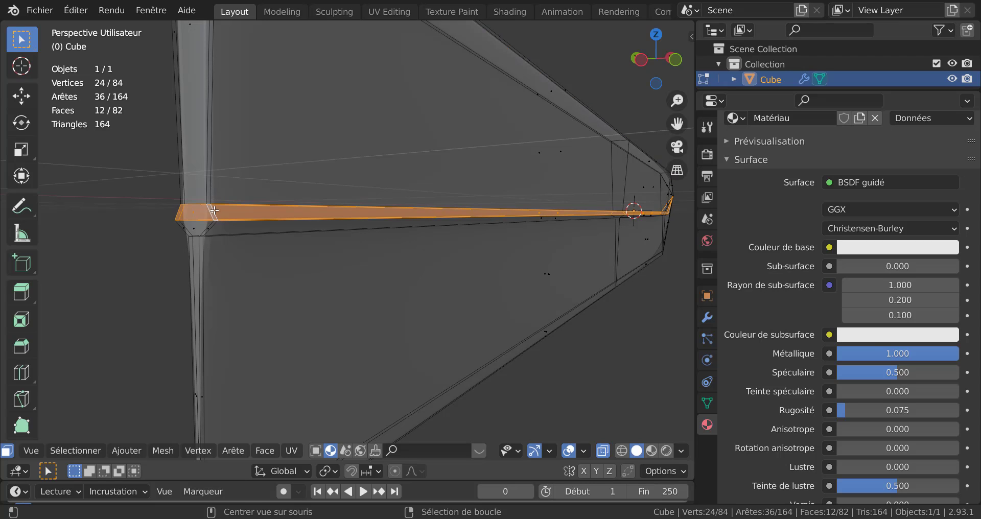
pyautogui.keyDown('alt'); pyautogui.click(212, 183); pyautogui.keyUp('alt')
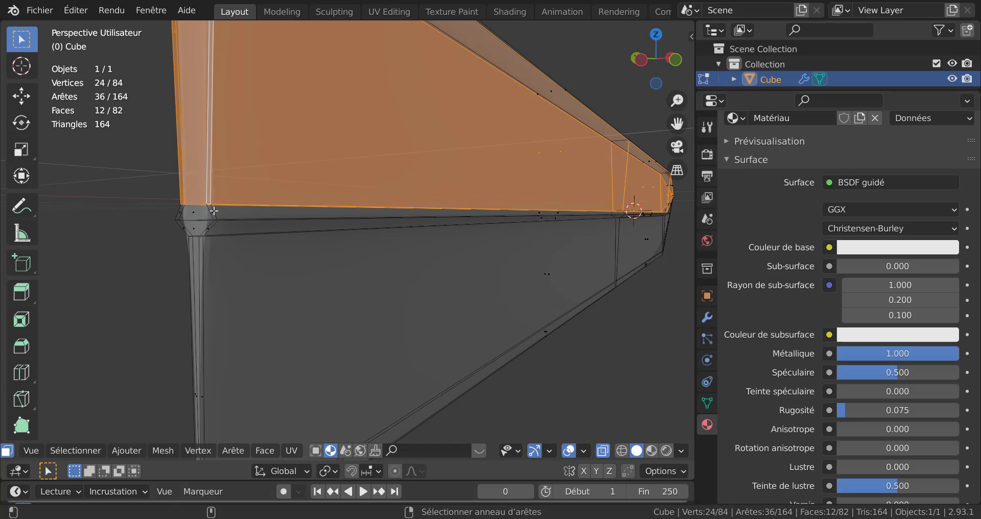
pyautogui.keyDown('alt'); pyautogui.click(214, 211); pyautogui.keyUp('alt')
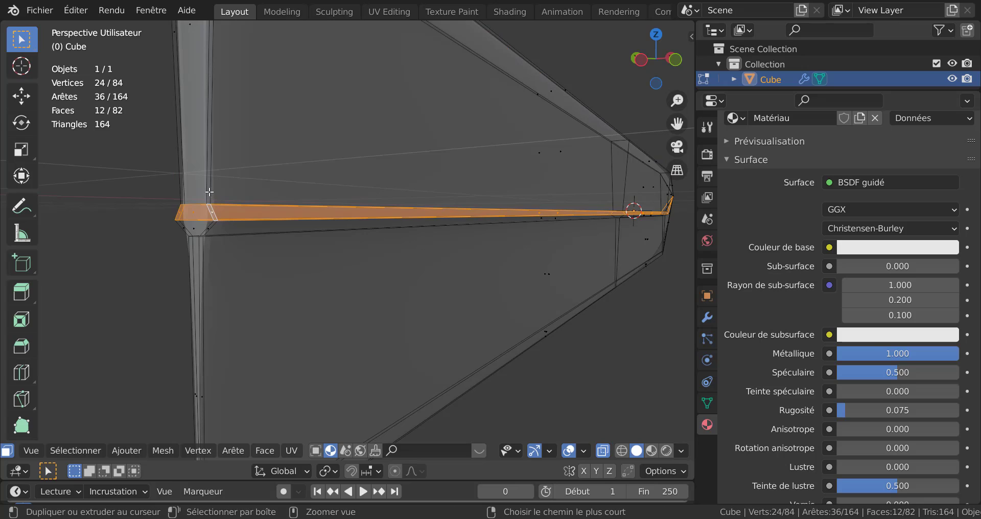
pyautogui.keyDown('ctrl'); pyautogui.keyDown('alt'); pyautogui.click(214, 205); pyautogui.keyUp('alt'); pyautogui.keyUp('ctrl')
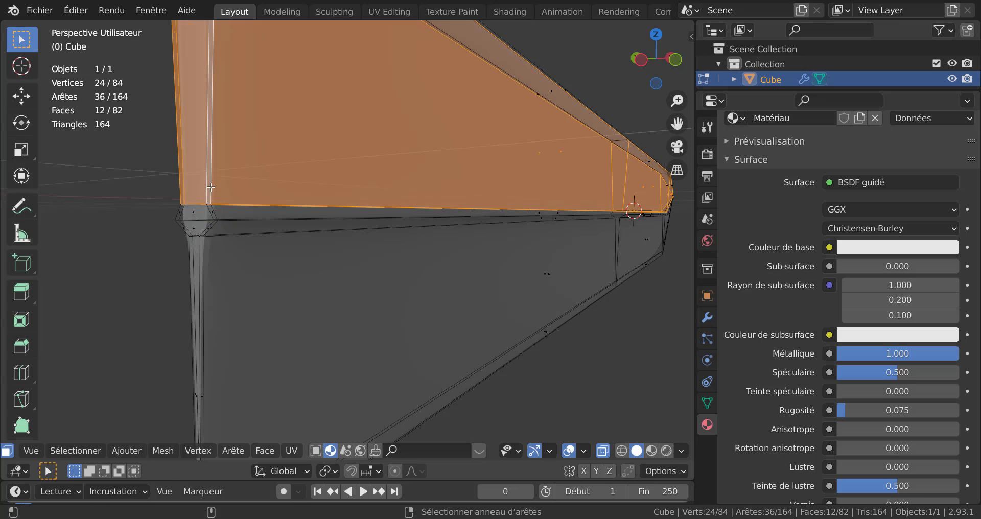
pyautogui.keyDown('ctrl'); pyautogui.keyDown('alt'); pyautogui.keyDown('shift'); pyautogui.click(214, 213); pyautogui.keyUp('shift'); pyautogui.keyUp('alt'); pyautogui.keyUp('ctrl')
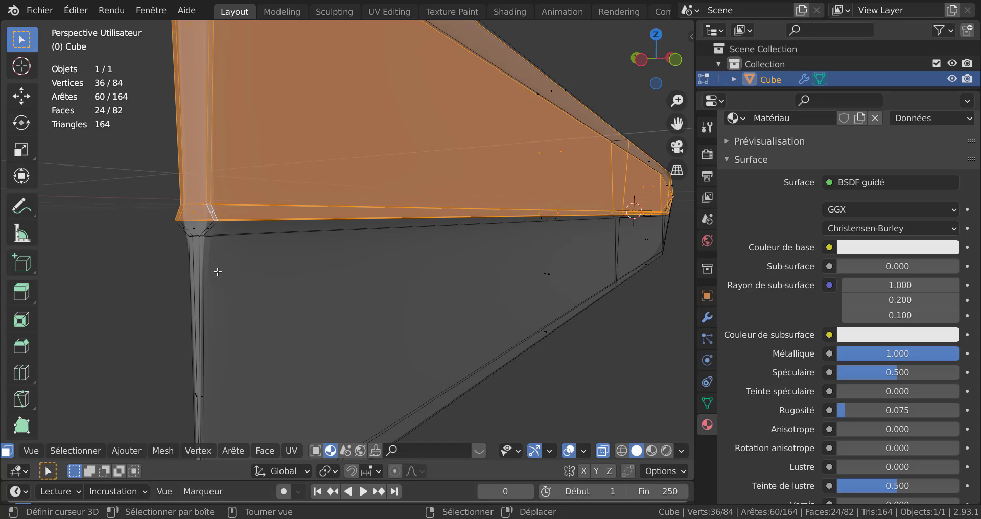
pyautogui.click(136, 257)
# - Select the wide upper face loop and the narrow loop beneath it, adding the spine's top faces towards the butt with circle select
pyautogui.keyDown('alt'); pyautogui.click(217, 170); pyautogui.keyUp('alt')
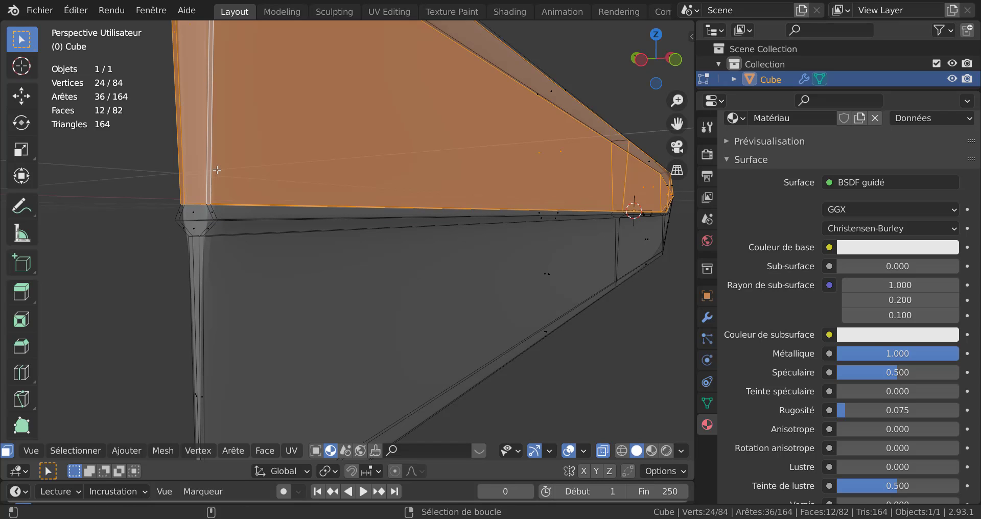
pyautogui.keyDown('alt'); pyautogui.keyDown('shift'); pyautogui.click(219, 215); pyautogui.keyUp('shift'); pyautogui.keyUp('alt')
pyautogui.scroll(-5, 140, 256)
pyautogui.moveTo(311, 277); pyautogui.dragTo(550, 291, button='middle')
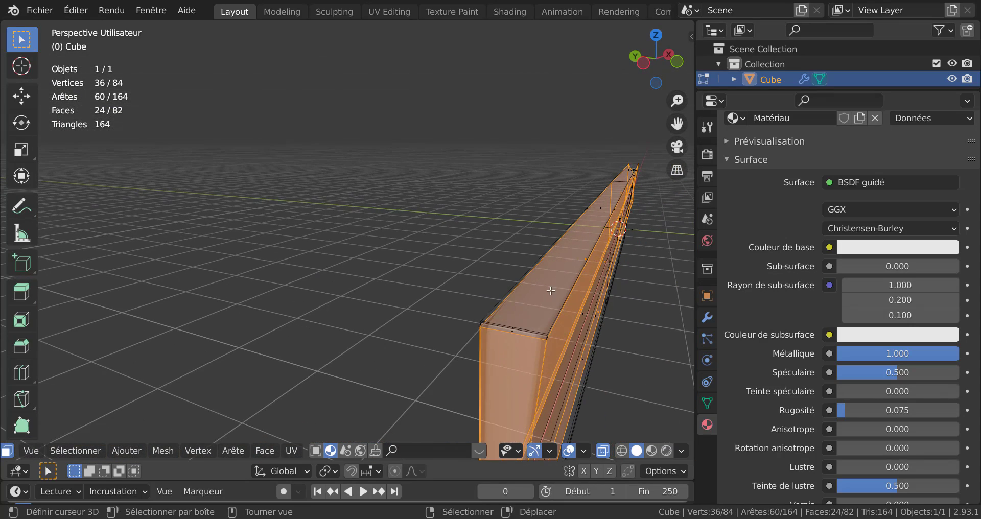
pyautogui.press('c')
pyautogui.click(519, 330)
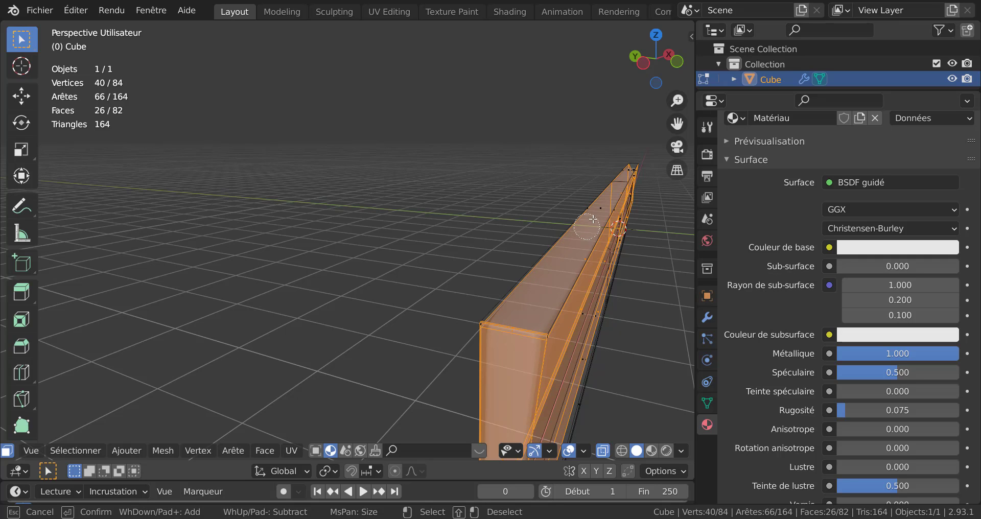
pyautogui.click(617, 183)
pyautogui.press('Escape')
# - Add the remaining spine faces near and at the blade's tip to the selection with circle select
pyautogui.moveTo(524, 240)
pyautogui.mouseDown(button='middle')
pyautogui.moveTo(401, 262)
pyautogui.moveTo(325, 244)
pyautogui.mouseUp(button='middle')
pyautogui.press('c')
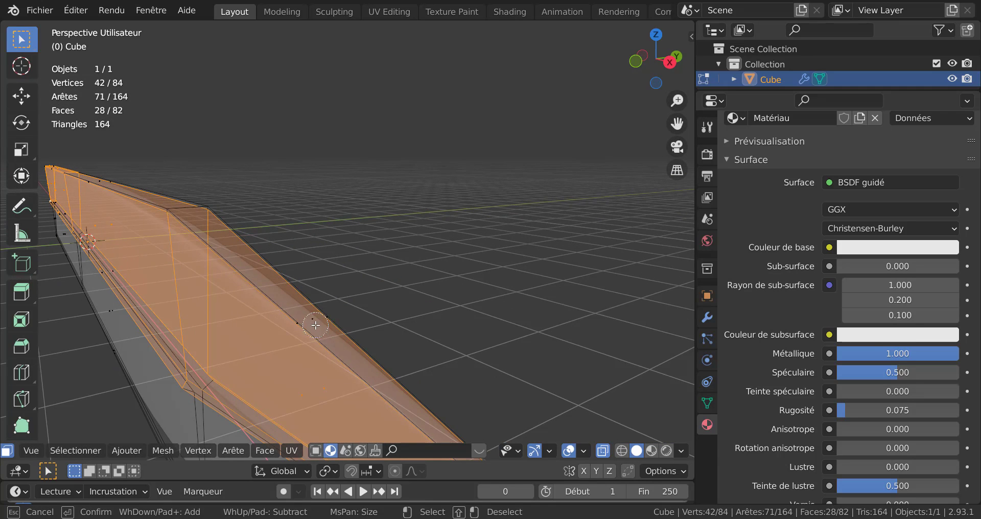
pyautogui.click(316, 325)
pyautogui.press('Escape')
pyautogui.moveTo(324, 290); pyautogui.dragTo(382, 267, button='middle')
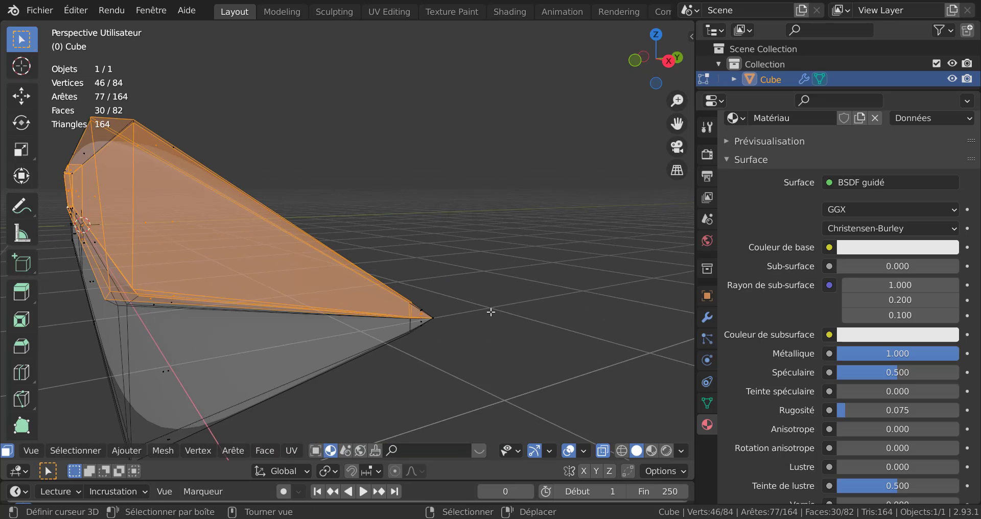
pyautogui.moveTo(491, 312); pyautogui.dragTo(493, 285, button='middle')
pyautogui.press('c')
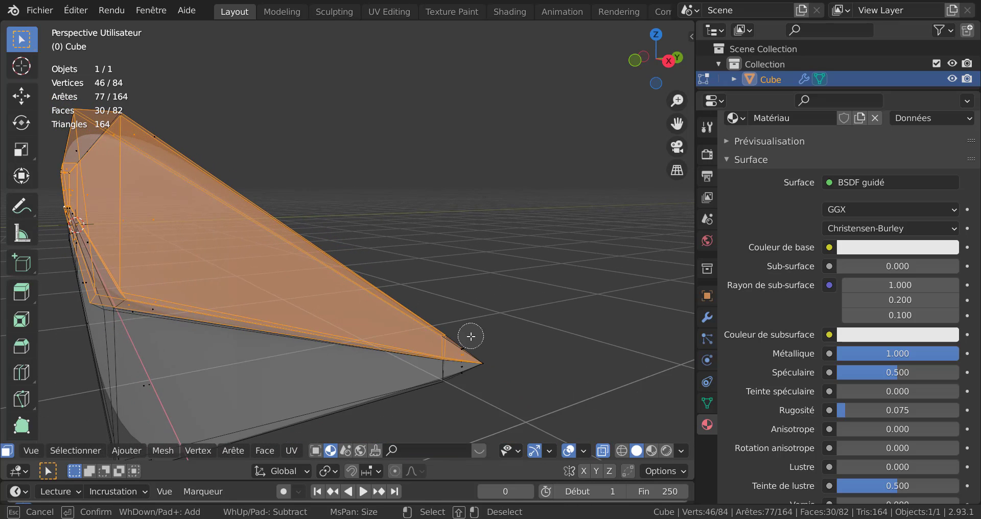
pyautogui.click(462, 340)
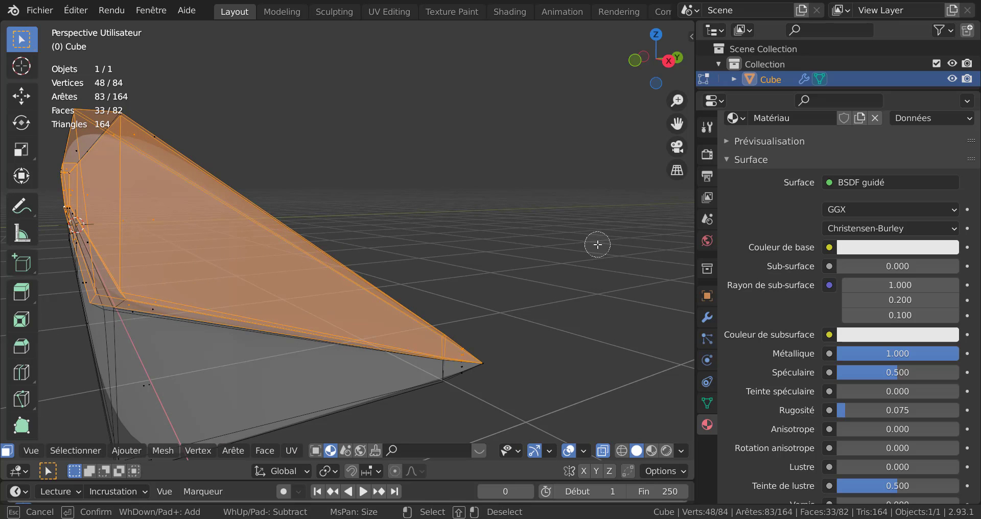
pyautogui.press('Escape')
# - Add a second material slot to the blade and create a new material in it
pyautogui.scroll(-3, 582, 256)
pyautogui.moveTo(286, 353); pyautogui.dragTo(423, 361, button='middle')
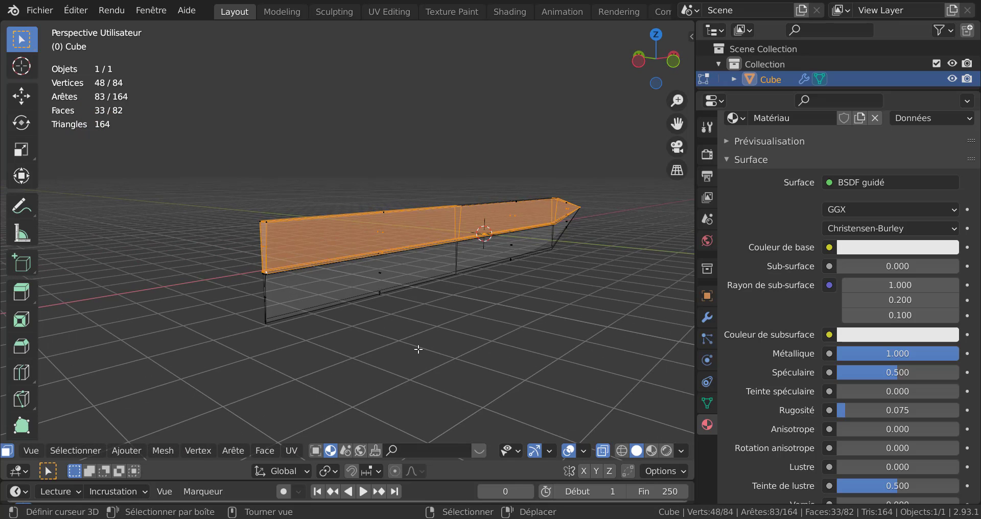
pyautogui.moveTo(520, 326); pyautogui.dragTo(402, 329, button='middle')
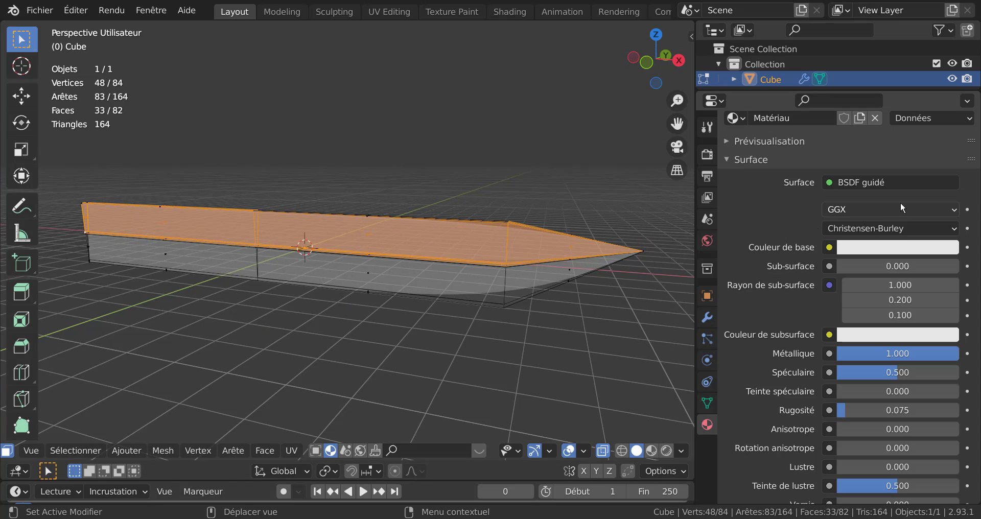
pyautogui.scroll(2, 959, 201)
pyautogui.scroll(3, 959, 200)
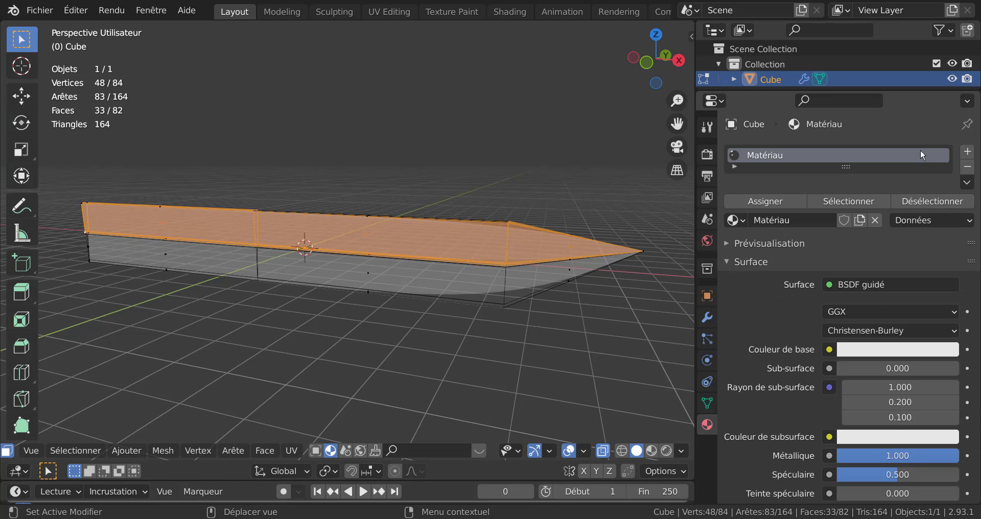
pyautogui.click(968, 153)
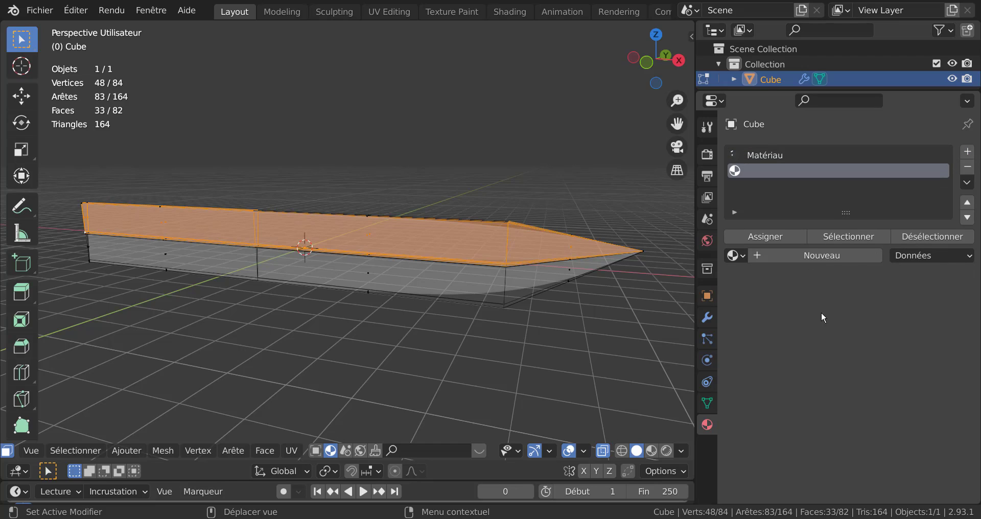
pyautogui.click(832, 255)
pyautogui.scroll(-1, 802, 317)
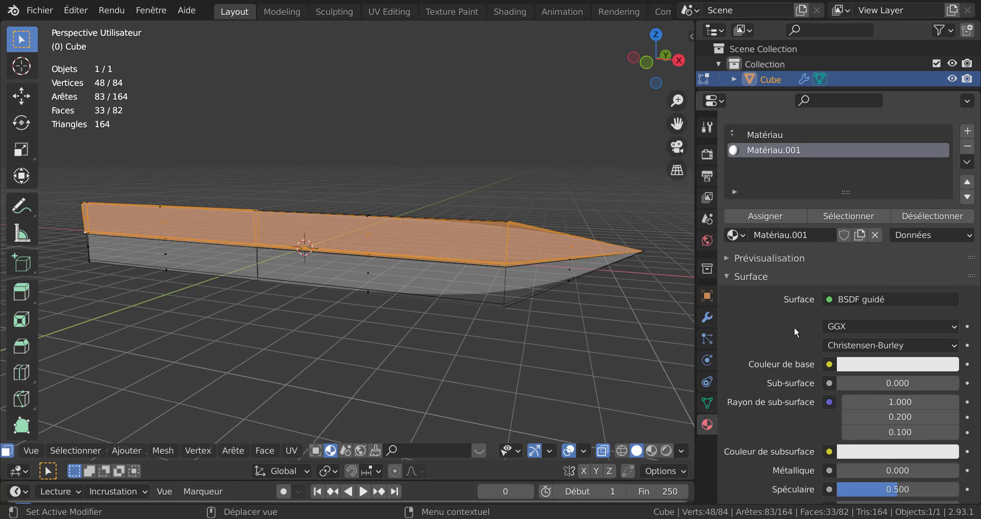
pyautogui.scroll(-3, 794, 330)
pyautogui.scroll(-2, 815, 357)
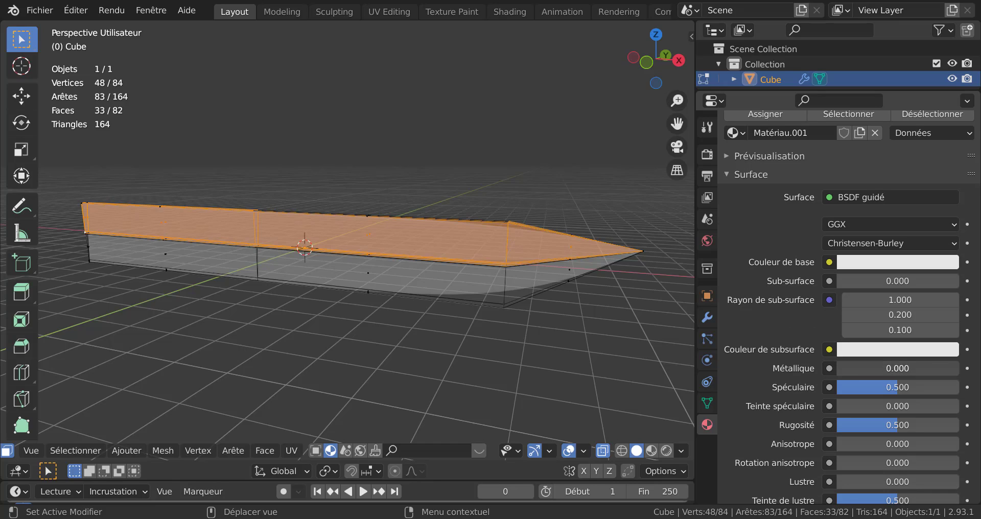
# - Set the Métallique value of Matériau.001 to 1.000 and its Rugosité to 0.171
pyautogui.moveTo(841, 368); pyautogui.dragTo(963, 369)
pyautogui.moveTo(880, 427); pyautogui.dragTo(839, 427)
pyautogui.scroll(4, 762, 264)
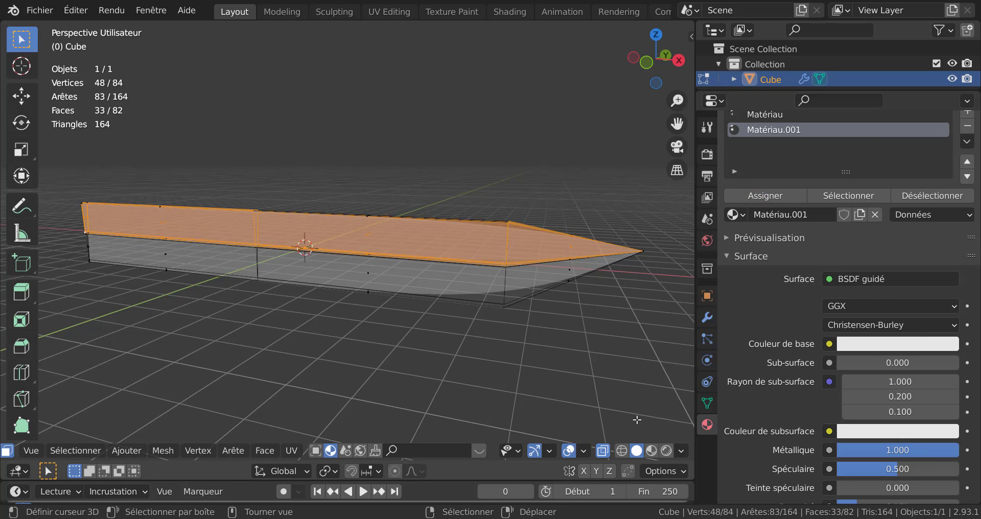
# - Show the blade in material preview shading and return to Object Mode to inspect its metallic surface
pyautogui.click(651, 451)
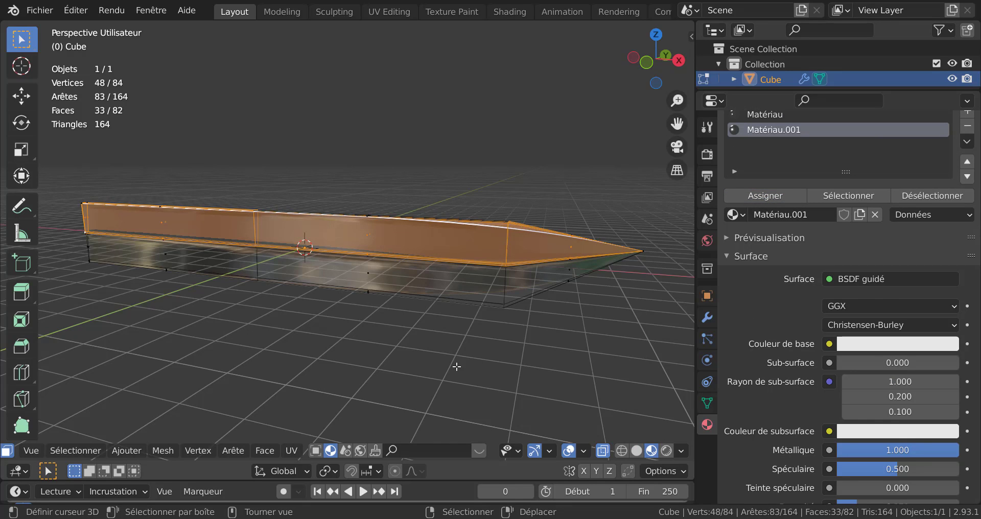
pyautogui.moveTo(456, 367); pyautogui.dragTo(609, 342, button='middle')
pyautogui.press('Tab')
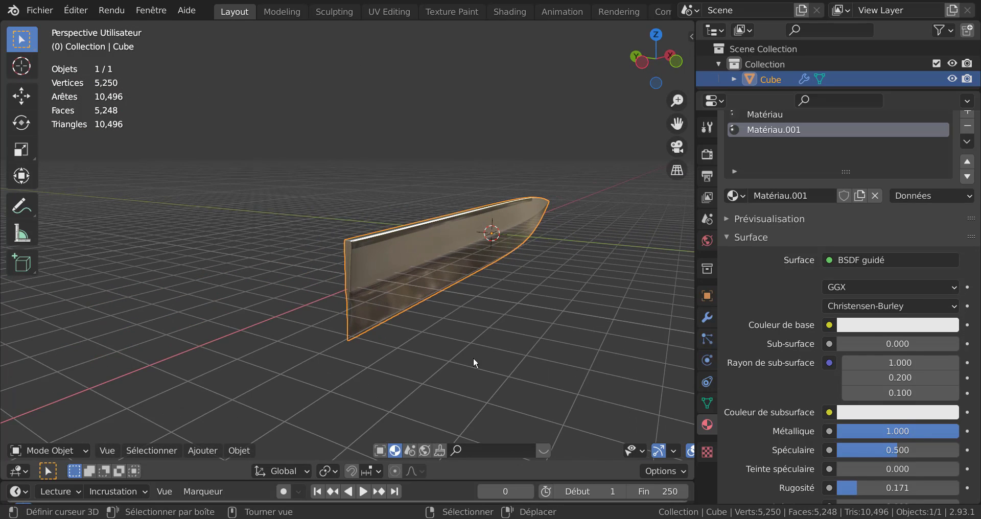
pyautogui.keyDown('shift'); pyautogui.moveTo(477, 363); pyautogui.dragTo(468, 276, button='middle'); pyautogui.keyUp('shift')
pyautogui.moveTo(453, 224); pyautogui.dragTo(448, 235, button='middle')
# - Add the narrow face loop at the blade's upper edge to the face selection and assign Matériau.001 to it
pyautogui.press('Tab')
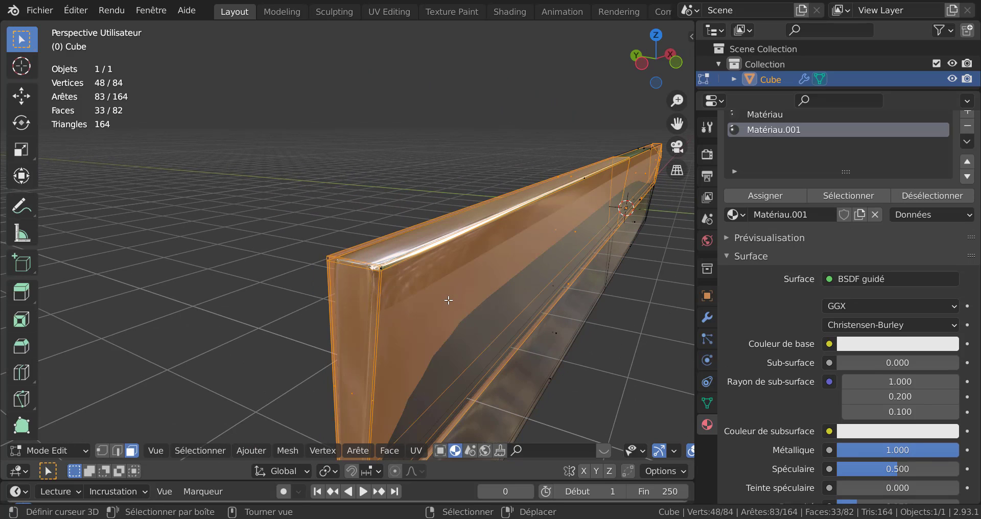
pyautogui.scroll(3, 457, 316)
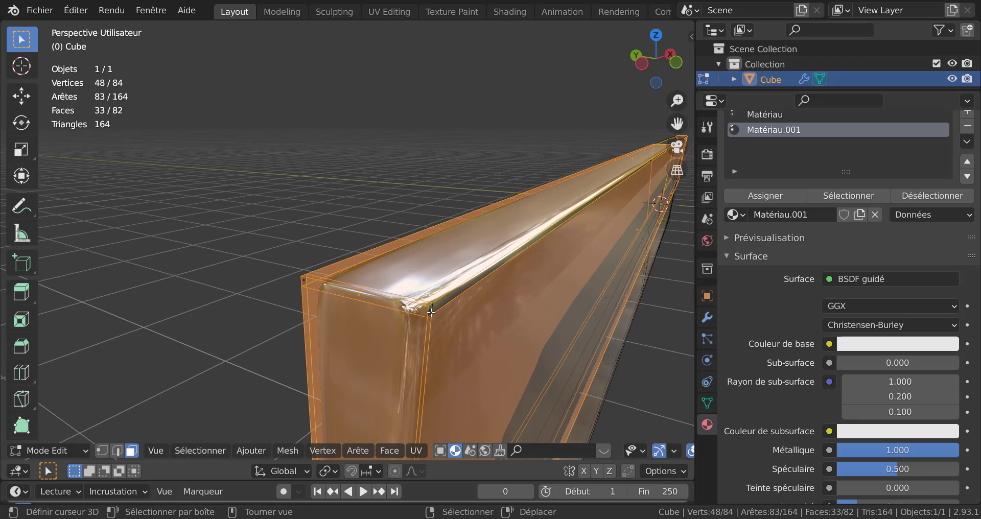
pyautogui.keyDown('alt'); pyautogui.keyDown('shift'); pyautogui.click(431, 311); pyautogui.keyUp('shift'); pyautogui.keyUp('alt')
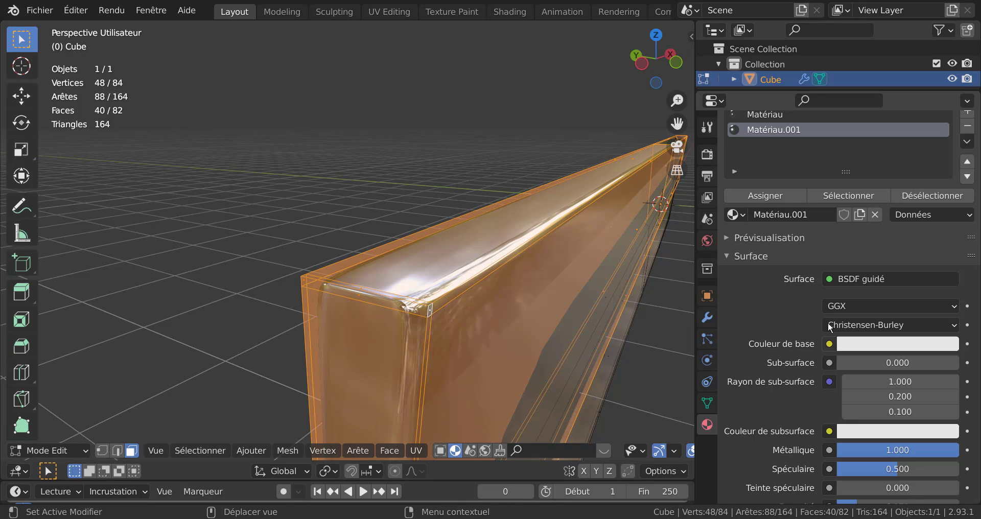
pyautogui.click(765, 196)
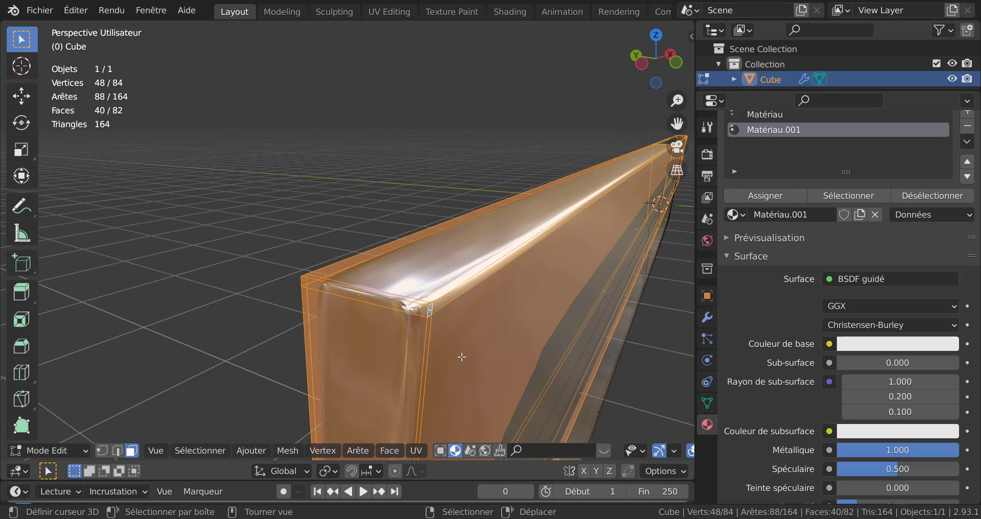
pyautogui.scroll(-5, 460, 355)
pyautogui.moveTo(460, 355); pyautogui.dragTo(317, 301, button='middle')
pyautogui.press('Tab')
pyautogui.moveTo(365, 321); pyautogui.dragTo(599, 356, button='middle')
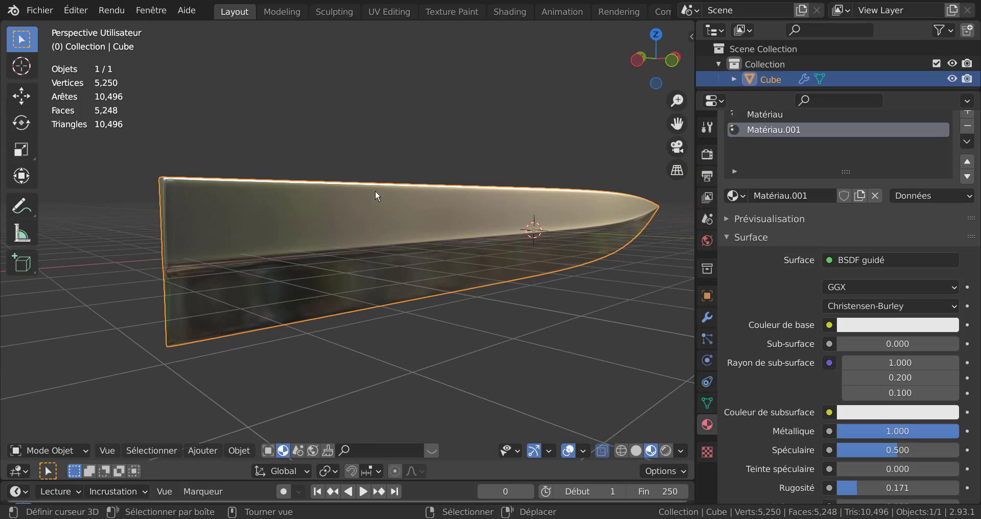
# - Switch to the Shading workspace and enlarge the node editor area upward
pyautogui.click(506, 16)
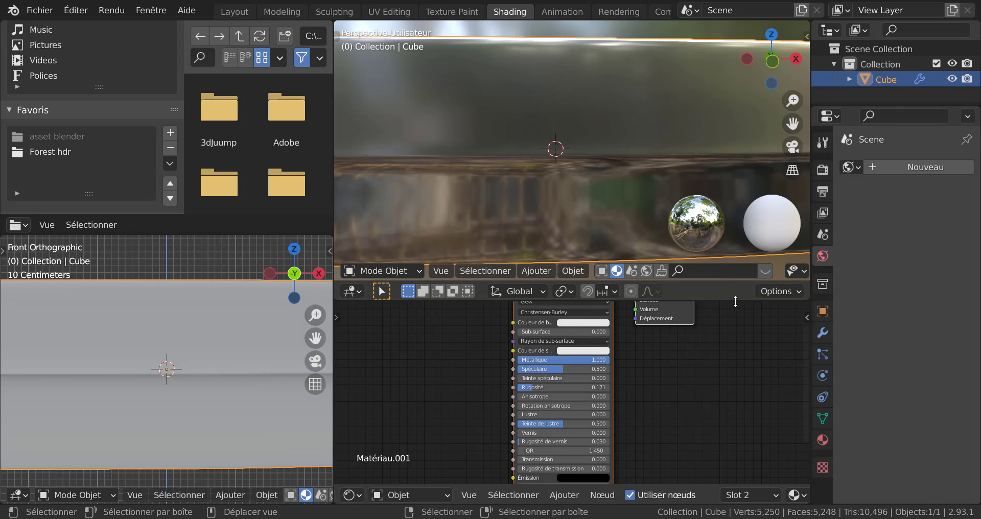
pyautogui.moveTo(736, 301); pyautogui.dragTo(735, 112)
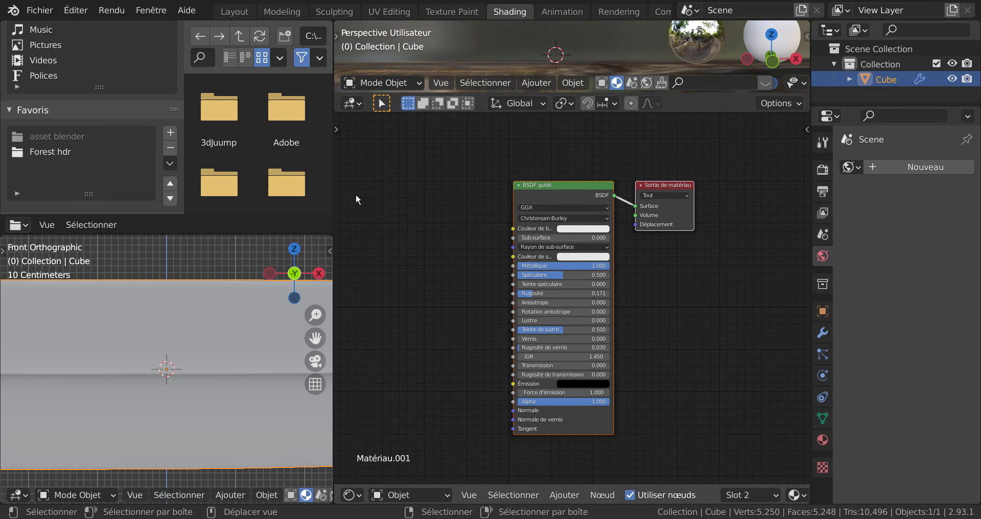
# - Set the small front viewport to material preview and frame the blade's tip in perspective
pyautogui.scroll(-5, 230, 388)
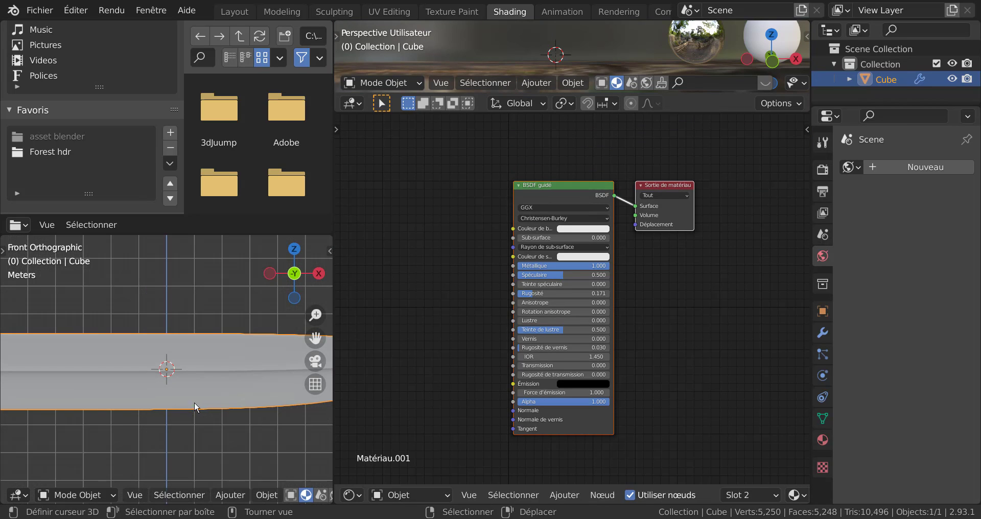
pyautogui.scroll(3, 194, 402)
pyautogui.scroll(-5, 194, 405)
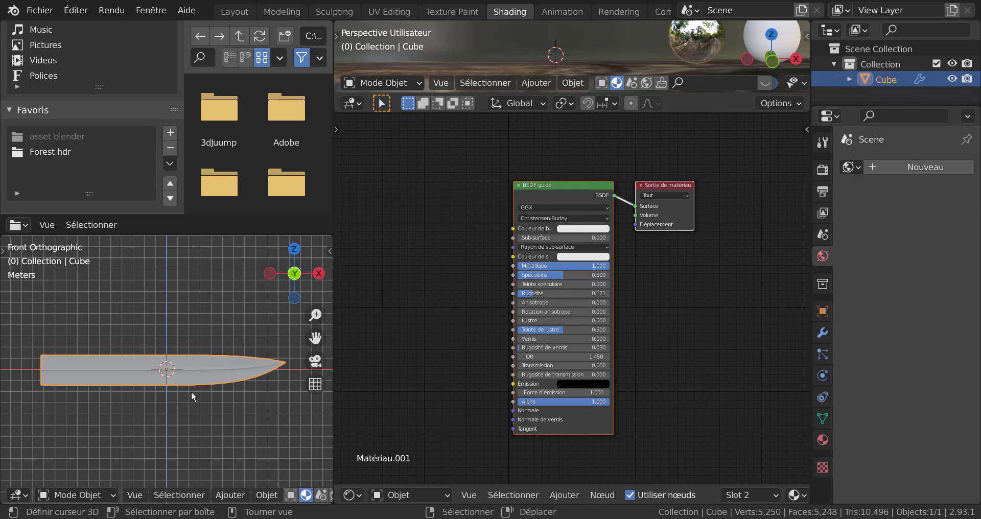
pyautogui.scroll(-8, 254, 498)
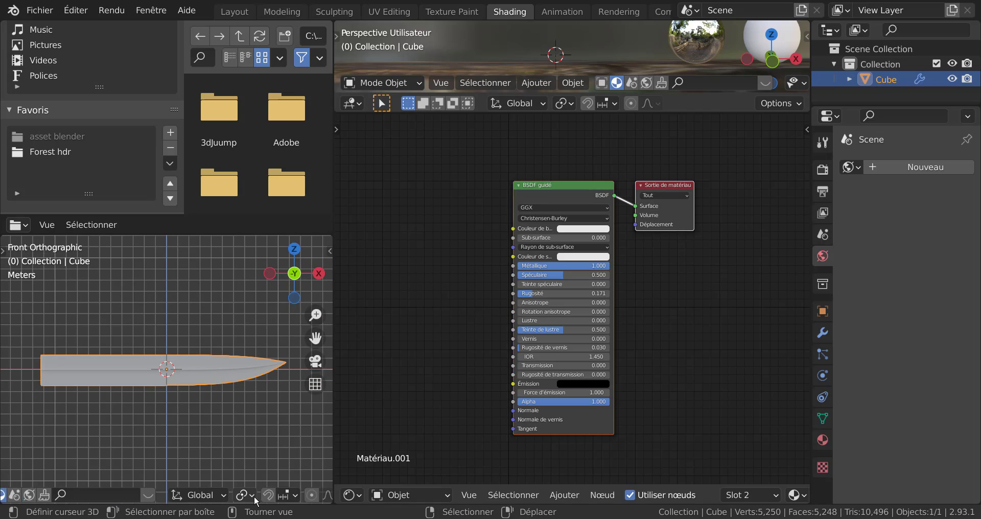
pyautogui.scroll(-4, 254, 499)
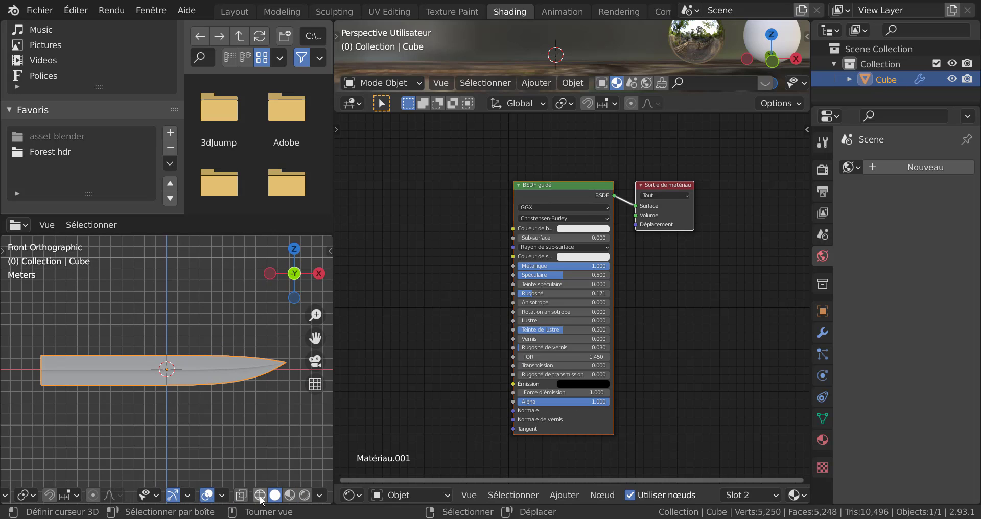
pyautogui.click(289, 496)
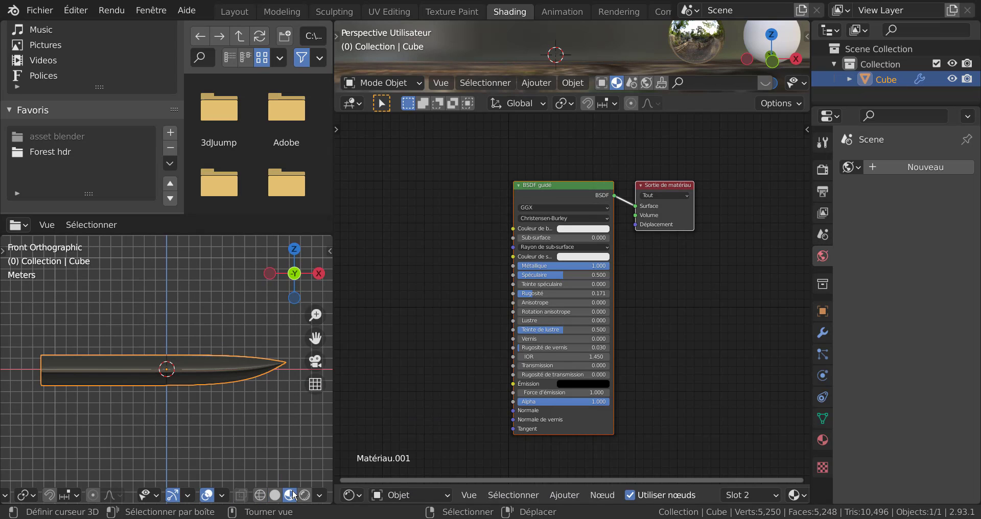
pyautogui.moveTo(229, 430)
pyautogui.mouseDown(button='middle')
pyautogui.moveTo(161, 418)
pyautogui.moveTo(240, 423)
pyautogui.mouseUp(button='middle')
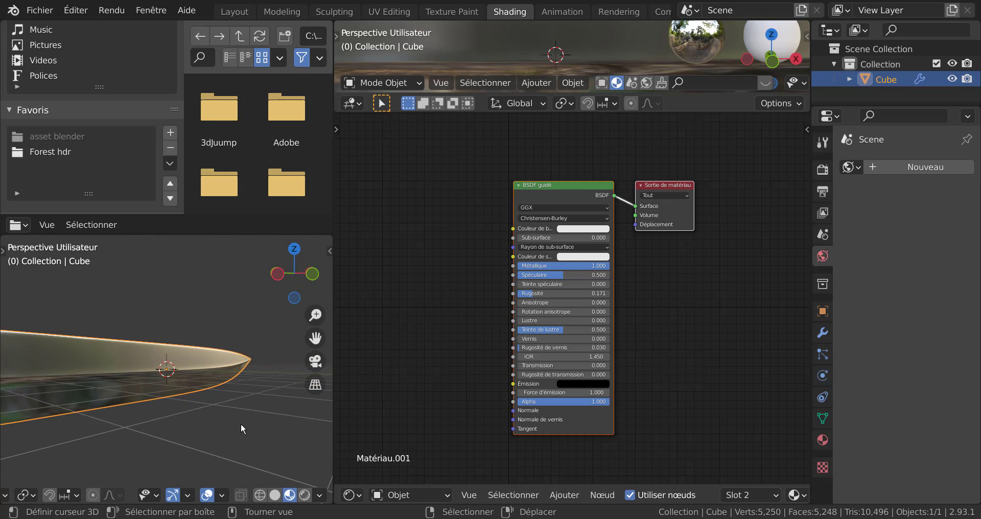
pyautogui.scroll(3, 240, 424)
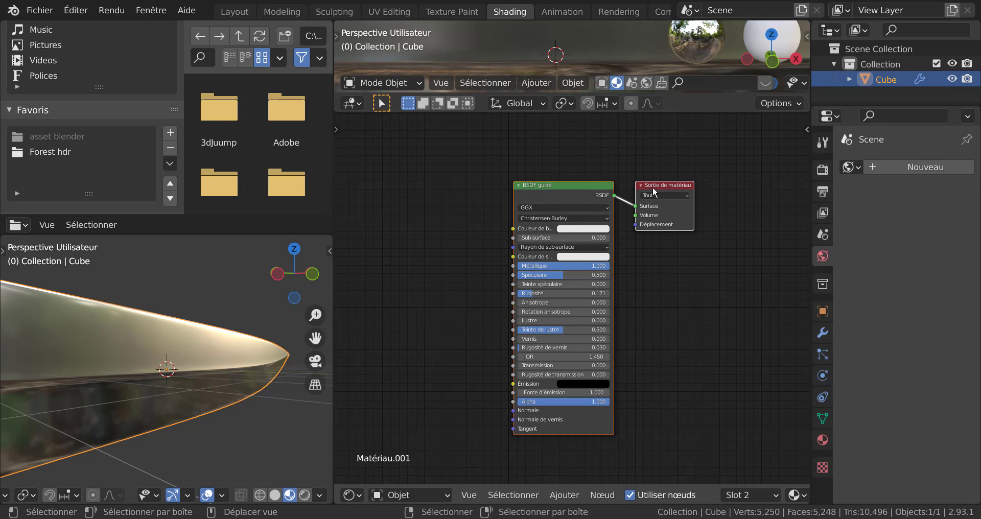
# - Make room beside the BSDF guidé node and add a Coordonnées de texture input node well before it
pyautogui.moveTo(662, 182)
pyautogui.mouseDown()
pyautogui.moveTo(747, 172)
pyautogui.moveTo(584, 223)
pyautogui.moveTo(667, 187)
pyautogui.mouseUp()
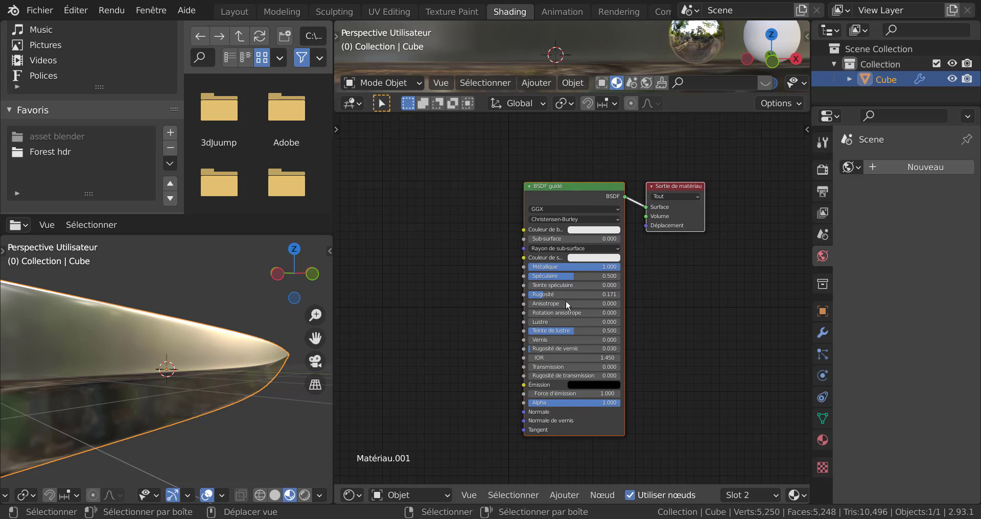
pyautogui.moveTo(570, 187); pyautogui.dragTo(681, 231)
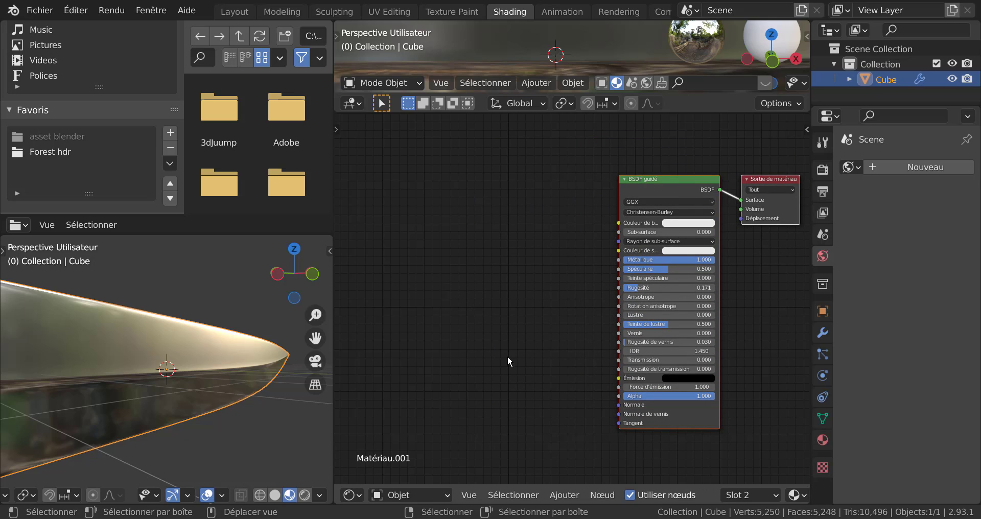
pyautogui.click(562, 496)
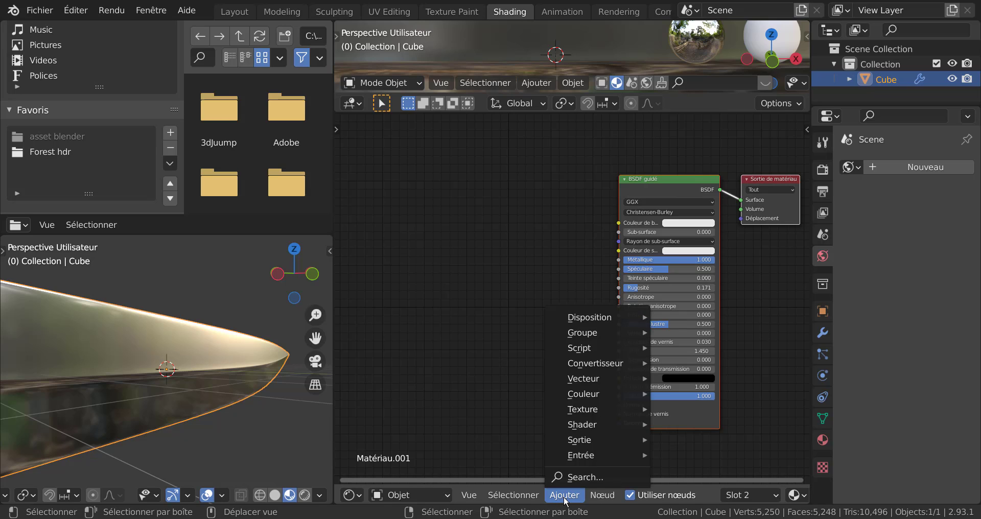
pyautogui.moveTo(578, 458)
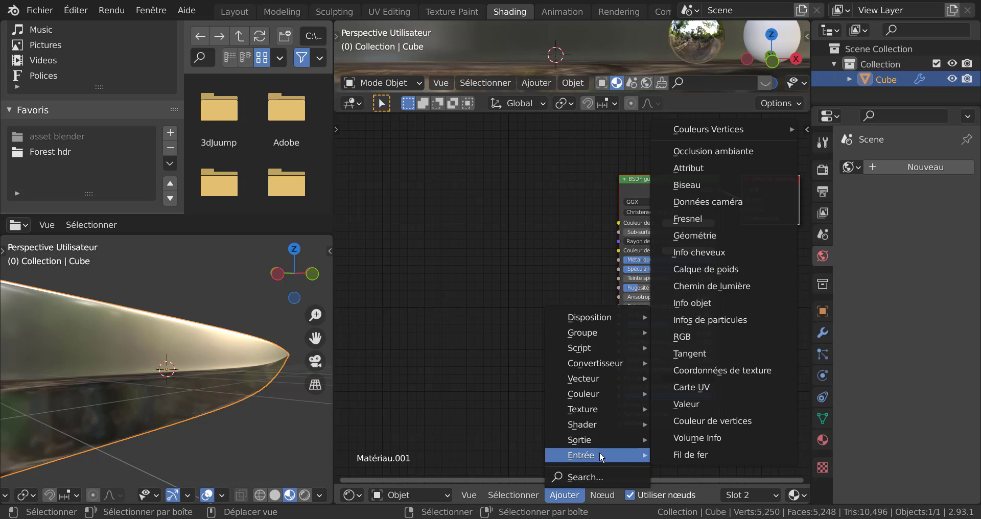
pyautogui.click(723, 372)
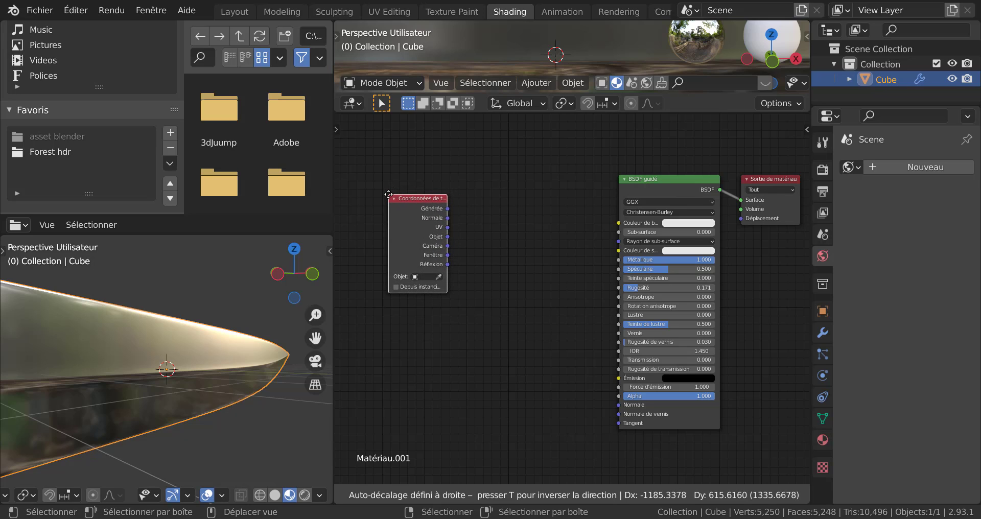
pyautogui.click(388, 195)
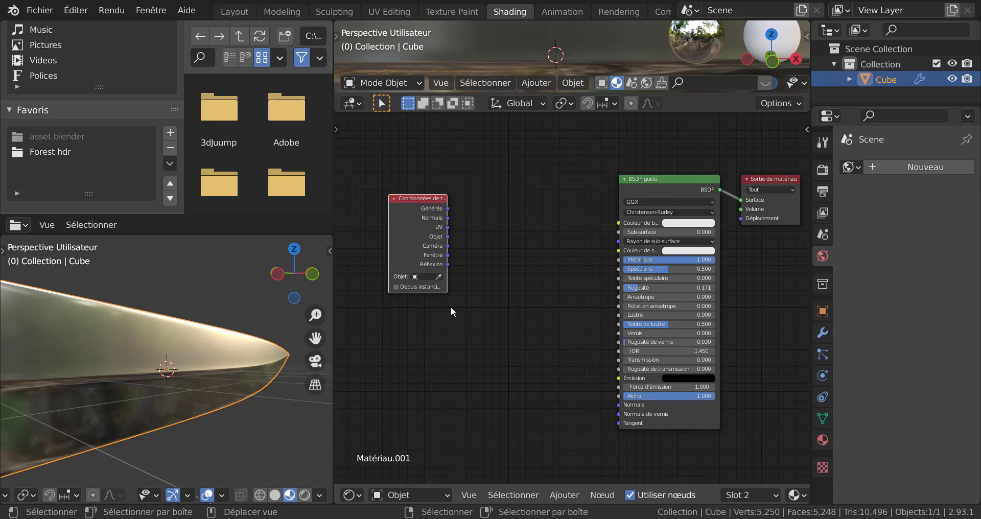
# - Add a Texture vague node between the Coordonnées de texture and BSDF guidé nodes
pyautogui.click(565, 498)
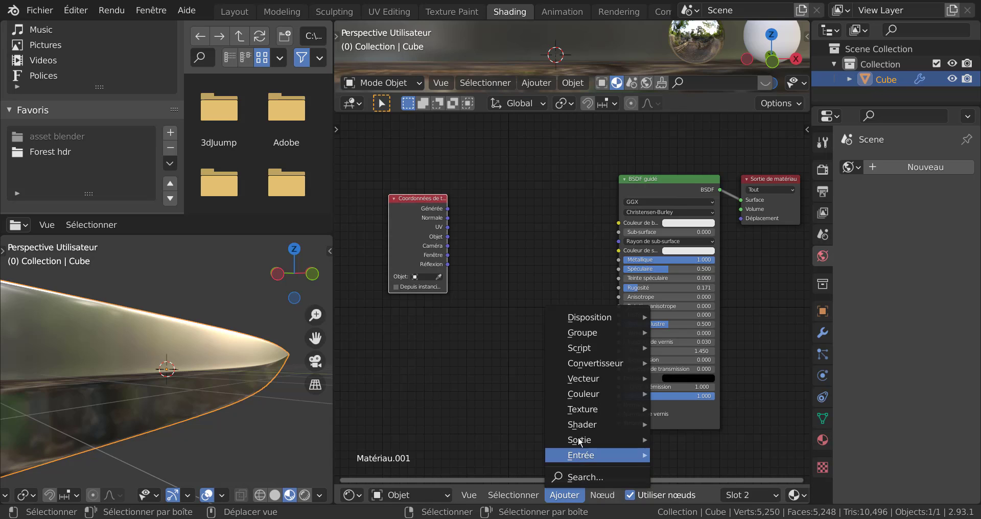
pyautogui.moveTo(582, 410)
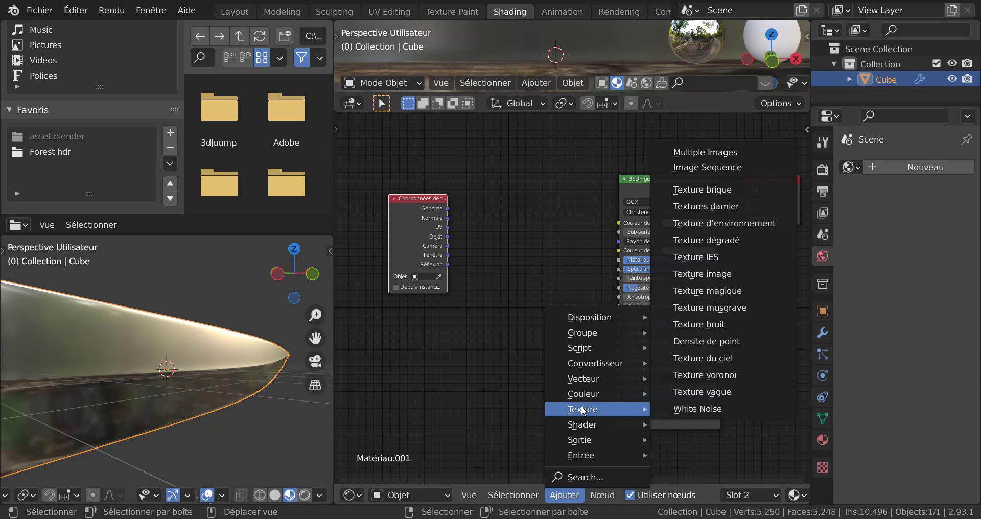
pyautogui.click(727, 392)
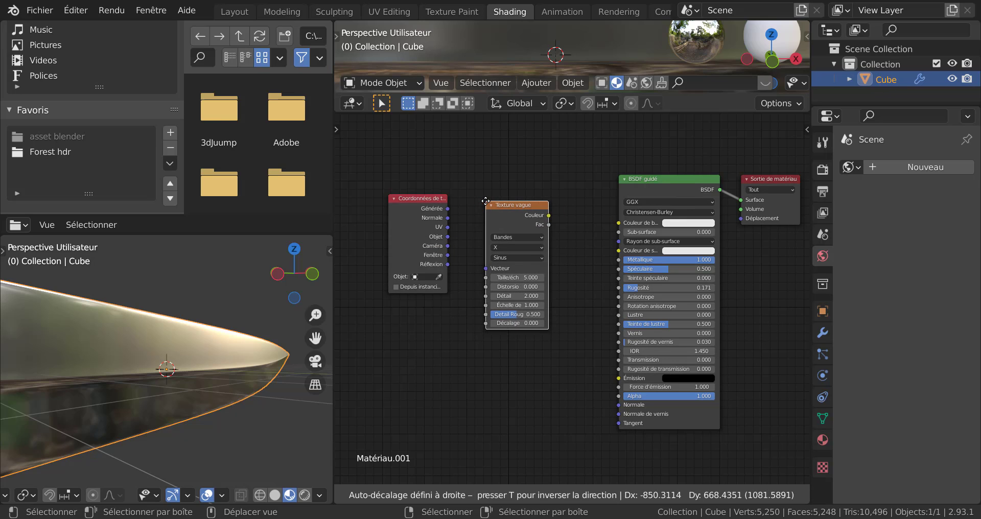
pyautogui.click(486, 202)
# - Connect Générée to the wave texture's Vecteur, and its Couleur output to Couleur de base on BSDF guidé
pyautogui.scroll(3, 447, 336)
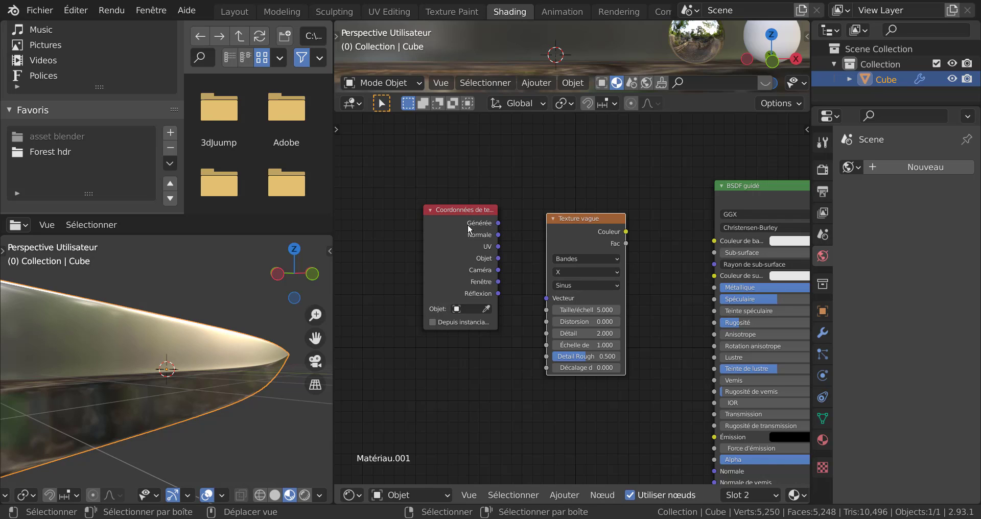
pyautogui.moveTo(499, 224); pyautogui.dragTo(546, 300)
pyautogui.moveTo(619, 416); pyautogui.dragTo(540, 406, button='middle')
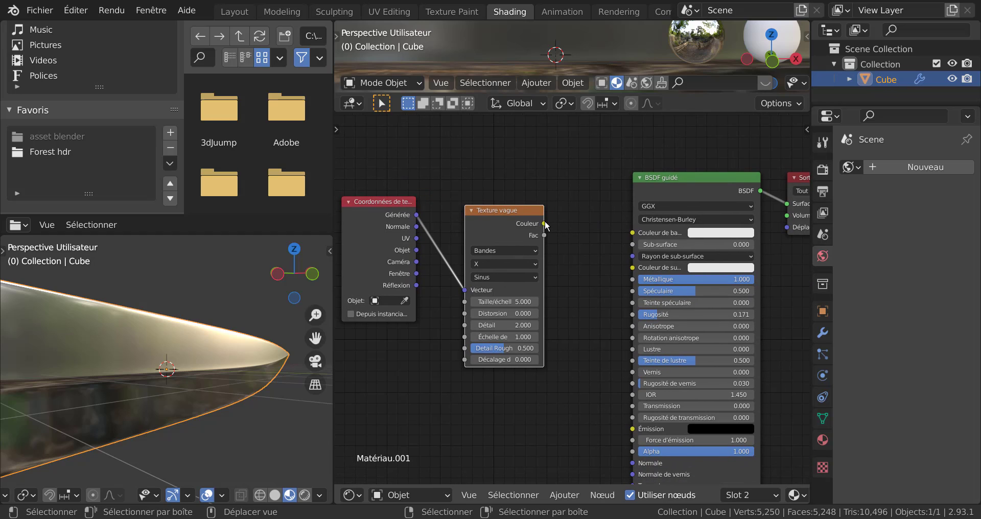
pyautogui.moveTo(544, 223); pyautogui.dragTo(632, 234)
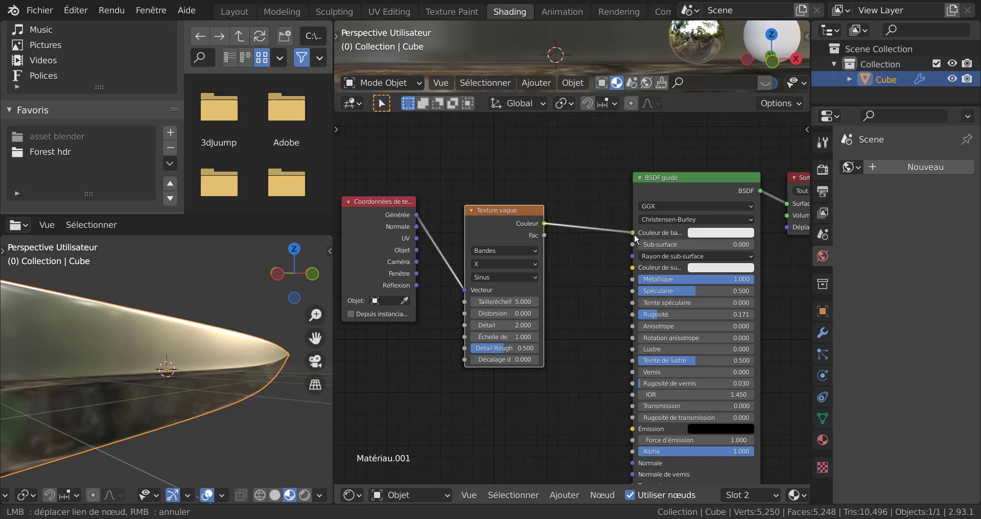
pyautogui.moveTo(636, 238); pyautogui.dragTo(634, 240)
pyautogui.scroll(-2, 136, 364)
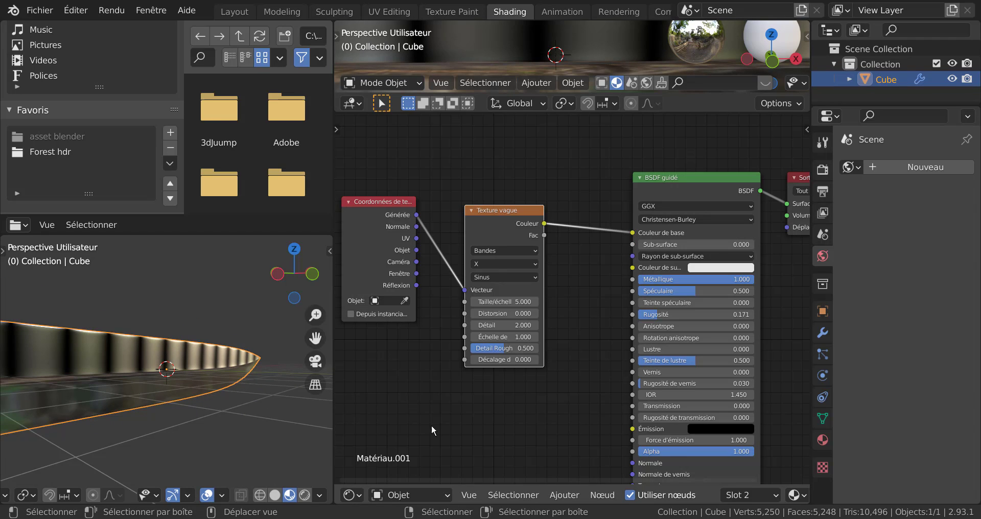
# - Set the Texture vague node's Distorsion to 31.400 and its Taille/échelle to 7.700, checking the pattern on the blade
pyautogui.scroll(1, 461, 407)
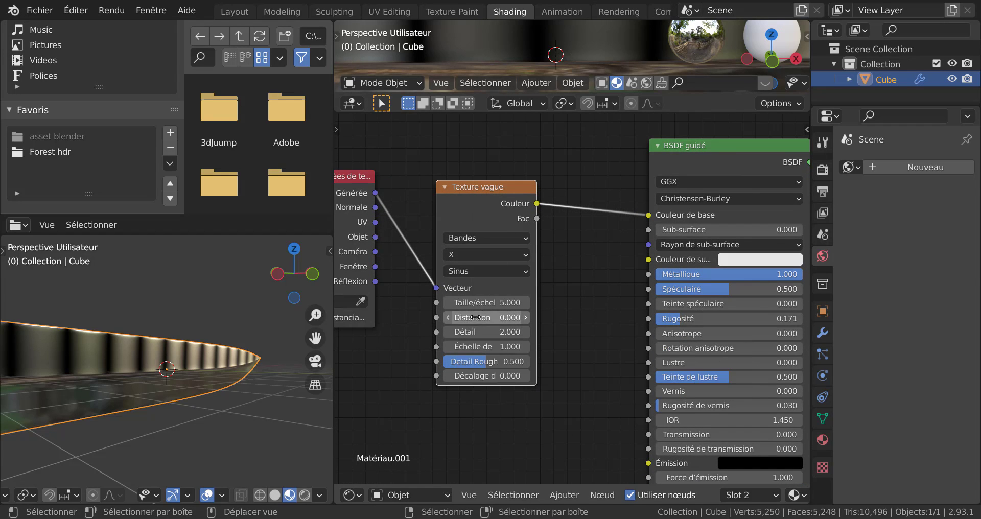
pyautogui.moveTo(474, 318); pyautogui.dragTo(567, 318)
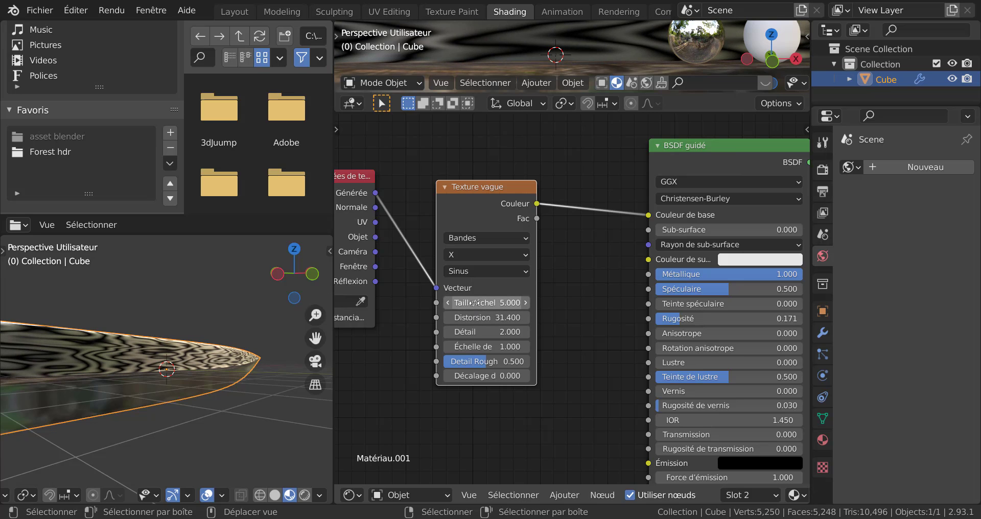
pyautogui.moveTo(487, 303)
pyautogui.mouseDown()
pyautogui.moveTo(511, 302)
pyautogui.moveTo(473, 302)
pyautogui.moveTo(506, 303)
pyautogui.moveTo(497, 302)
pyautogui.mouseUp()
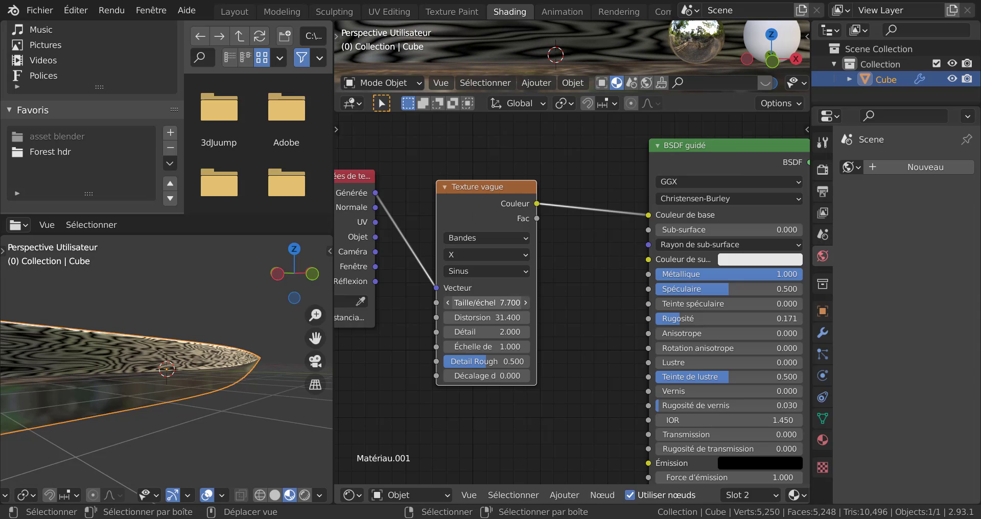
pyautogui.moveTo(295, 366); pyautogui.dragTo(279, 417, button='middle')
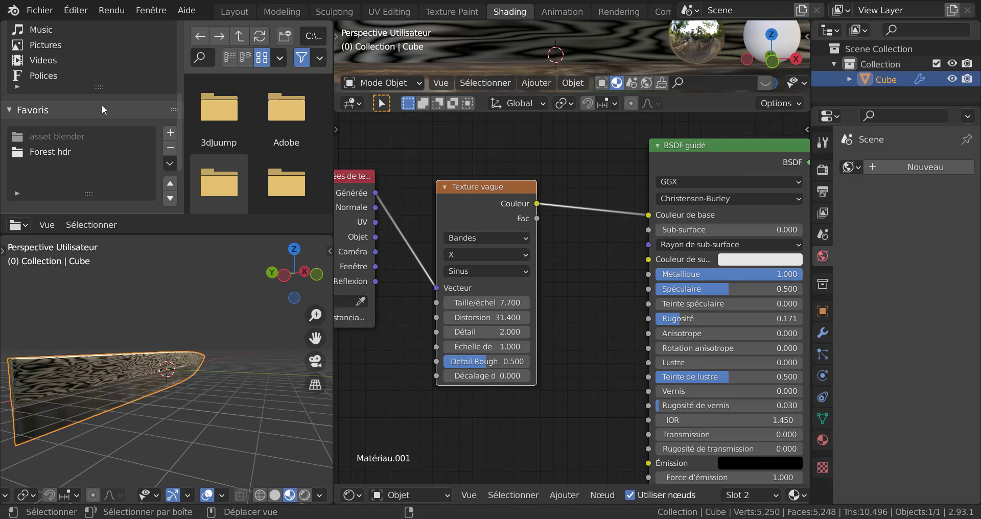
# - Switch to the Layout workspace to work on the blade's materials
pyautogui.click(110, 10)
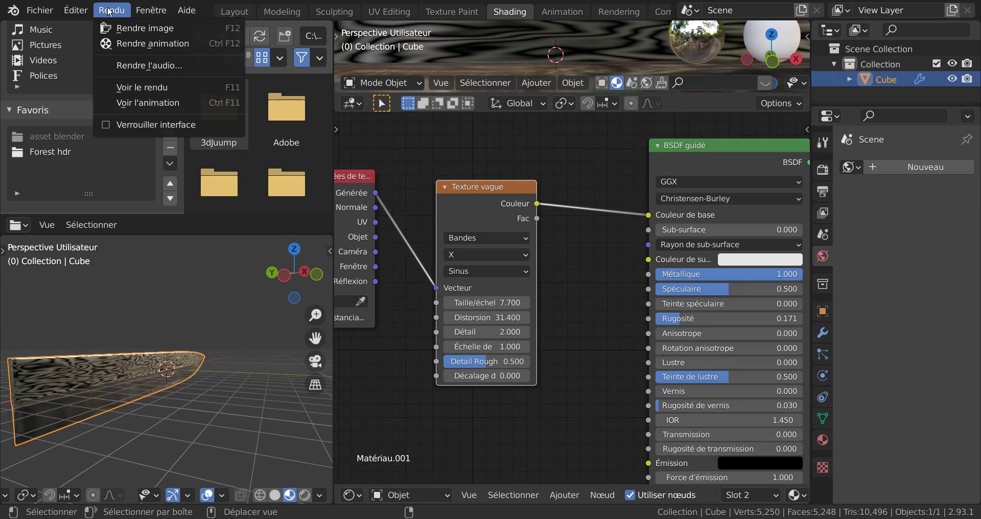
pyautogui.moveTo(151, 10)
pyautogui.click(229, 15)
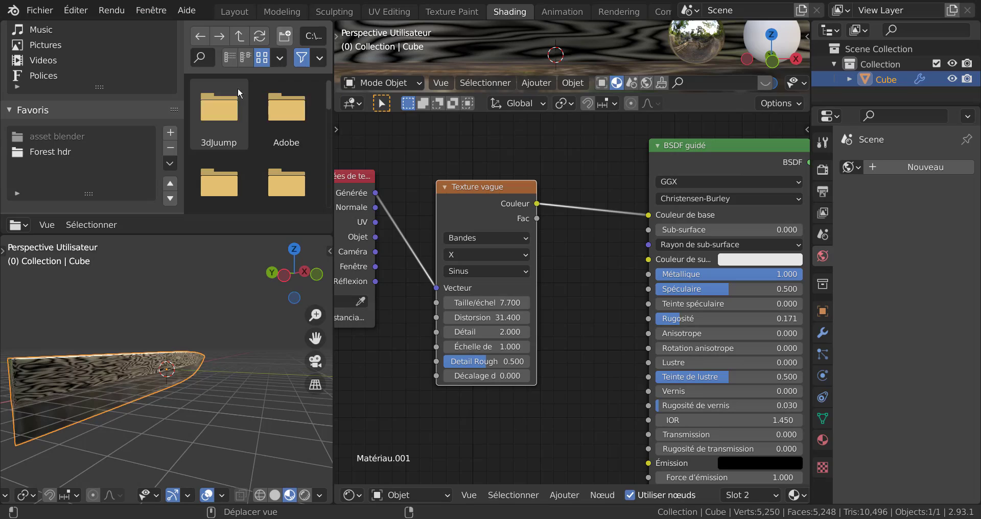
pyautogui.click(231, 14)
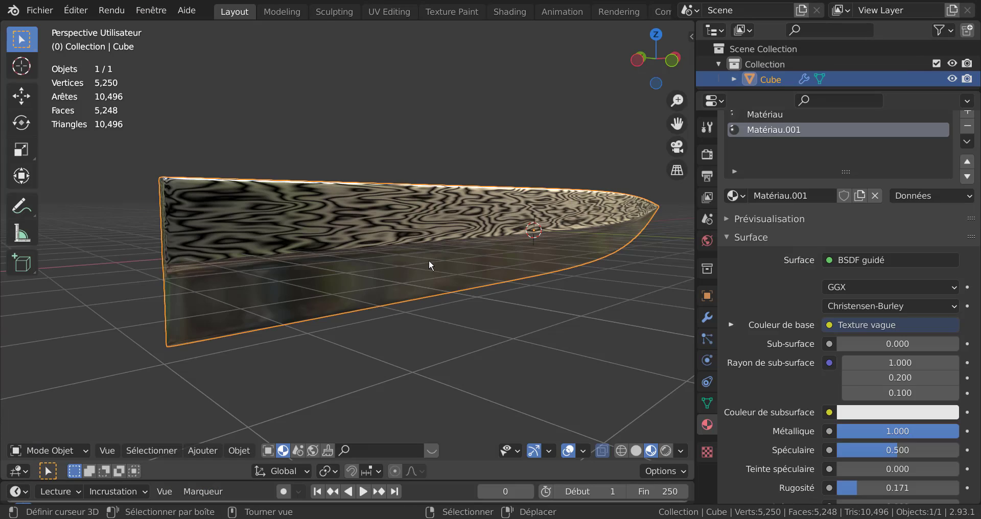
pyautogui.moveTo(553, 348)
pyautogui.mouseDown(button='middle')
pyautogui.moveTo(485, 321)
pyautogui.moveTo(469, 278)
pyautogui.moveTo(383, 321)
pyautogui.moveTo(542, 333)
pyautogui.mouseUp(button='middle')
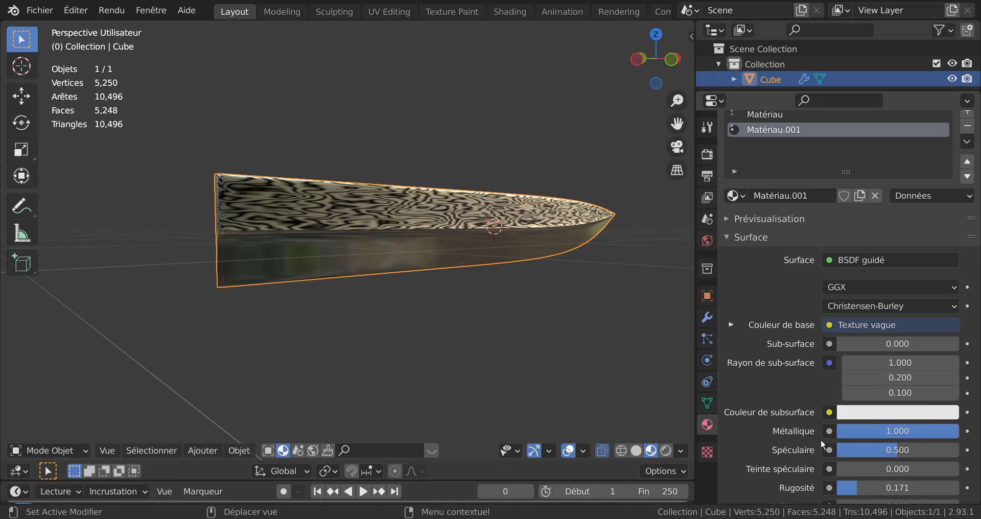
# - Lower the Rugosité of Matériau.001 to 0.108, checking the reflections on the patterned part of the blade
pyautogui.scroll(-3, 821, 439)
pyautogui.scroll(-1, 821, 439)
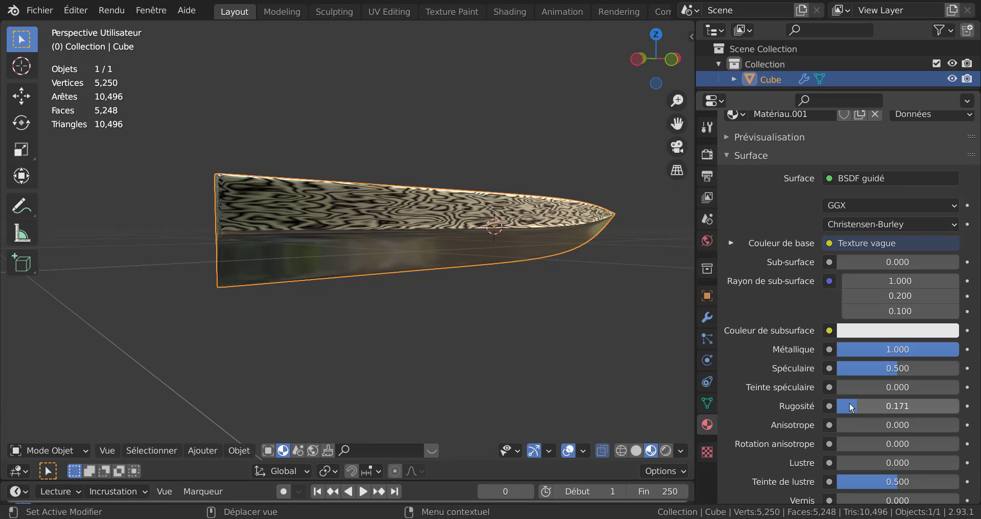
pyautogui.moveTo(849, 403); pyautogui.dragTo(833, 403)
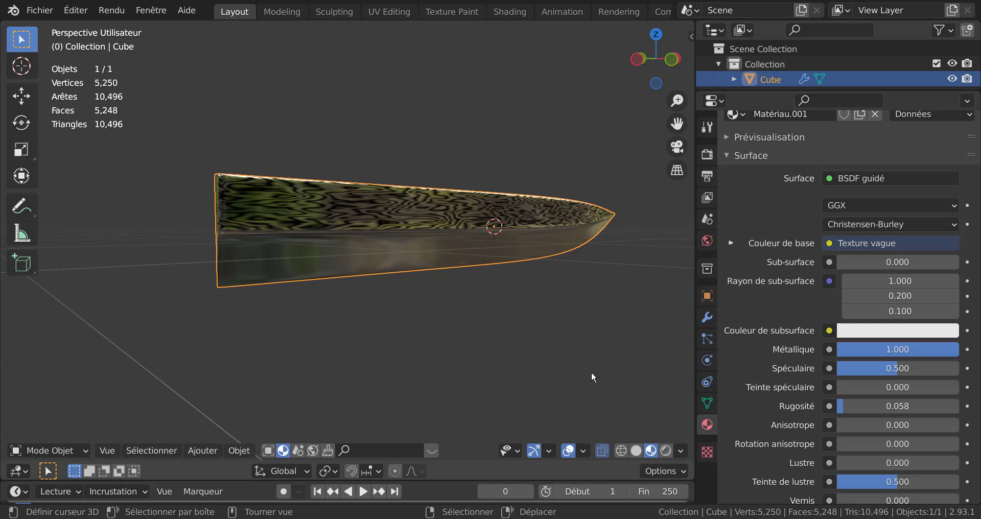
pyautogui.moveTo(591, 372); pyautogui.dragTo(474, 337, button='middle')
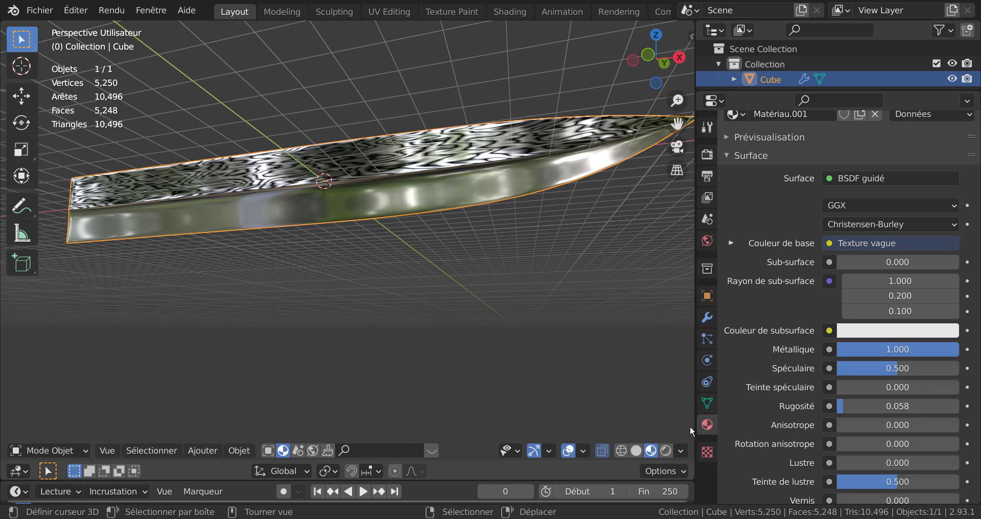
pyautogui.moveTo(843, 407)
pyautogui.mouseDown()
pyautogui.moveTo(957, 406)
pyautogui.moveTo(839, 406)
pyautogui.moveTo(850, 406)
pyautogui.mouseUp()
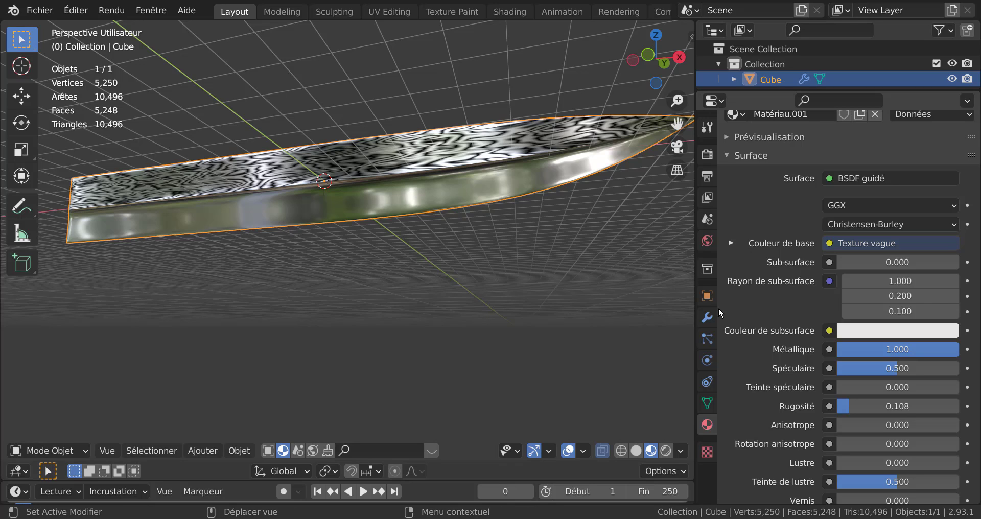
# - Set the Rugosité of Matériau to 0.050, and make Matériau.001 the active material again
pyautogui.scroll(6, 749, 277)
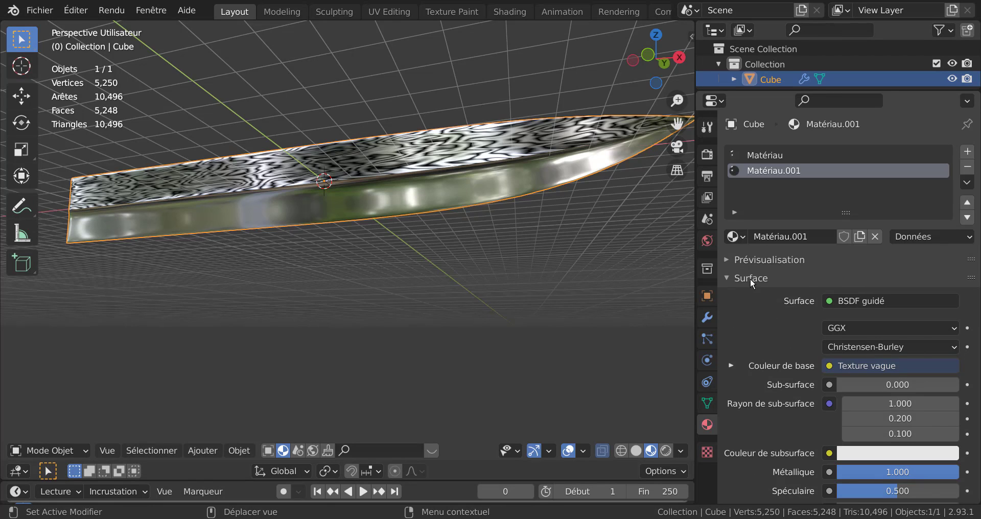
pyautogui.click(758, 156)
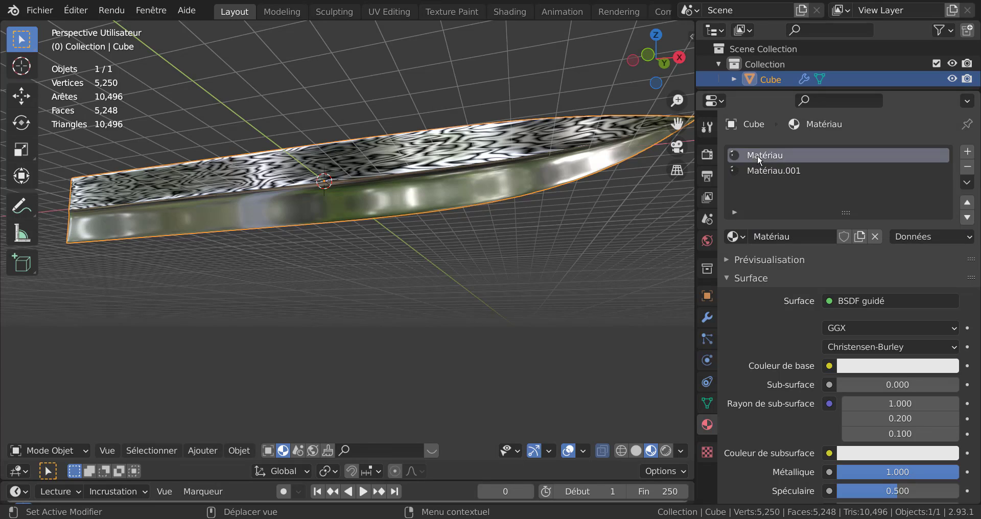
pyautogui.scroll(-4, 767, 387)
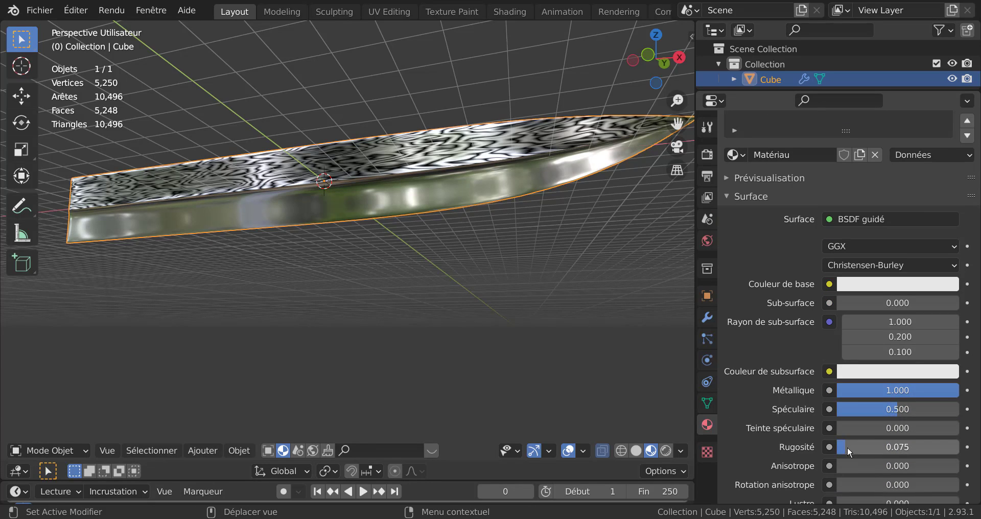
pyautogui.moveTo(851, 448)
pyautogui.mouseDown()
pyautogui.moveTo(899, 447)
pyautogui.moveTo(848, 448)
pyautogui.mouseUp()
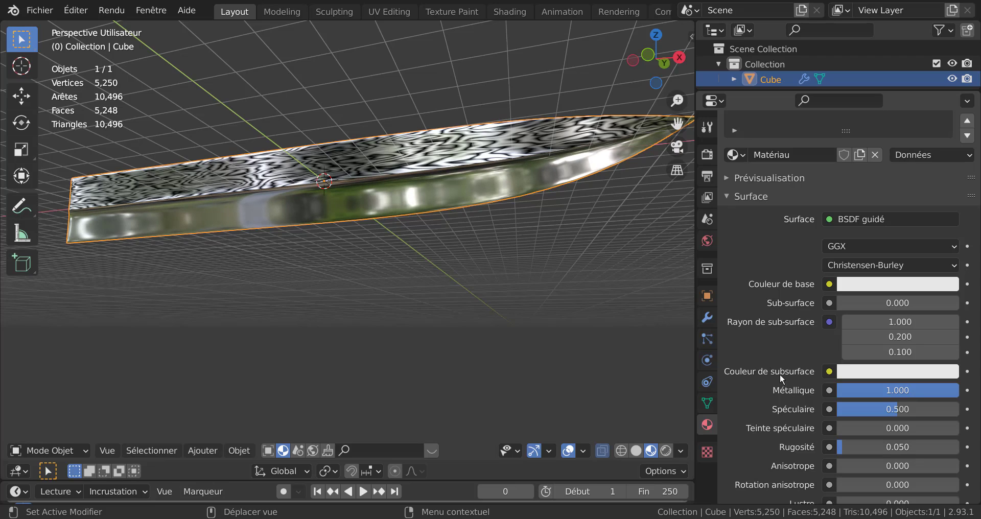
pyautogui.scroll(4, 762, 320)
pyautogui.click(759, 170)
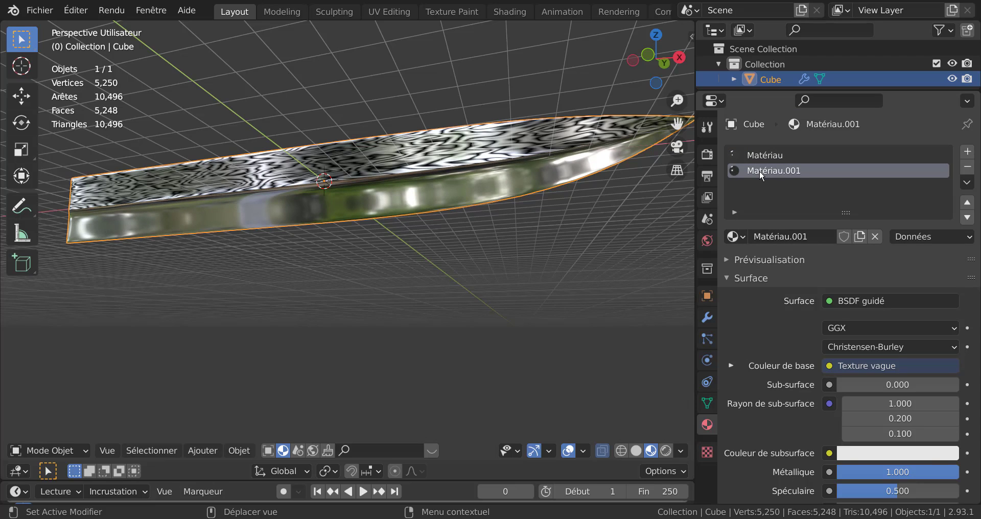
pyautogui.click(756, 155)
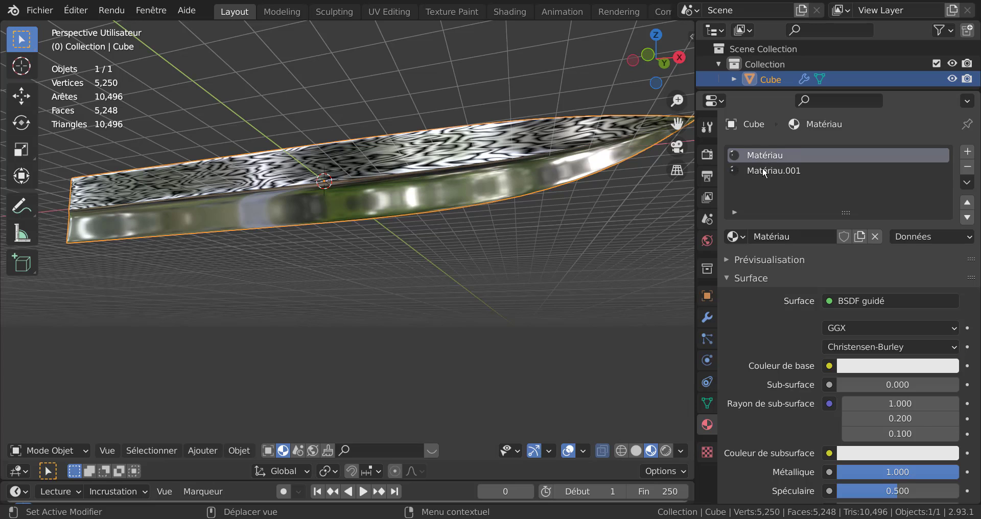
pyautogui.click(764, 172)
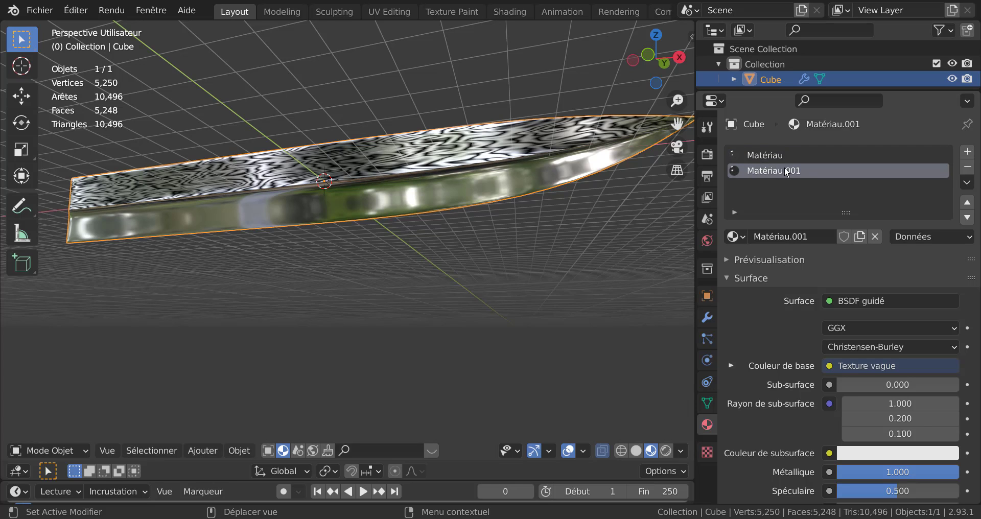
# - In Edit mode, select the narrow face loops running around the blade's spine and along its cutting edge
pyautogui.moveTo(448, 307); pyautogui.dragTo(547, 317, button='middle')
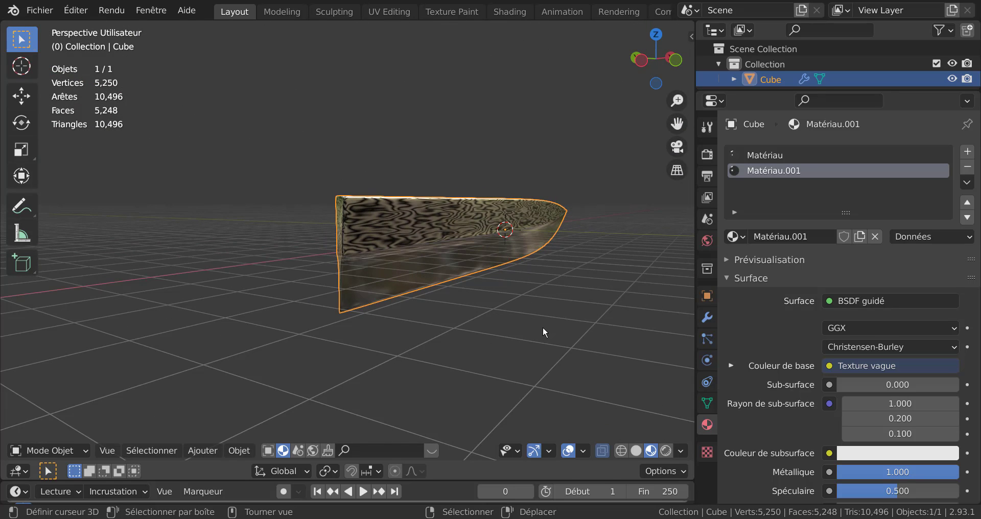
pyautogui.press('Tab')
pyautogui.scroll(5, 411, 277)
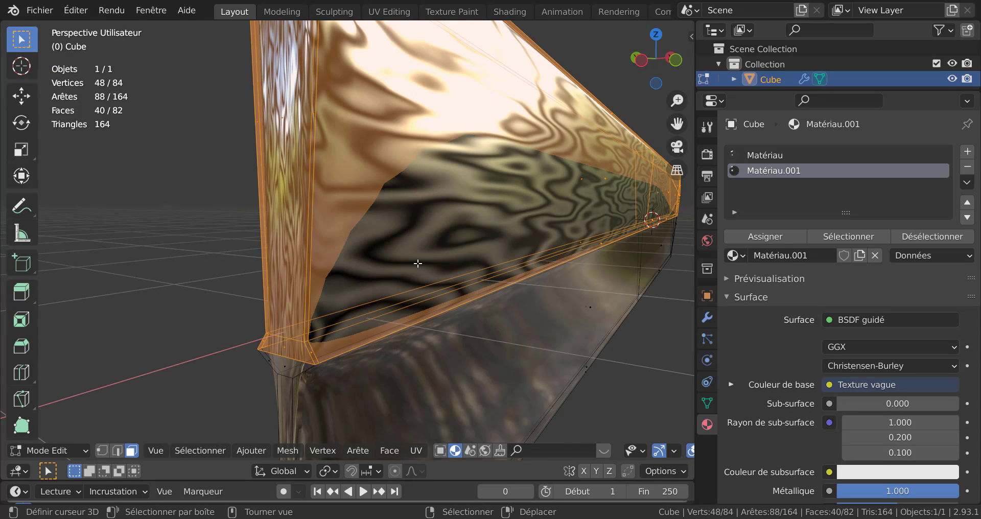
pyautogui.moveTo(418, 263); pyautogui.dragTo(412, 306, button='middle')
pyautogui.keyDown('alt'); pyautogui.click(390, 335); pyautogui.keyUp('alt')
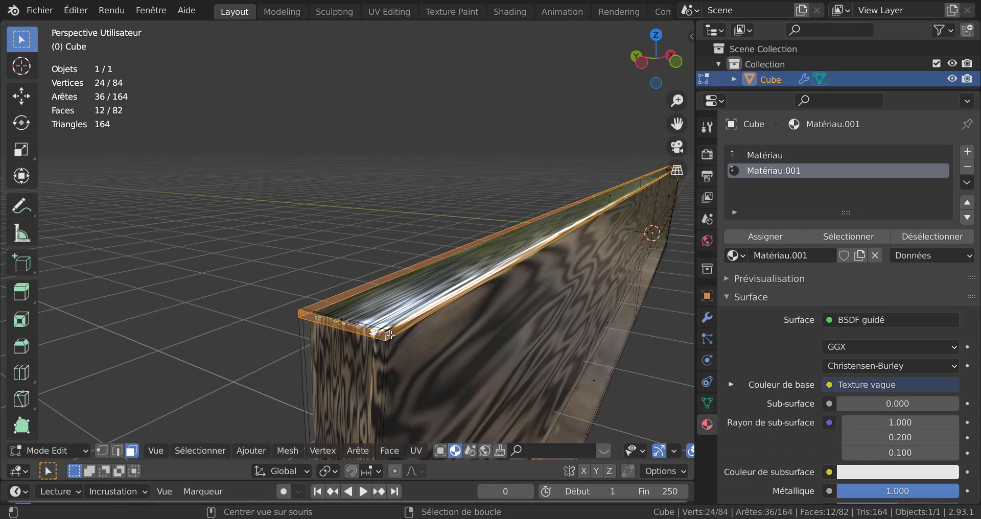
pyautogui.scroll(-3, 396, 322)
pyautogui.moveTo(396, 322); pyautogui.dragTo(408, 292, button='middle')
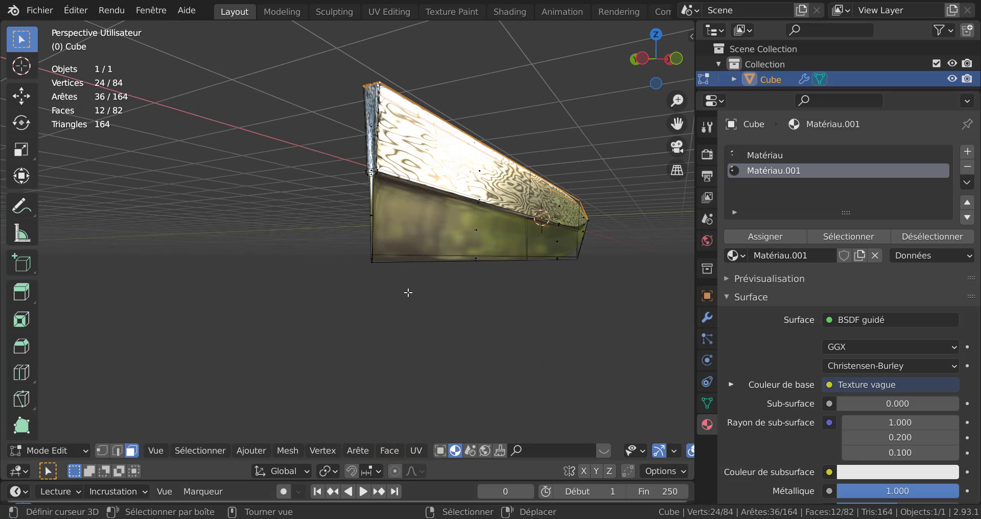
pyautogui.scroll(3, 409, 297)
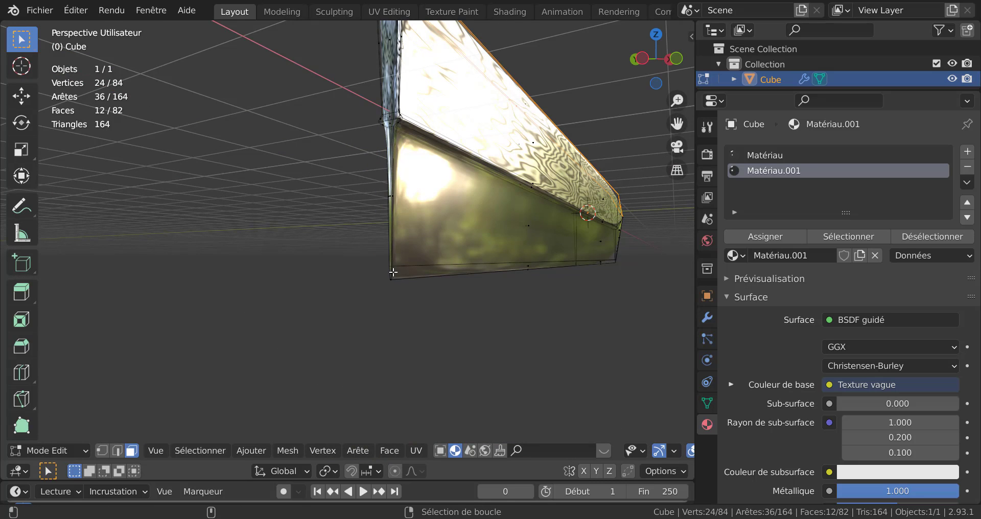
pyautogui.keyDown('alt'); pyautogui.keyDown('shift'); pyautogui.click(394, 271); pyautogui.keyUp('shift'); pyautogui.keyUp('alt')
pyautogui.scroll(-3, 418, 304)
pyautogui.moveTo(418, 304); pyautogui.dragTo(409, 329, button='middle')
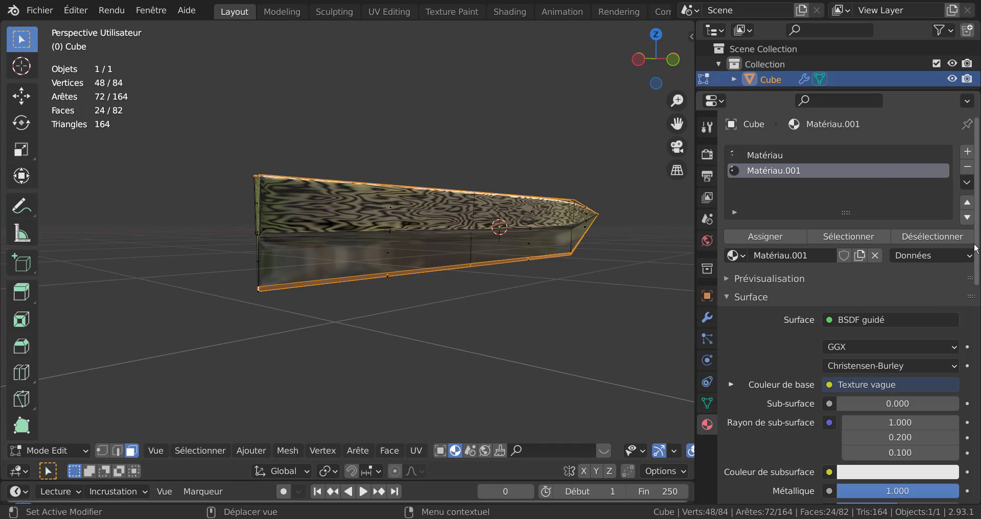
pyautogui.scroll(-5, 977, 245)
pyautogui.scroll(5, 977, 244)
pyautogui.moveTo(531, 315); pyautogui.dragTo(498, 297, button='middle')
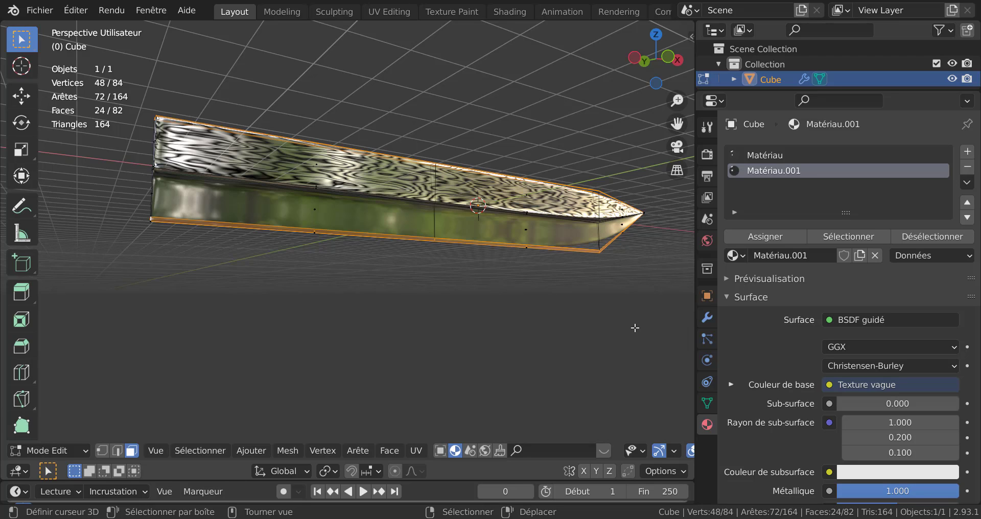
pyautogui.moveTo(577, 344); pyautogui.dragTo(555, 335, button='middle')
pyautogui.moveTo(529, 335); pyautogui.dragTo(508, 333, button='middle')
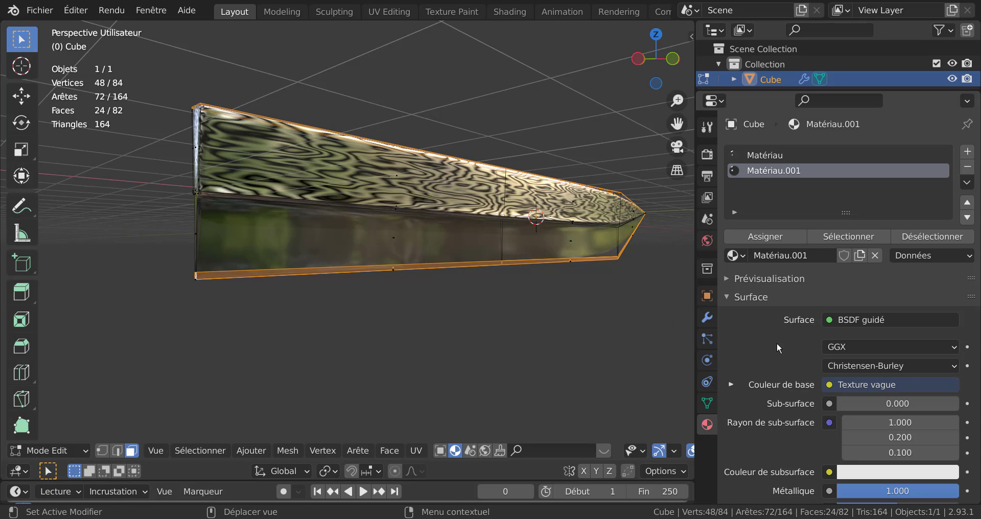
pyautogui.scroll(-5, 767, 348)
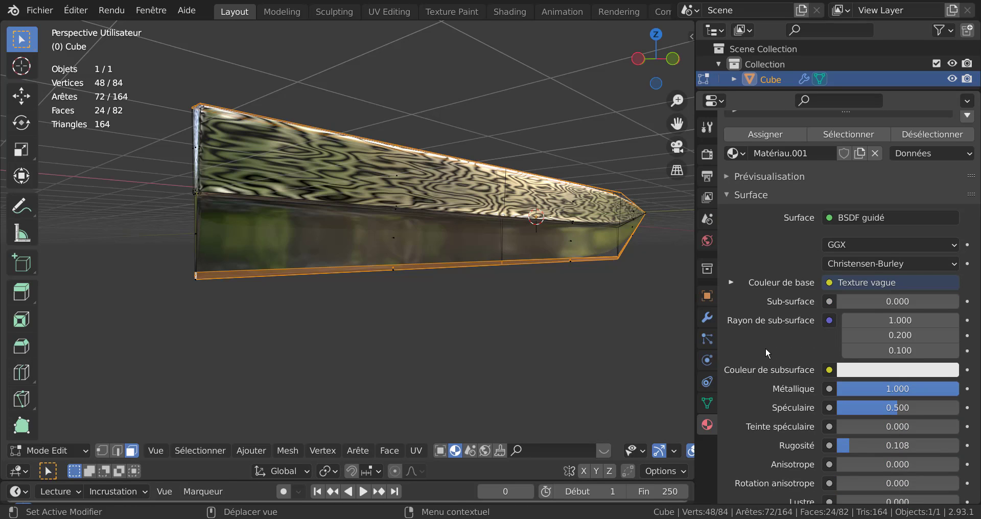
pyautogui.scroll(5, 765, 347)
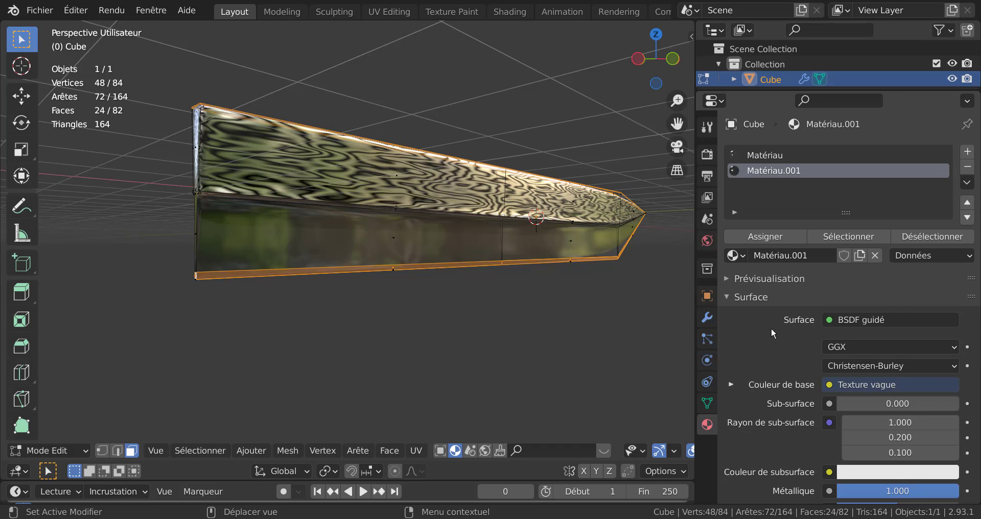
# - Add a third material with a dark grey Couleur de base of value 0.079 and assign it to the selected faces
pyautogui.click(967, 151)
pyautogui.click(819, 256)
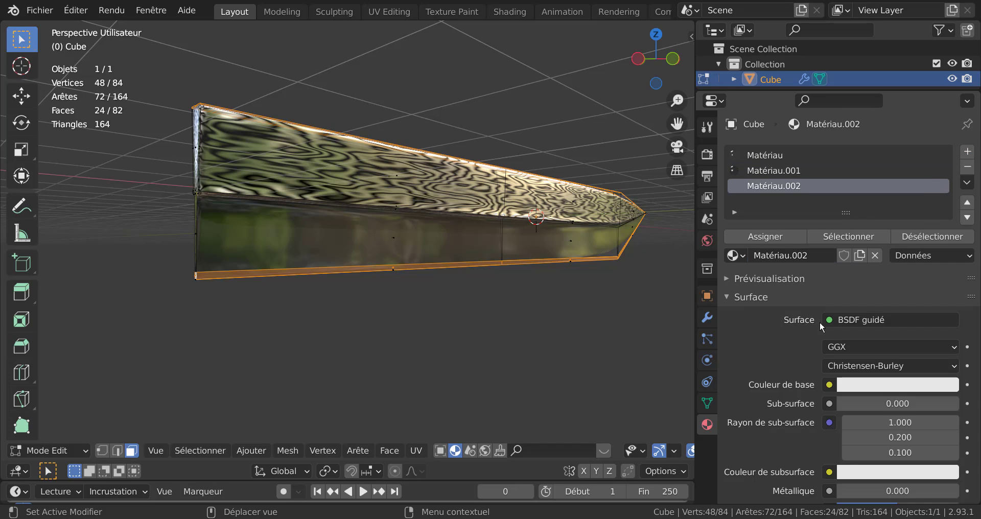
pyautogui.click(892, 389)
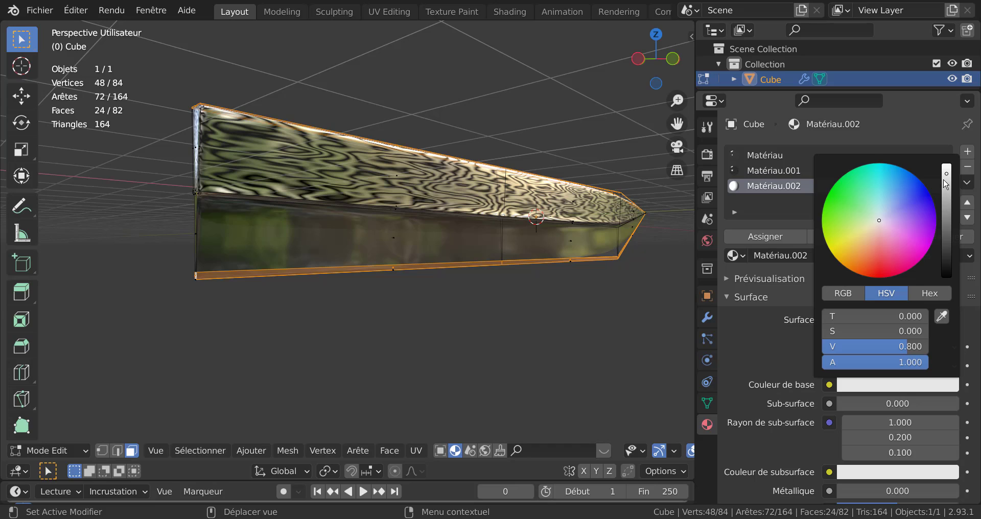
pyautogui.moveTo(946, 185); pyautogui.dragTo(946, 269)
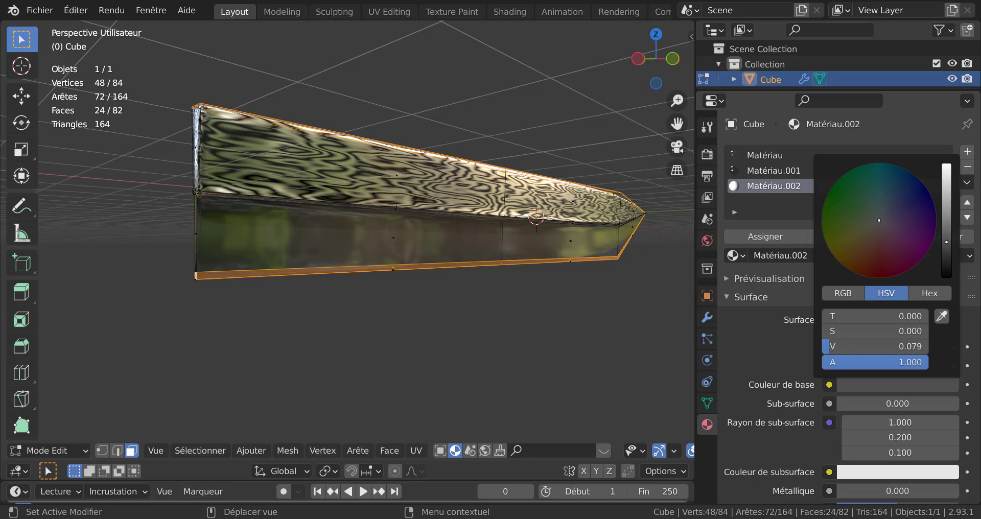
pyautogui.click(777, 239)
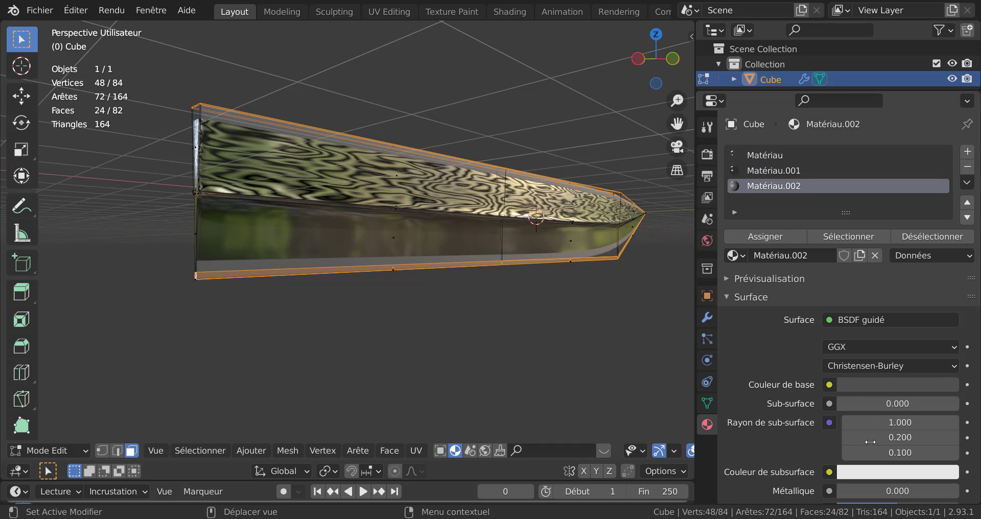
# - Darken the new material's Couleur de subsurface to almost black
pyautogui.scroll(-5, 872, 409)
pyautogui.click(890, 369)
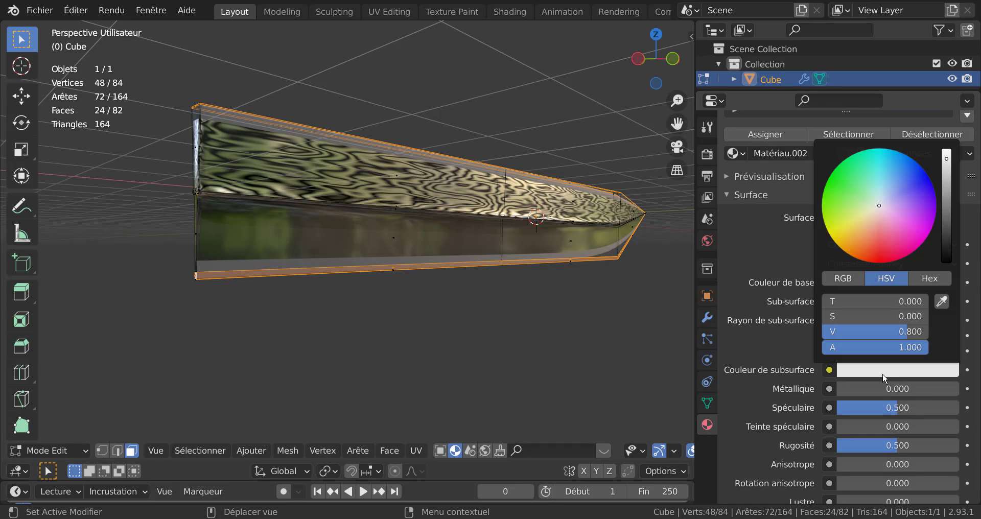
pyautogui.moveTo(946, 161); pyautogui.dragTo(946, 247)
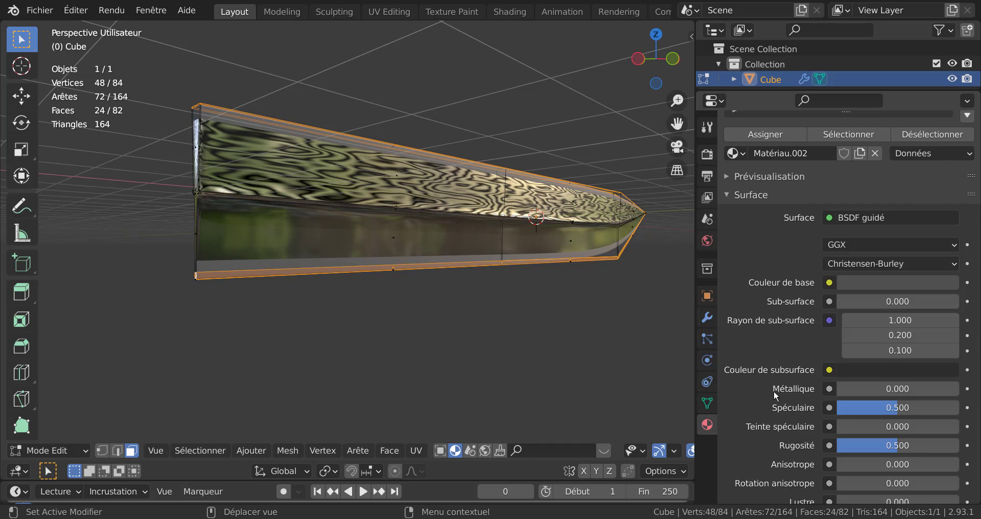
# - Change the new material's Couleur de base to black and set its Métallique to 1.000
pyautogui.scroll(-3, 774, 391)
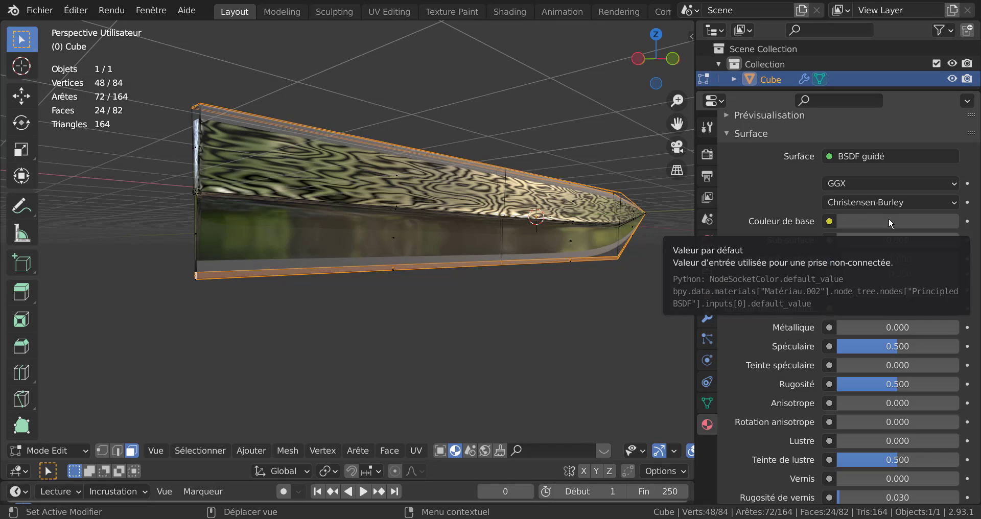
pyautogui.click(865, 222)
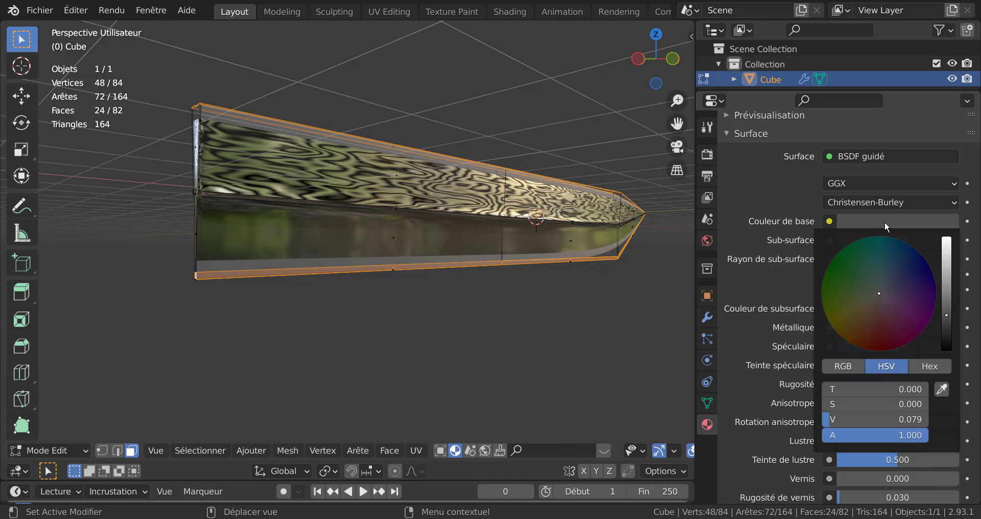
pyautogui.moveTo(945, 310); pyautogui.dragTo(946, 351)
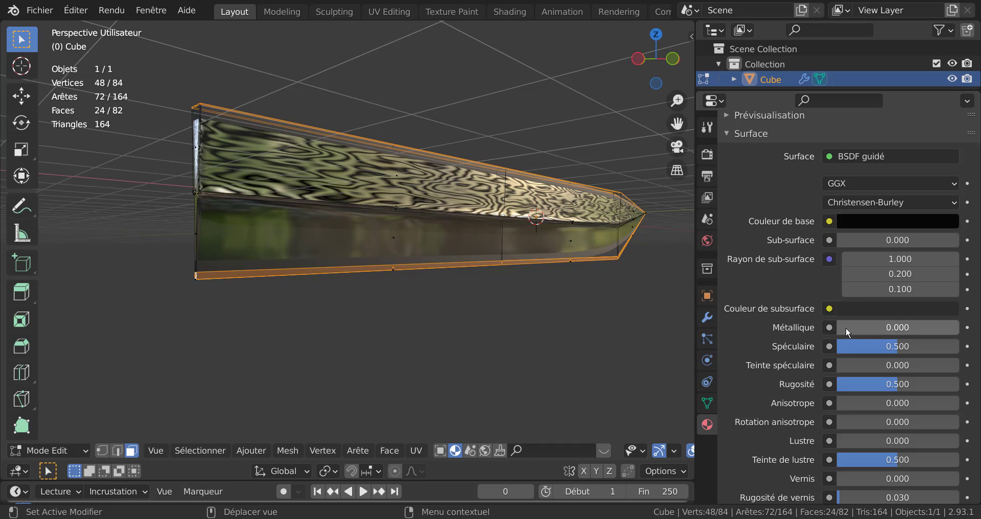
pyautogui.moveTo(847, 327); pyautogui.dragTo(971, 327)
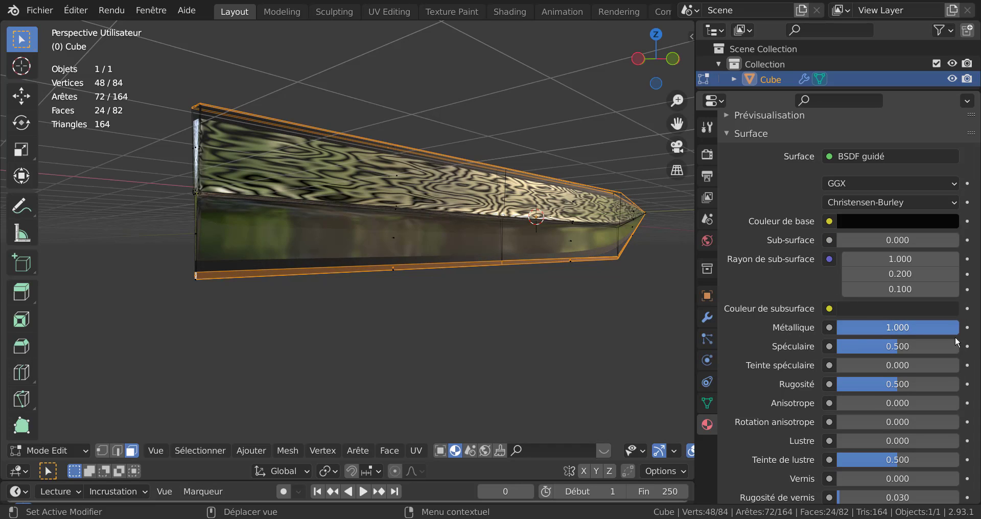
# - Set the black metallic material's Rugosité to 0.175
pyautogui.moveTo(897, 386); pyautogui.dragTo(859, 385)
pyautogui.moveTo(605, 332); pyautogui.dragTo(342, 324, button='middle')
pyautogui.scroll(-2, 439, 302)
pyautogui.scroll(2, 335, 341)
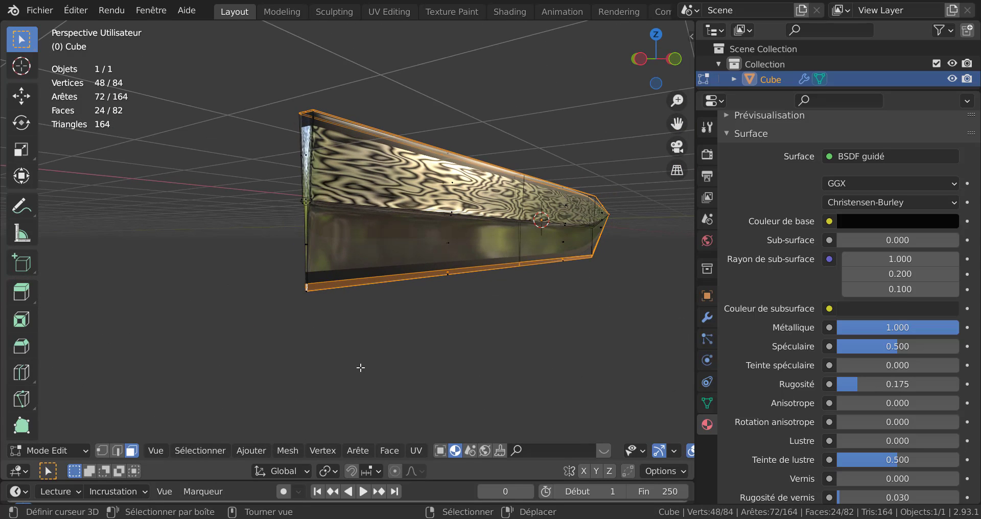
pyautogui.press('Tab')
pyautogui.press('Tab')
# - Add a lengthwise loop cut on the polished lower part of the blade and slide it down close to the black cutting edge
pyautogui.scroll(2, 316, 289)
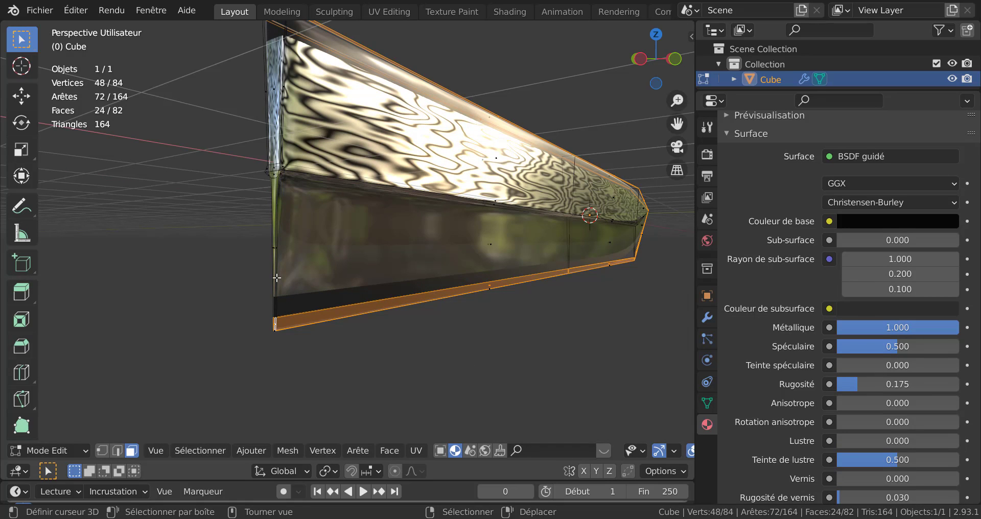
pyautogui.hotkey('ctrl', 'r')
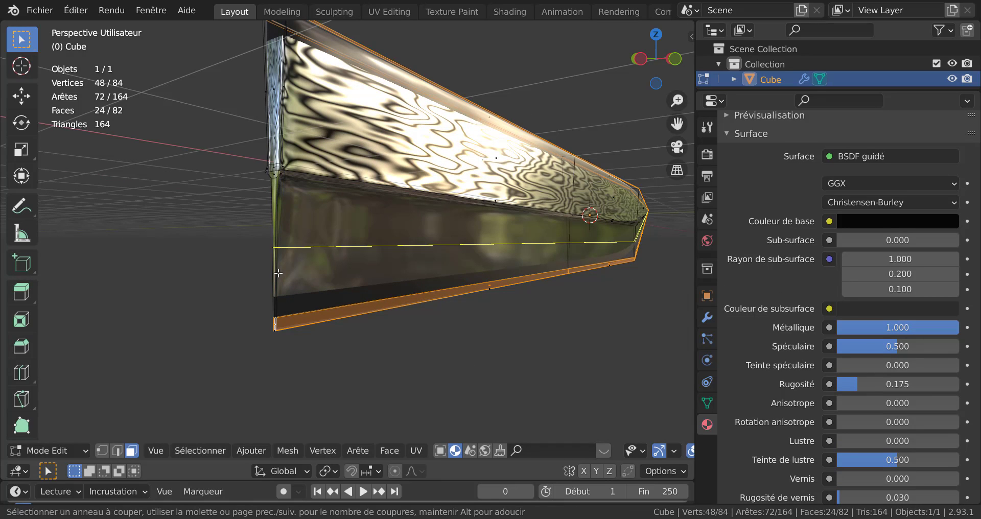
pyautogui.click(279, 274)
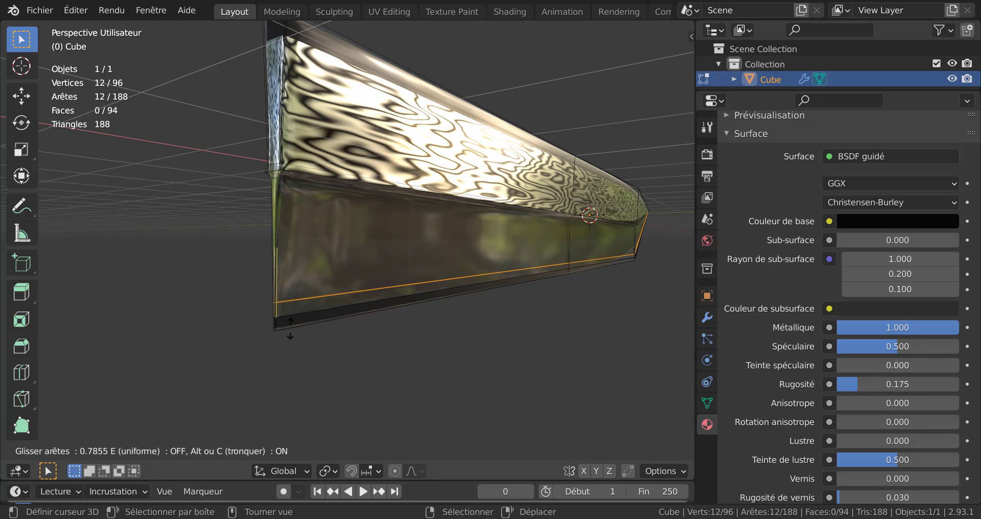
pyautogui.click(317, 329)
pyautogui.press('Tab')
# - Add a lengthwise loop cut through the wave-patterned upper part of the blade and slide it up towards the spine
pyautogui.scroll(-3, 339, 305)
pyautogui.moveTo(338, 306); pyautogui.dragTo(378, 300, button='middle')
pyautogui.scroll(3, 382, 247)
pyautogui.press('Tab')
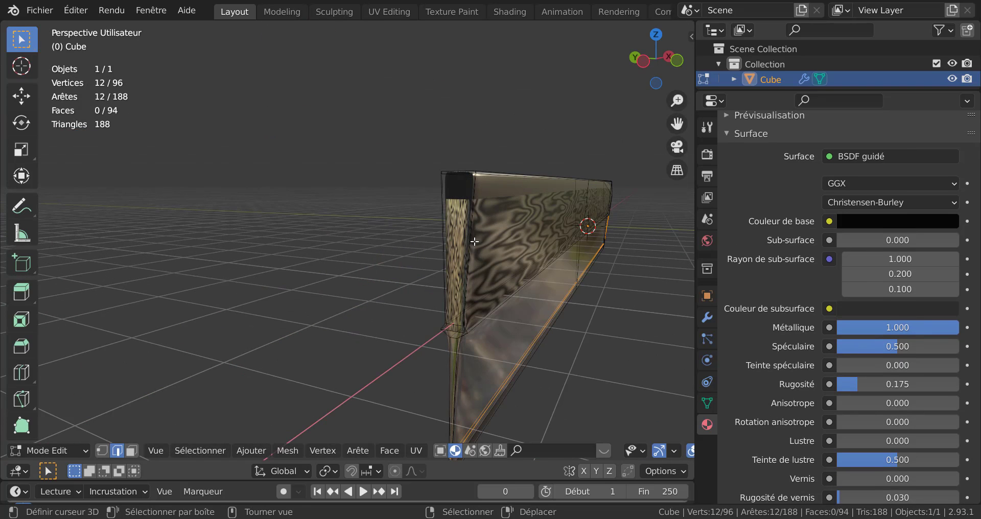
pyautogui.hotkey('ctrl', 'r')
pyautogui.click(470, 243)
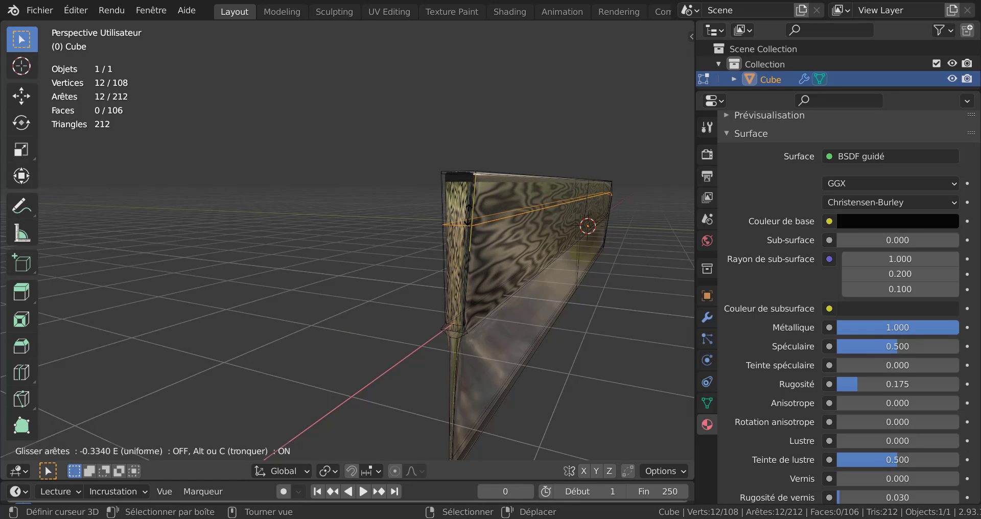
pyautogui.click(468, 210)
pyautogui.press('Tab')
# - Deselect the blade, switch to the front orthographic view and widen the 3D viewport
pyautogui.moveTo(522, 266); pyautogui.dragTo(417, 213, button='middle')
pyautogui.scroll(-4, 346, 255)
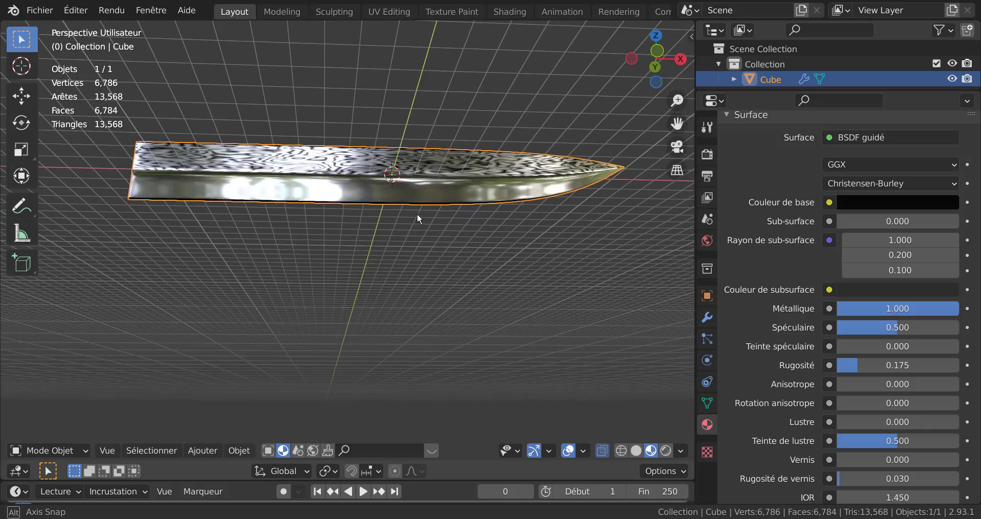
pyautogui.click(471, 270)
pyautogui.moveTo(471, 270); pyautogui.dragTo(434, 341, button='middle')
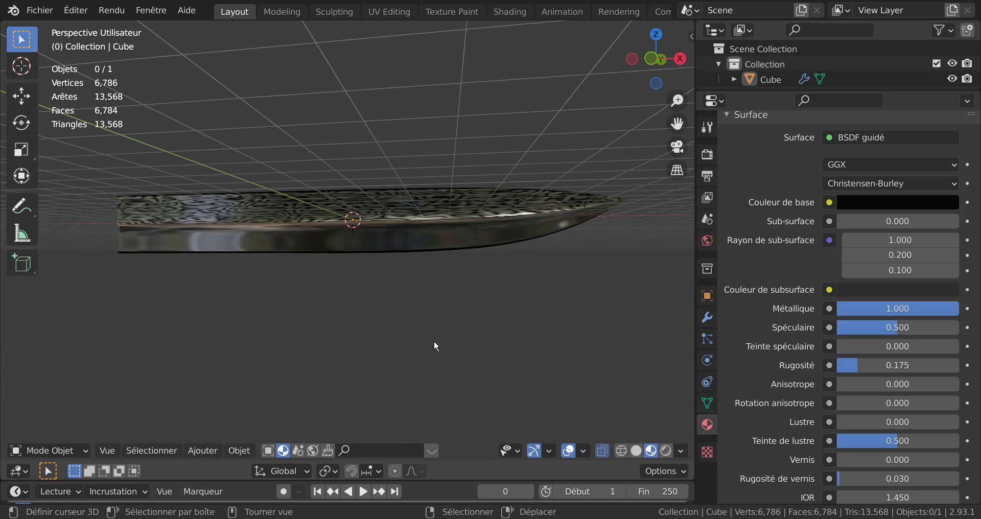
pyautogui.press('KP_1')
pyautogui.scroll(4, 457, 349)
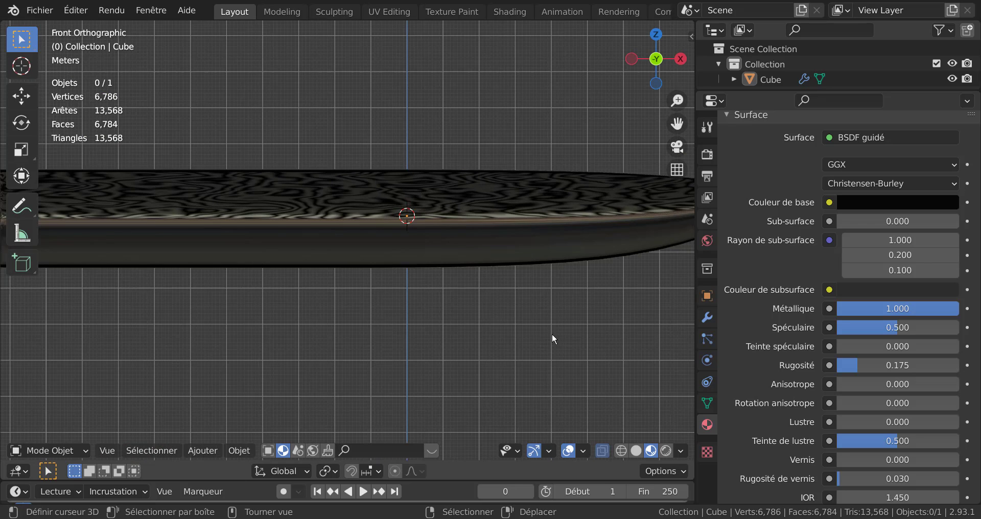
pyautogui.scroll(-2, 657, 320)
pyautogui.moveTo(695, 291); pyautogui.dragTo(819, 283)
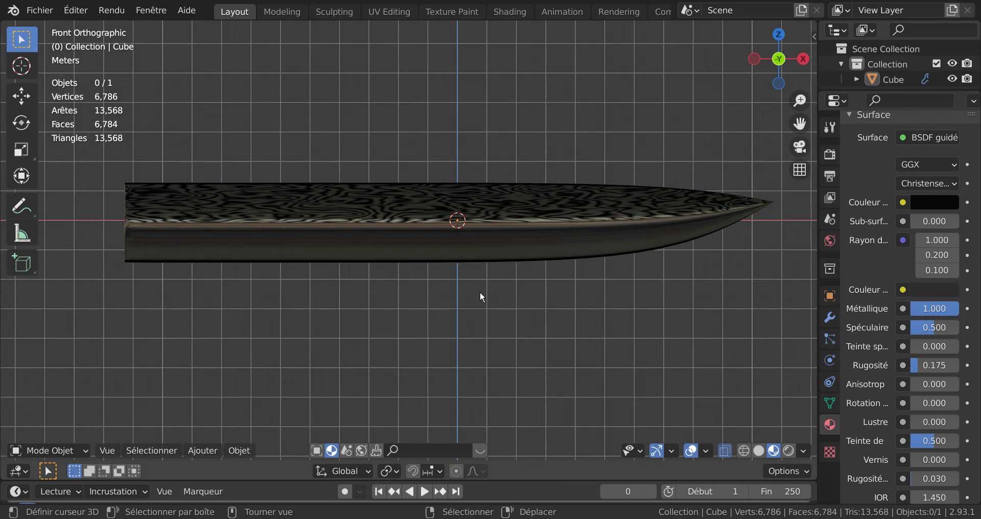
# - In Edit mode, select the vertical edge loop near the blade's middle and raise it along Z so the blade arches upward
pyautogui.press('Tab')
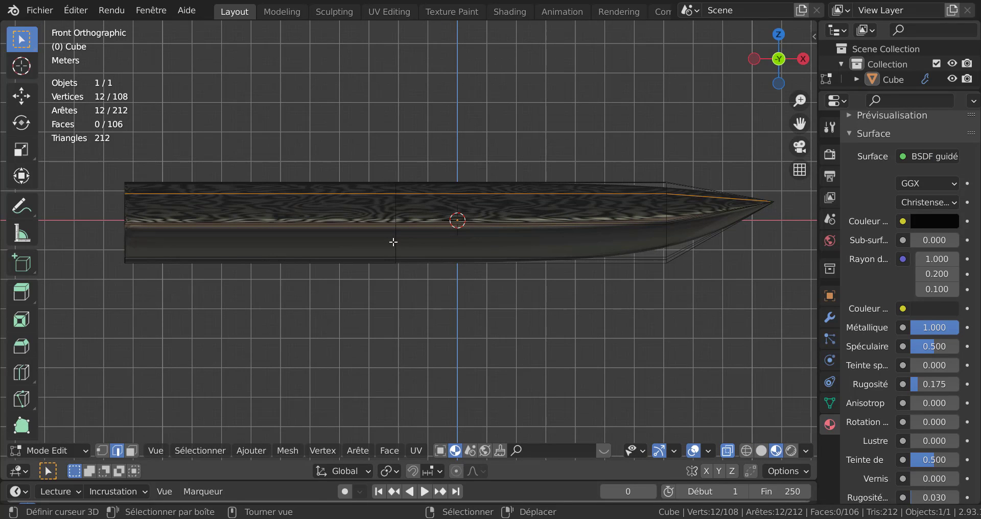
pyautogui.scroll(2, 398, 248)
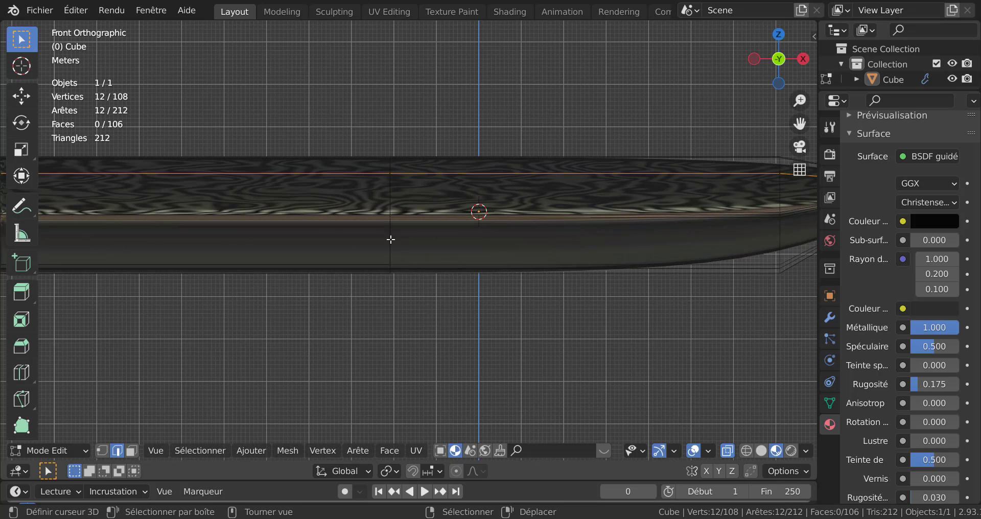
pyautogui.keyDown('alt'); pyautogui.click(391, 238); pyautogui.keyUp('alt')
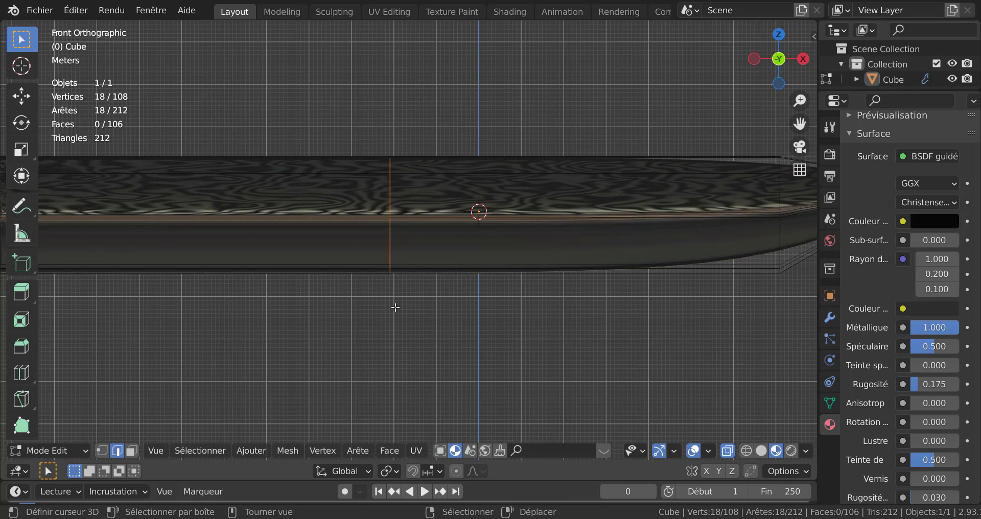
pyautogui.scroll(-3, 407, 317)
pyautogui.press('g')
pyautogui.press('z')
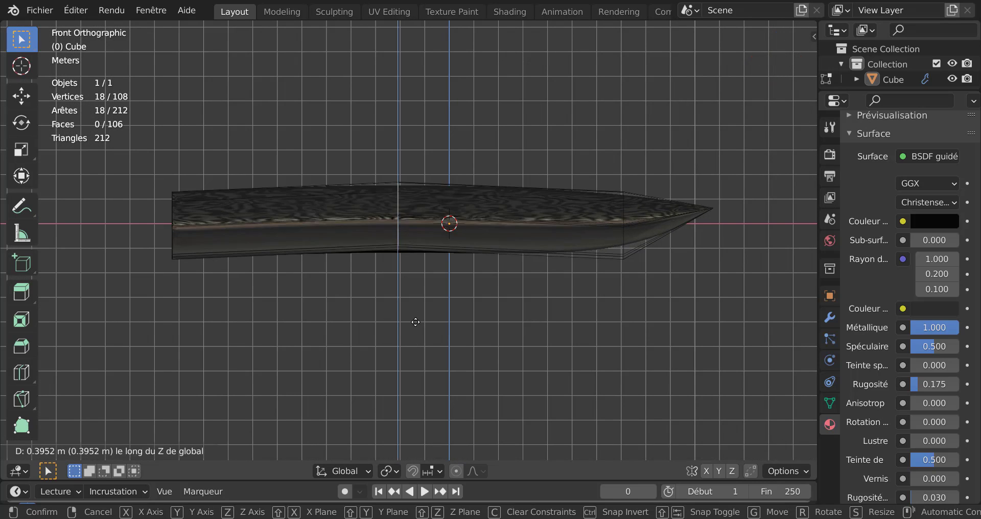
pyautogui.click(409, 268)
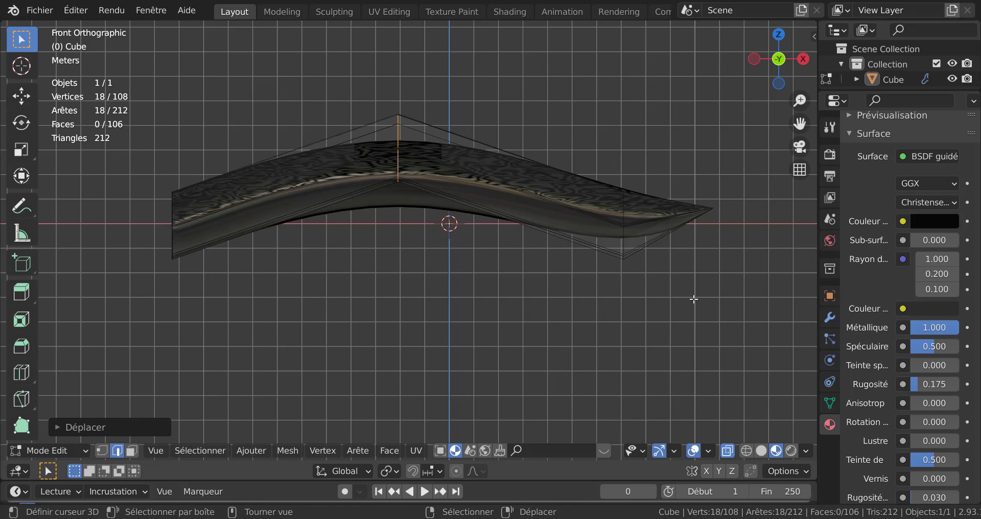
# - Turn to a close perspective view of the blade's tip and switch the viewport to solid shading
pyautogui.moveTo(675, 311); pyautogui.dragTo(504, 326, button='middle')
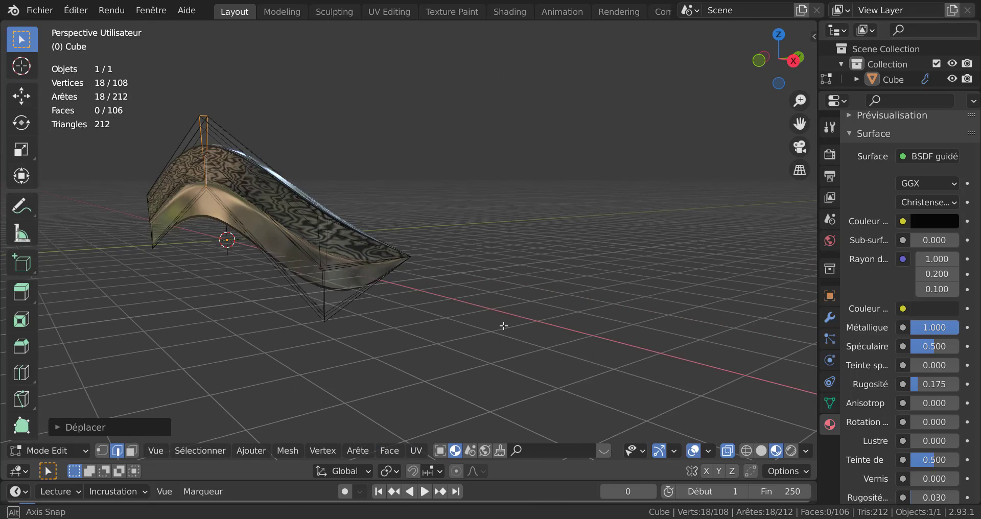
pyautogui.scroll(6, 504, 325)
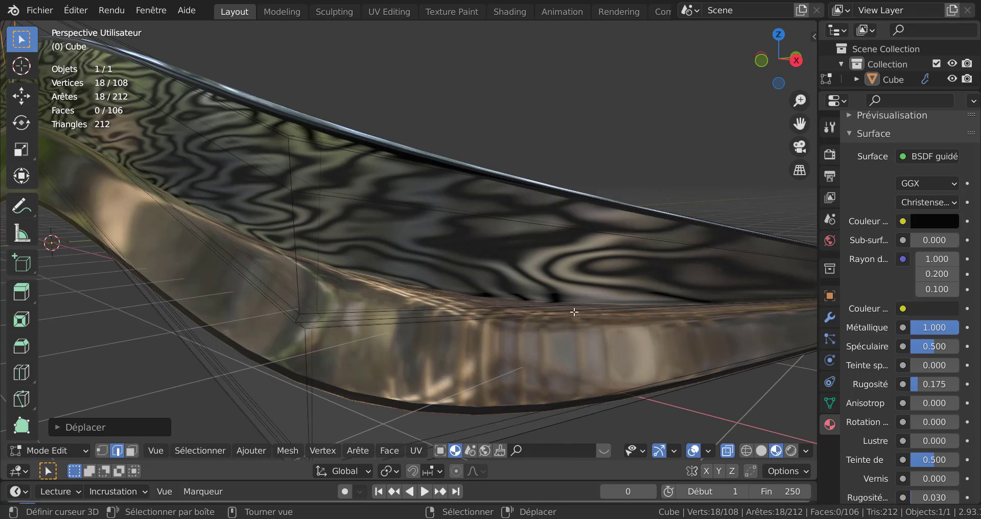
pyautogui.moveTo(658, 275); pyautogui.dragTo(589, 254, button='middle')
pyautogui.scroll(4, 633, 271)
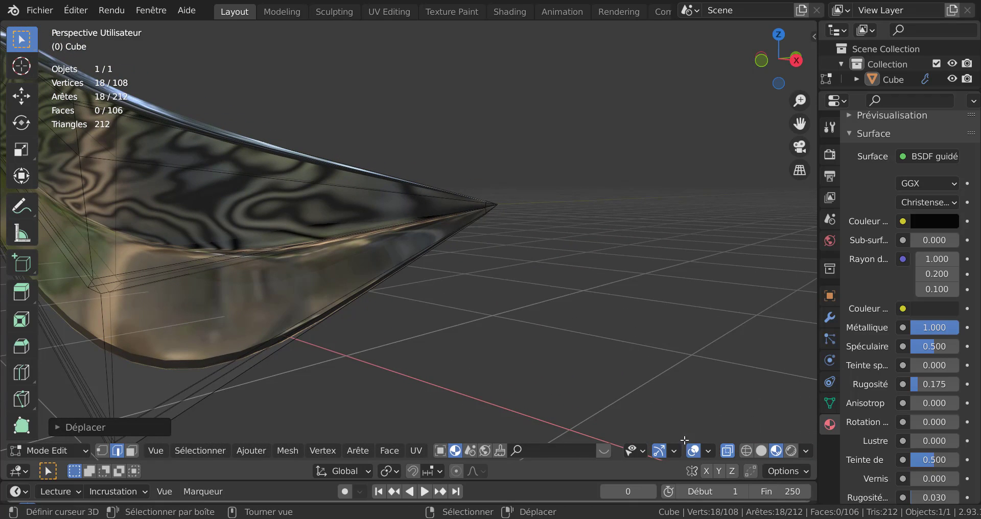
pyautogui.click(761, 451)
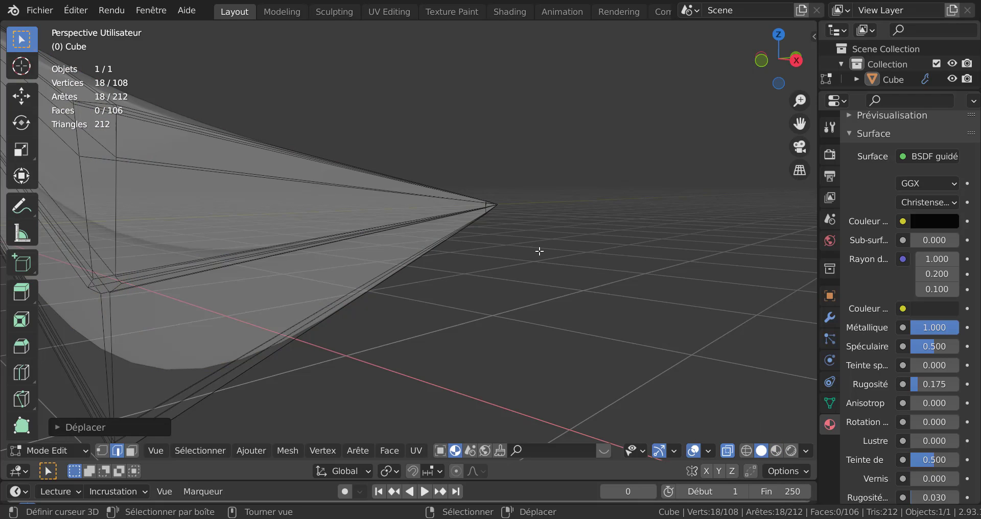
# - Select the small vertical edge loop just behind the blade's tip and slide it closer to the point
pyautogui.scroll(1, 539, 251)
pyautogui.scroll(-1, 540, 251)
pyautogui.keyDown('alt'); pyautogui.rightClick(486, 204); pyautogui.keyUp('alt')
pyautogui.hotkey('alt', 'a')
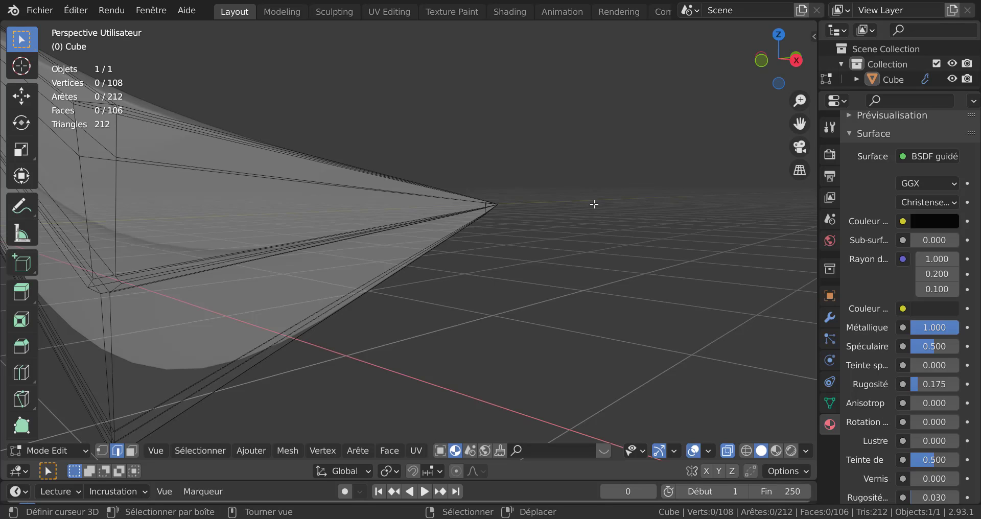
pyautogui.keyDown('alt'); pyautogui.click(487, 204); pyautogui.keyUp('alt')
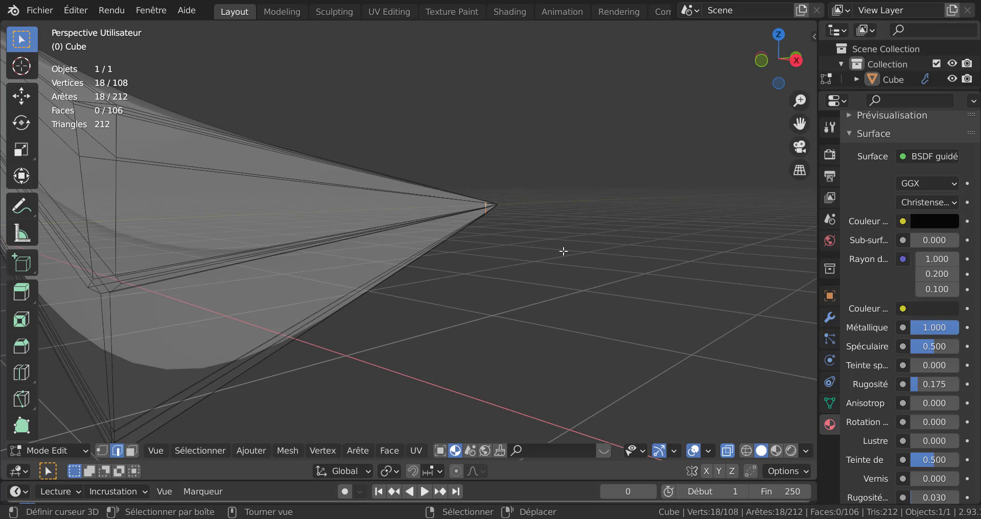
pyautogui.keyDown('ctrl'); pyautogui.moveTo(587, 268); pyautogui.dragTo(587, 257, button='middle'); pyautogui.keyUp('ctrl')
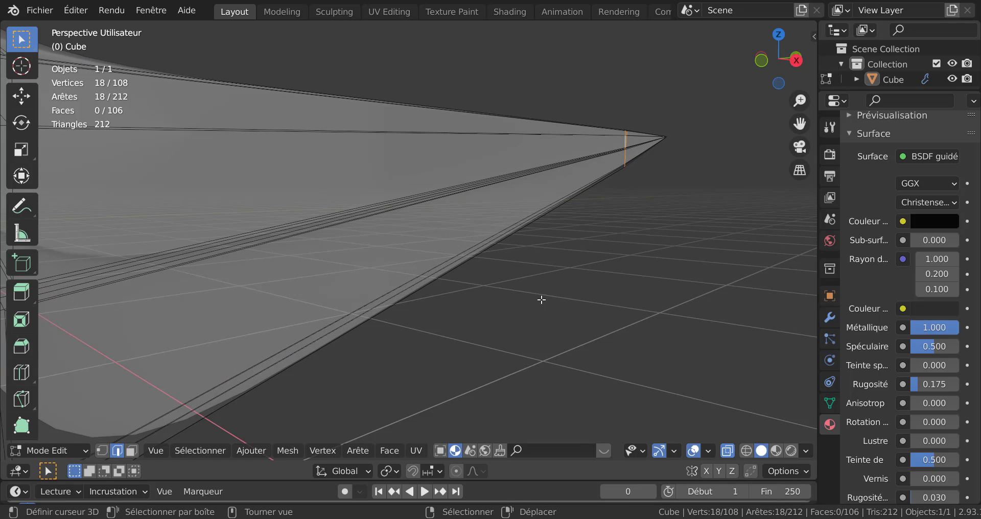
pyautogui.press('g')
pyautogui.press('g')
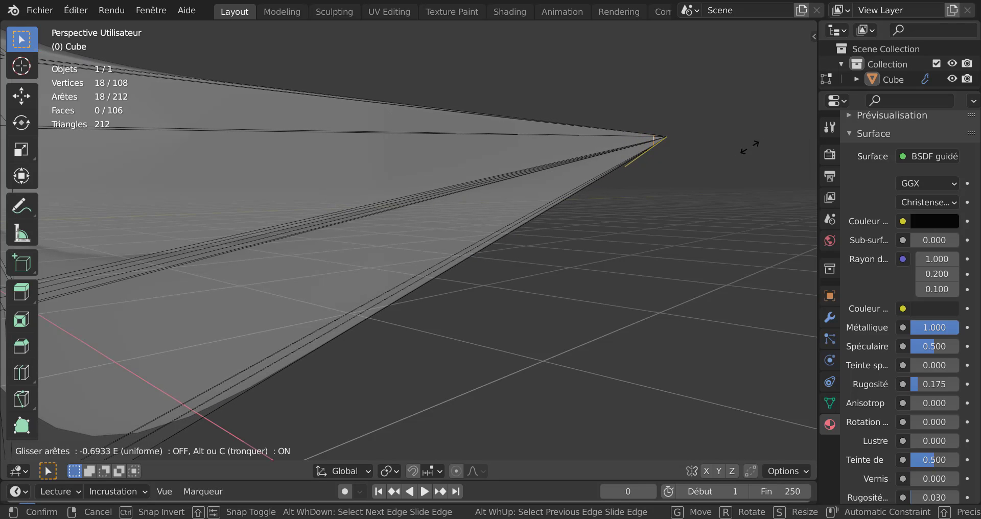
pyautogui.click(731, 156)
pyautogui.moveTo(609, 235); pyautogui.dragTo(499, 228, button='middle')
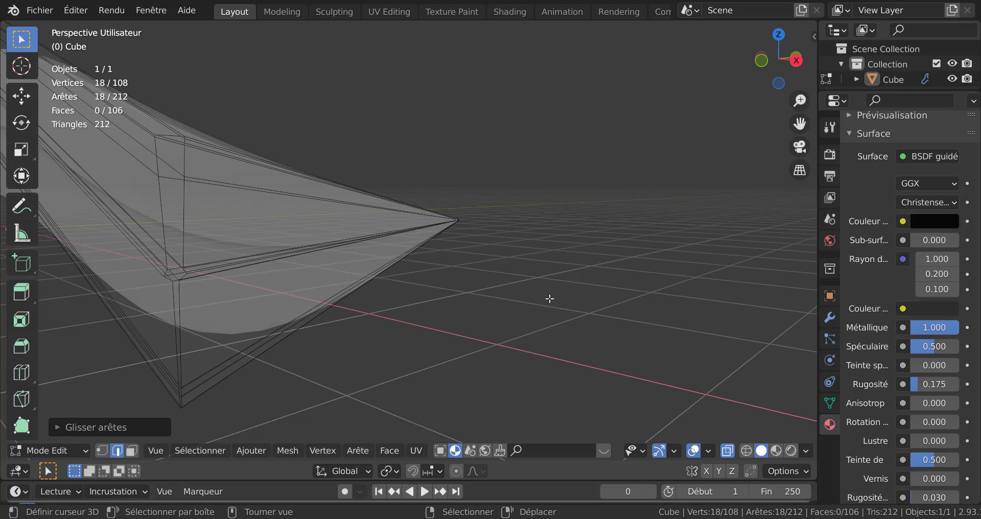
# - Select the whole mesh and try to merge its vertices by distance
pyautogui.press('a')
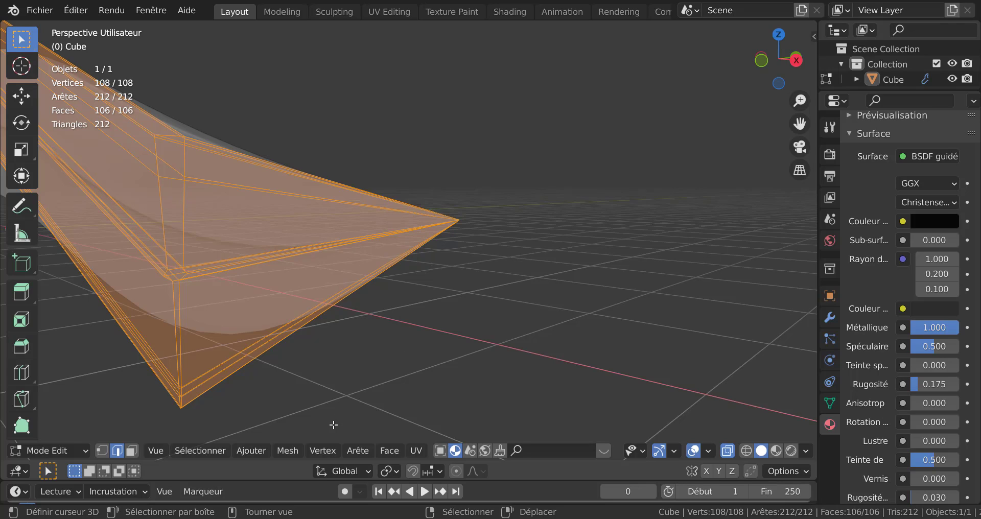
pyautogui.click(358, 451)
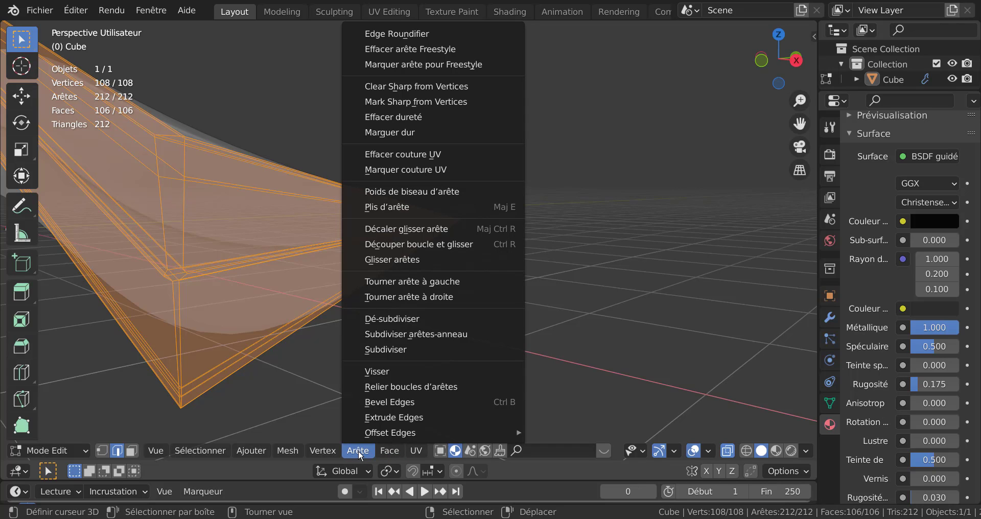
pyautogui.moveTo(327, 453)
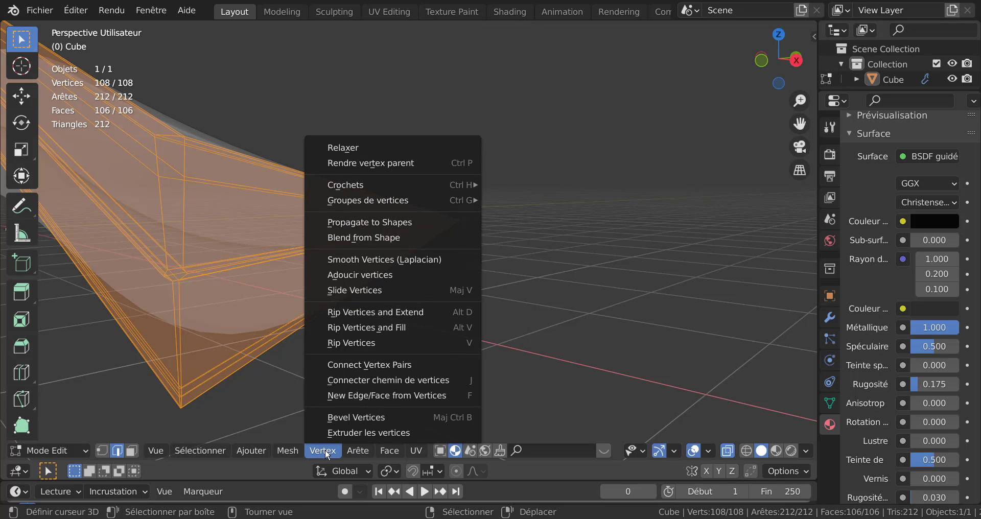
pyautogui.moveTo(279, 452)
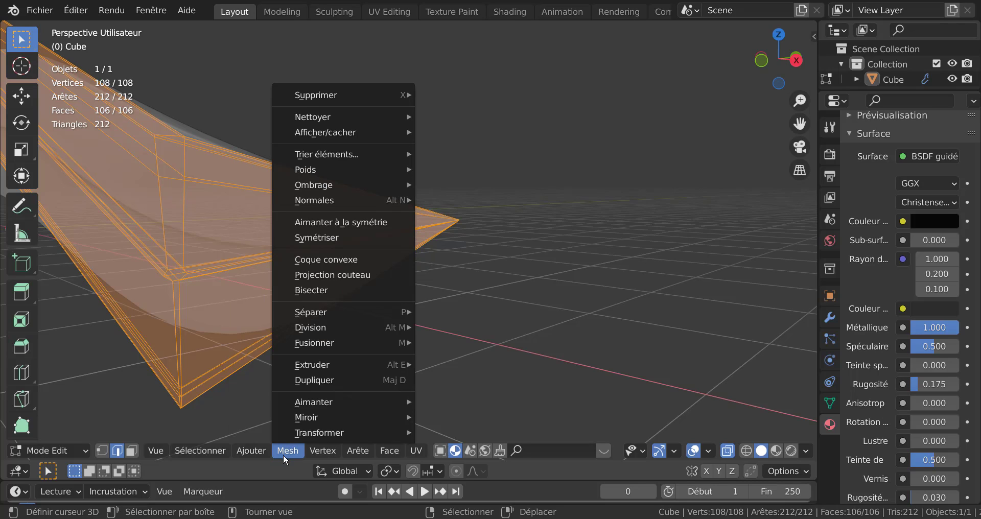
pyautogui.moveTo(318, 347)
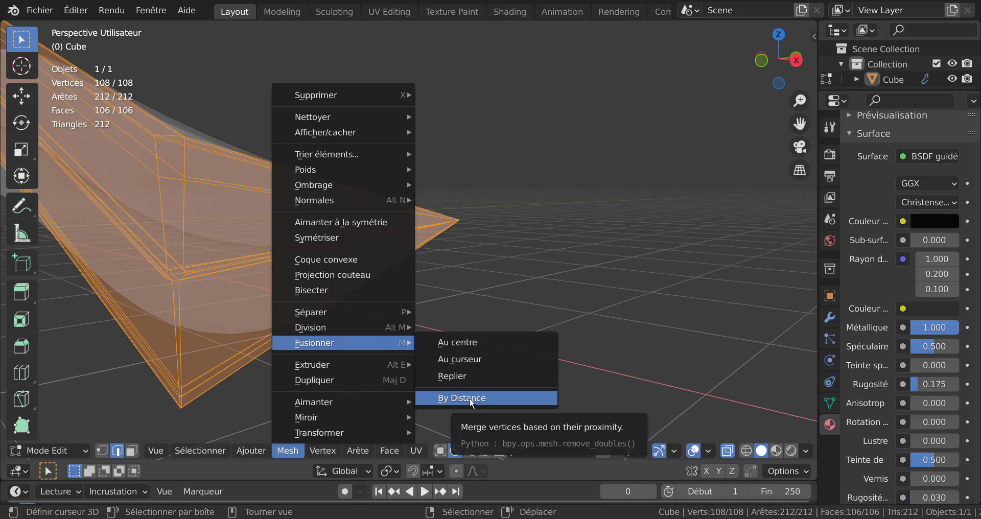
pyautogui.click(470, 398)
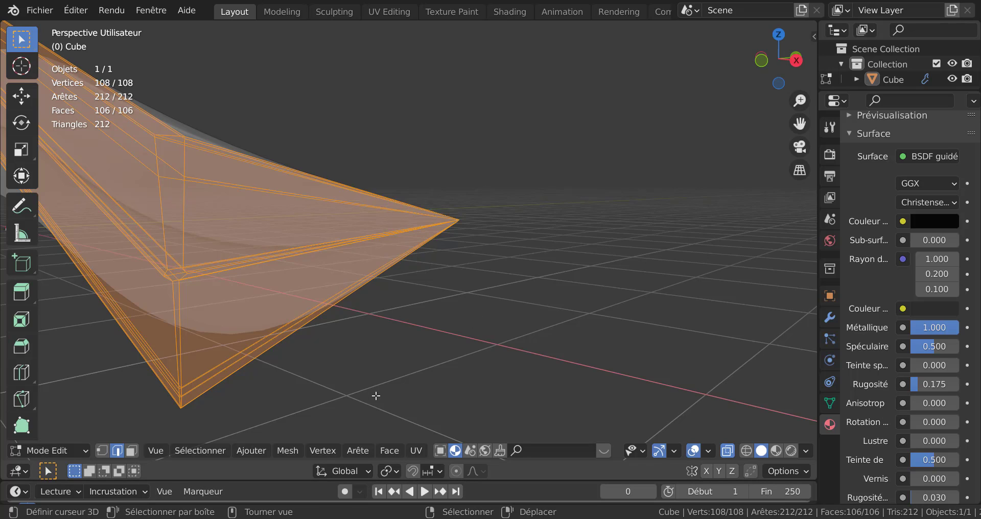
# - Merge the vertices of the fully selected blade mesh by distance
pyautogui.click(386, 452)
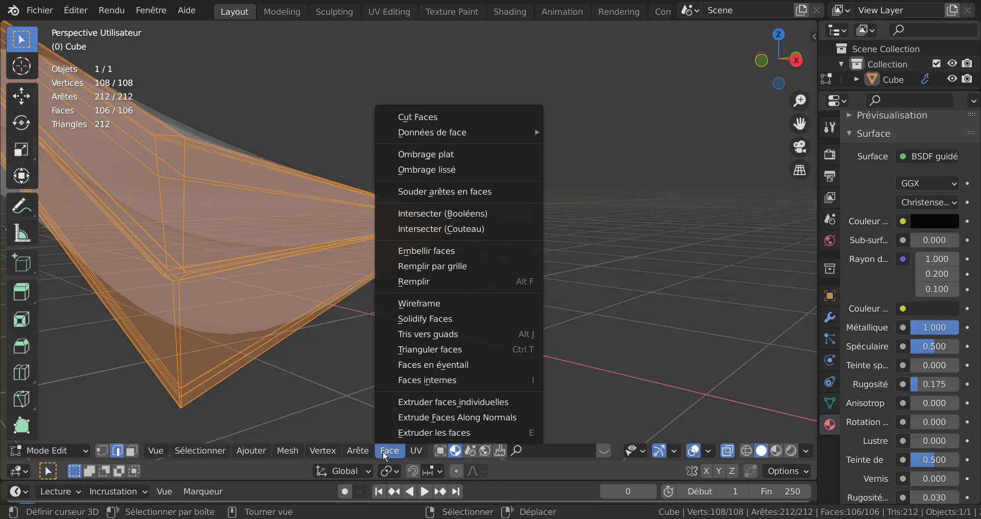
pyautogui.moveTo(288, 452)
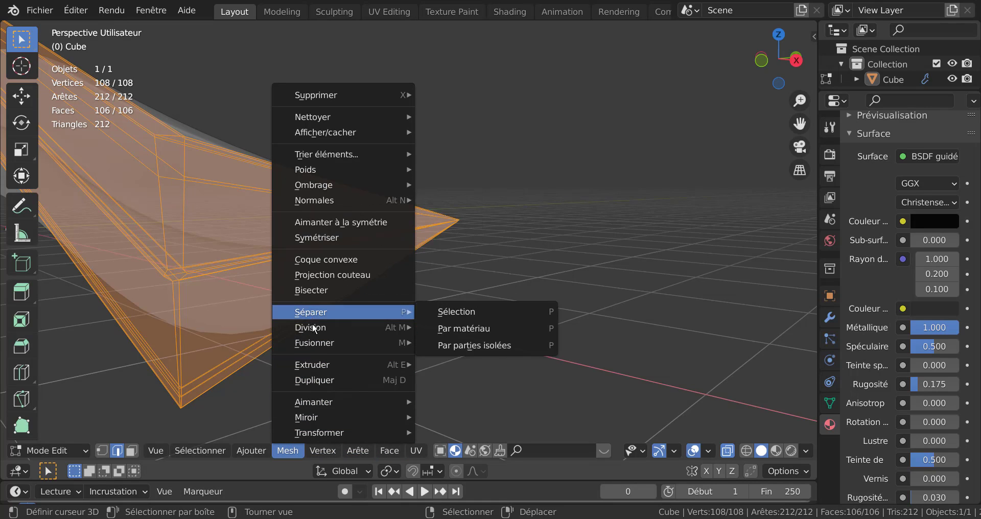
pyautogui.moveTo(311, 326)
pyautogui.moveTo(317, 399)
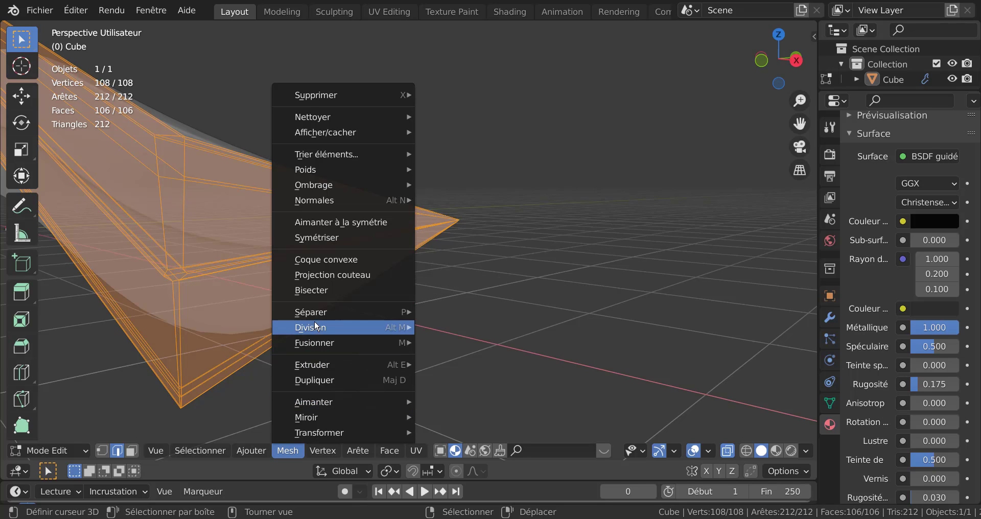
pyautogui.moveTo(314, 342)
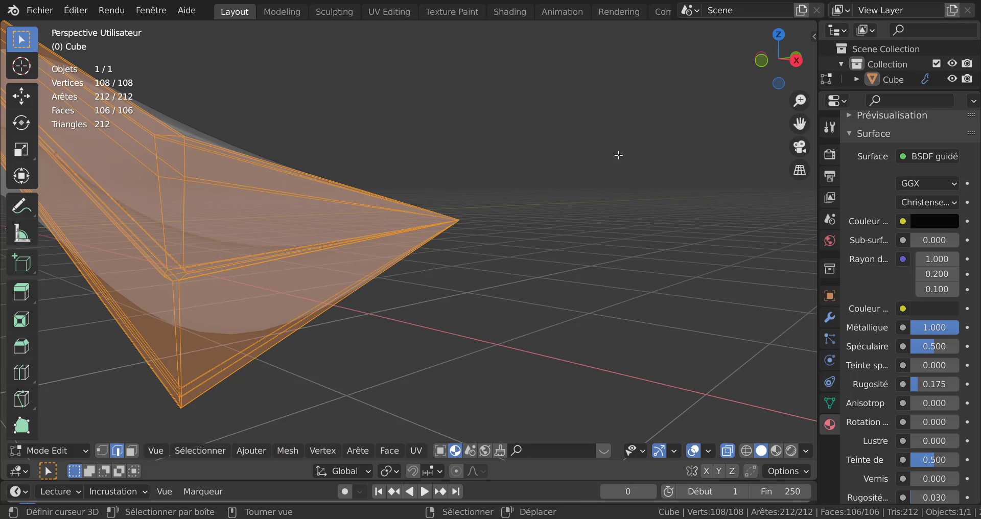
pyautogui.press('m')
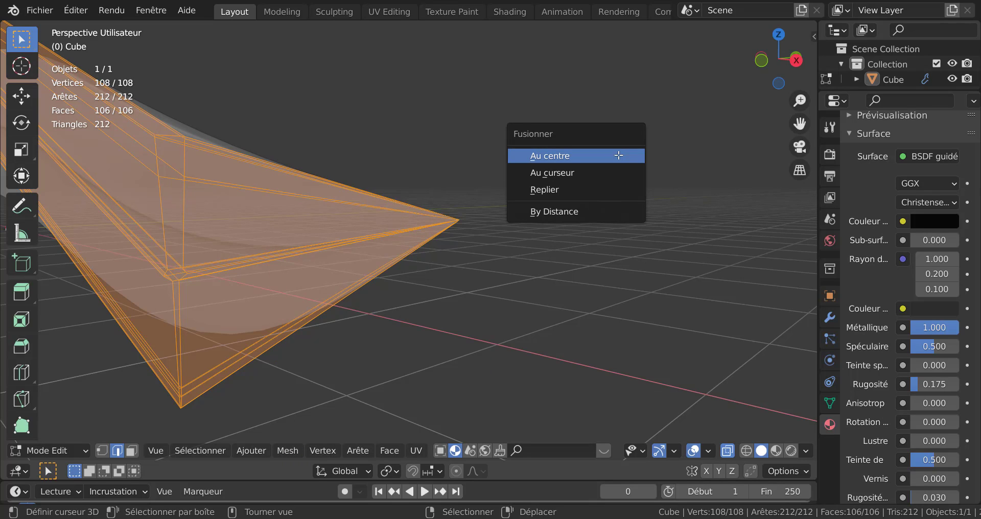
pyautogui.click(559, 210)
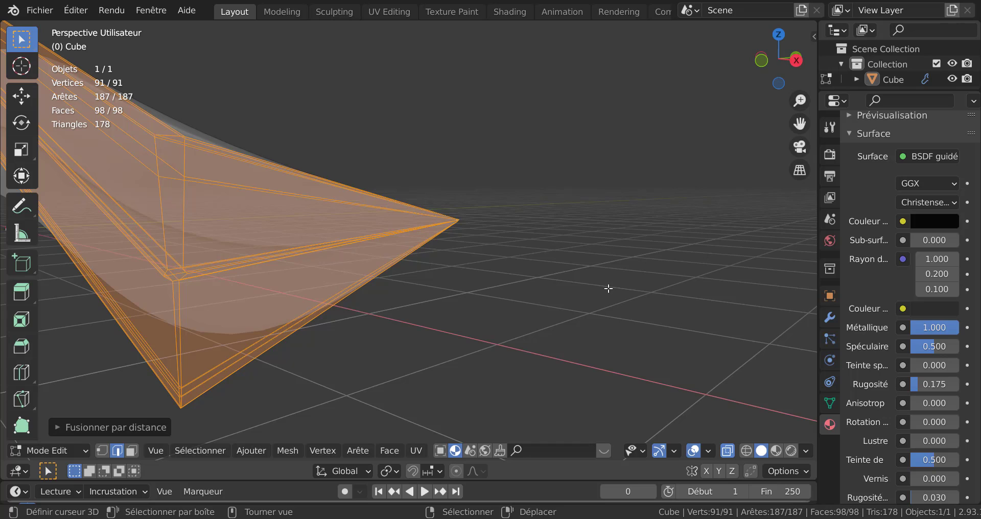
# - In front view, select the vertical edge loop behind the blade's tip and lower it slightly along Z
pyautogui.keyDown('ctrl'); pyautogui.moveTo(608, 288); pyautogui.dragTo(611, 263, button='middle'); pyautogui.keyUp('ctrl')
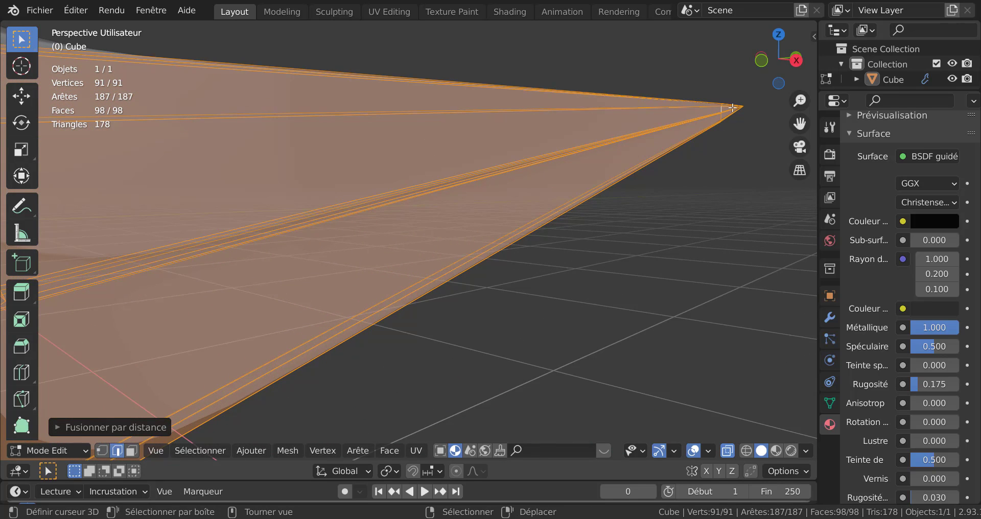
pyautogui.scroll(-7, 692, 169)
pyautogui.moveTo(466, 291); pyautogui.dragTo(515, 322, button='middle')
pyautogui.scroll(1, 514, 320)
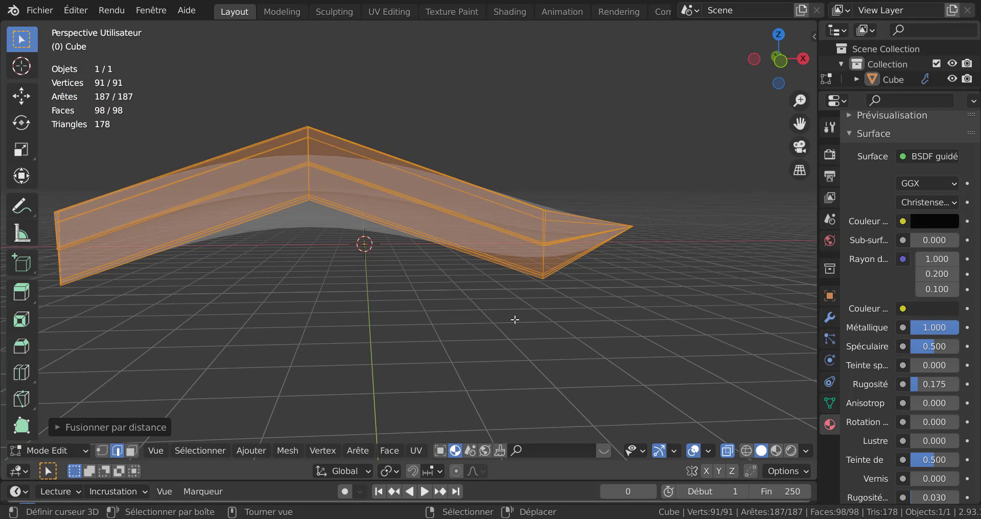
pyautogui.press('KP_1')
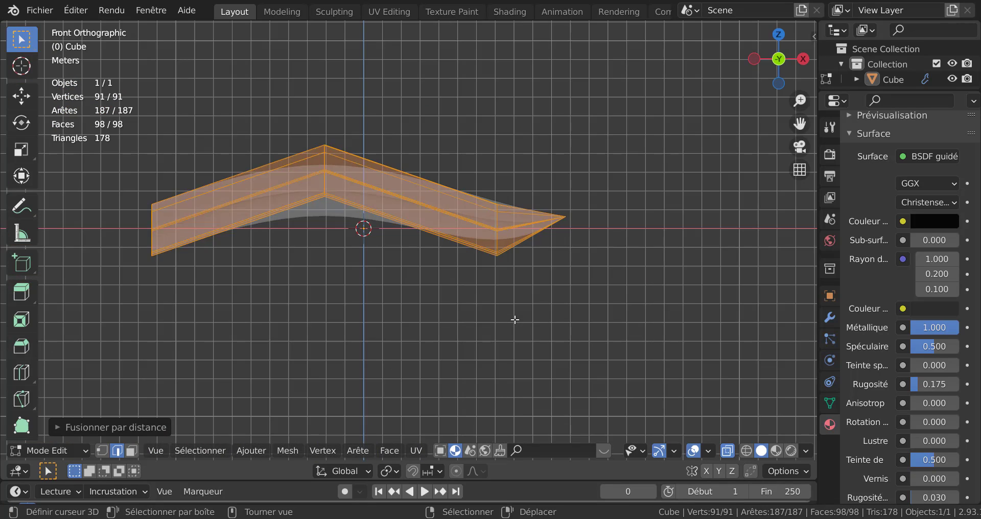
pyautogui.scroll(3, 514, 319)
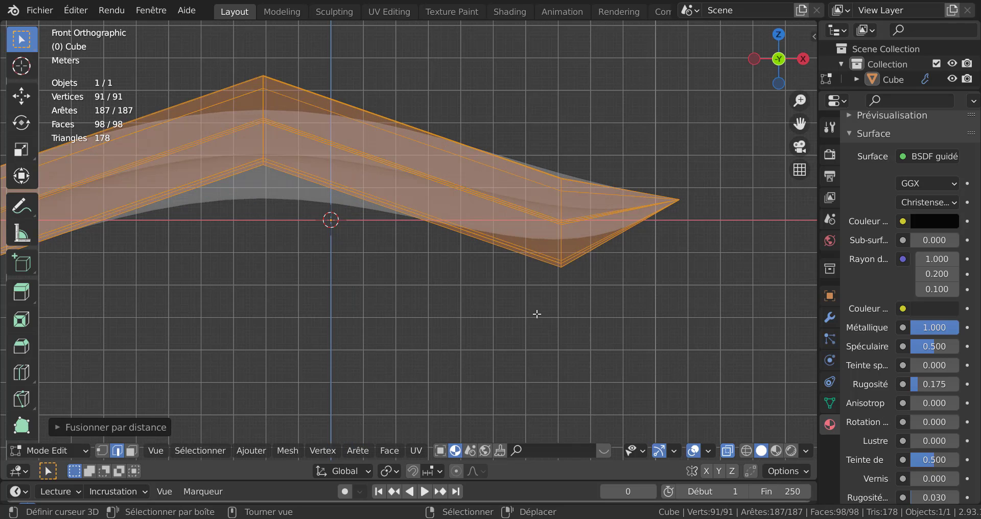
pyautogui.keyDown('alt'); pyautogui.click(560, 240); pyautogui.keyUp('alt')
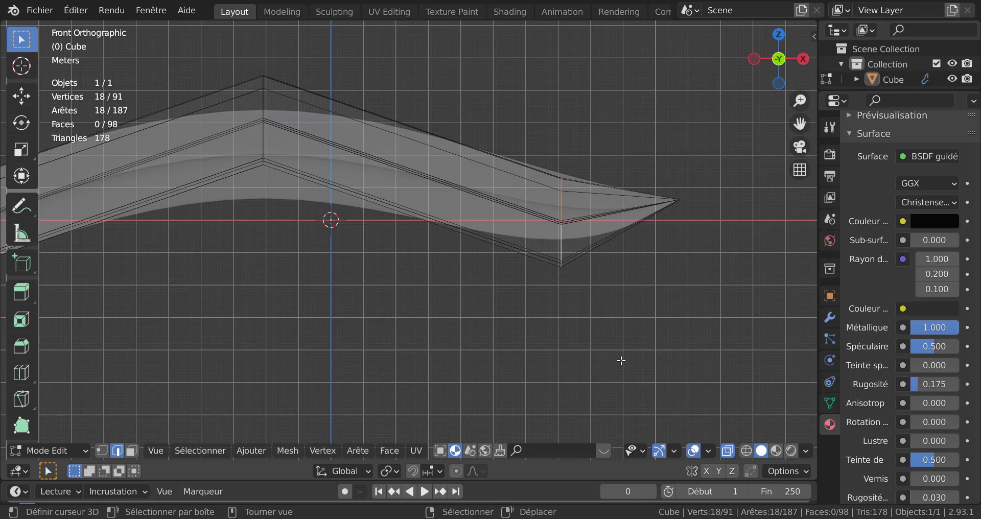
pyautogui.press('g')
pyautogui.press('z')
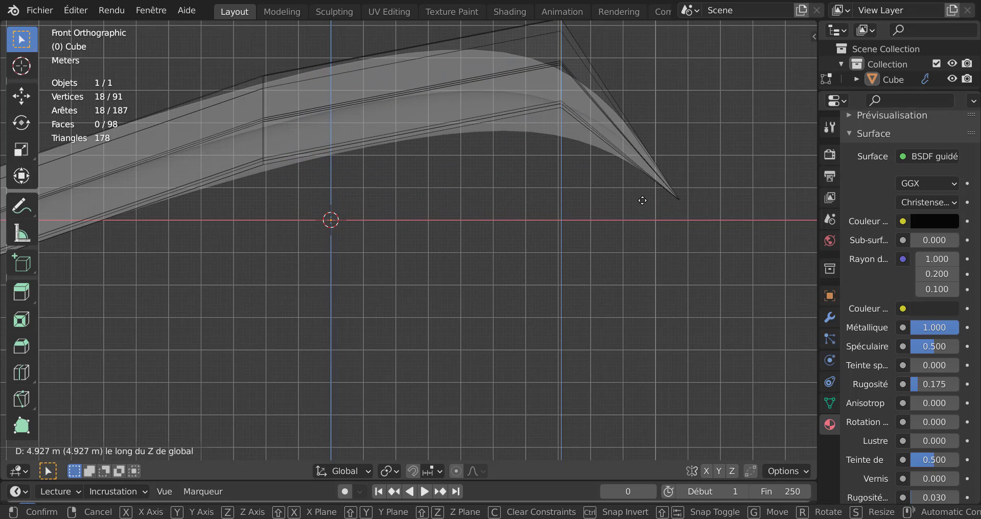
pyautogui.click(639, 376)
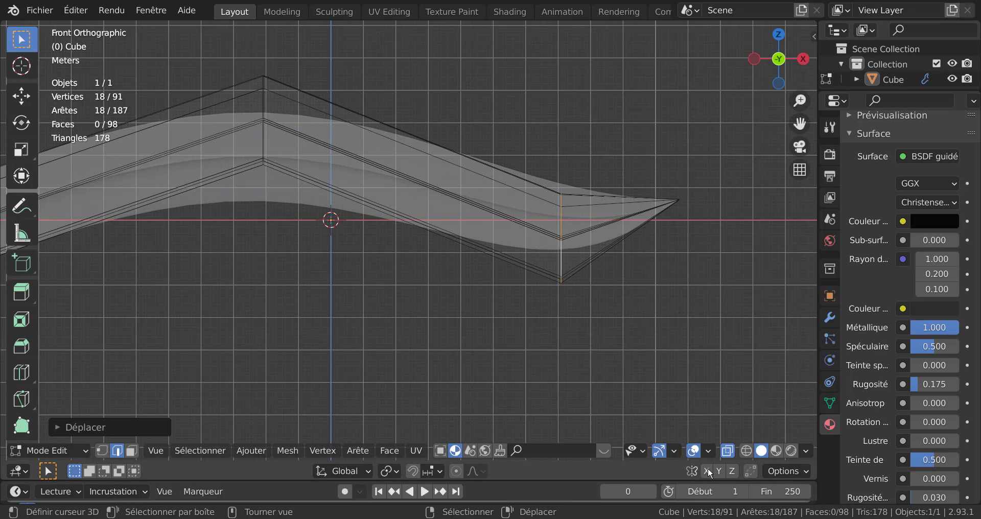
# - Switch the viewport to material preview and nudge the edge loop behind the tip slightly lower along Z
pyautogui.click(776, 451)
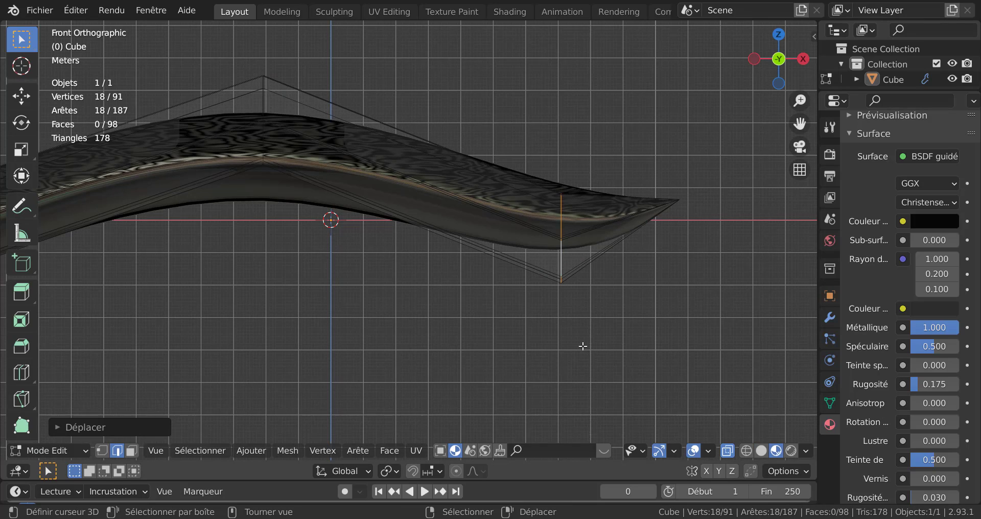
pyautogui.moveTo(583, 346)
pyautogui.mouseDown(button='middle')
pyautogui.moveTo(536, 338)
pyautogui.moveTo(490, 355)
pyautogui.moveTo(499, 354)
pyautogui.moveTo(456, 344)
pyautogui.moveTo(537, 339)
pyautogui.moveTo(547, 361)
pyautogui.mouseUp(button='middle')
pyautogui.scroll(-4, 538, 338)
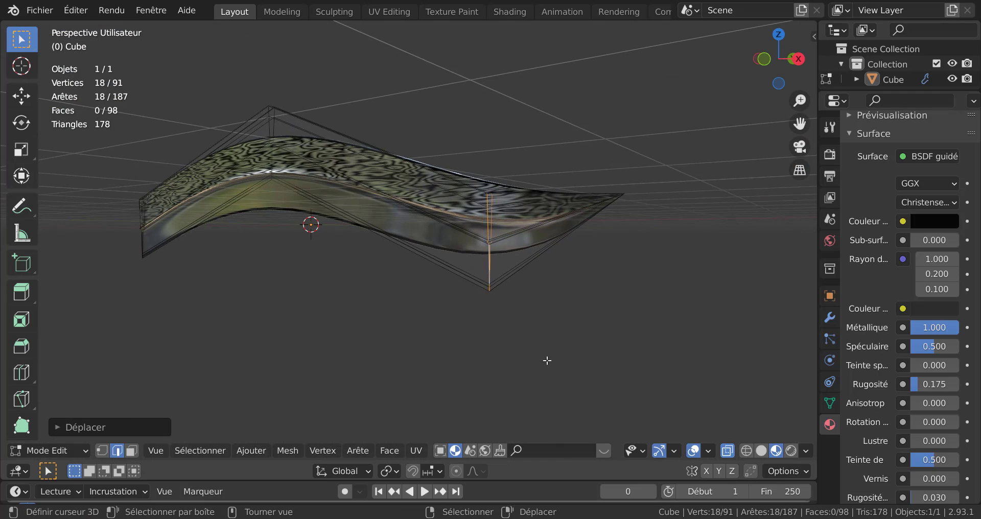
pyautogui.press('g')
pyautogui.press('z')
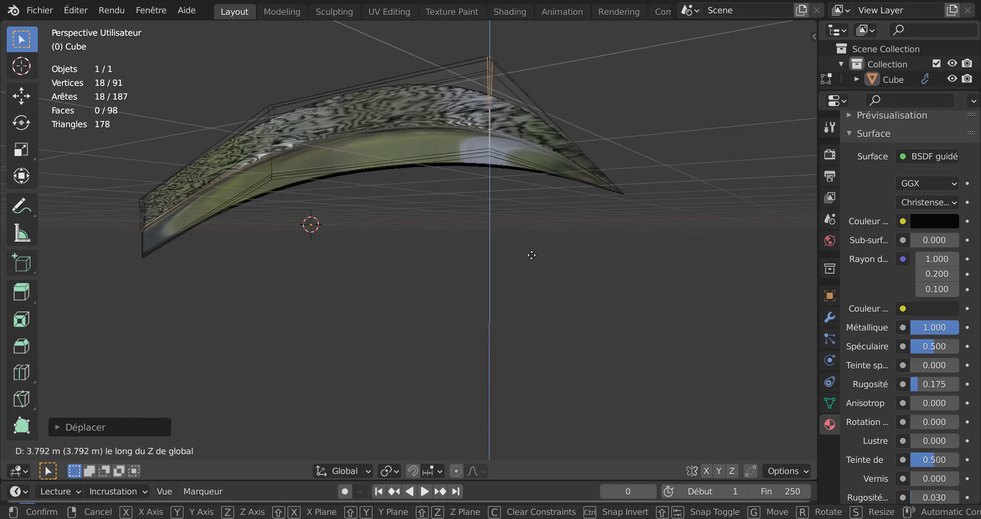
pyautogui.click(521, 406)
pyautogui.moveTo(519, 372); pyautogui.dragTo(585, 368, button='middle')
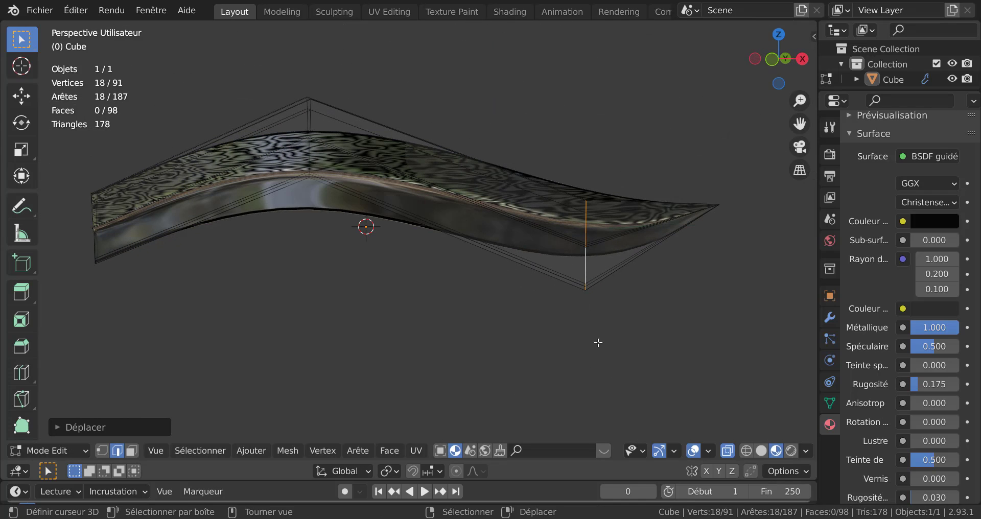
pyautogui.press('KP_1')
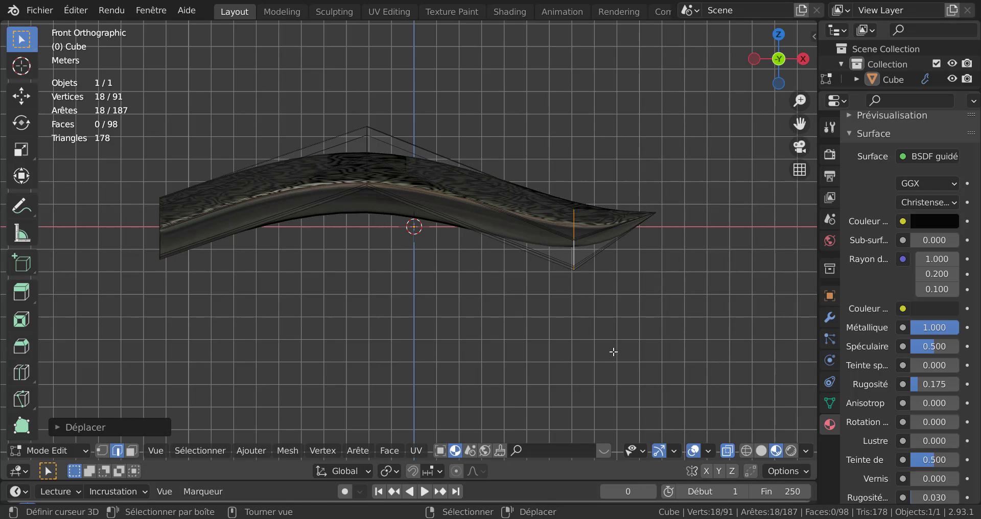
pyautogui.press('g')
pyautogui.press('y')
pyautogui.rightClick(613, 352)
pyautogui.press('g')
pyautogui.press('y')
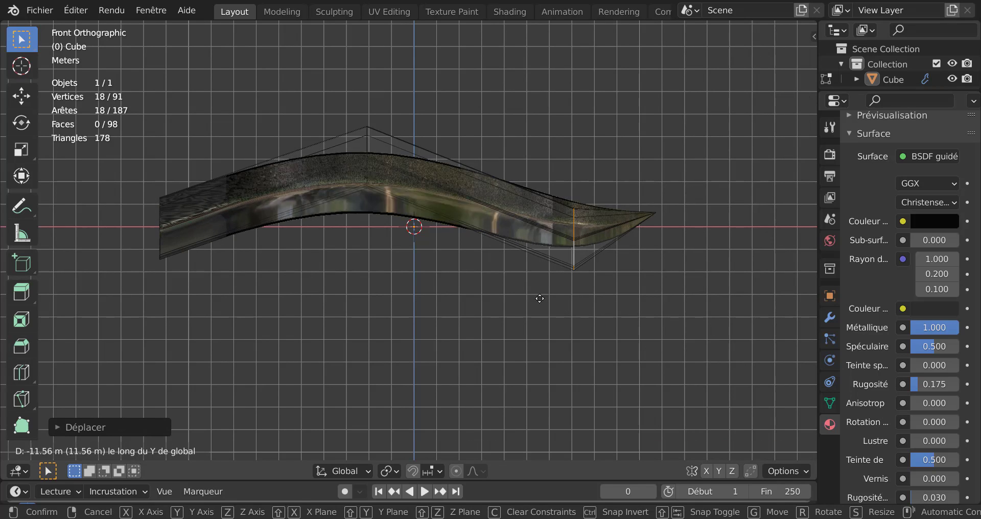
pyautogui.rightClick(633, 290)
# - Try shifting the edge loop behind the tip both ways along X to test the blade's curve
pyautogui.press('g')
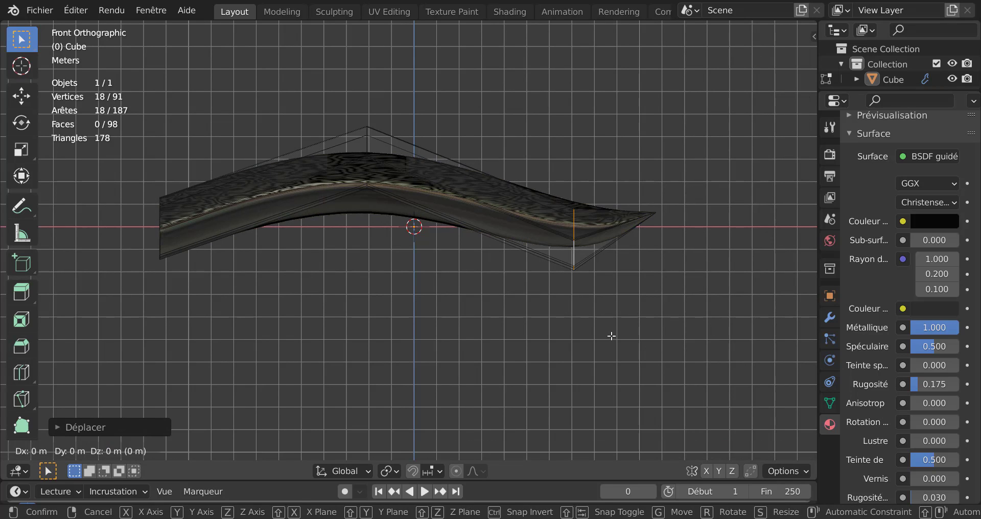
pyautogui.press('x')
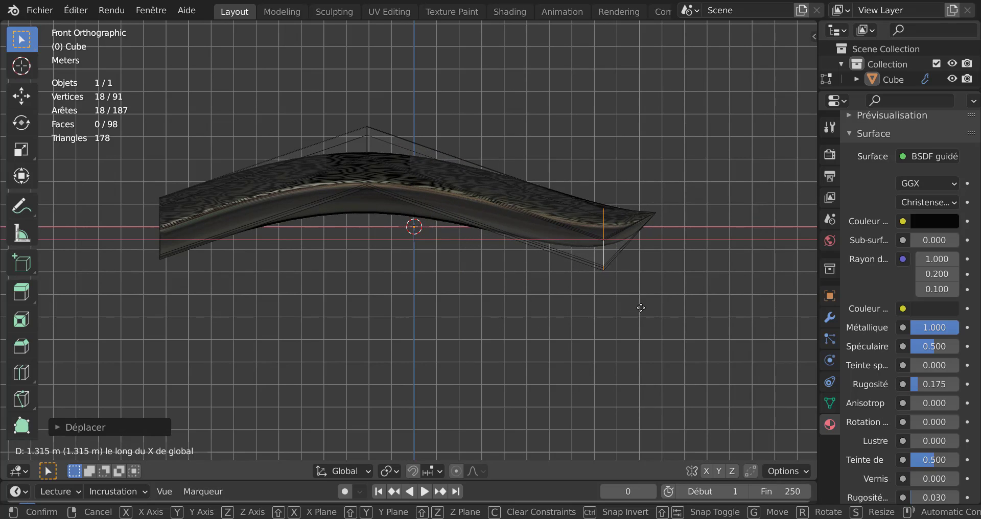
pyautogui.click(639, 307)
pyautogui.scroll(2, 661, 292)
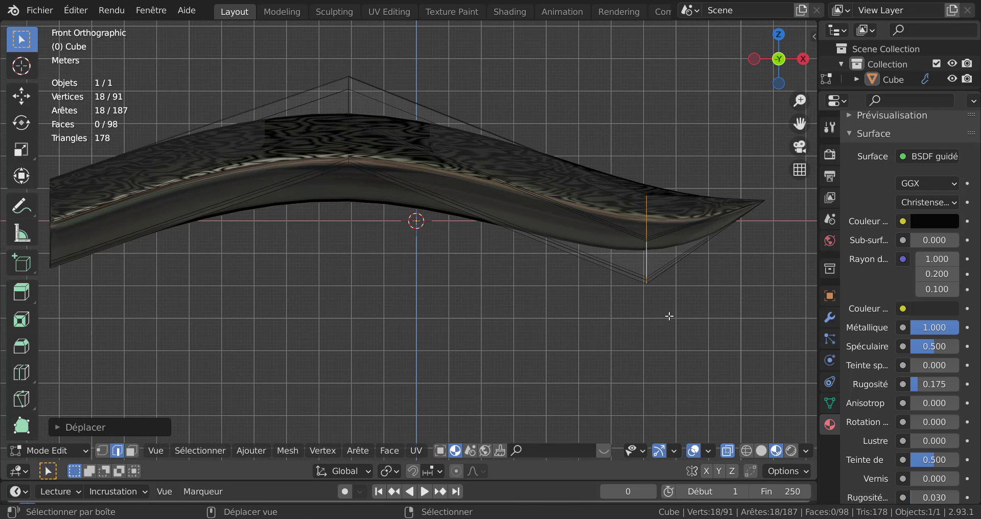
pyautogui.keyDown('shift'); pyautogui.moveTo(684, 317); pyautogui.dragTo(466, 327, button='middle'); pyautogui.keyUp('shift')
pyautogui.press('g')
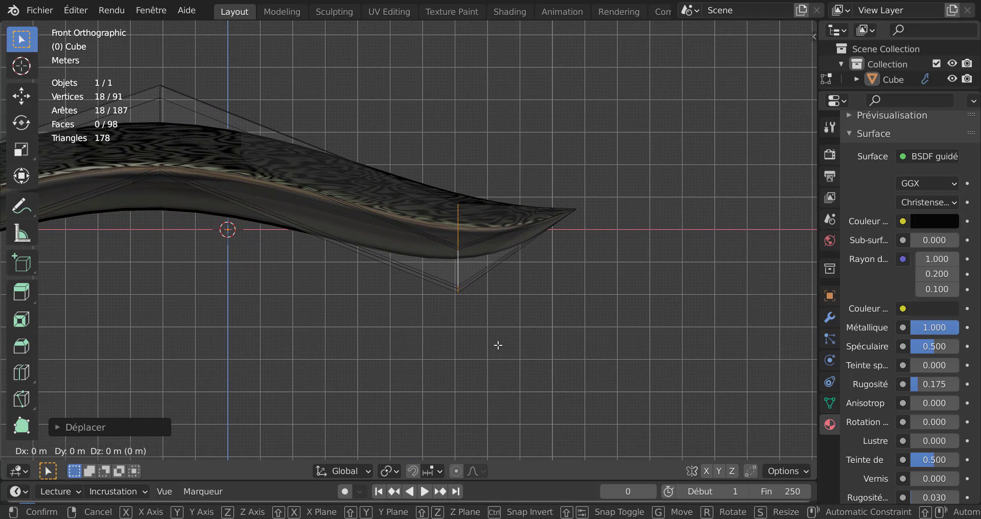
pyautogui.press('x')
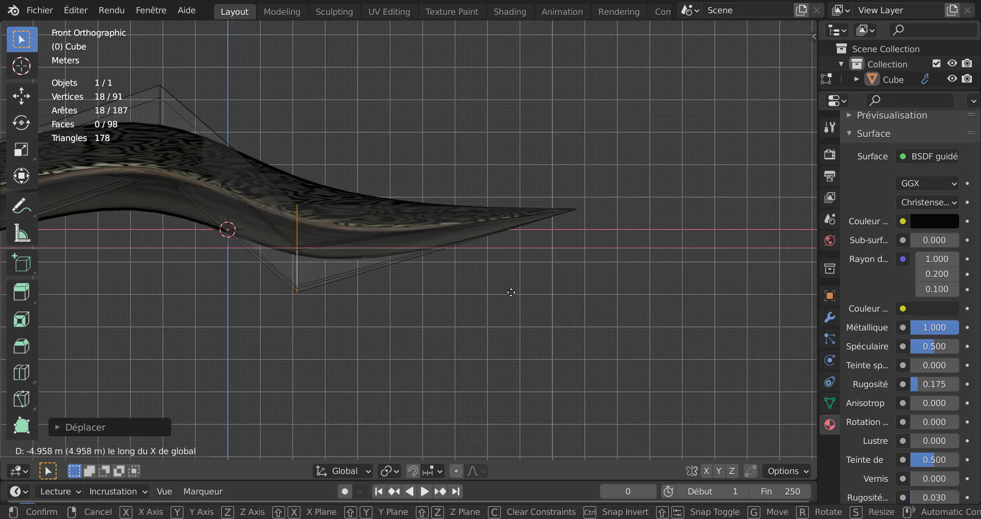
pyautogui.click(578, 292)
# - Select the vertical edge loop at the blade's middle and try moving it along X and freely
pyautogui.keyDown('alt'); pyautogui.rightClick(152, 137); pyautogui.keyUp('alt')
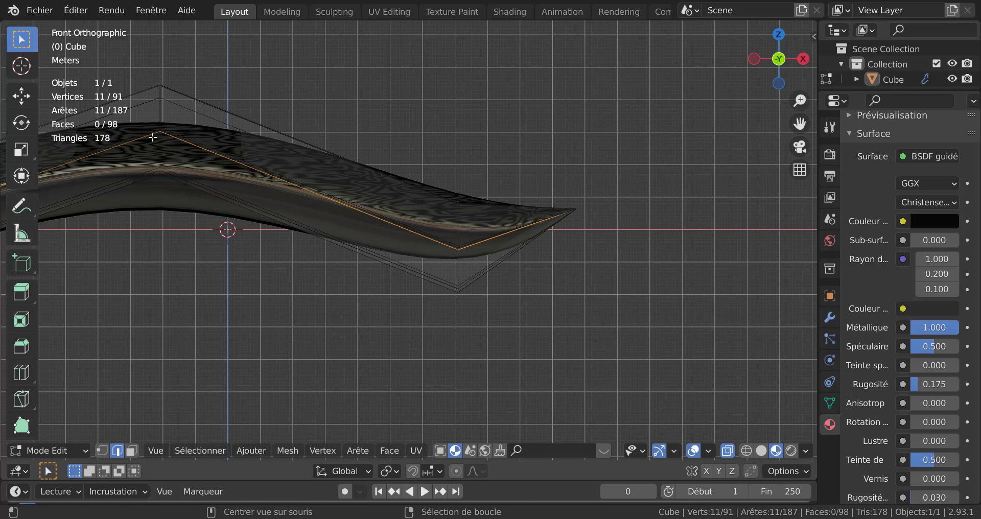
pyautogui.keyDown('alt'); pyautogui.rightClick(162, 111); pyautogui.keyUp('alt')
pyautogui.scroll(-3, 200, 207)
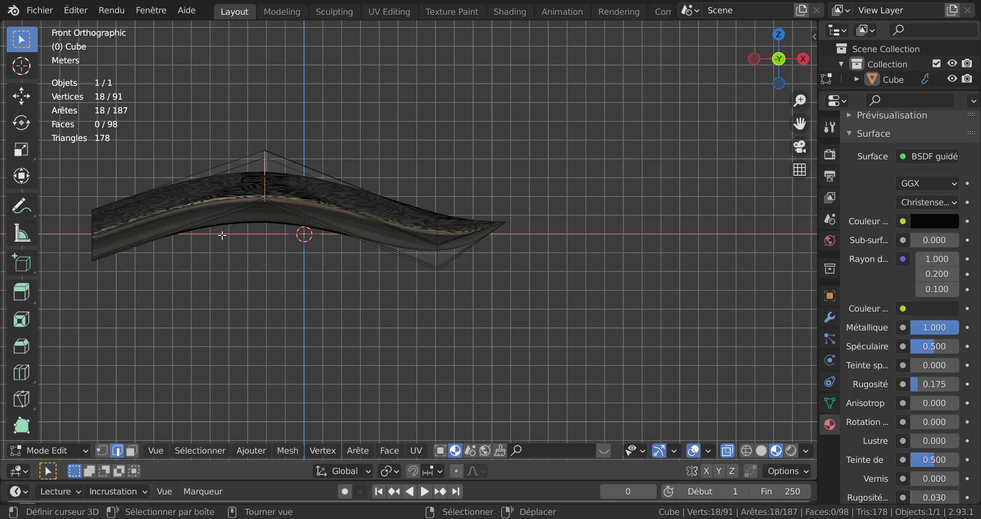
pyautogui.press('g')
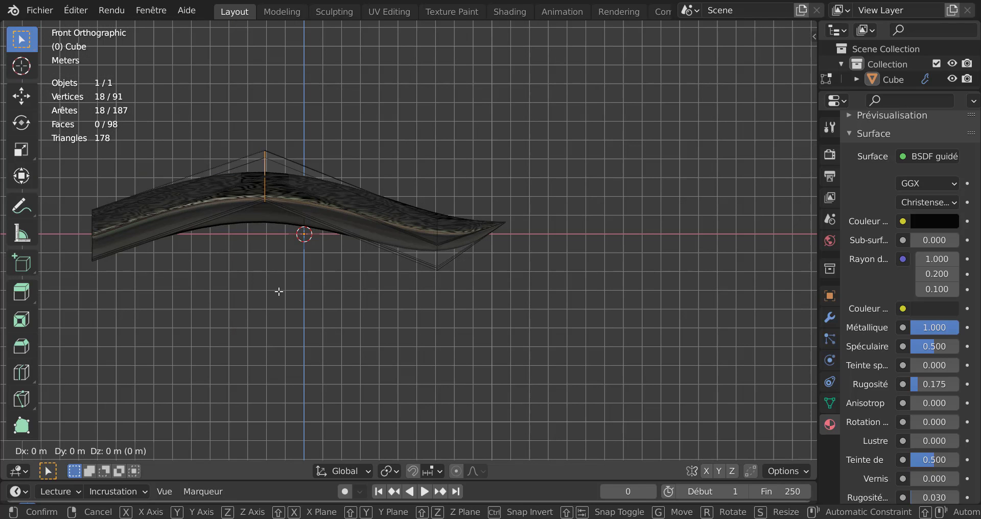
pyautogui.press('x')
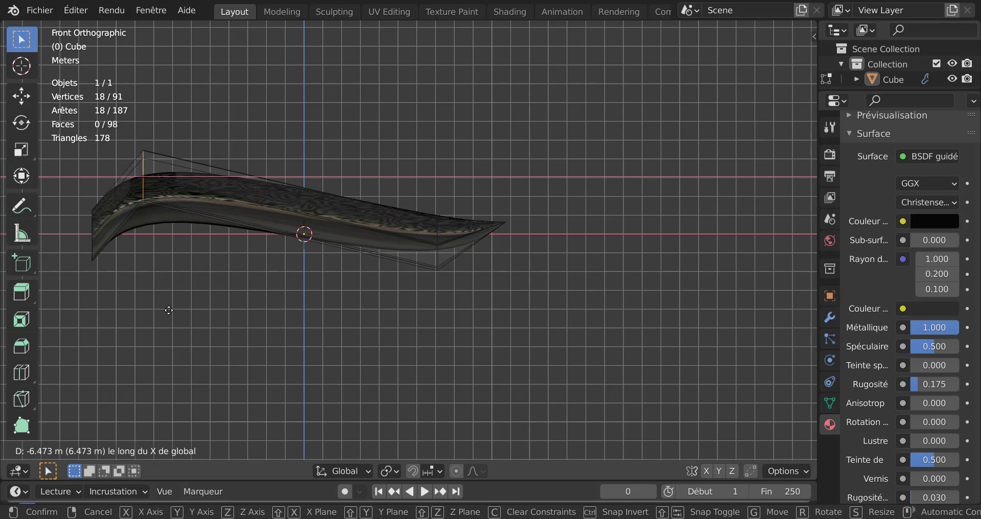
pyautogui.rightClick(346, 340)
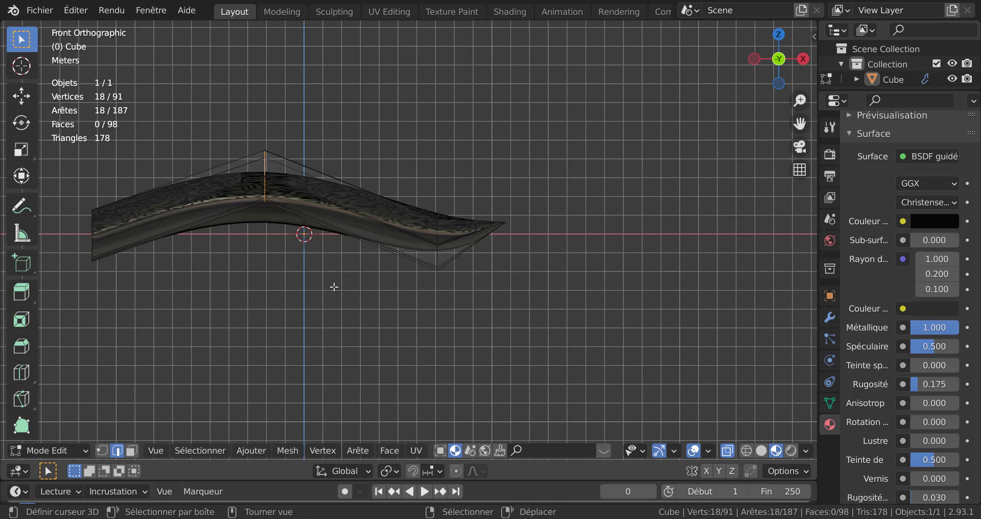
pyautogui.keyDown('shift'); pyautogui.moveTo(379, 289); pyautogui.dragTo(516, 305, button='middle'); pyautogui.keyUp('shift')
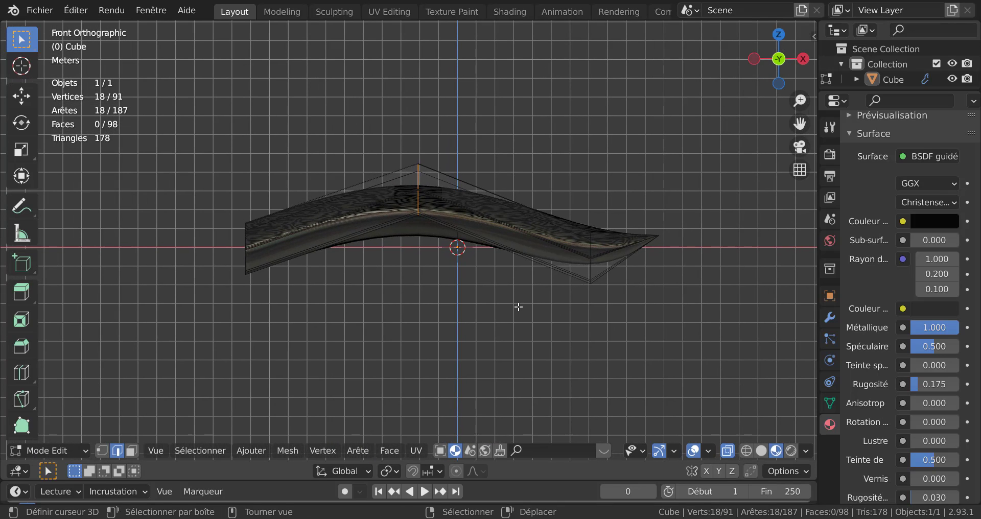
pyautogui.press('g')
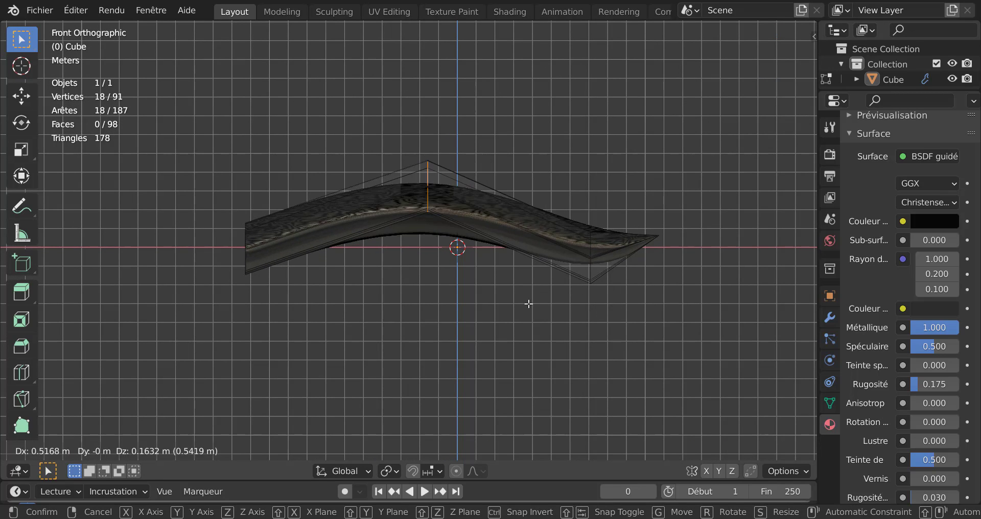
pyautogui.rightClick(585, 285)
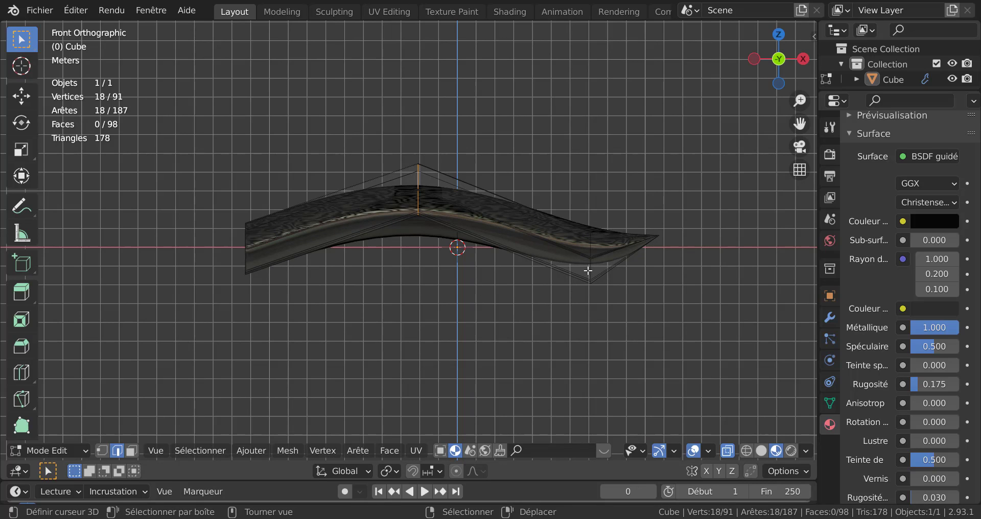
# - Select the vertical edge loop behind the tip again and edge-slide it slightly toward the point
pyautogui.keyDown('alt'); pyautogui.click(590, 269); pyautogui.keyUp('alt')
pyautogui.keyDown('shift'); pyautogui.moveTo(643, 321); pyautogui.dragTo(554, 331, button='middle'); pyautogui.keyUp('shift')
pyautogui.scroll(1, 559, 327)
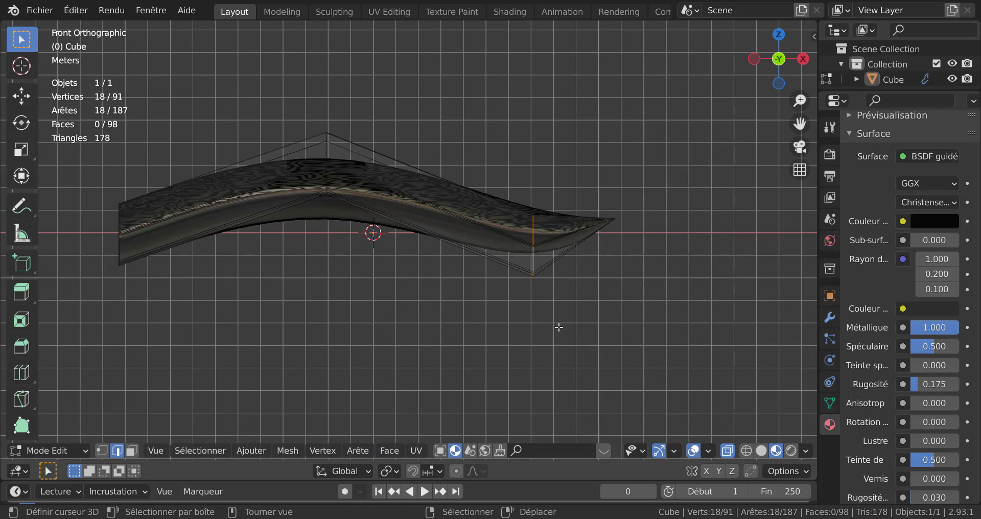
pyautogui.press('g')
pyautogui.press('g')
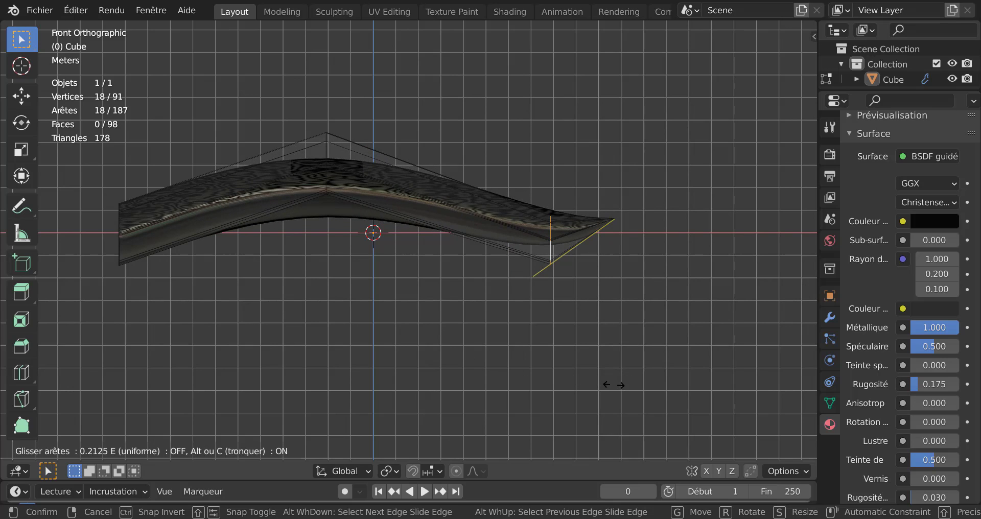
pyautogui.click(572, 377)
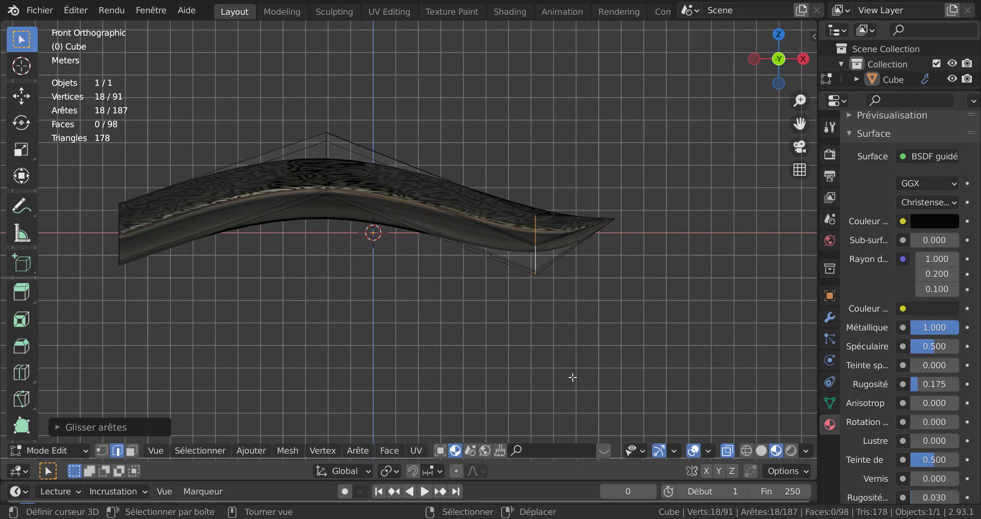
# - Edge-slide the blade's middle vertical edge loop slightly toward the tip, lower it along Z to soften the curve, and leave Edit Mode
pyautogui.keyDown('alt'); pyautogui.click(327, 177); pyautogui.keyUp('alt')
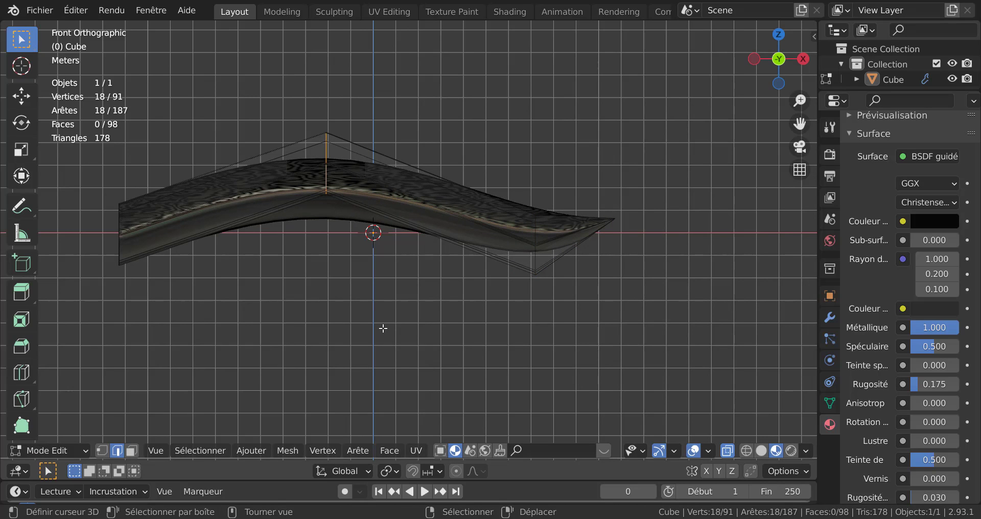
pyautogui.press('g')
pyautogui.press('g')
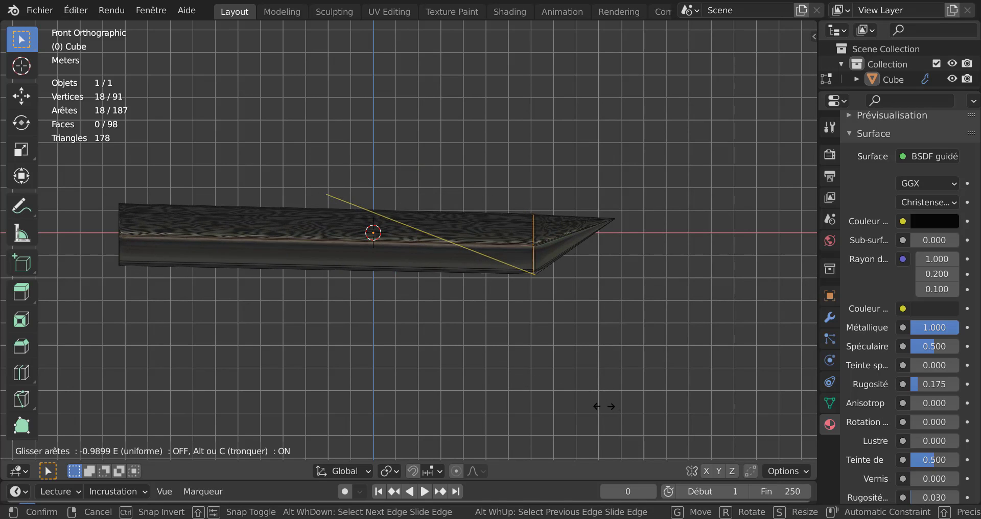
pyautogui.click(408, 392)
pyautogui.press('g')
pyautogui.press('z')
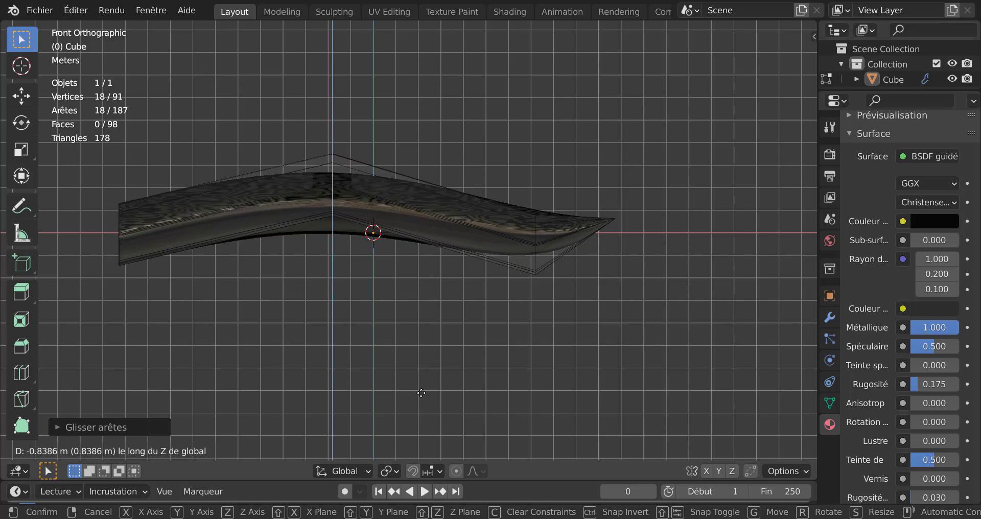
pyautogui.click(422, 383)
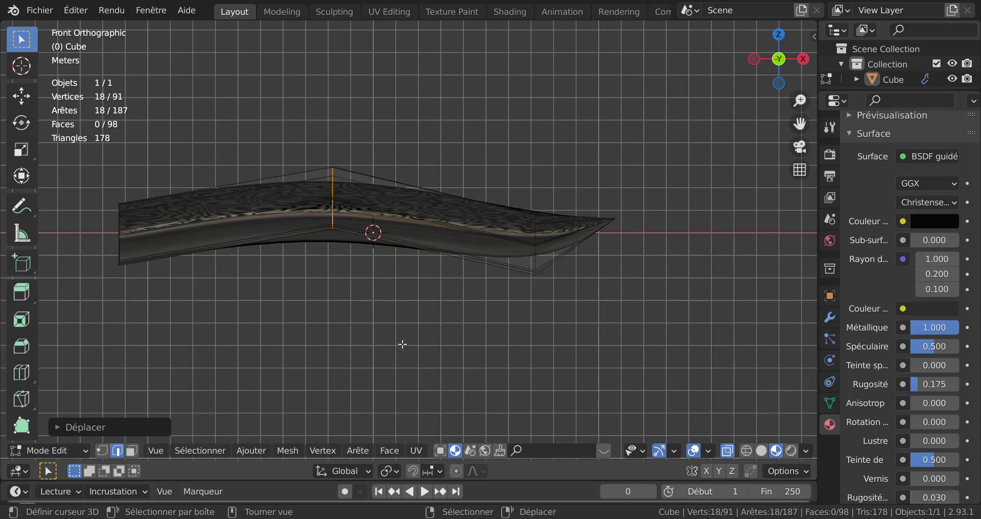
pyautogui.moveTo(402, 345); pyautogui.dragTo(433, 313, button='middle')
pyautogui.press('Tab')
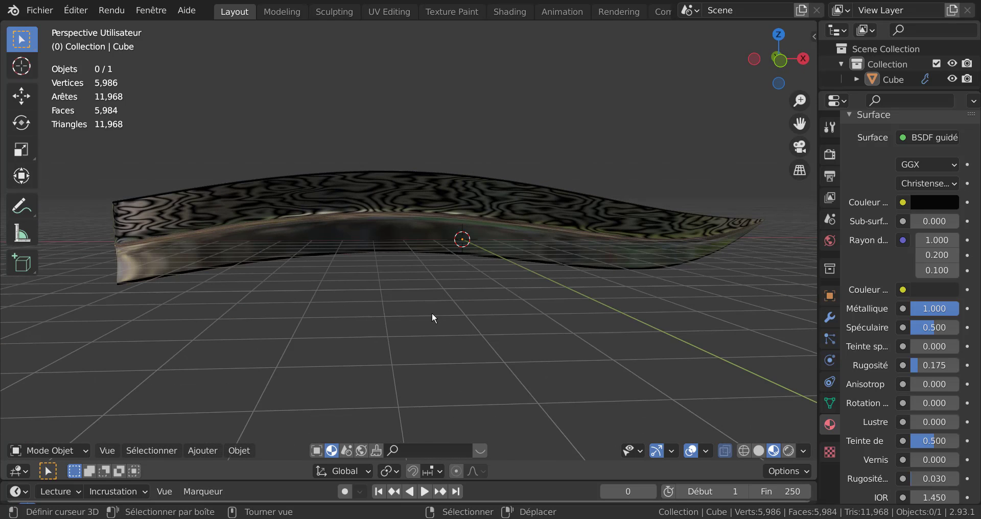
# - Select the blade in front view and scale it down slightly along Z, to a Z scale of about 0.93
pyautogui.press('KP_1')
pyautogui.click(428, 193)
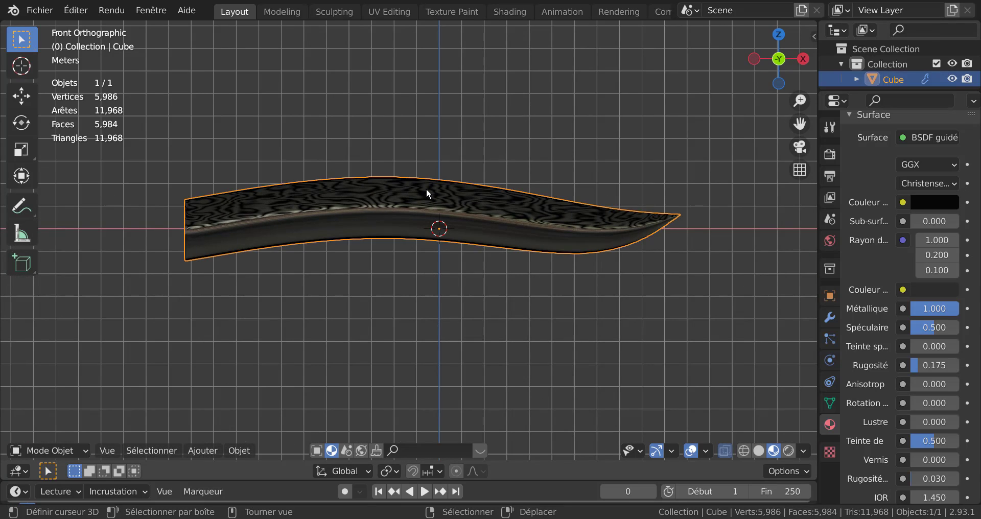
pyautogui.press('s')
pyautogui.press('z')
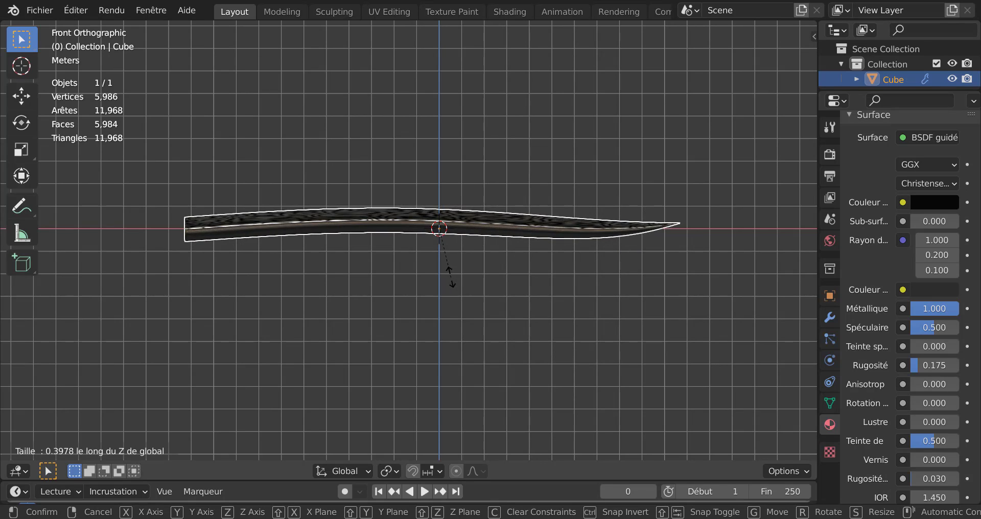
pyautogui.click(466, 342)
# - Thicken the blade along Y, to a Y scale of about 0.255, and check the result back in Object Mode
pyautogui.moveTo(467, 343); pyautogui.dragTo(566, 327, button='middle')
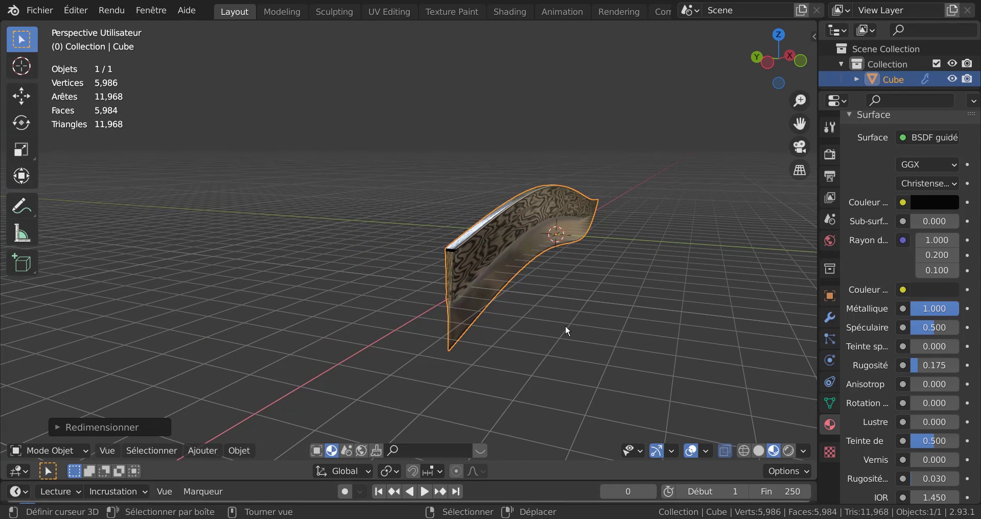
pyautogui.press('s')
pyautogui.press('y')
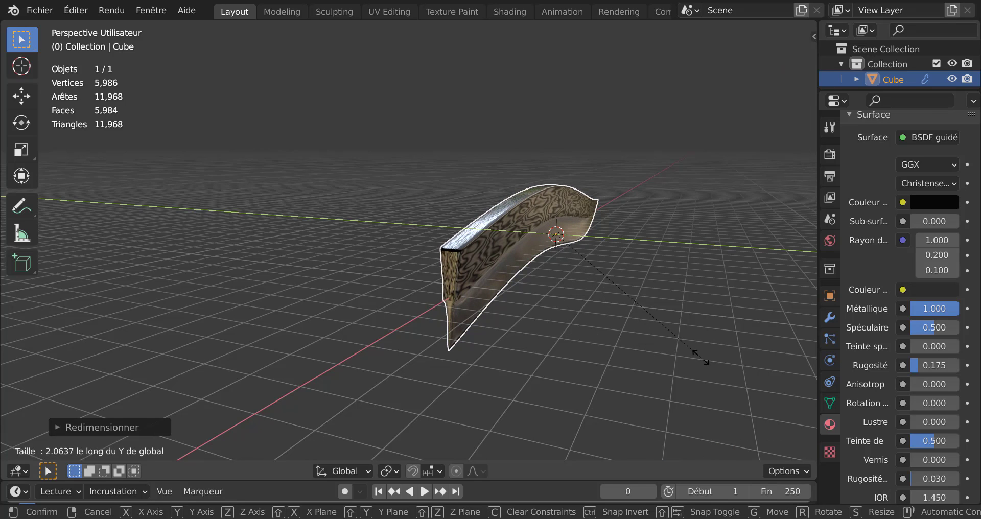
pyautogui.click(665, 338)
pyautogui.press('Tab')
pyautogui.moveTo(665, 338); pyautogui.dragTo(629, 314, button='middle')
pyautogui.click(402, 282)
pyautogui.press('Tab')
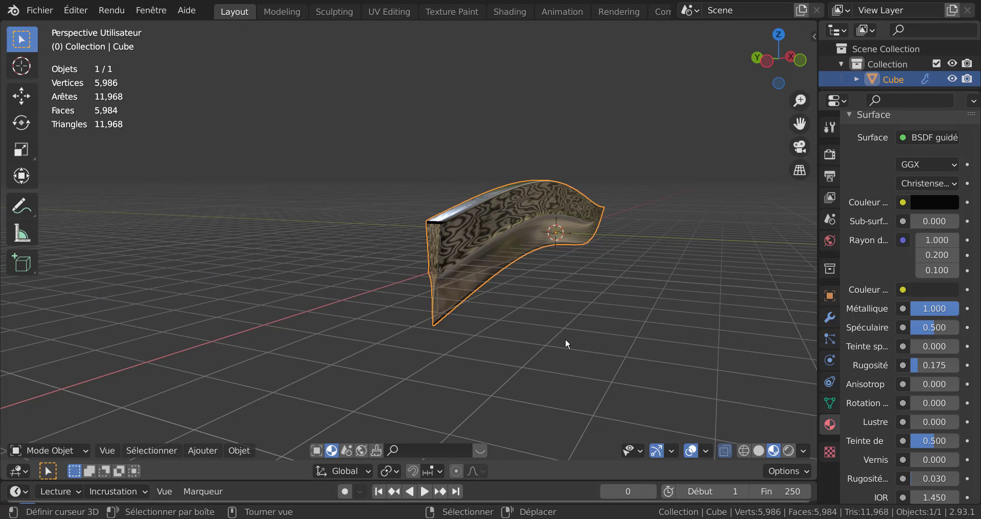
# - Examine the blade's curve, rear end and material reflections from several angles, with and without the object selected
pyautogui.moveTo(548, 310)
pyautogui.mouseDown(button='middle')
pyautogui.moveTo(425, 319)
pyautogui.moveTo(536, 307)
pyautogui.mouseUp(button='middle')
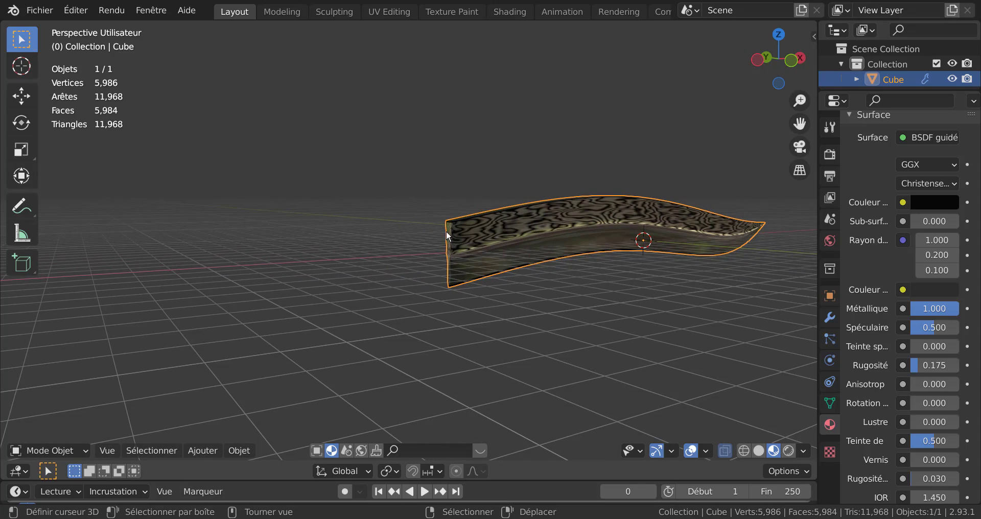
pyautogui.moveTo(449, 238); pyautogui.dragTo(363, 273, button='middle')
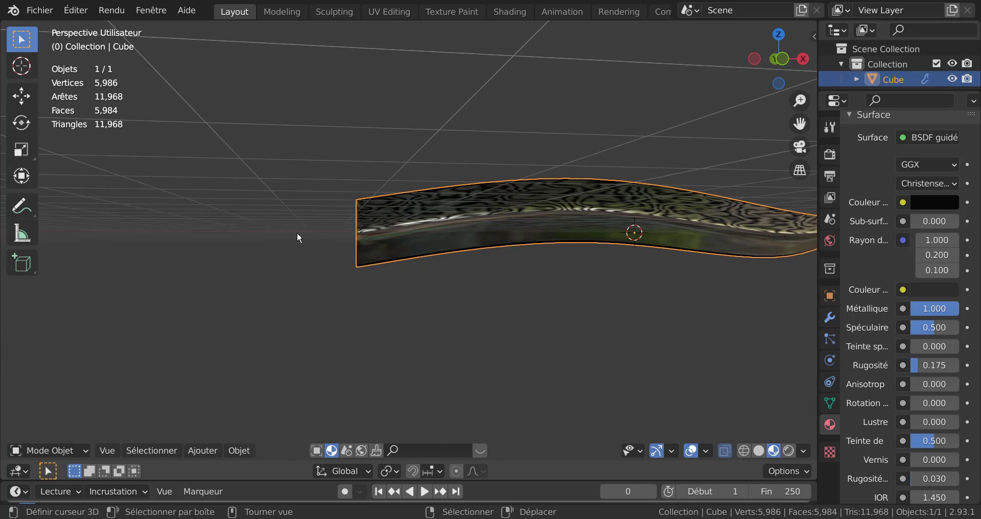
pyautogui.moveTo(324, 256); pyautogui.dragTo(393, 212, button='middle')
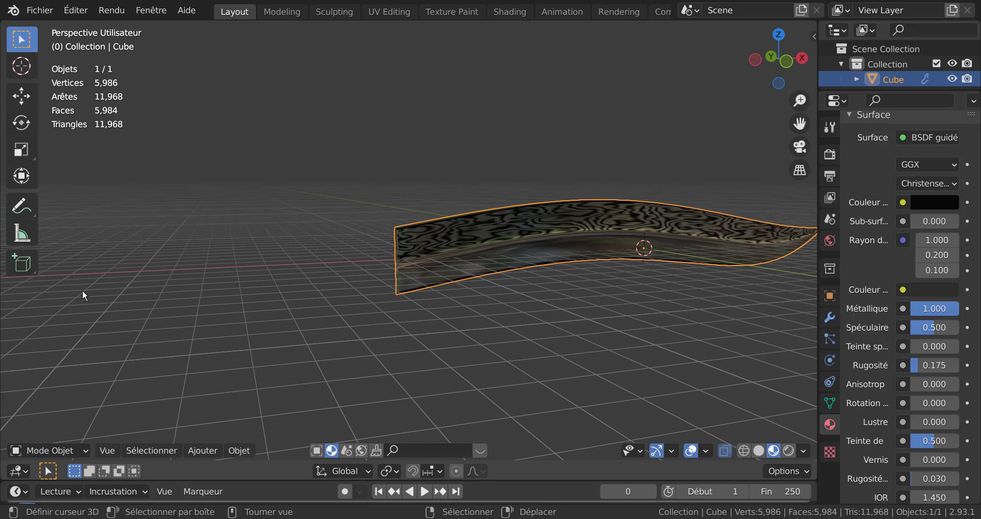
pyautogui.moveTo(121, 280); pyautogui.dragTo(427, 262, button='middle')
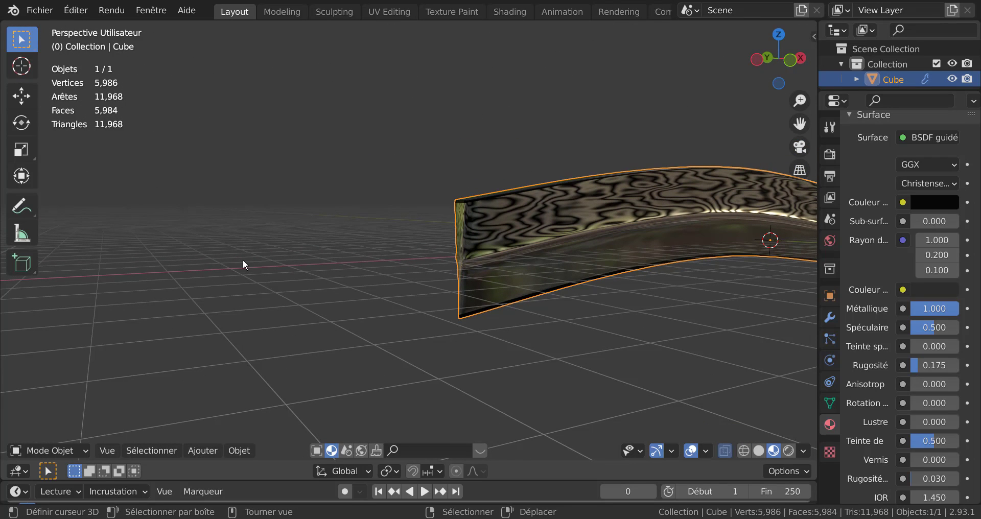
pyautogui.moveTo(359, 283); pyautogui.dragTo(319, 284, button='middle')
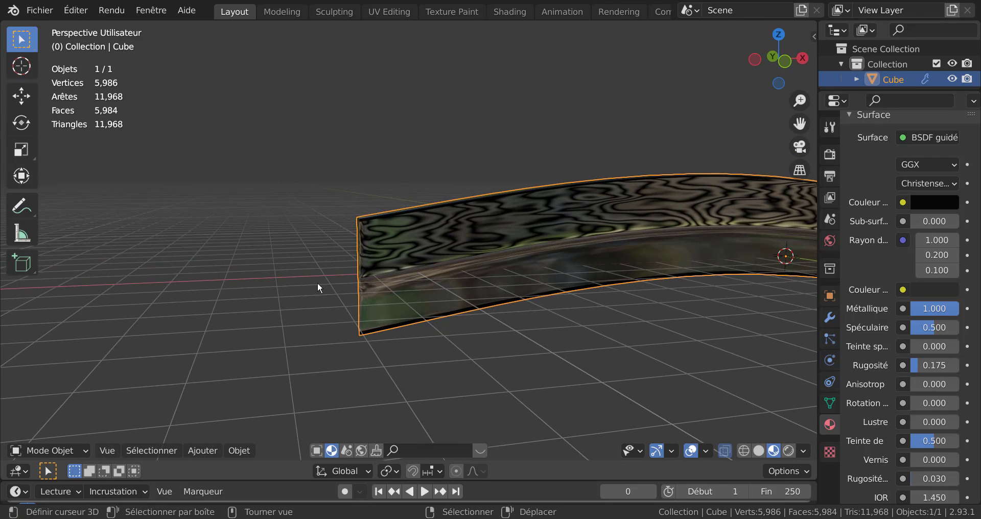
pyautogui.scroll(-4, 318, 283)
pyautogui.press('KP_1')
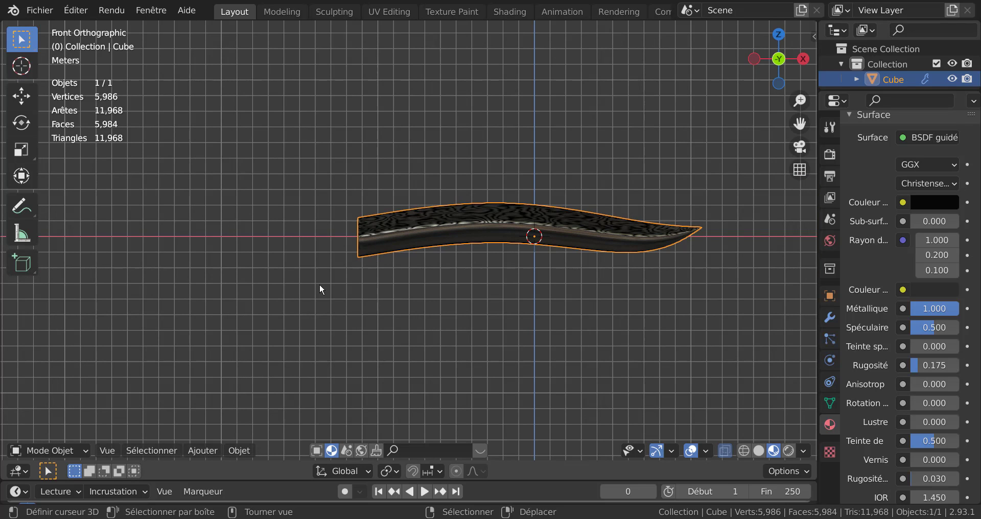
pyautogui.rightClick(378, 310)
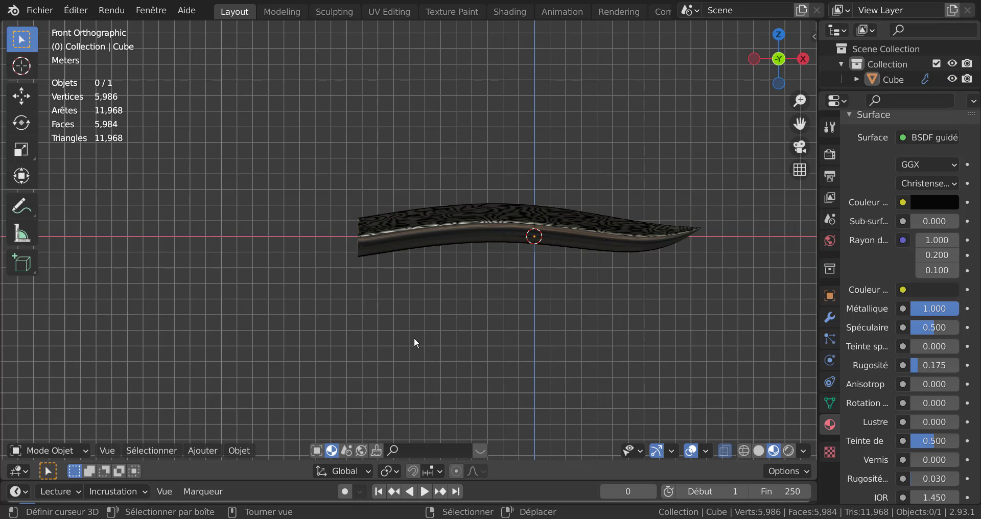
pyautogui.scroll(2, 416, 341)
pyautogui.moveTo(416, 342); pyautogui.dragTo(507, 337, button='middle')
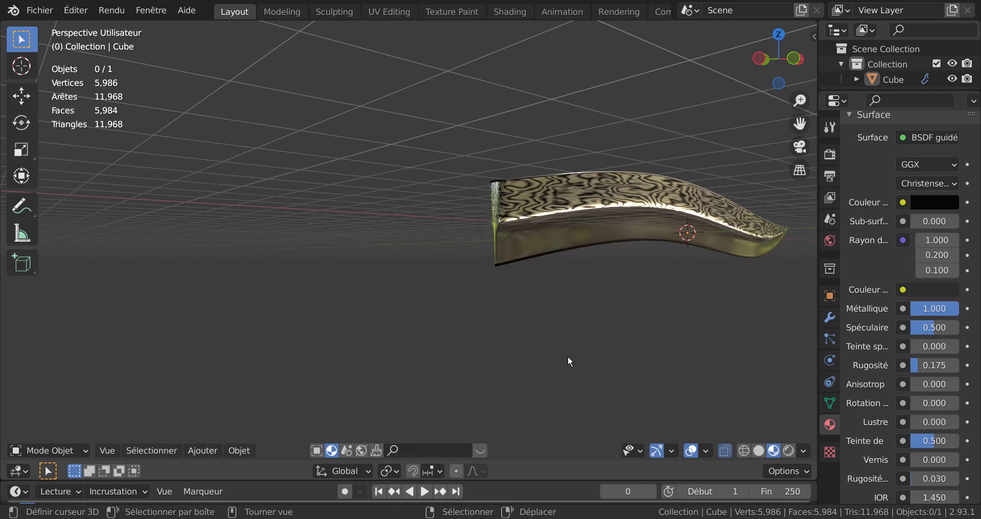
pyautogui.moveTo(568, 356); pyautogui.dragTo(455, 363, button='middle')
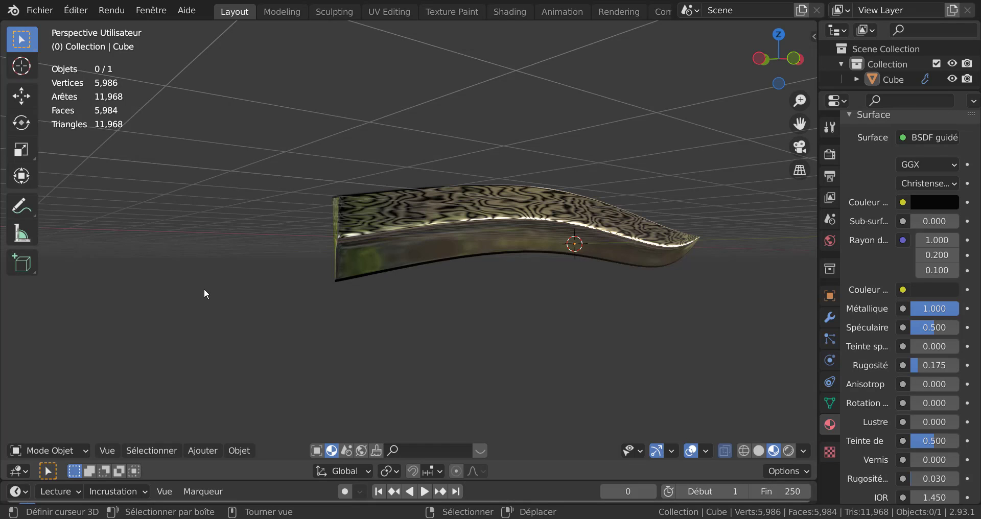
# - Search the add-ons in the preferences for "blenderk" and expand the BlenderKit Online Asset Library details
pyautogui.click(38, 11)
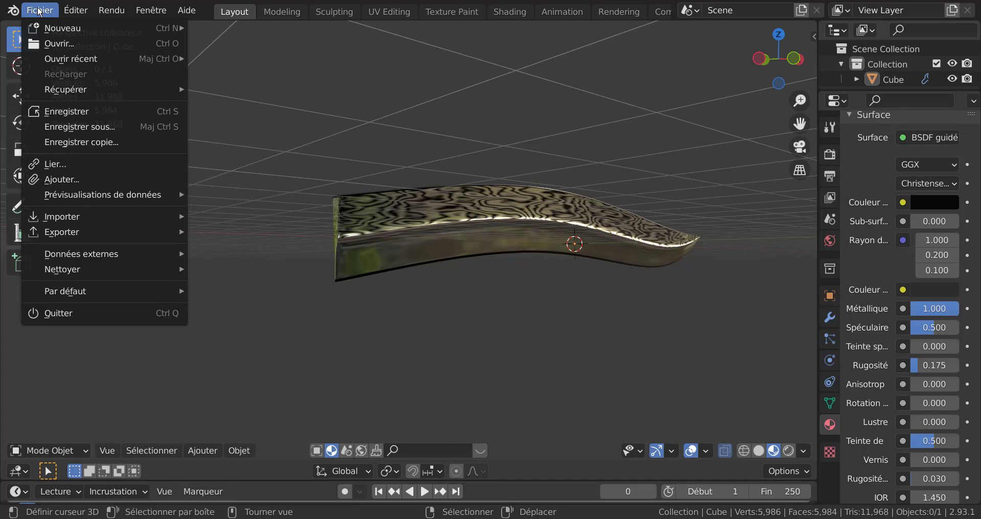
pyautogui.moveTo(69, 12)
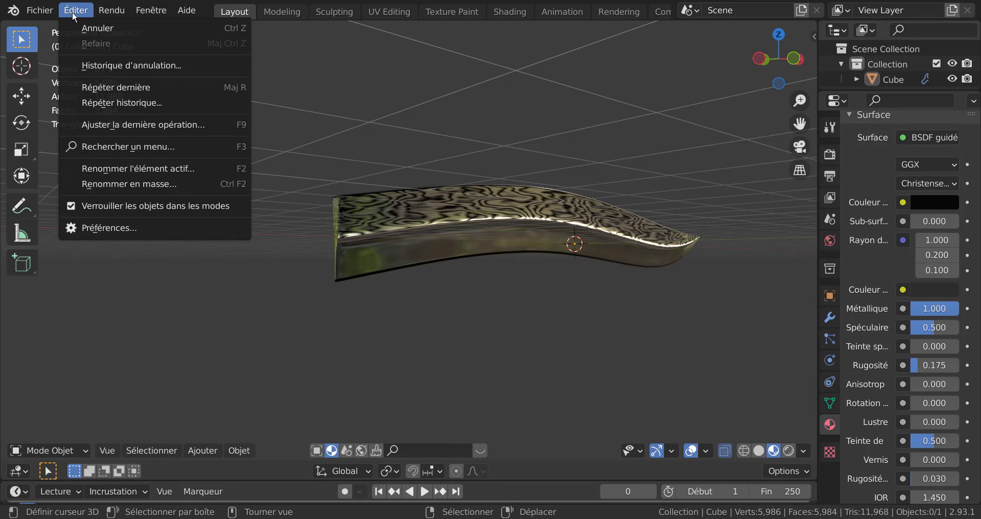
pyautogui.click(94, 230)
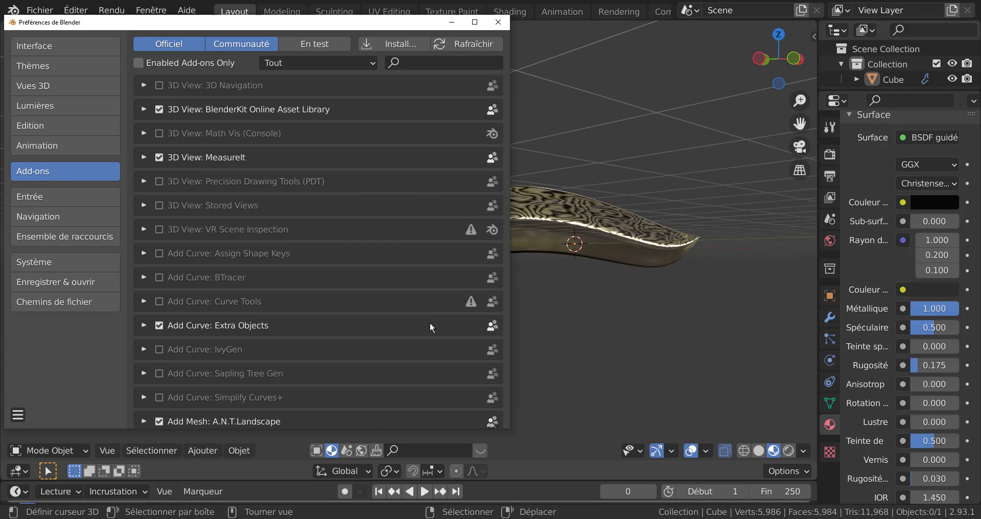
pyautogui.click(410, 66)
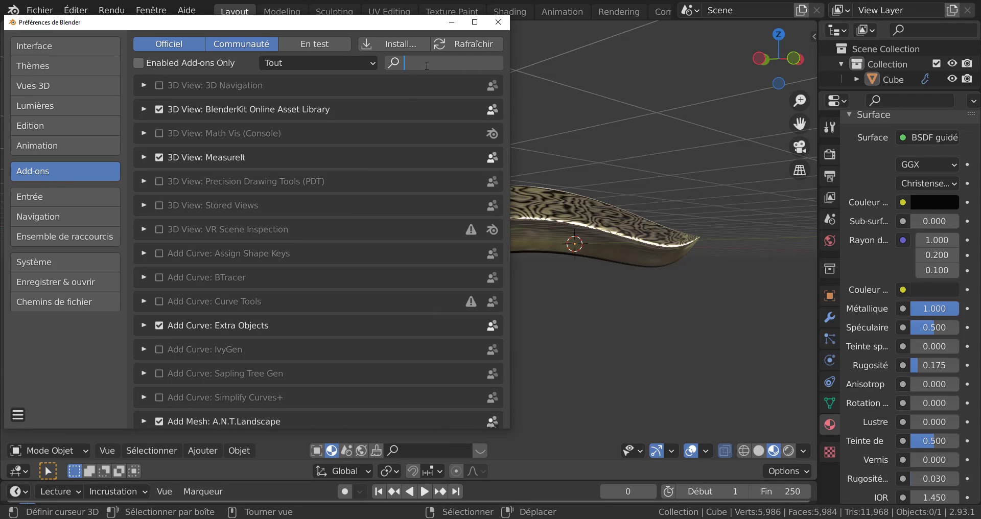
pyautogui.write('blen')
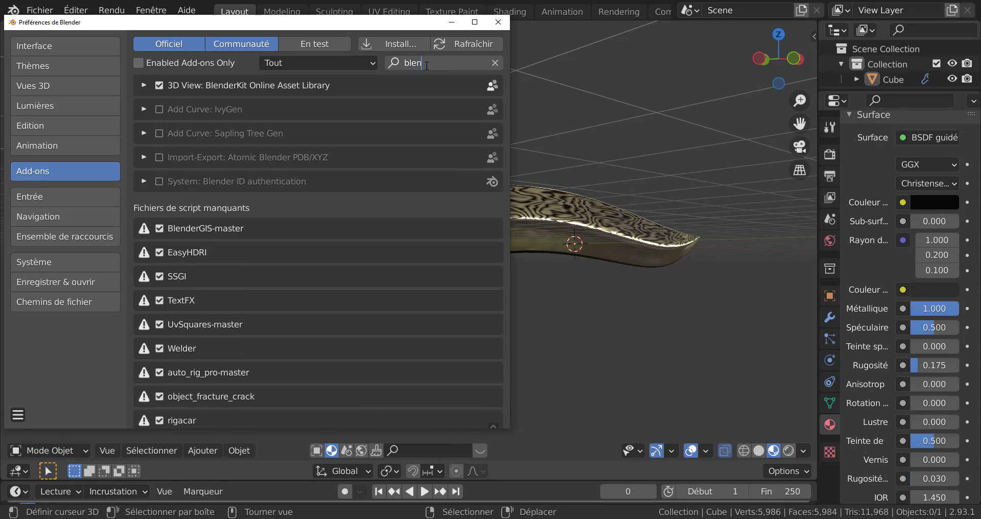
pyautogui.write('der')
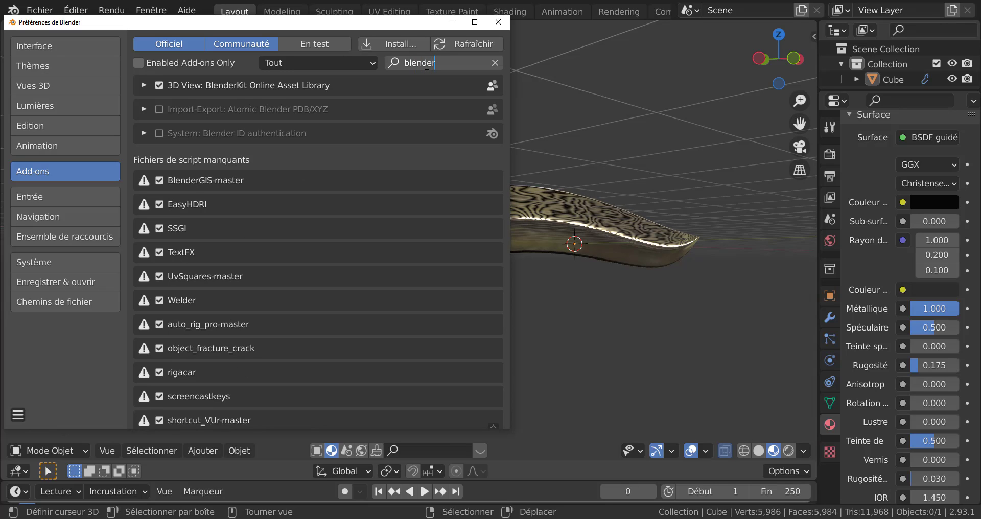
pyautogui.write('k')
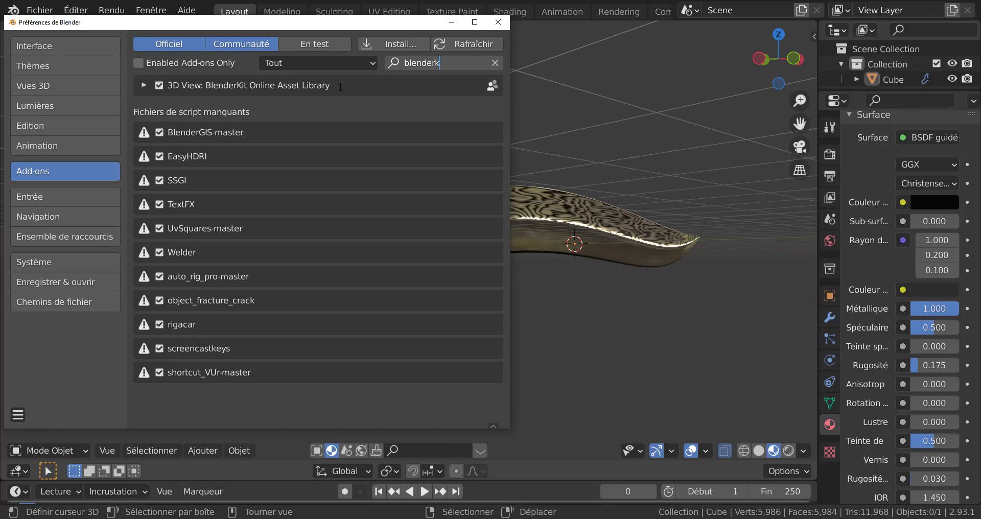
pyautogui.click(144, 87)
pyautogui.click(144, 87)
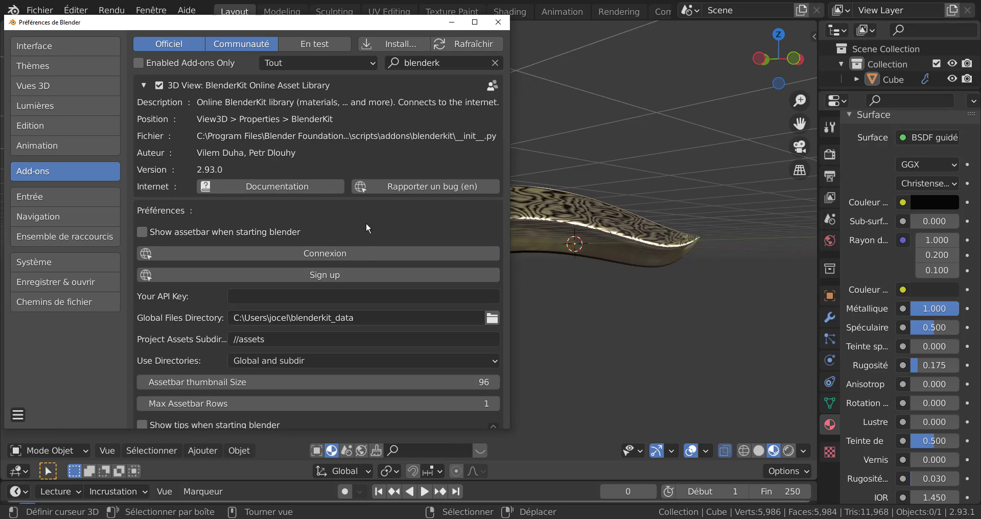
# - Review the BlenderKit add-on's login, directory and asset bar settings, and close the preferences
pyautogui.scroll(-5, 366, 224)
pyautogui.scroll(-3, 366, 224)
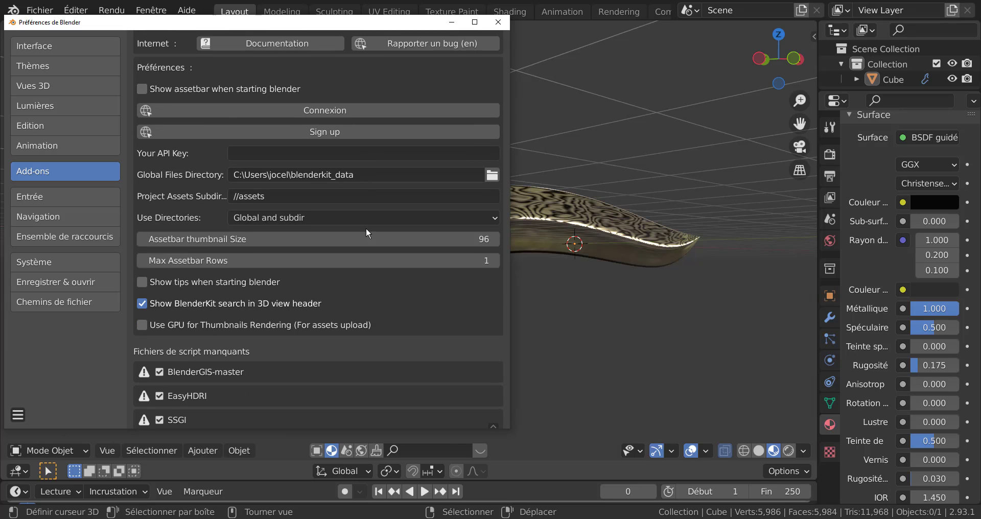
pyautogui.scroll(4, 380, 268)
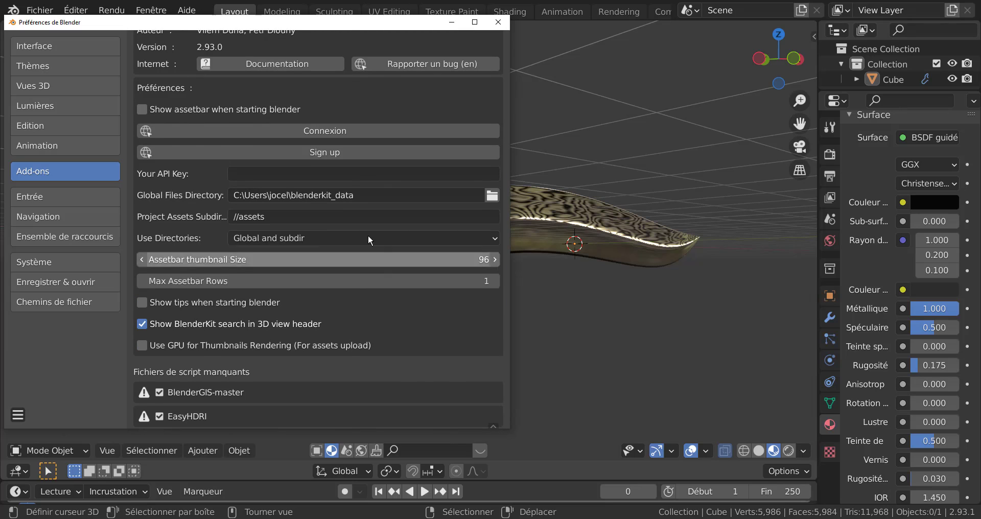
pyautogui.scroll(3, 367, 232)
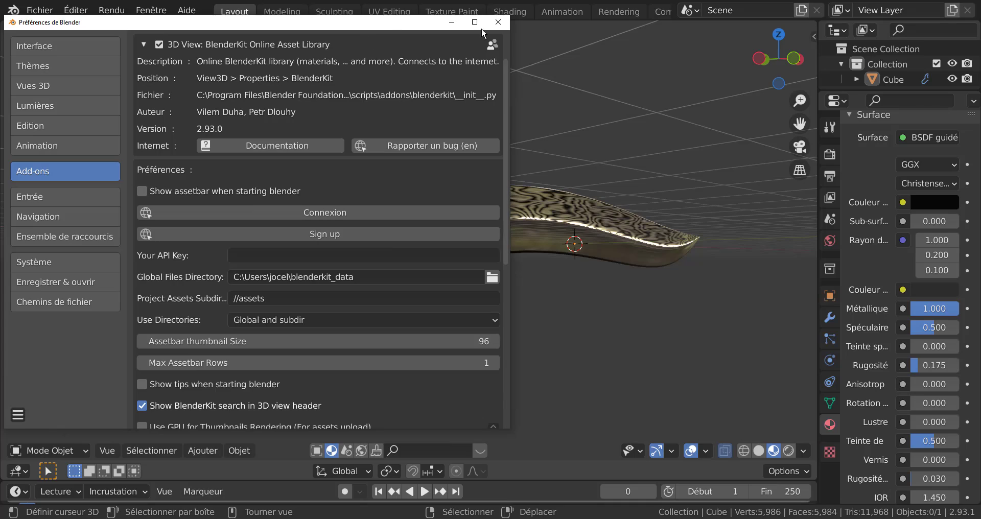
pyautogui.click(499, 22)
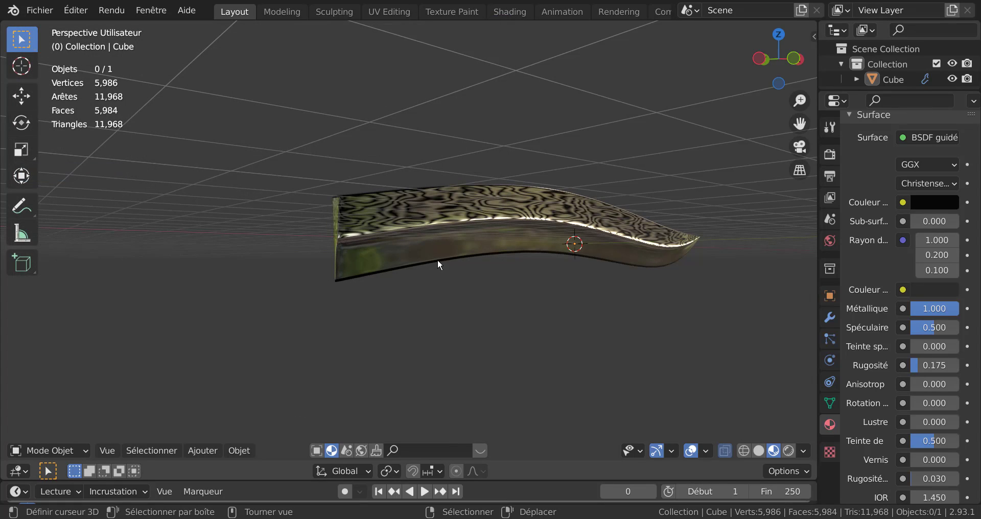
# - Show the BlenderKit tools beside the 3D view and expand their Find and Upload Assets section
pyautogui.moveTo(523, 326)
pyautogui.mouseDown(button='middle')
pyautogui.moveTo(376, 323)
pyautogui.moveTo(399, 306)
pyautogui.moveTo(539, 330)
pyautogui.mouseUp(button='middle')
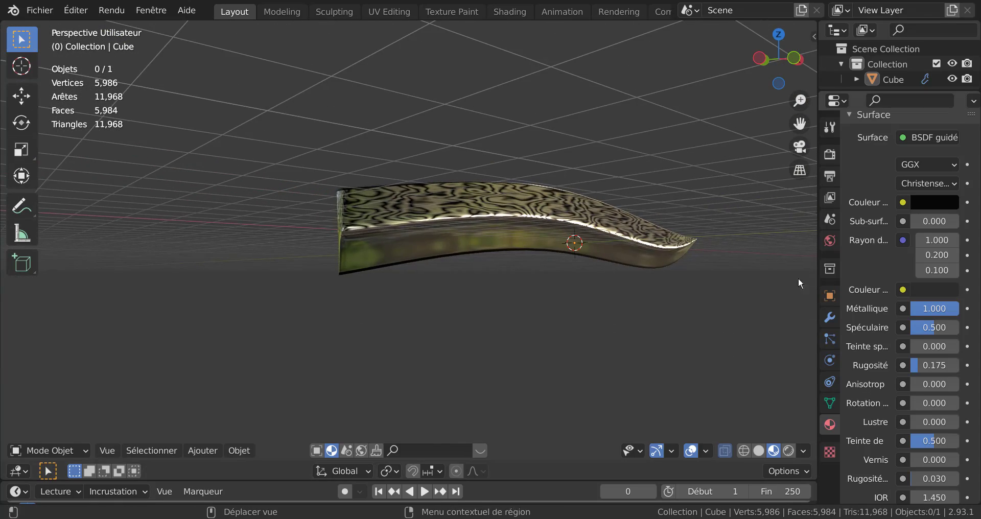
pyautogui.press('n')
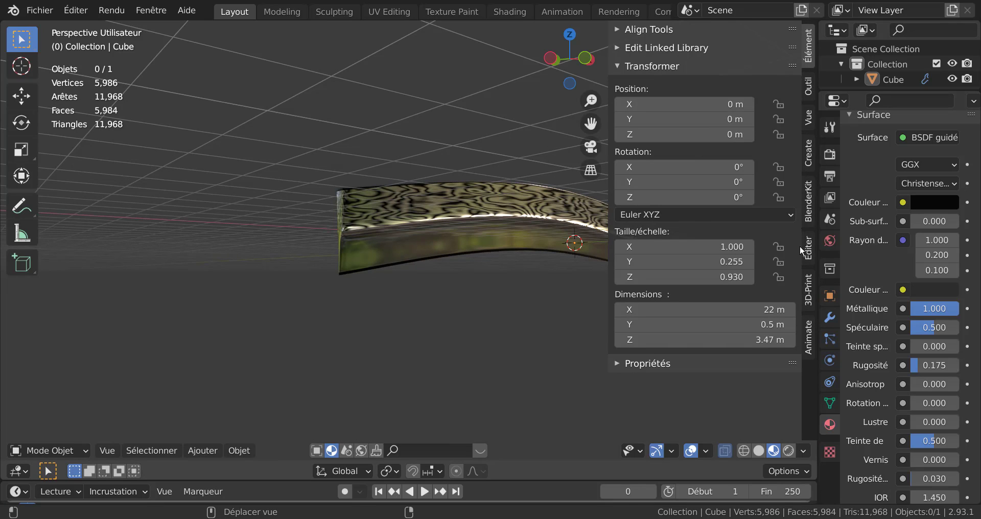
pyautogui.click(808, 204)
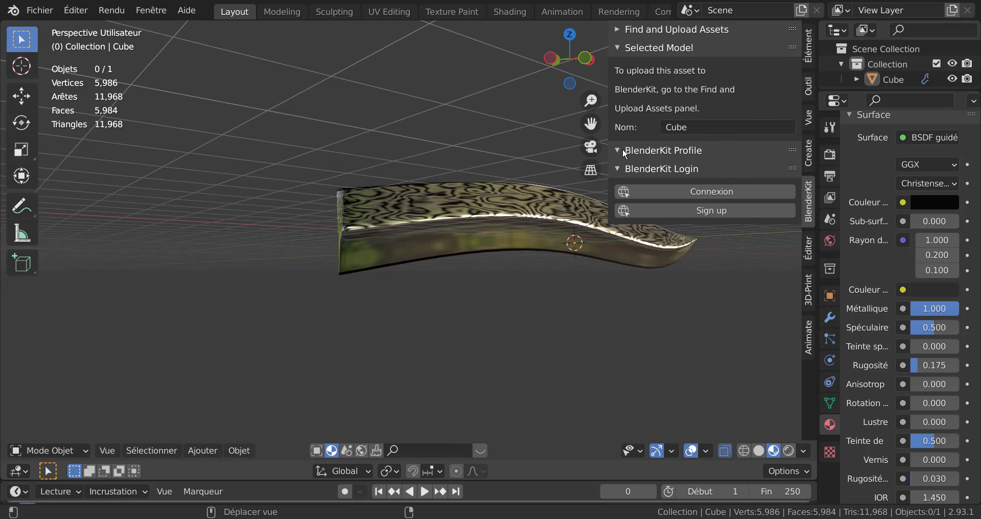
pyautogui.click(620, 30)
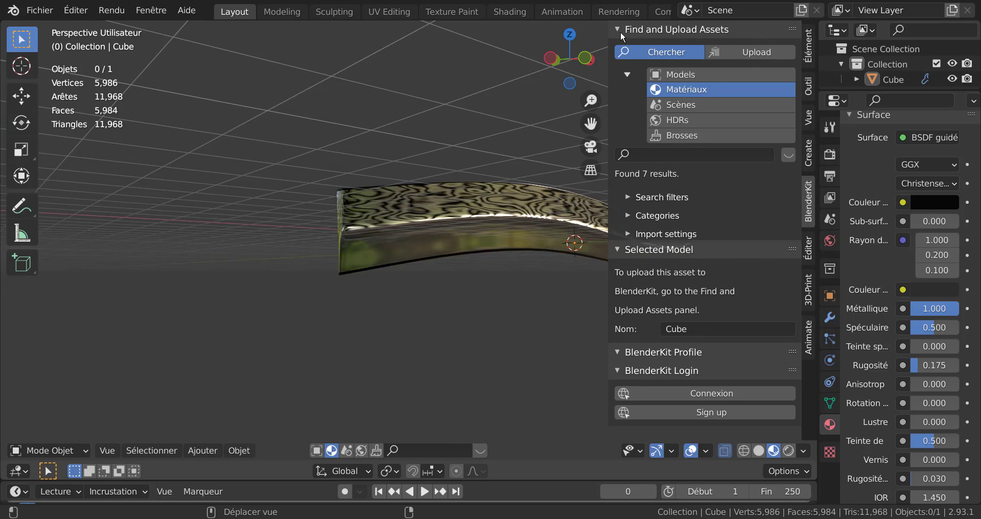
# - Expand BlenderKit's material categories and show the wood materials in the asset bar
pyautogui.click(628, 216)
pyautogui.scroll(-12, 713, 305)
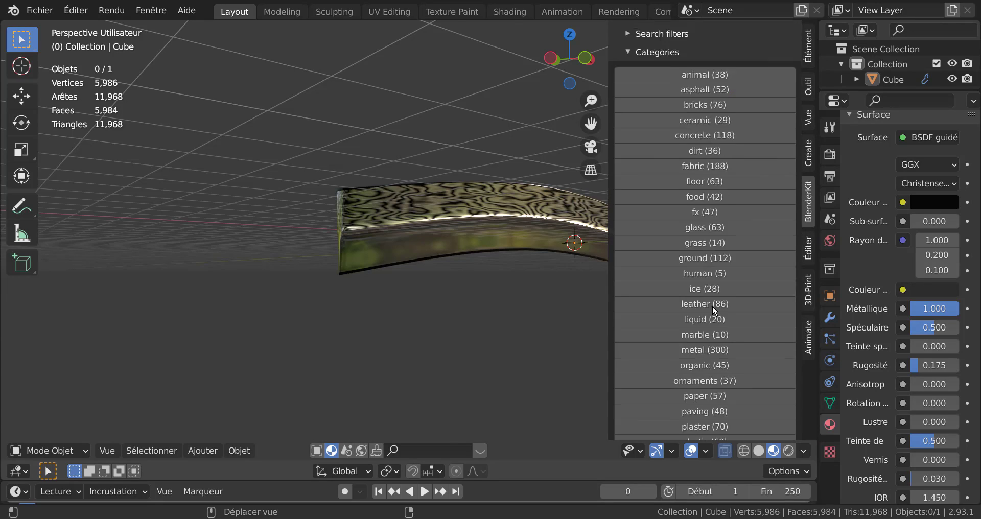
pyautogui.scroll(-2, 740, 318)
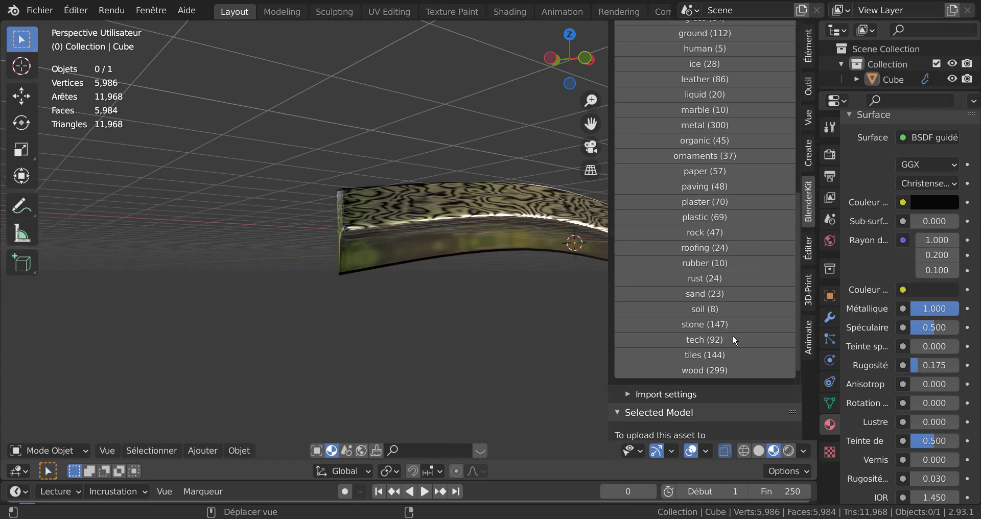
pyautogui.click(696, 371)
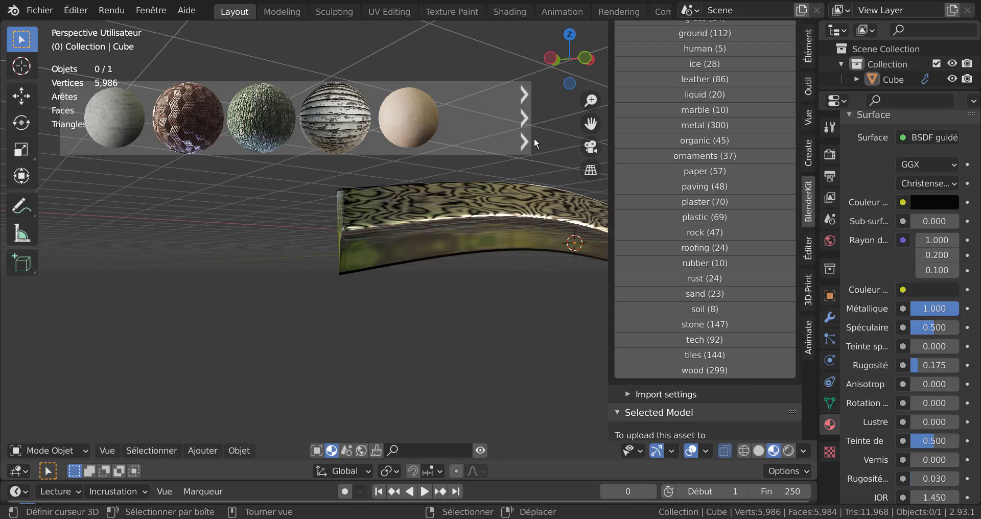
# - Browse several pages of wood materials with the BlenderKit sidebar hidden, and close the asset bar
pyautogui.press('n')
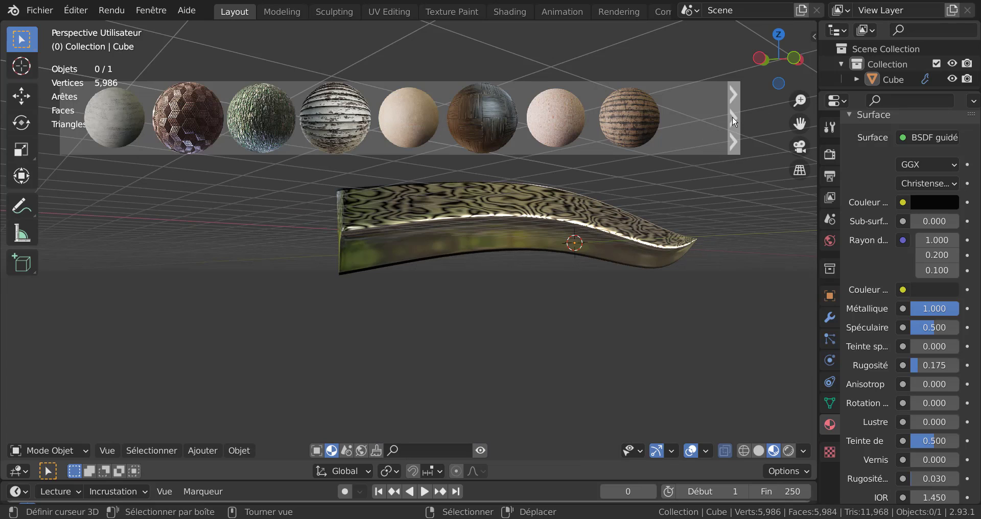
pyautogui.click(734, 121)
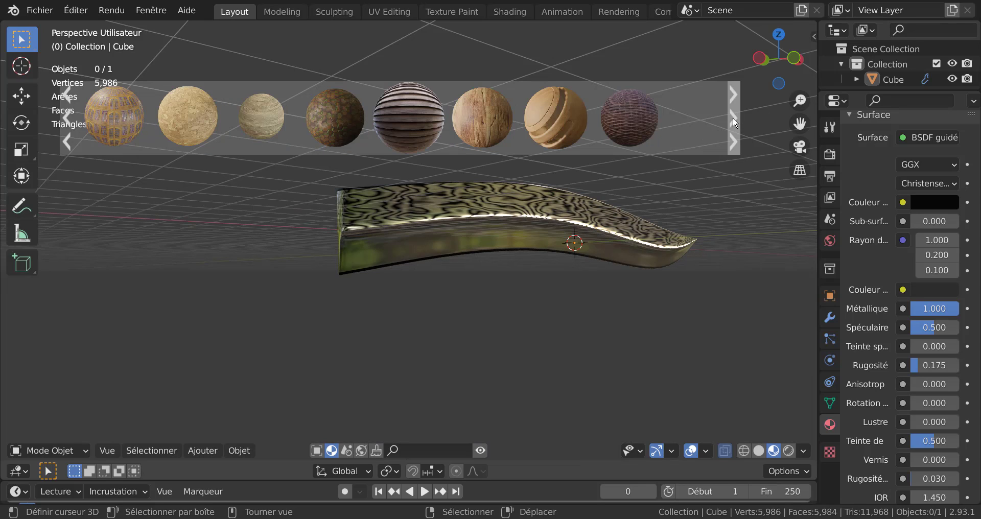
pyautogui.click(734, 122)
pyautogui.click(733, 121)
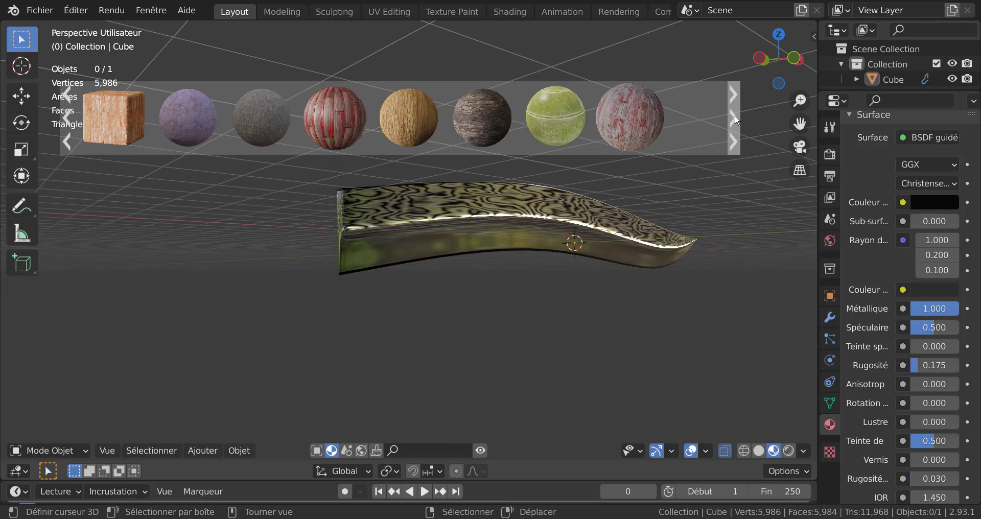
pyautogui.click(734, 121)
pyautogui.click(734, 121)
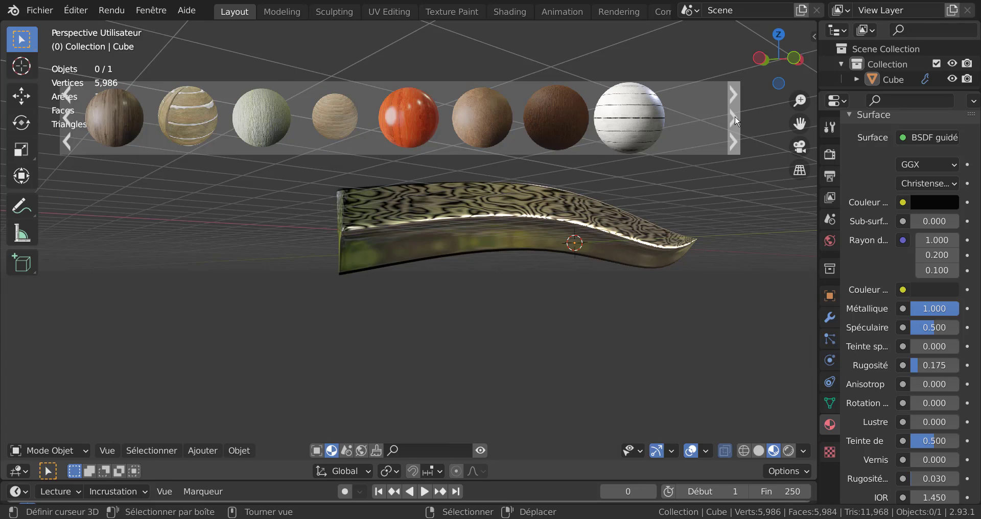
pyautogui.click(735, 122)
pyautogui.click(480, 451)
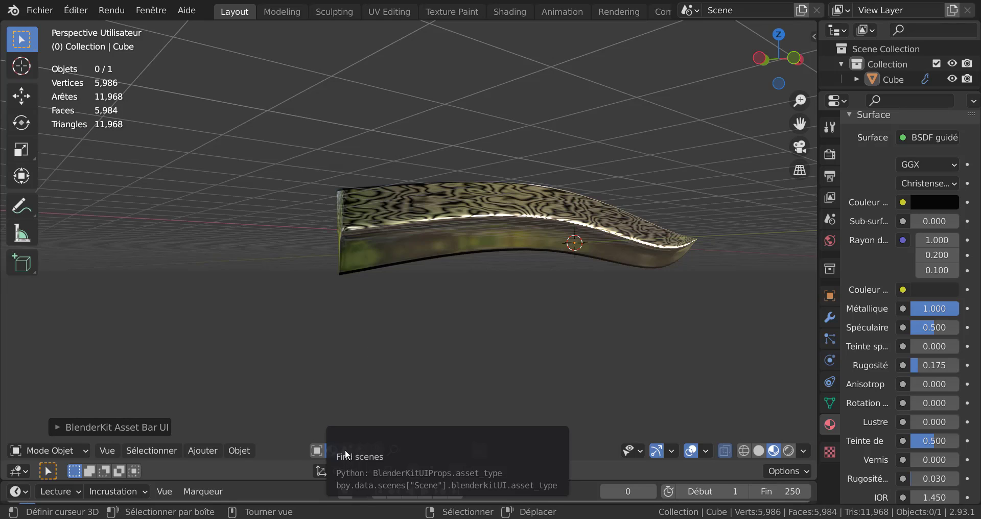
# - Show BlenderKit's scene assets and review their categories in the sidebar
pyautogui.click(348, 450)
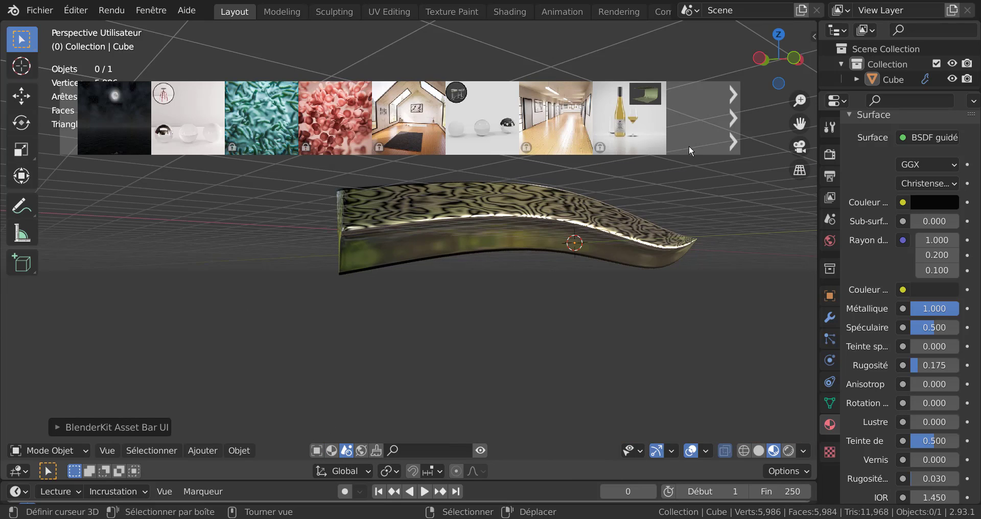
pyautogui.press('n')
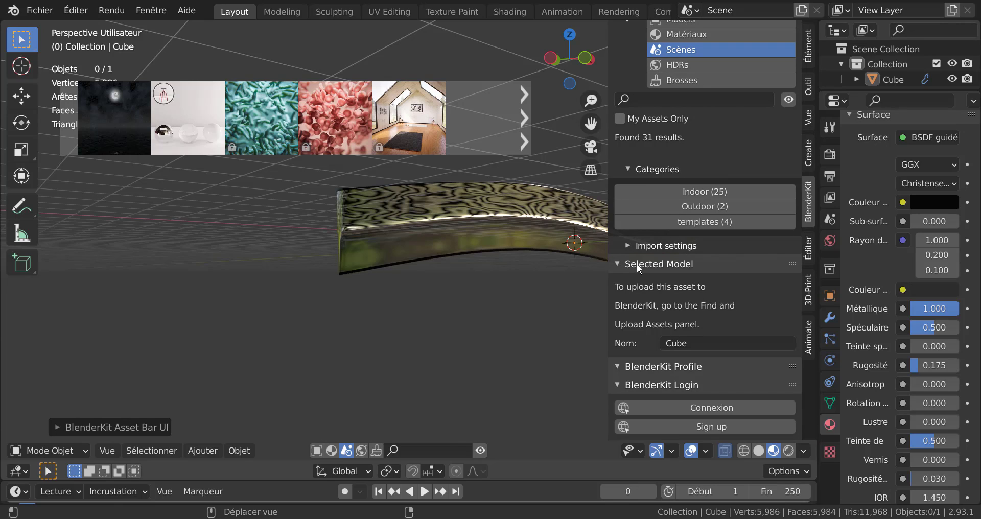
pyautogui.click(631, 170)
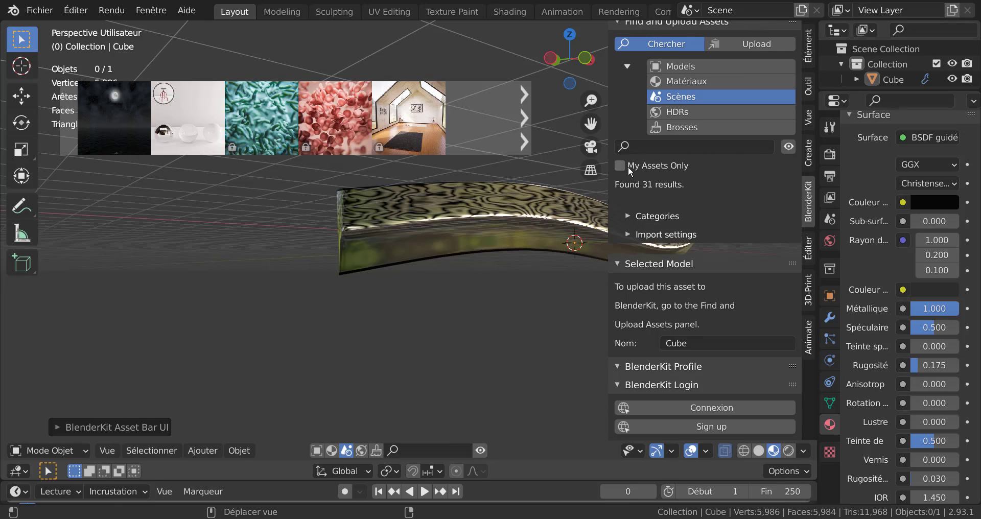
pyautogui.click(633, 224)
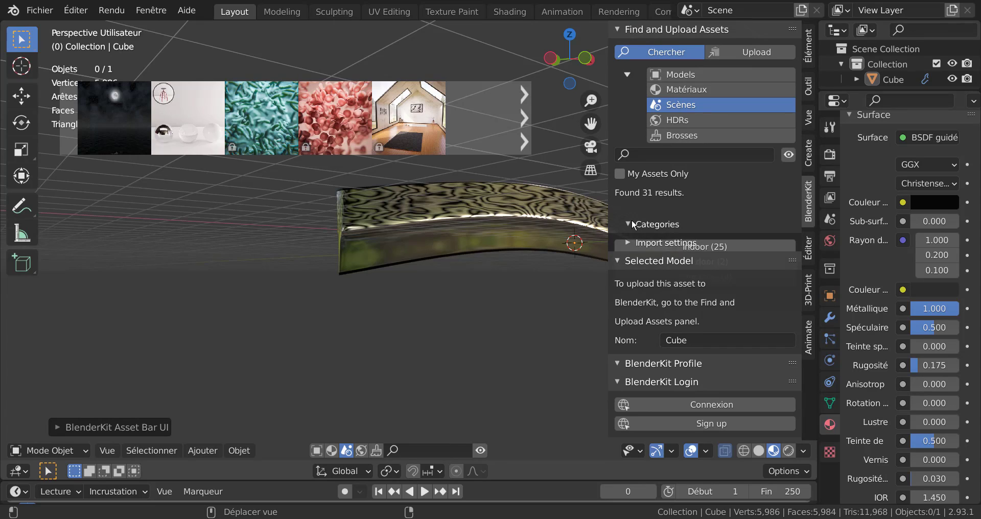
pyautogui.scroll(-3, 672, 308)
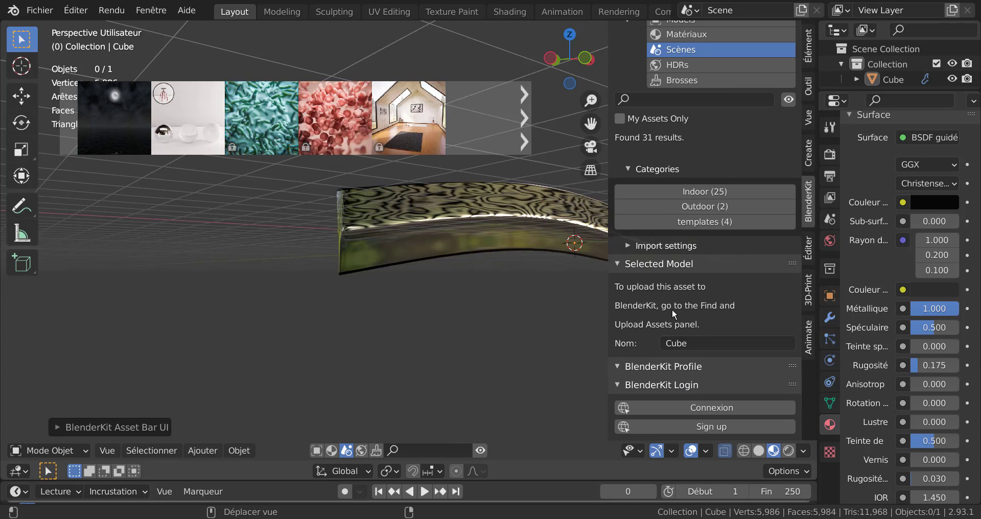
pyautogui.click(630, 243)
pyautogui.click(629, 243)
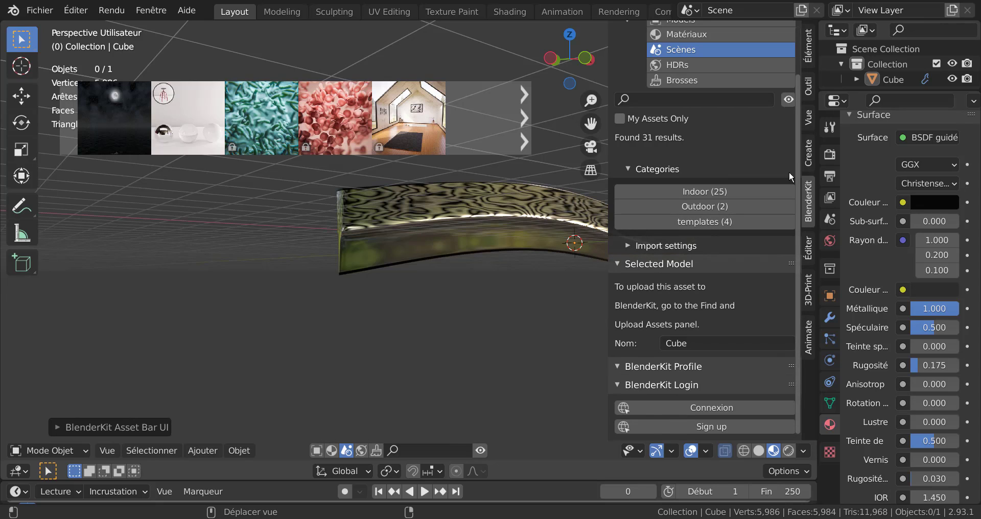
# - Switch the BlenderKit search back to materials and choose the glass category
pyautogui.click(684, 35)
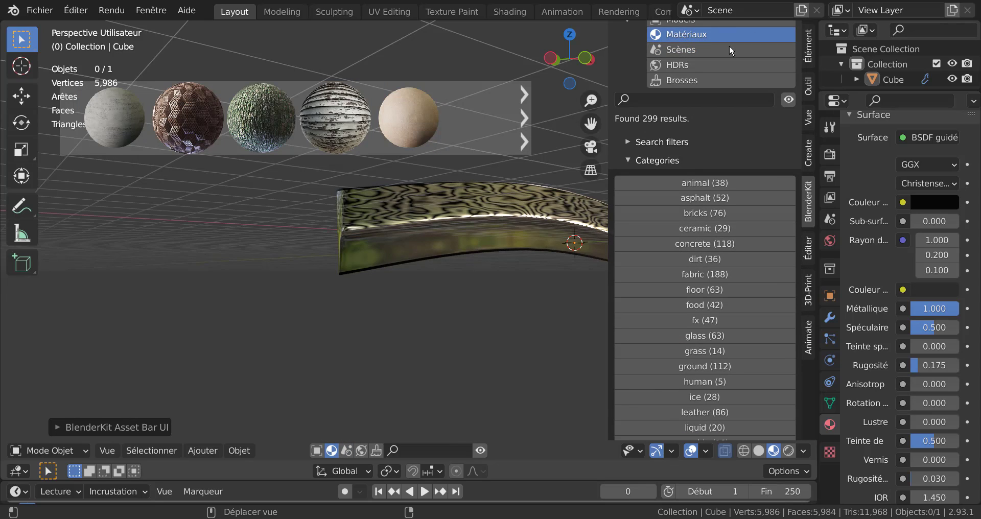
pyautogui.scroll(-10, 718, 266)
pyautogui.scroll(-1, 716, 264)
pyautogui.scroll(1, 716, 263)
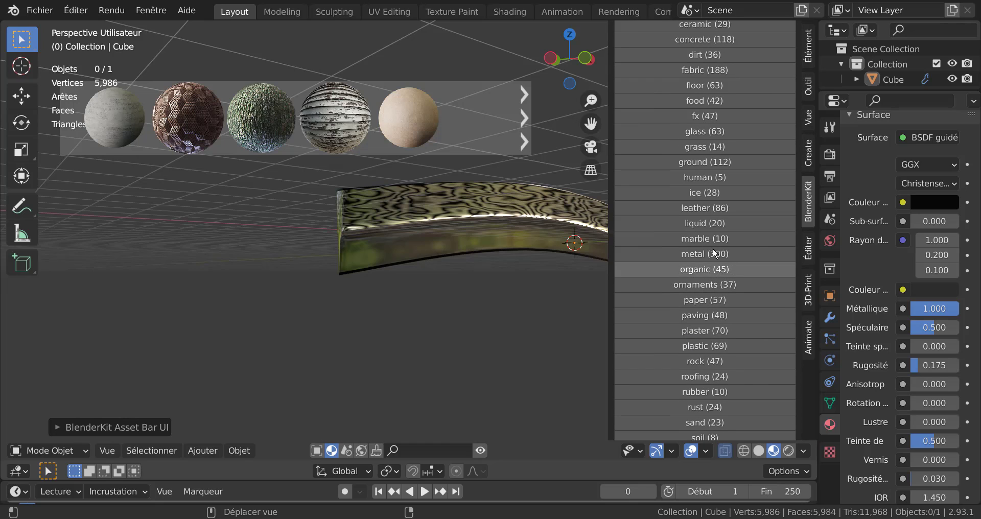
pyautogui.click(696, 132)
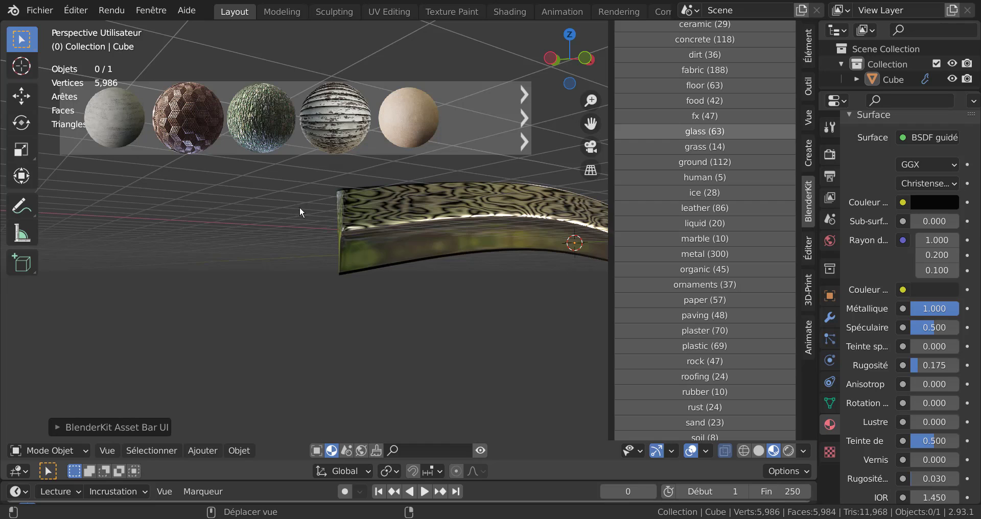
# - Browse several pages of glass materials in the asset bar and hide the BlenderKit sidebar
pyautogui.scroll(-2, 314, 112)
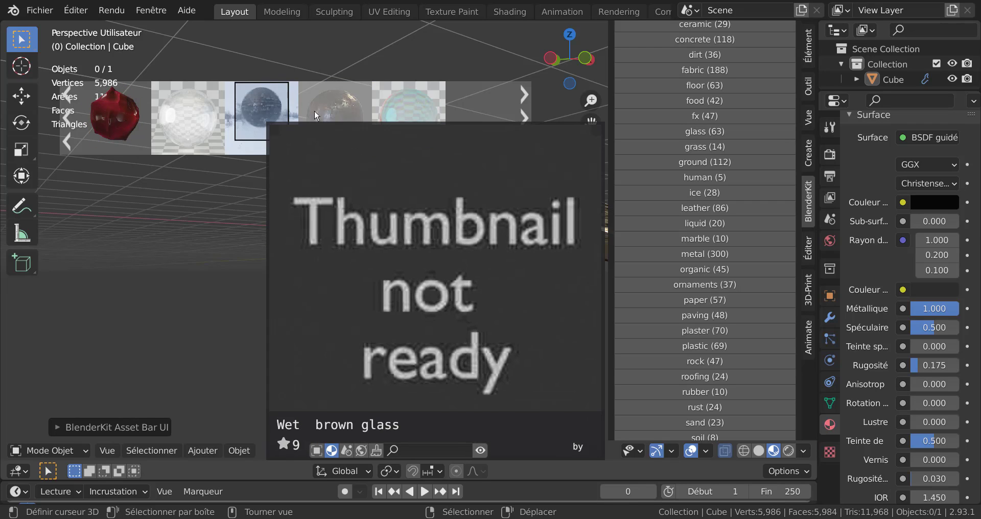
pyautogui.click(525, 117)
pyautogui.click(525, 117)
pyautogui.click(524, 117)
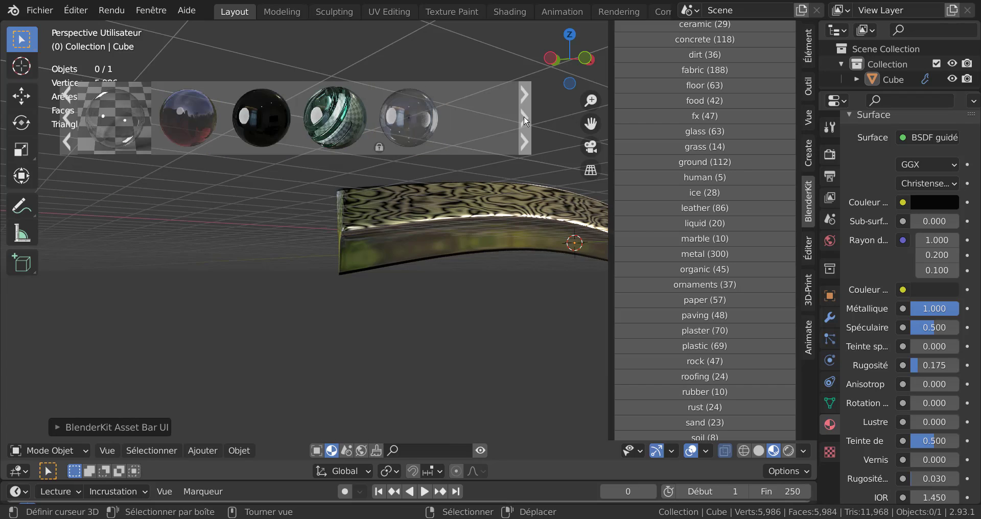
pyautogui.click(524, 117)
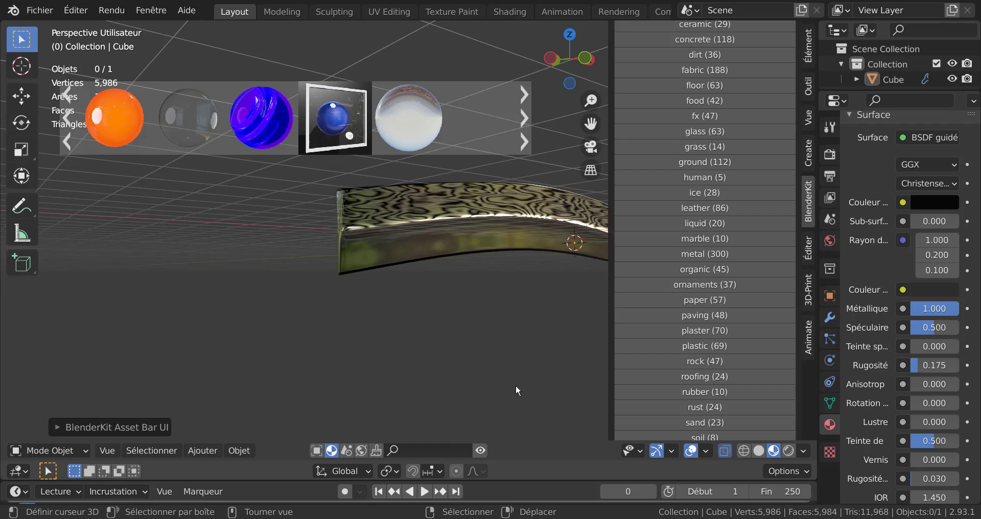
pyautogui.press('n')
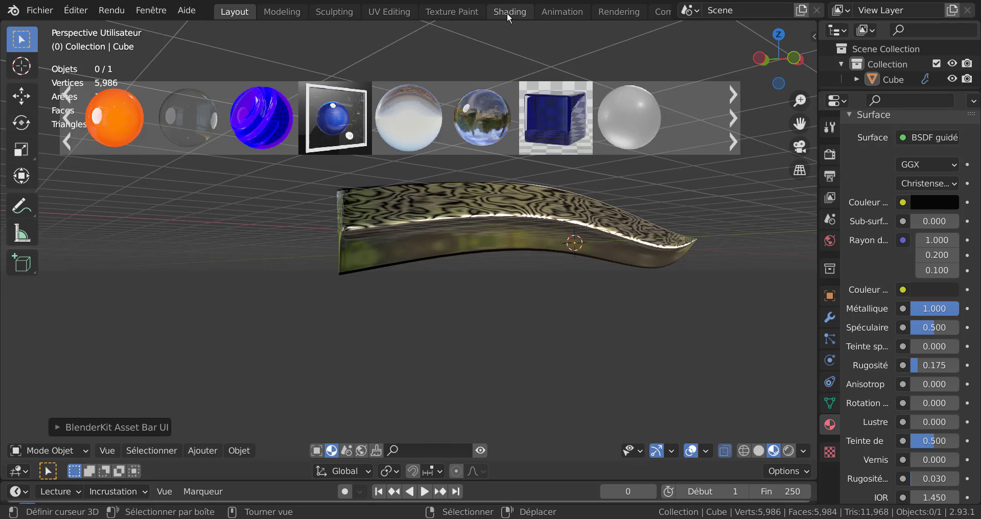
# - In the Shading workspace, spread out the blade material's BSDF and output nodes, review the addable node categories, and move the BSDF node back beside the output
pyautogui.click(509, 13)
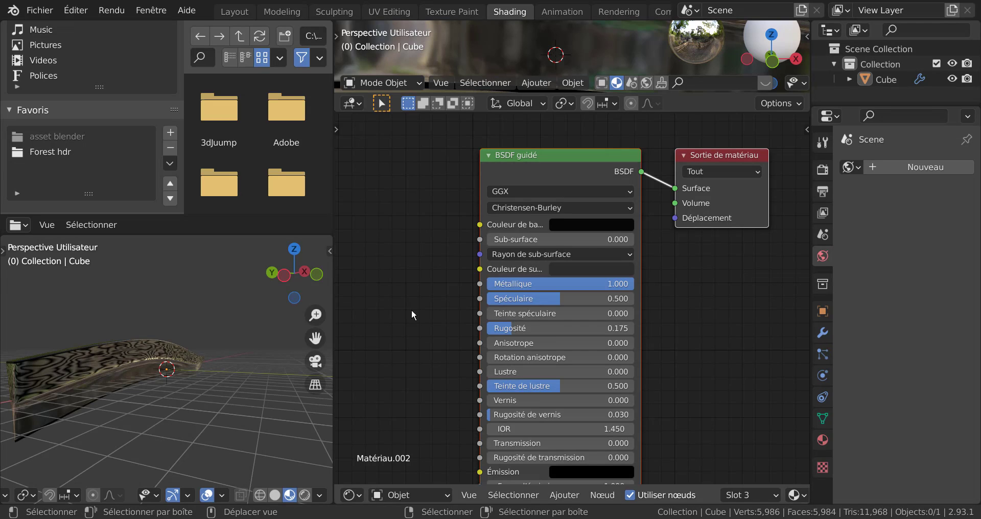
pyautogui.scroll(-2, 742, 297)
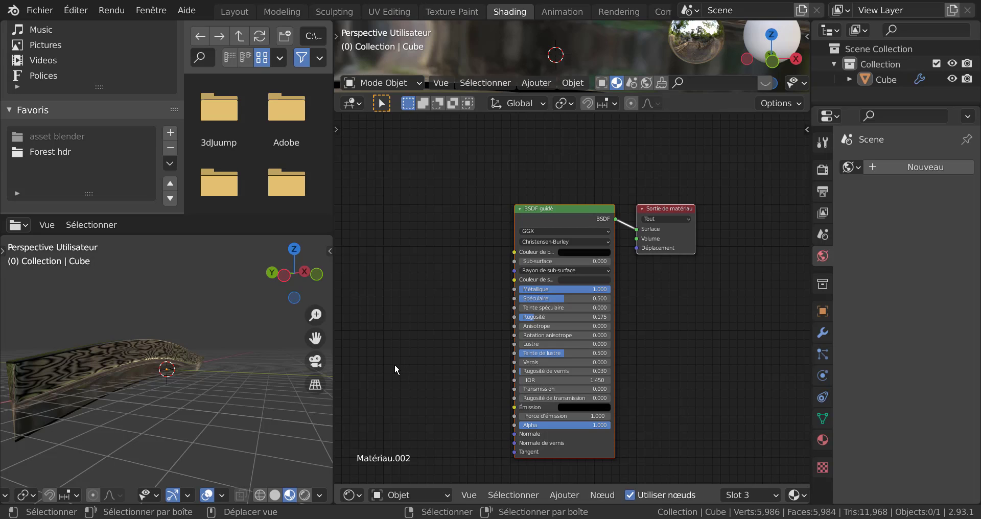
pyautogui.moveTo(554, 209); pyautogui.dragTo(461, 191)
pyautogui.click(557, 175)
pyautogui.rightClick(463, 207)
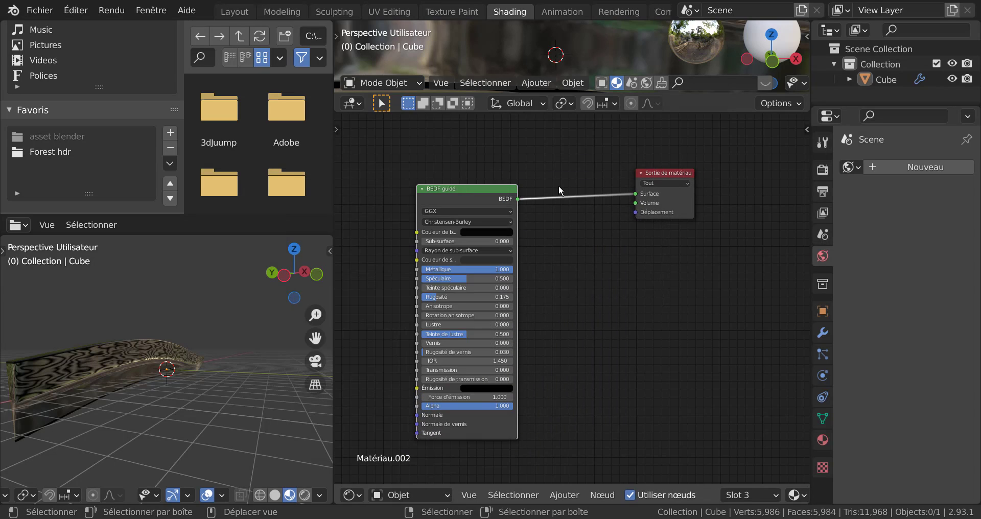
pyautogui.click(564, 495)
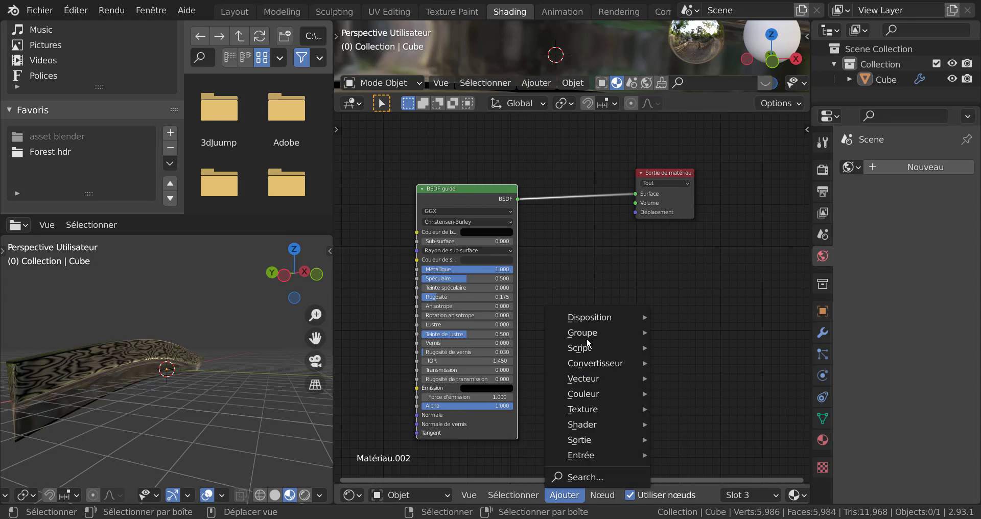
pyautogui.moveTo(464, 189); pyautogui.dragTo(571, 166)
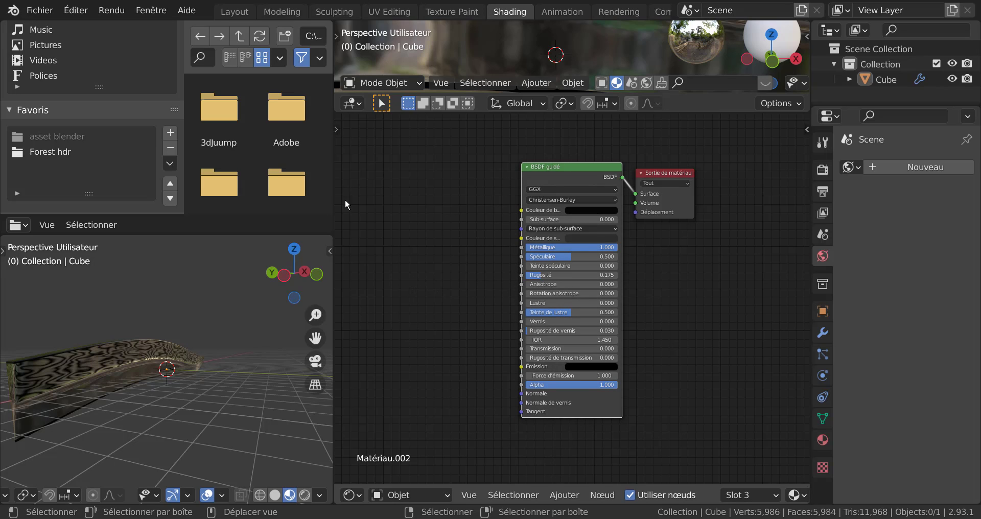
# - Return to the Layout workspace to examine the blade from several angles, and widen the 3D view
pyautogui.click(236, 13)
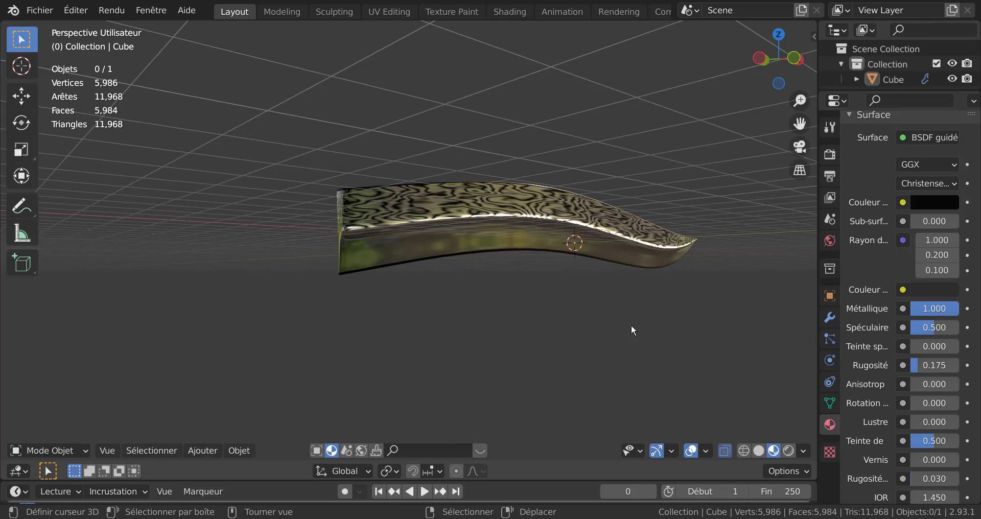
pyautogui.moveTo(632, 328)
pyautogui.mouseDown(button='middle')
pyautogui.moveTo(444, 333)
pyautogui.moveTo(454, 316)
pyautogui.moveTo(440, 325)
pyautogui.moveTo(479, 301)
pyautogui.moveTo(566, 304)
pyautogui.moveTo(523, 325)
pyautogui.moveTo(440, 333)
pyautogui.moveTo(504, 320)
pyautogui.moveTo(642, 338)
pyautogui.mouseUp(button='middle')
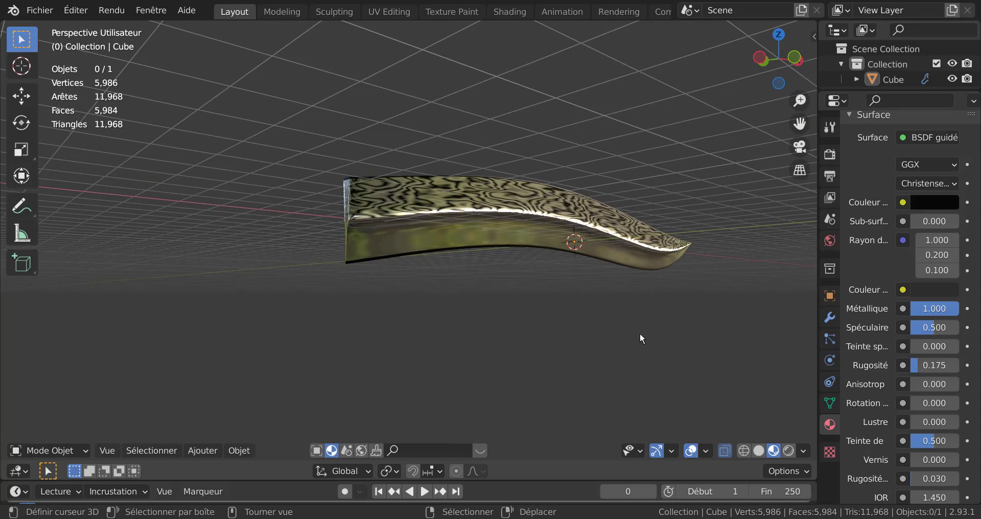
pyautogui.moveTo(699, 352); pyautogui.dragTo(530, 296, button='middle')
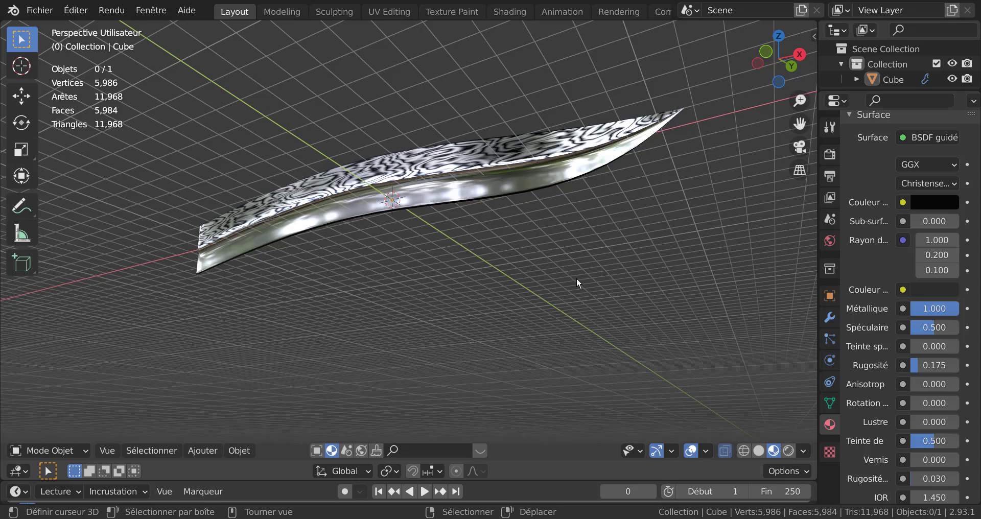
pyautogui.moveTo(577, 281); pyautogui.dragTo(470, 252, button='middle')
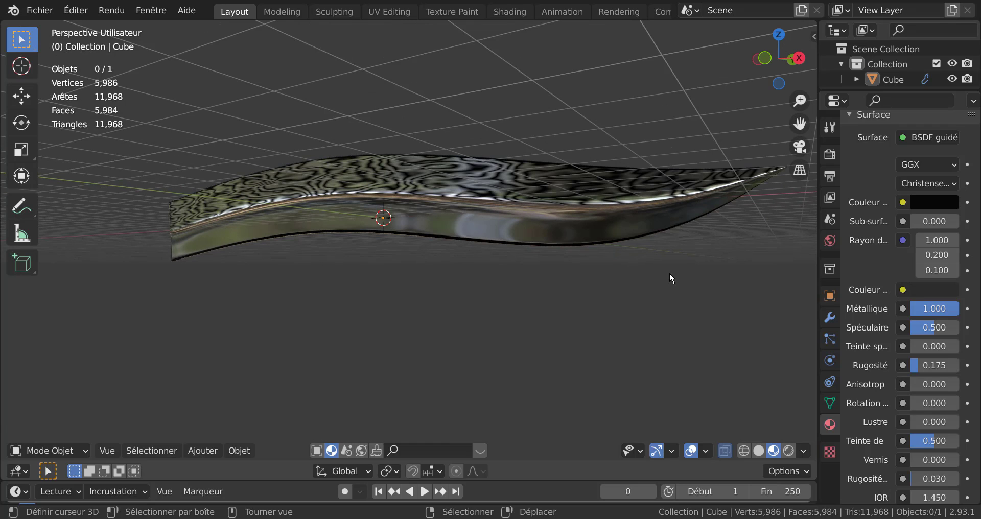
pyautogui.moveTo(680, 285); pyautogui.dragTo(654, 303, button='middle')
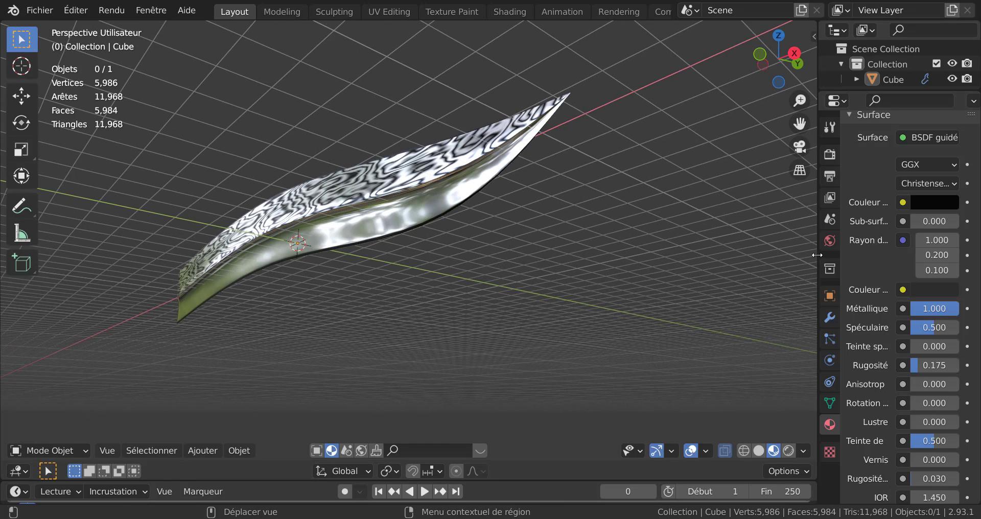
pyautogui.moveTo(817, 255); pyautogui.dragTo(922, 254)
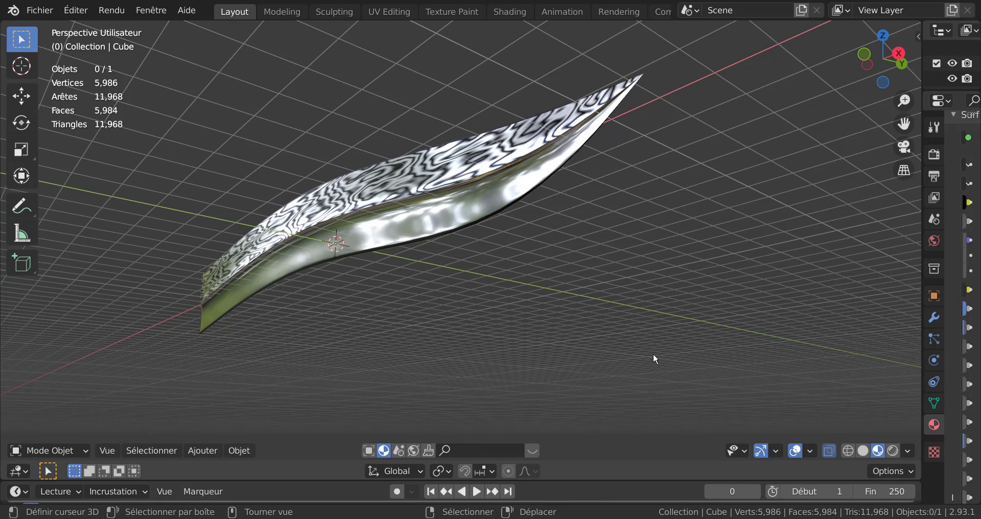